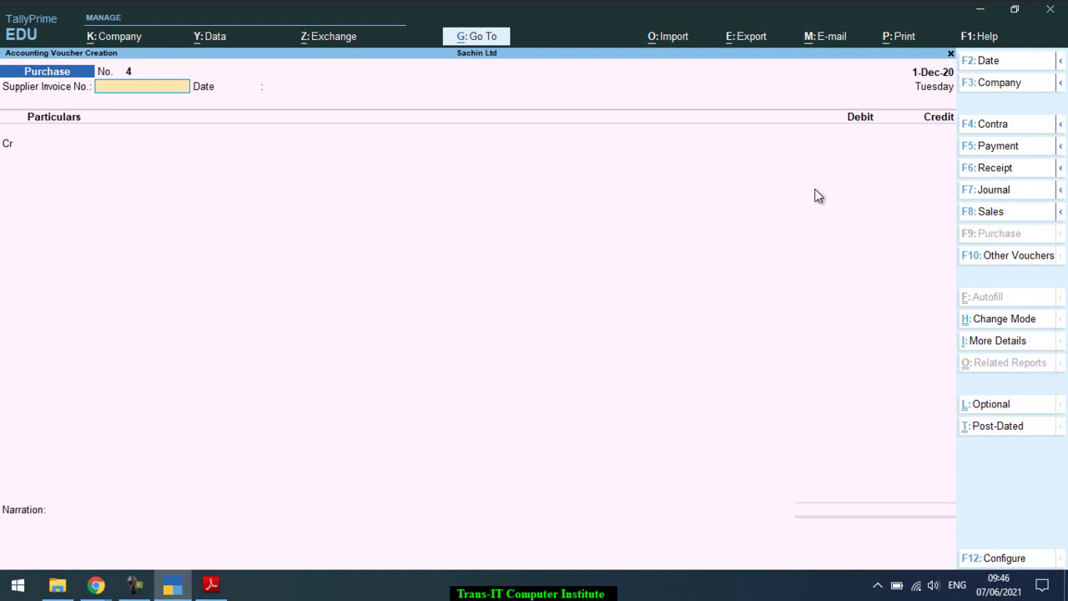
- Start a payment voucher and set its voucher mode to Double Entry
key(F5)
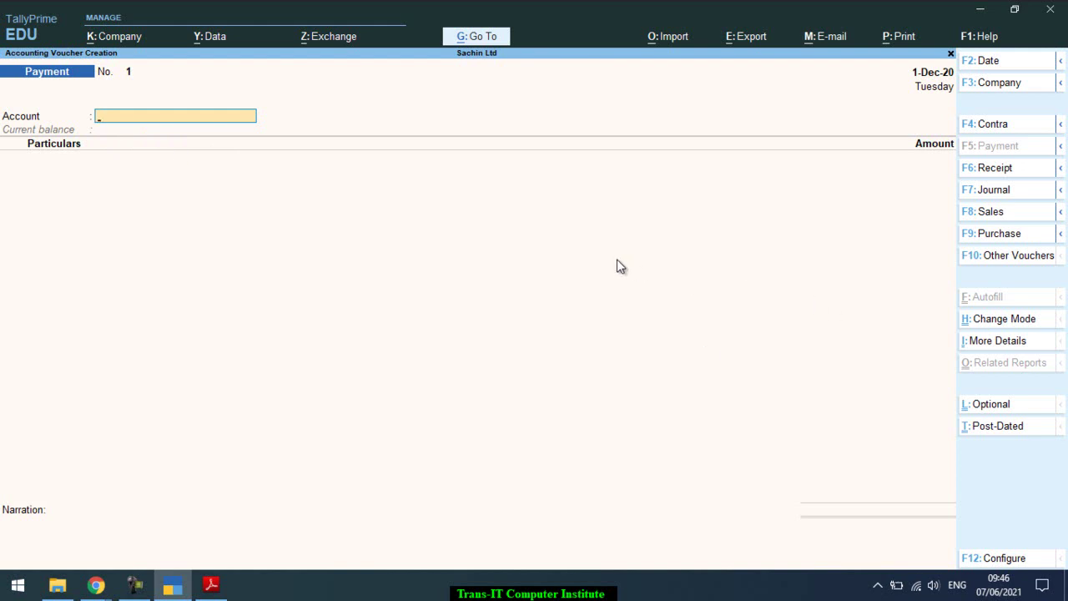
click(1004, 320)
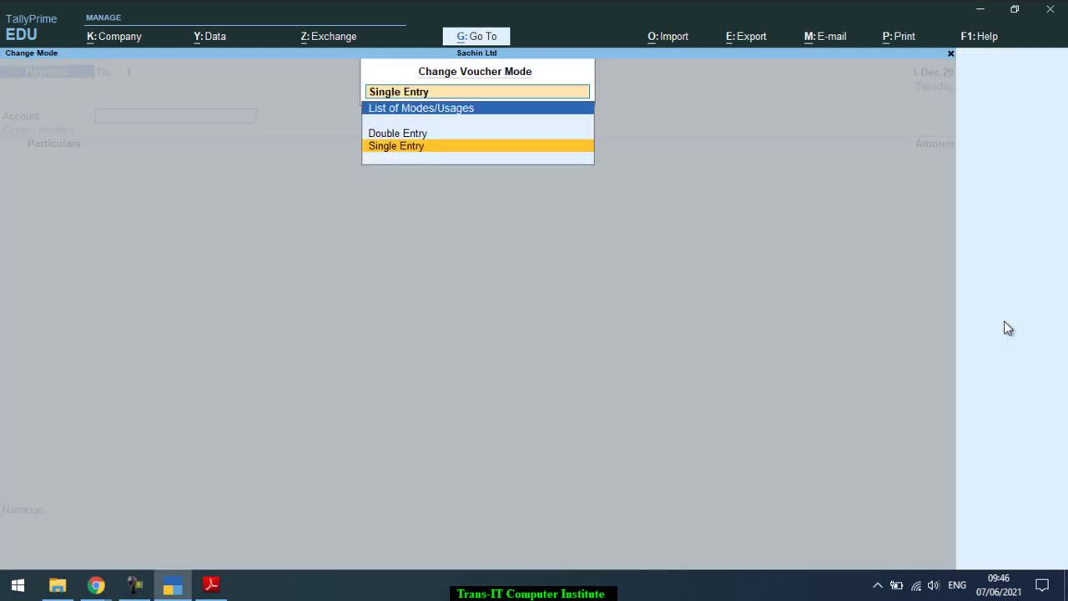
click(398, 135)
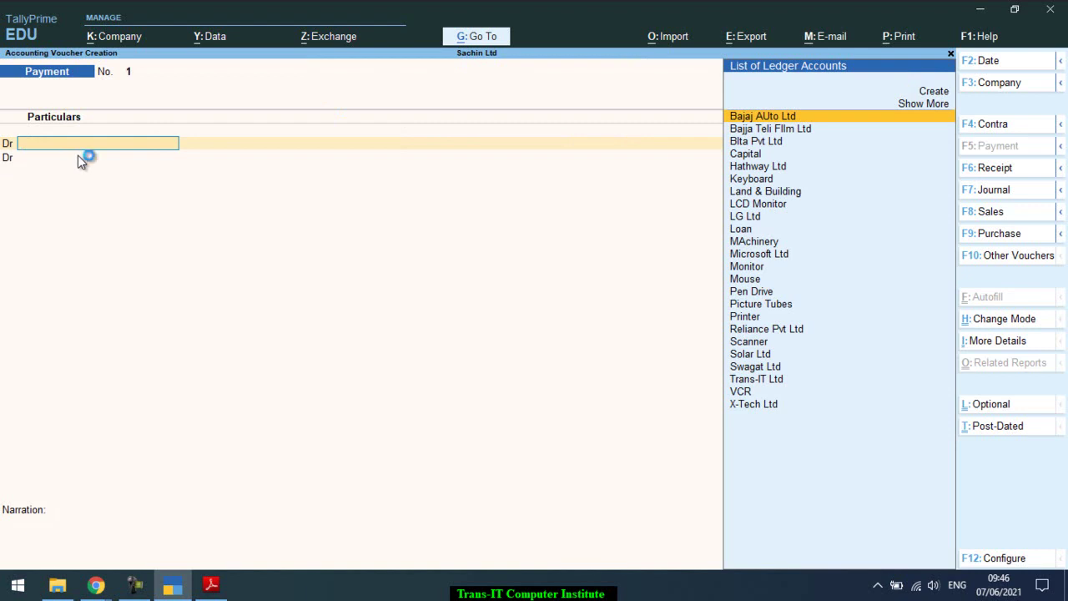
- Switch the payment voucher to Single Entry mode and back to Double Entry
key(ctrl+h)
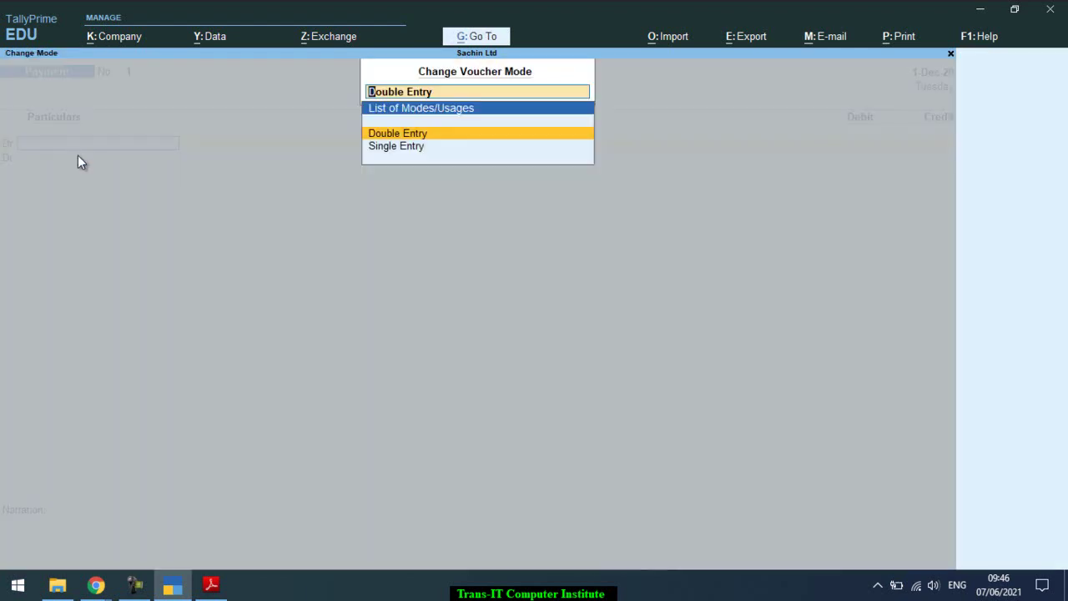
key(Down)
key(Return)
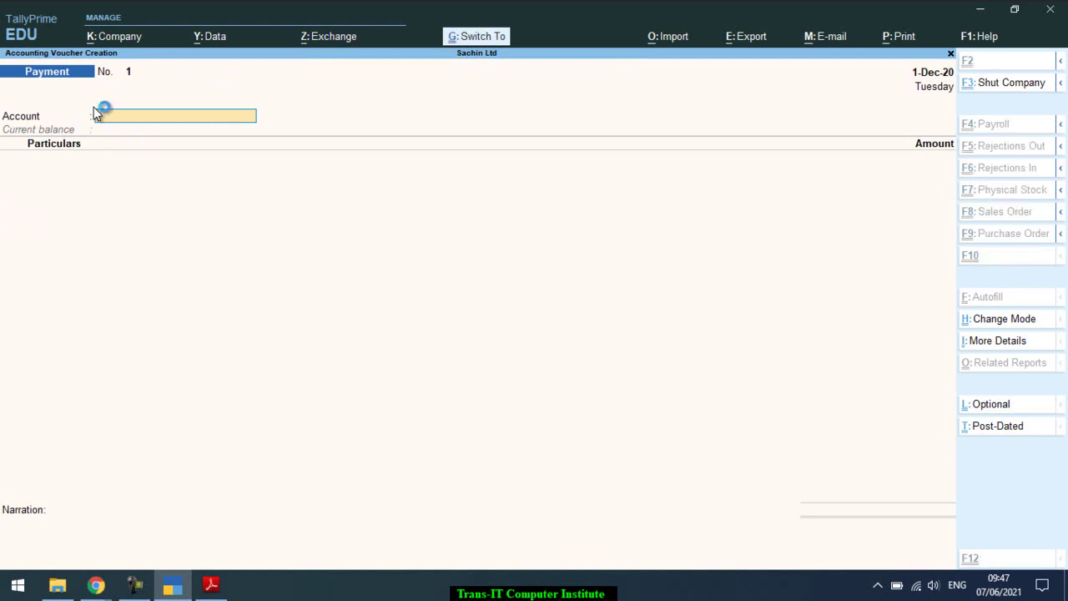
key(ctrl+h)
key(Up)
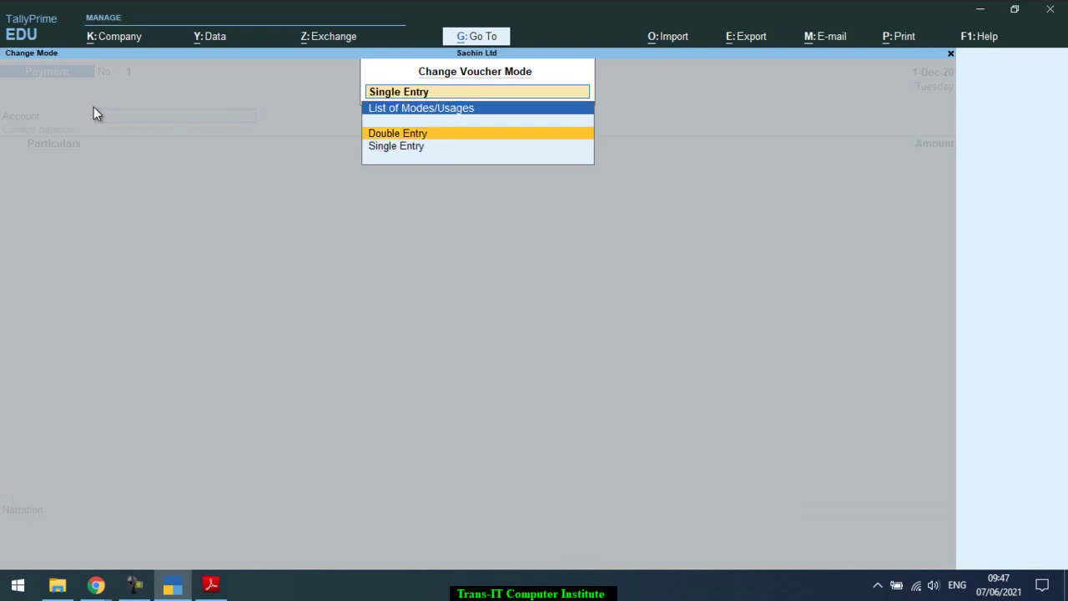
key(Return)
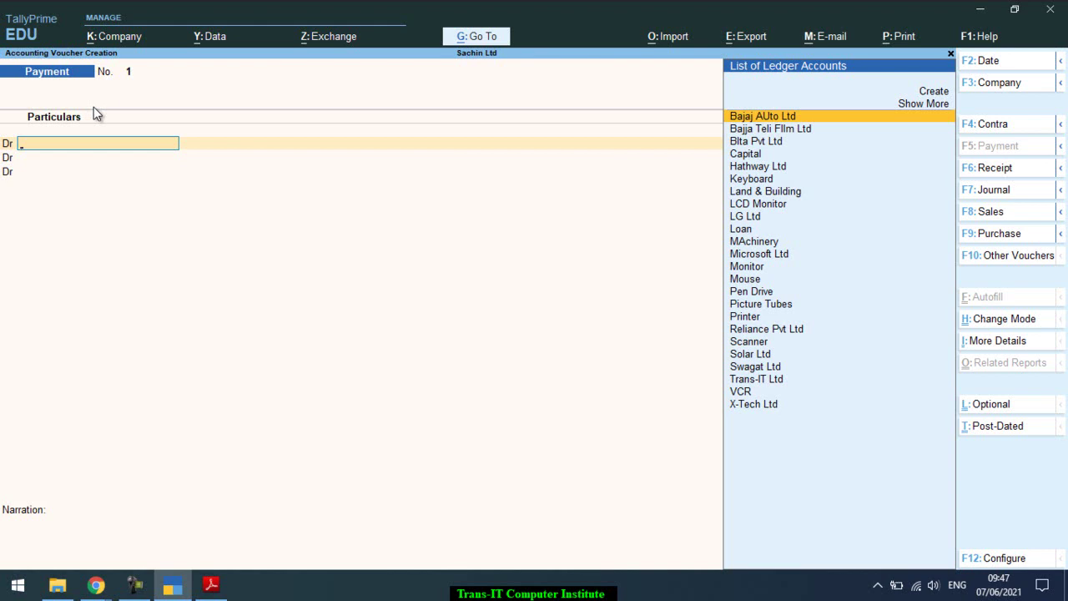
- Switch to File Explorer and open the Voucher Word document in the Tally ERP 9 folder
key(alt+Tab)
key(alt+Tab)
key(alt+Tab)
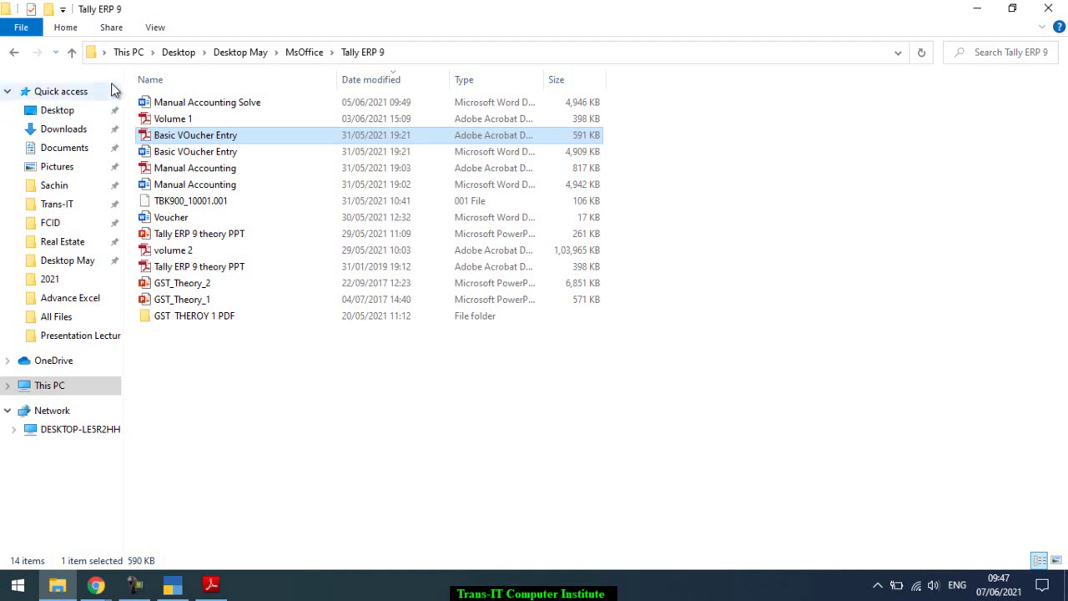
double_click(178, 217)
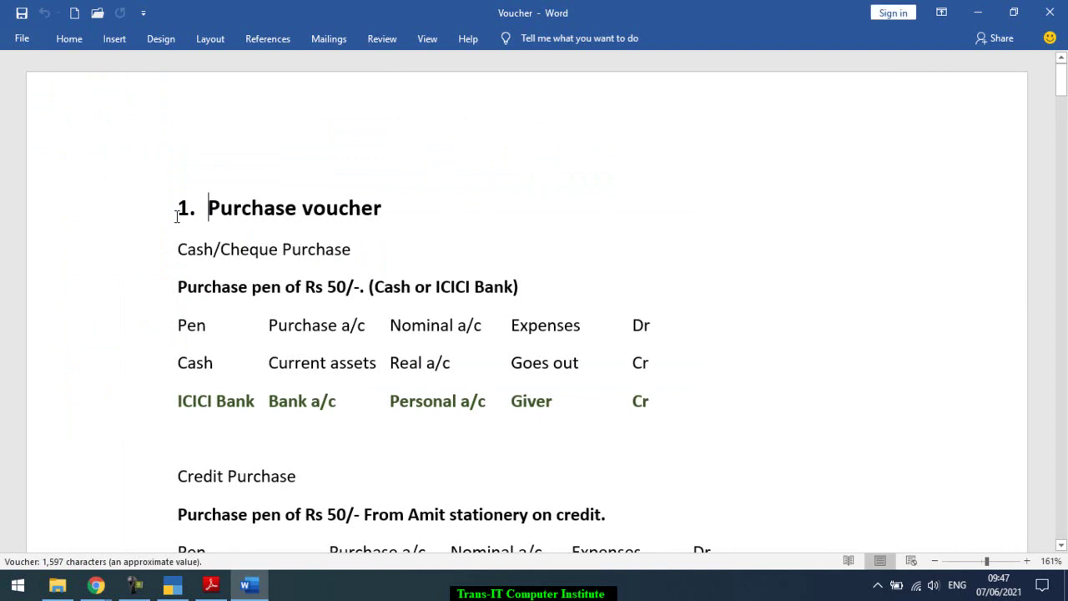
- Find the Payment Voucher section in the Voucher document, dismissing the Office licensing notices and reducing the zoom to 130%
key(ctrl+Page_Down)
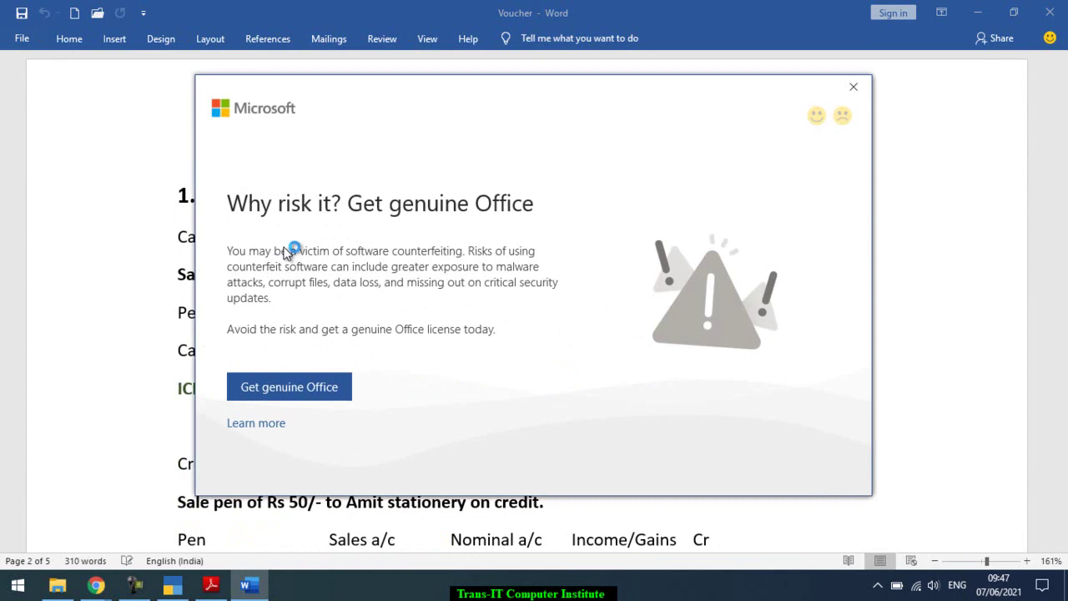
click(855, 88)
scroll(857, 89, down, 10)
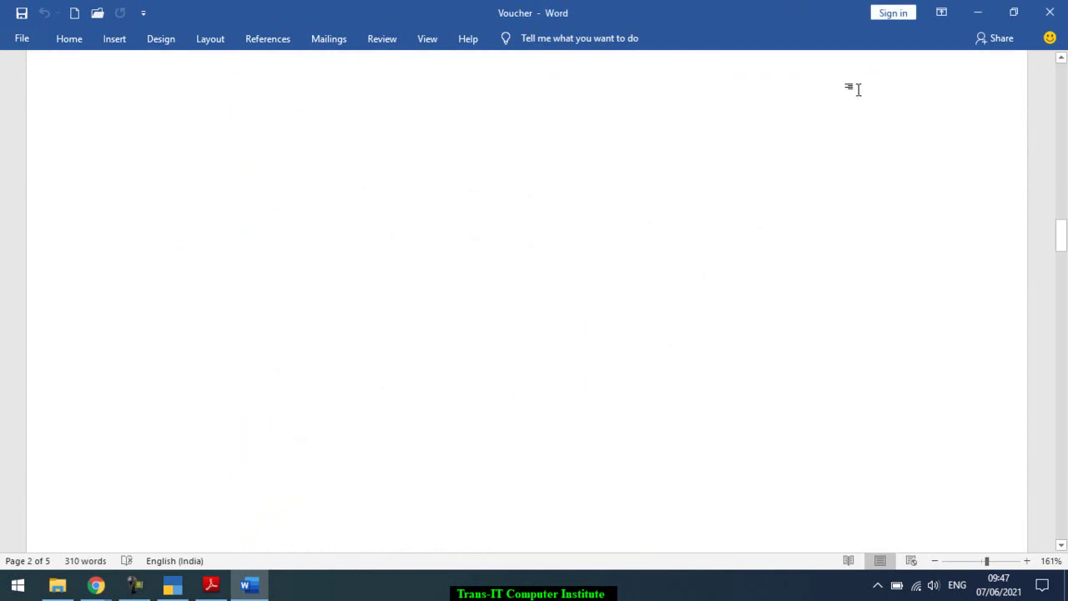
scroll(857, 89, down, 3)
key(ctrl+Page_Down)
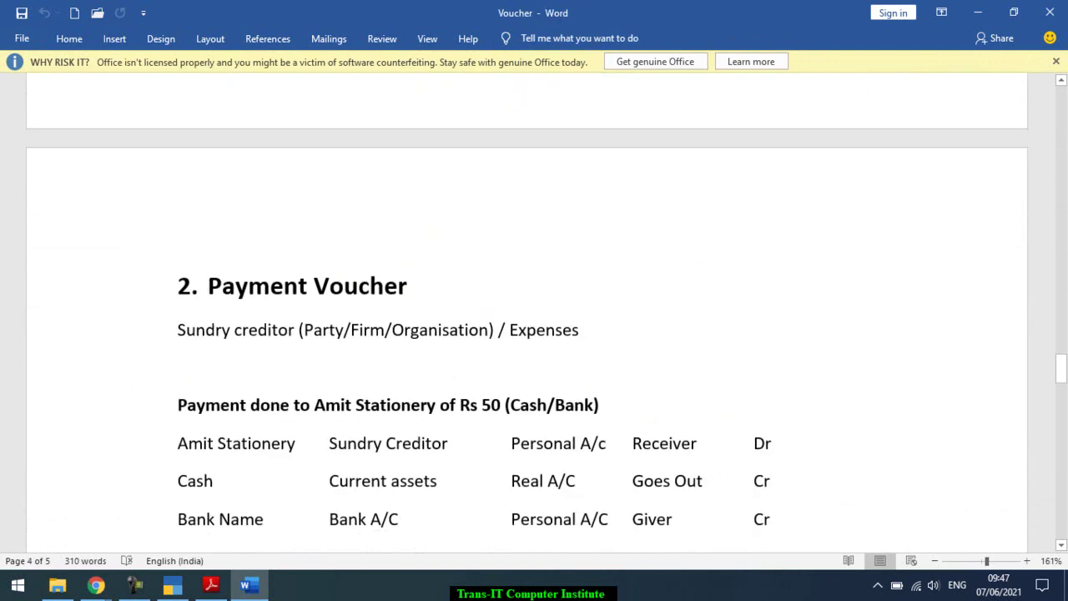
drag(1064, 360, 1064, 379)
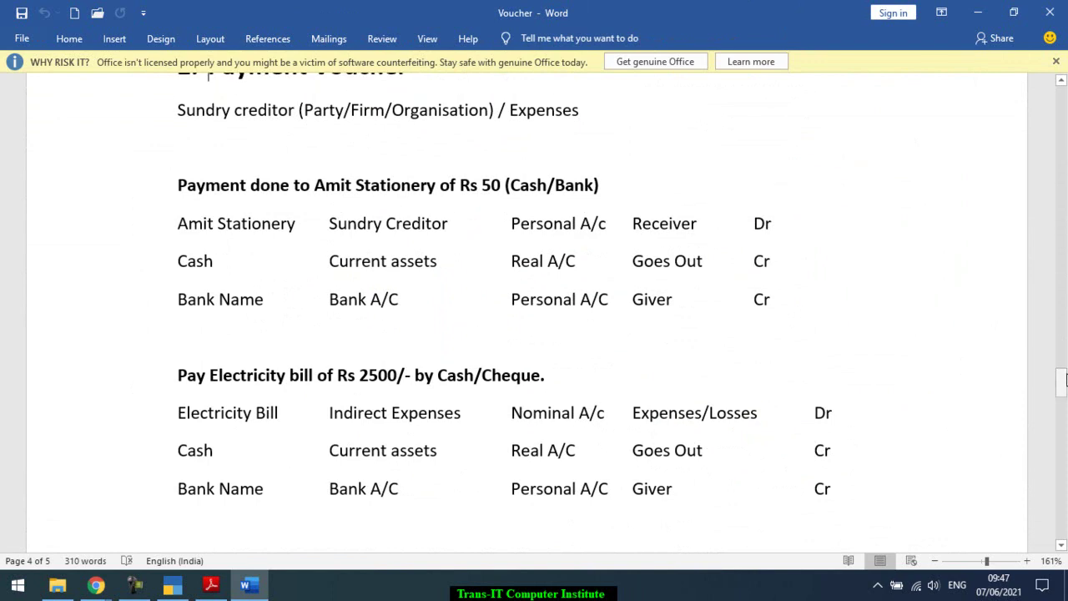
click(934, 561)
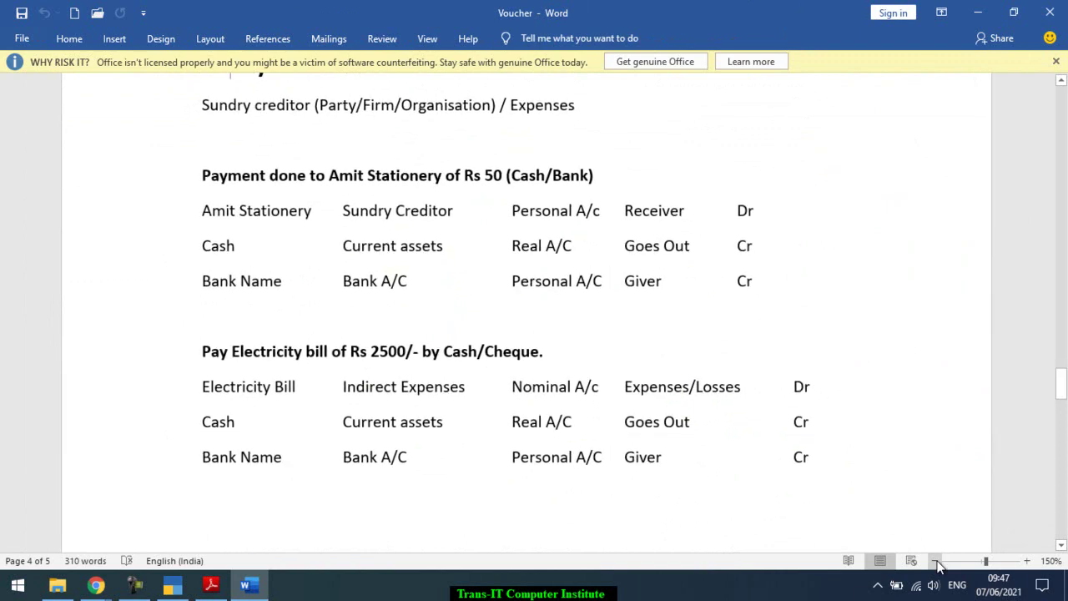
click(935, 561)
click(936, 560)
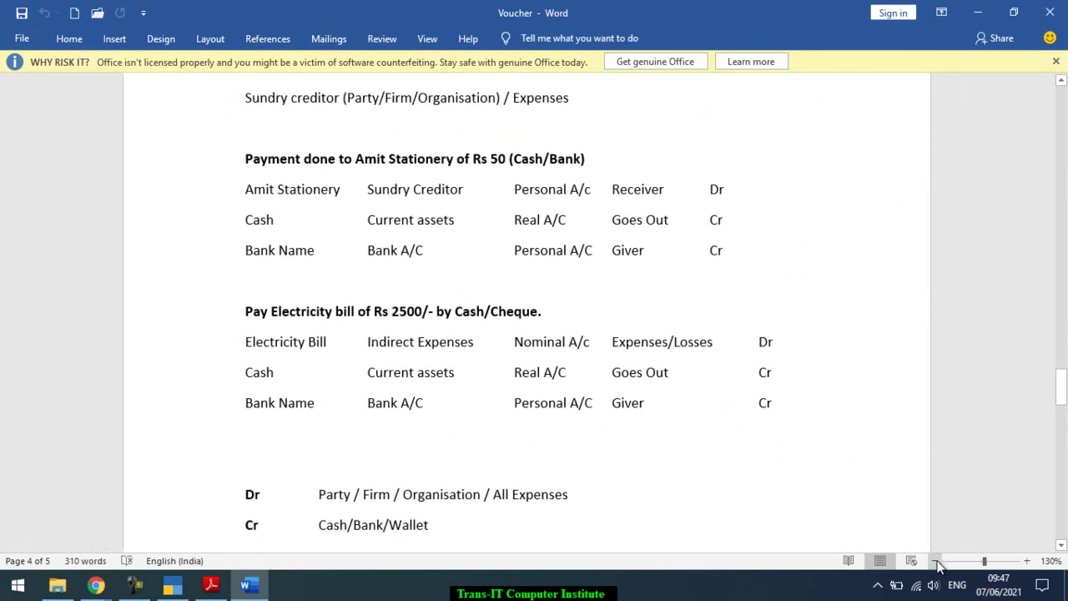
click(1057, 63)
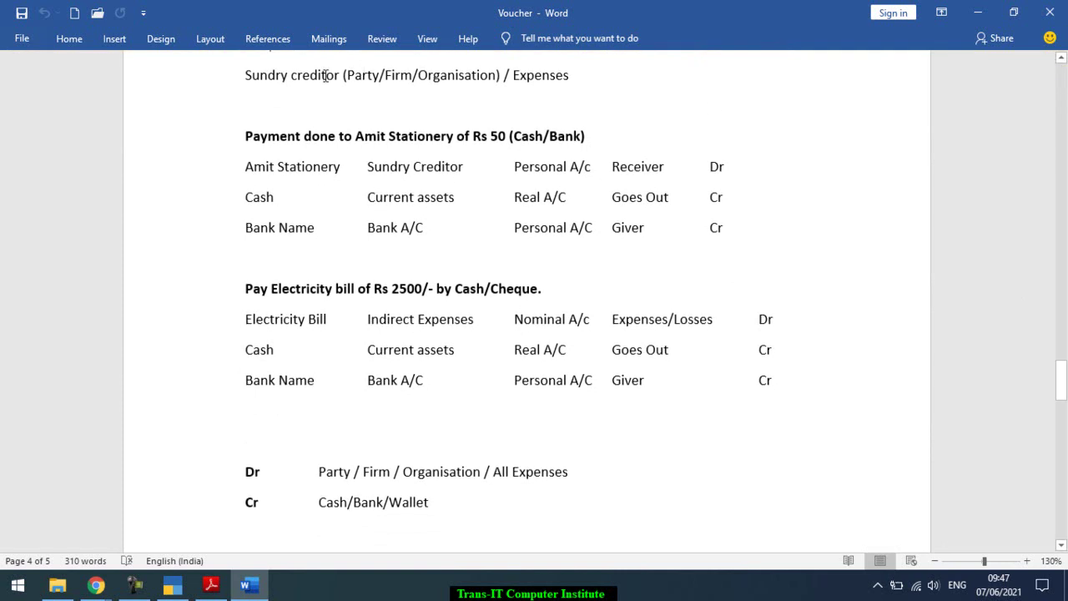
- Examine the debit and credit lines of the Amit Stationery payment example, covering party, cash and bank
drag(355, 136, 425, 140)
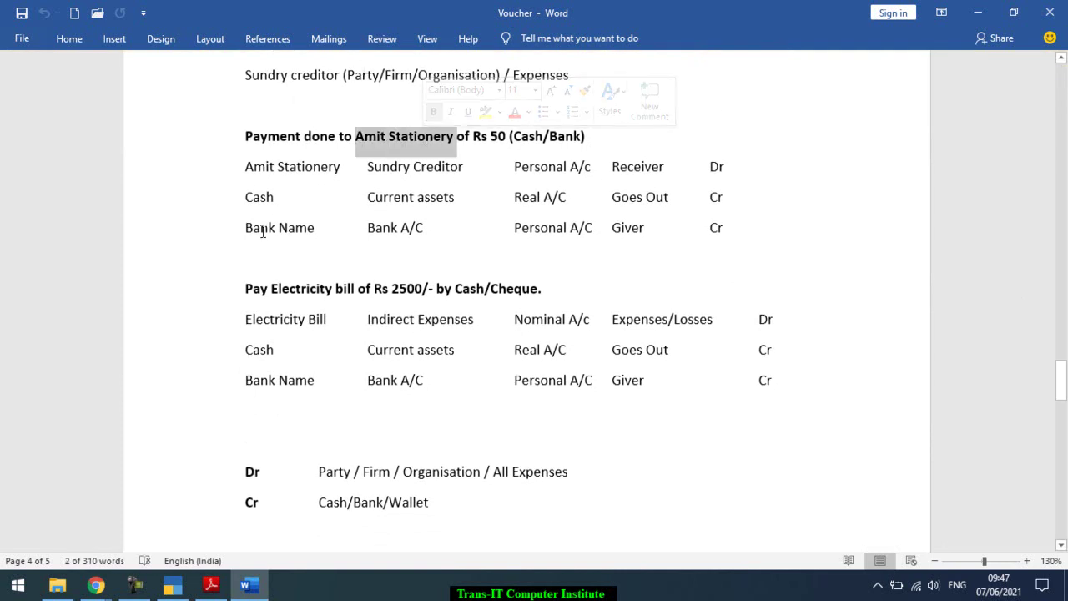
drag(248, 166, 737, 159)
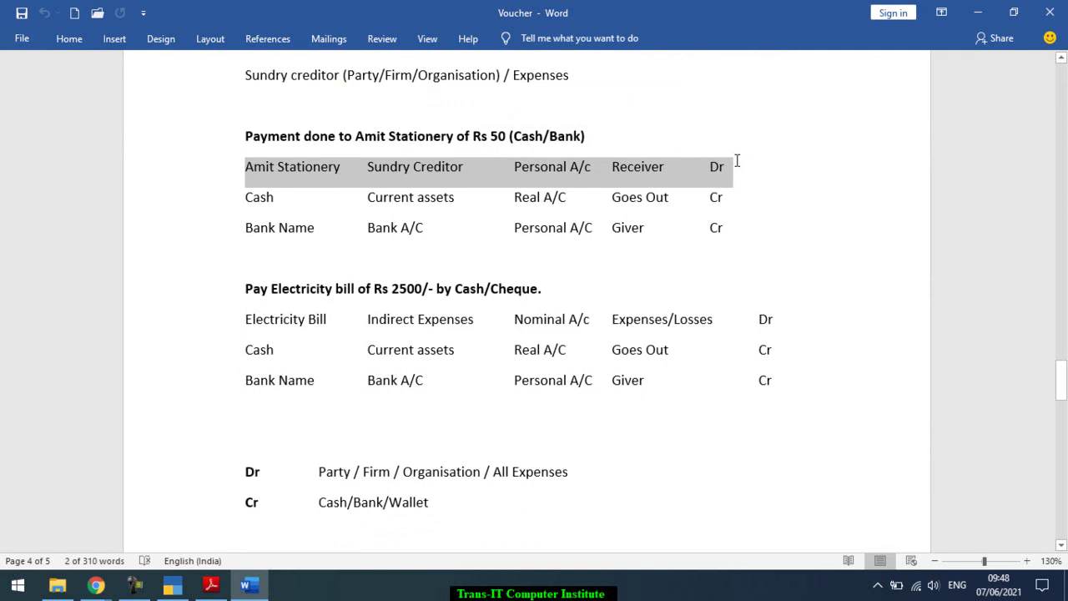
drag(736, 160, 737, 166)
click(196, 210)
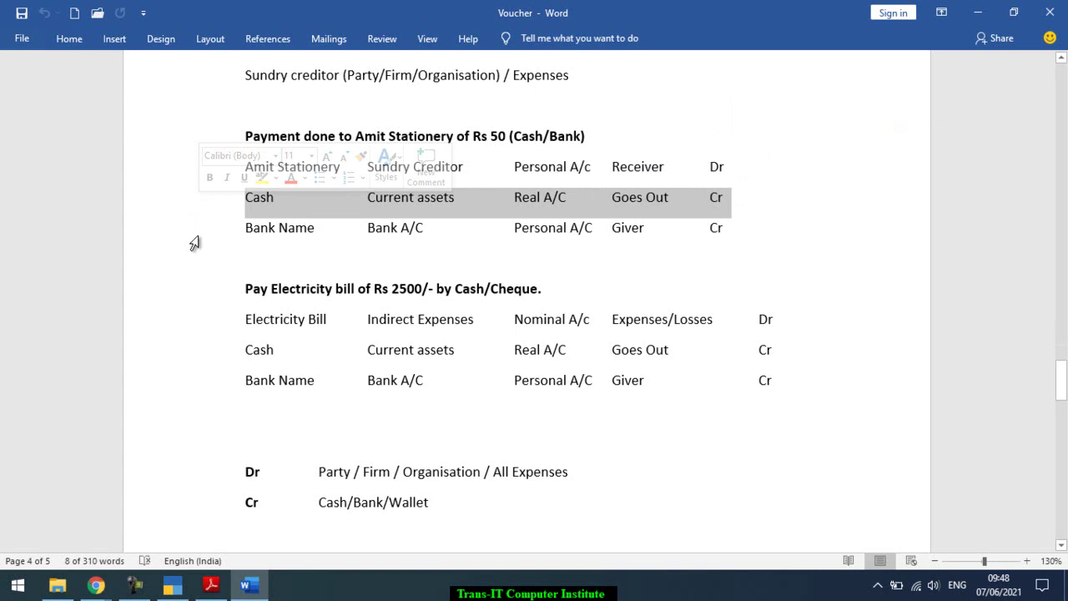
click(194, 242)
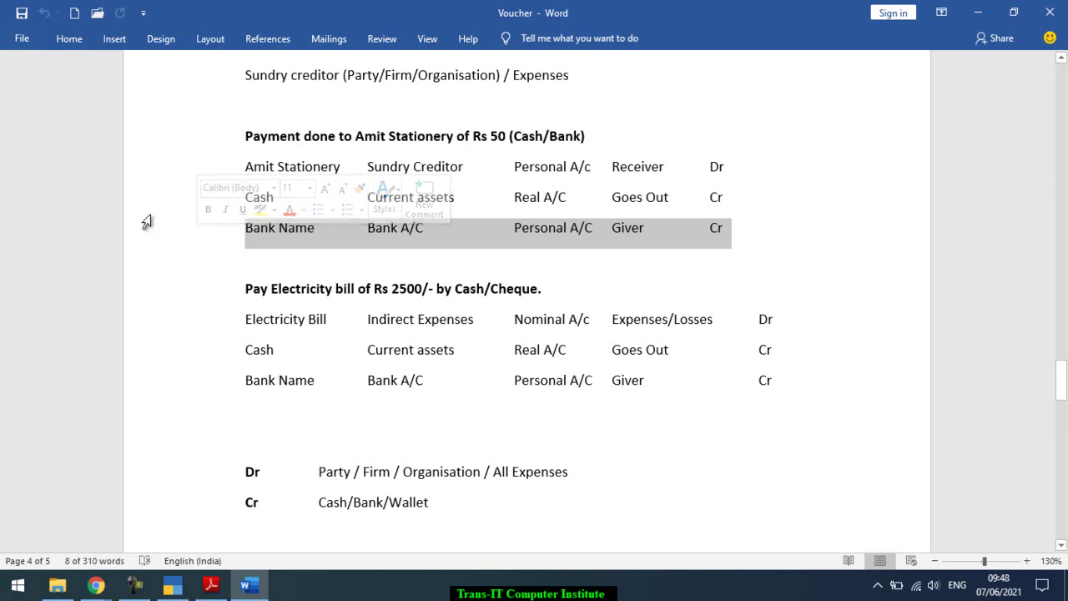
click(147, 216)
click(149, 243)
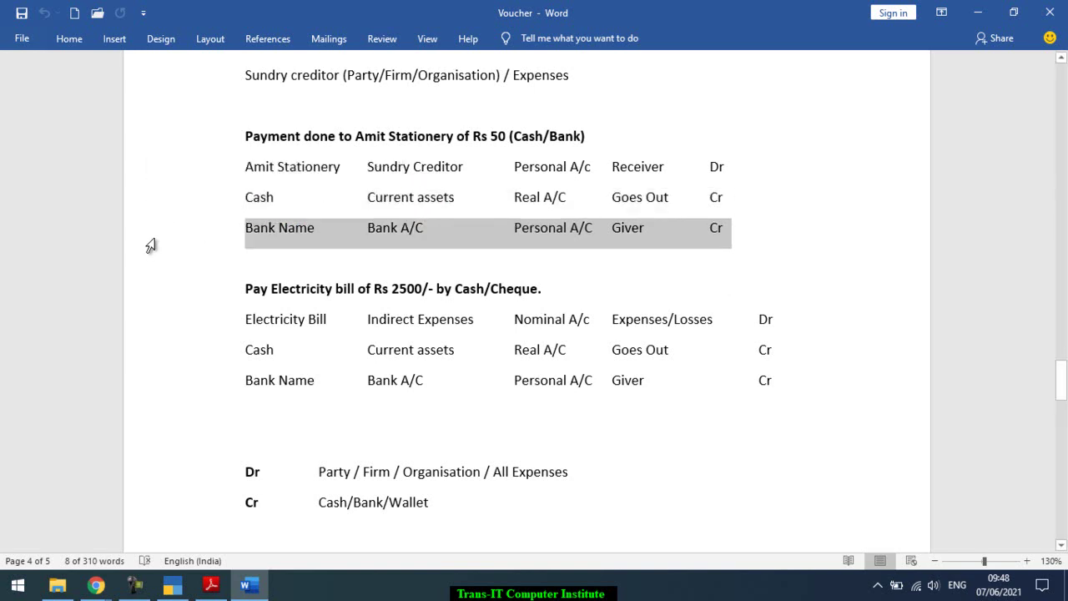
click(135, 180)
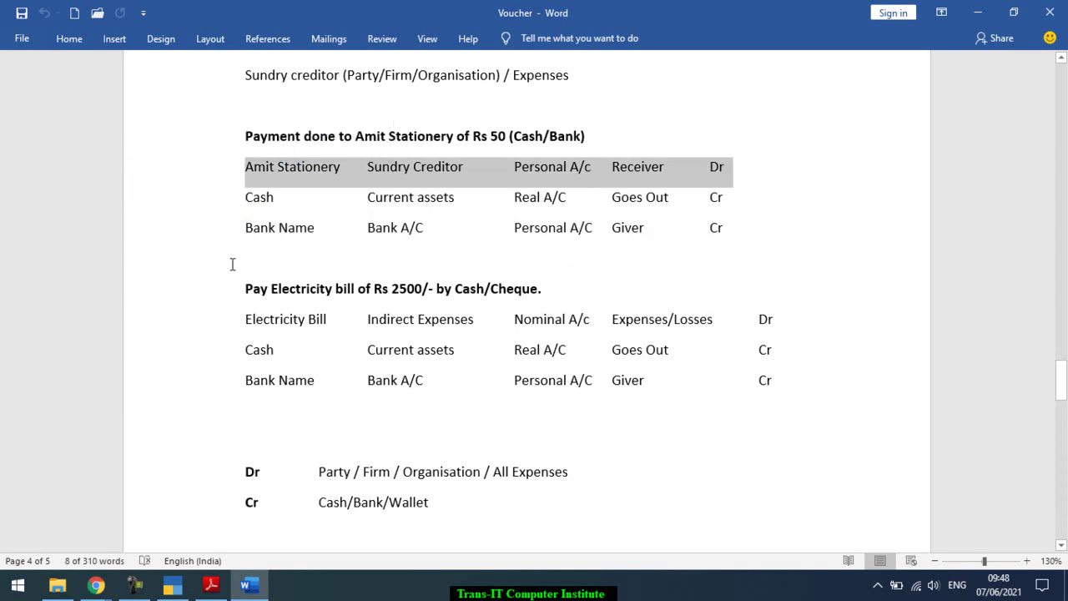
- Examine the electricity bill payment example's lines and the Dr and Cr summary rules beneath it
click(241, 294)
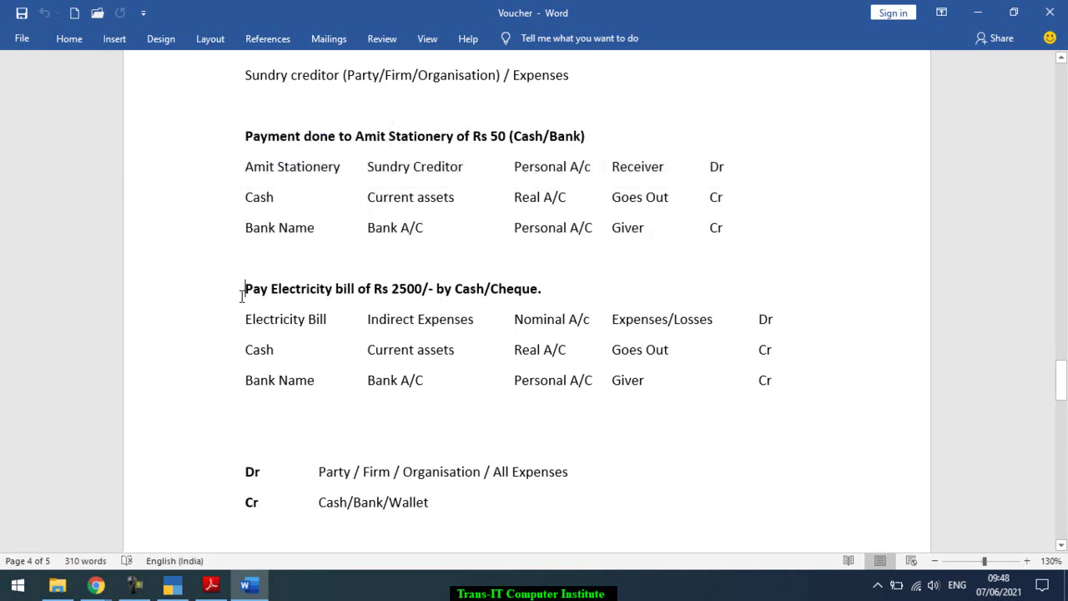
click(197, 367)
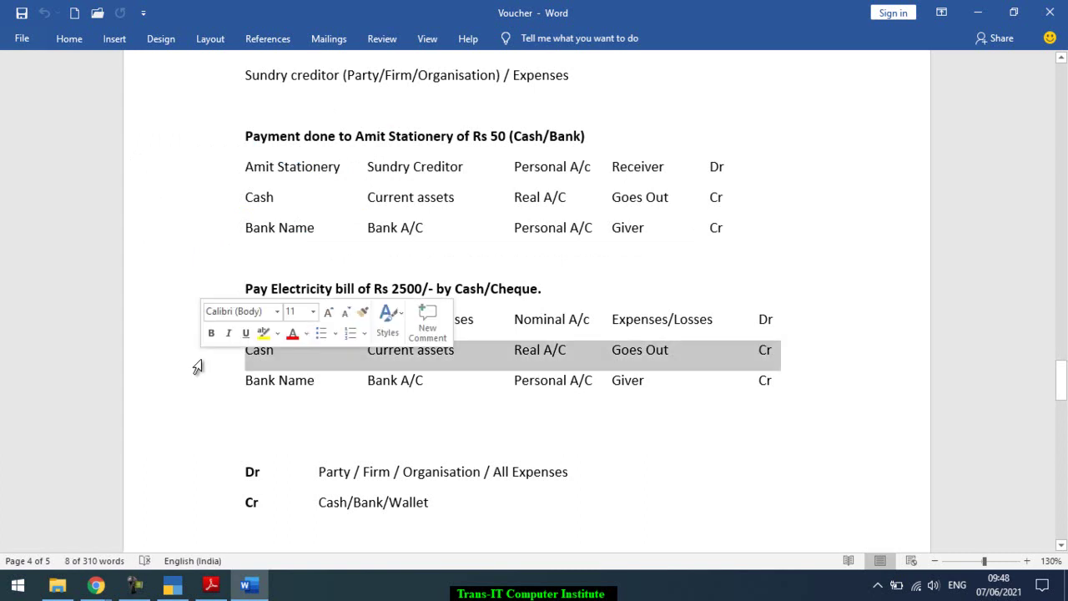
key(shift+Down)
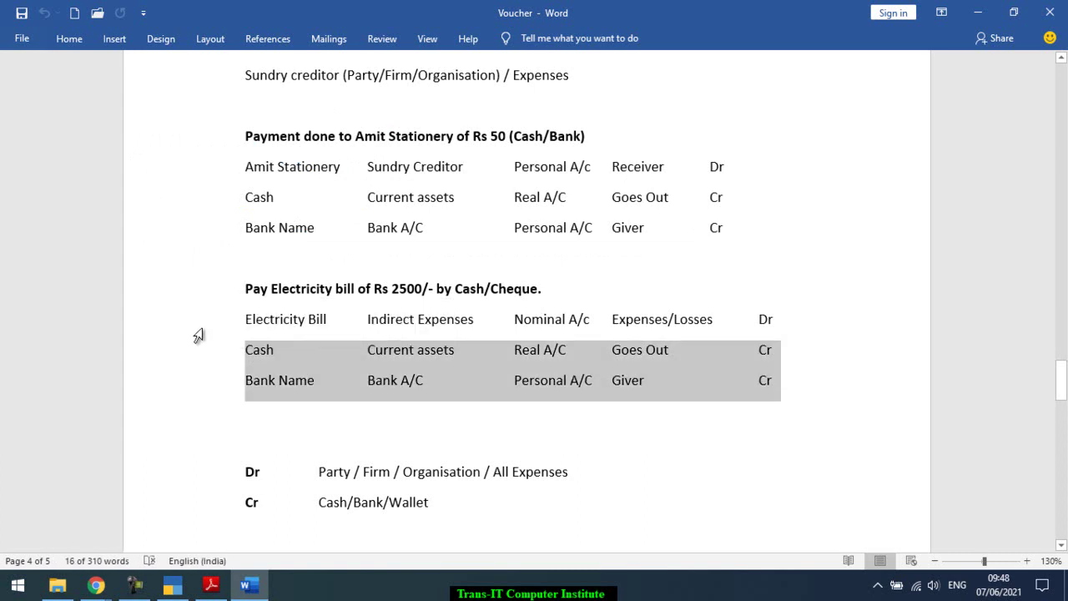
click(215, 327)
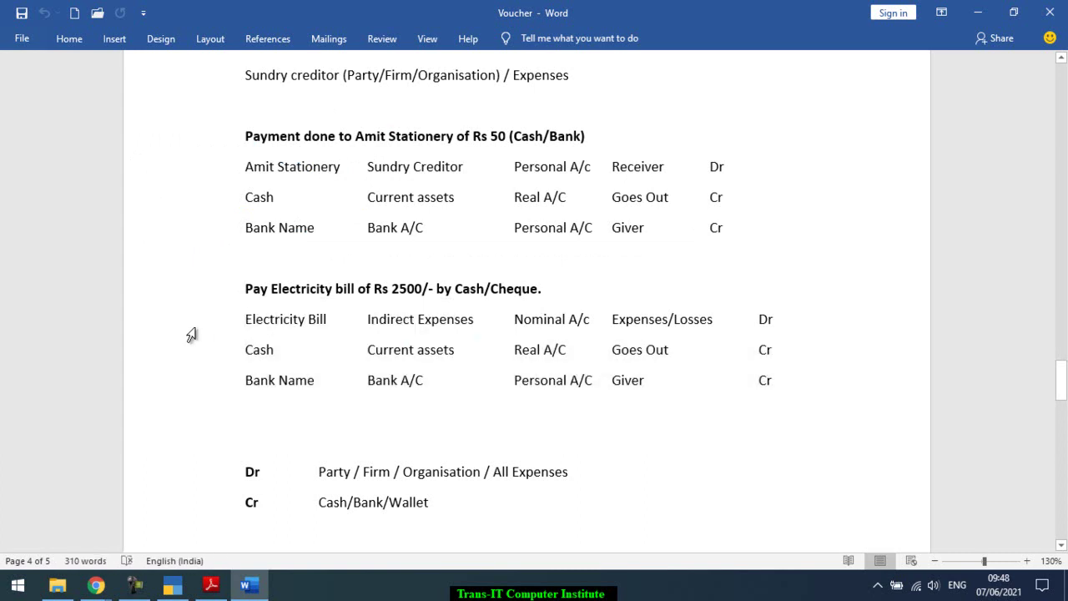
click(196, 328)
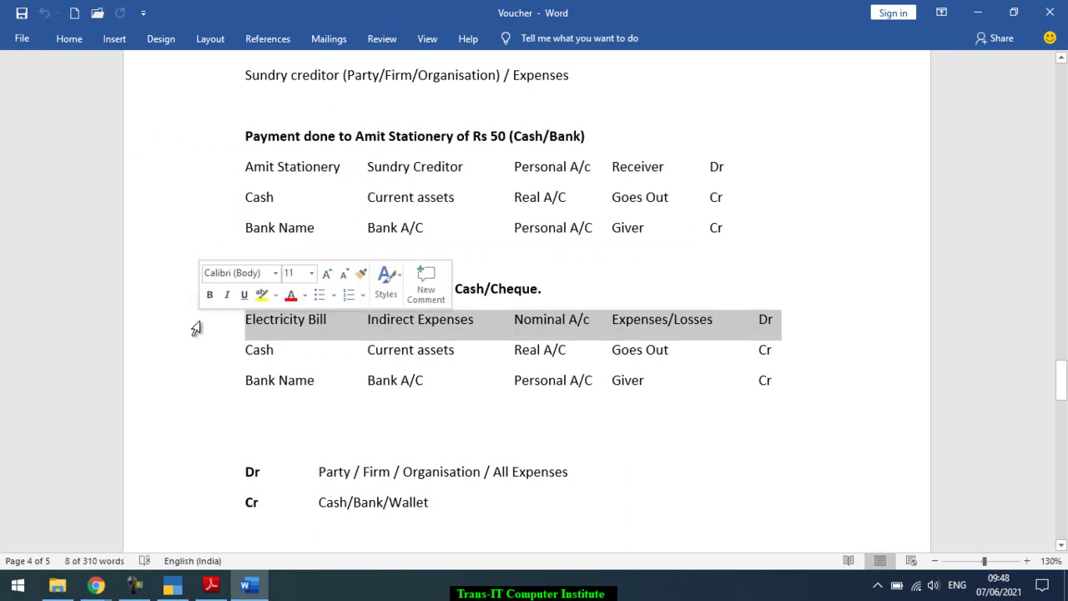
click(195, 483)
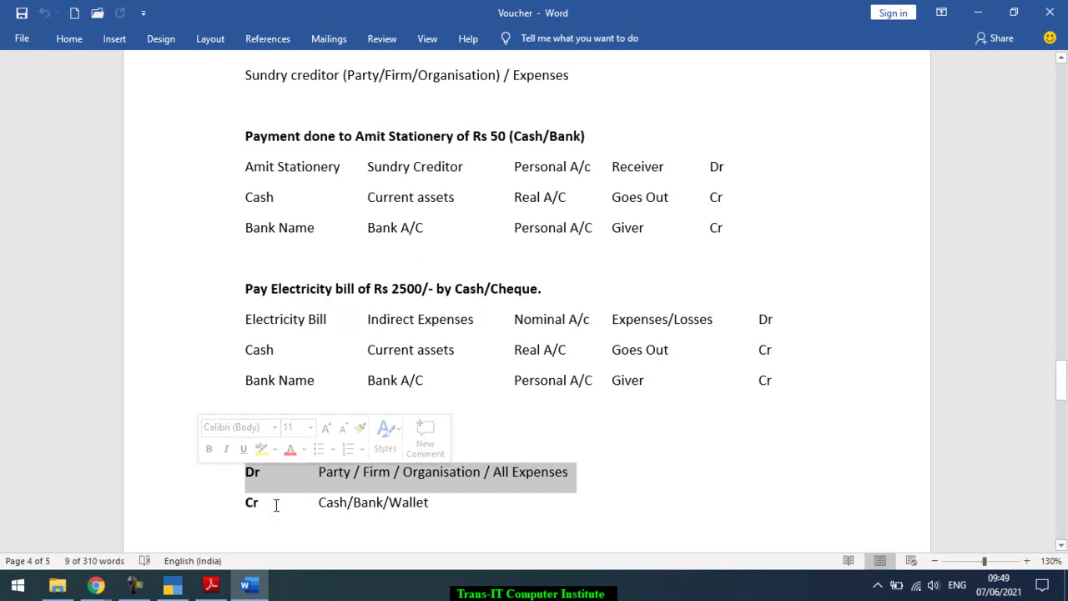
click(200, 512)
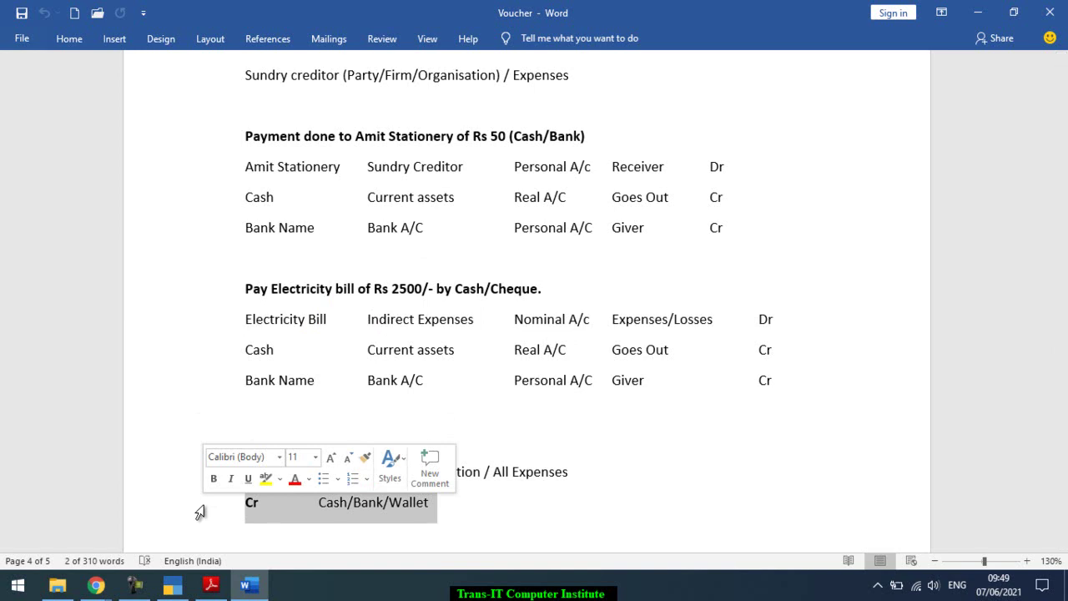
- Switch to the Basic VOucher Entry PDF in Adobe Reader and examine the Microsoft ltd row's date, party, bill number and amount
key(alt+Tab)
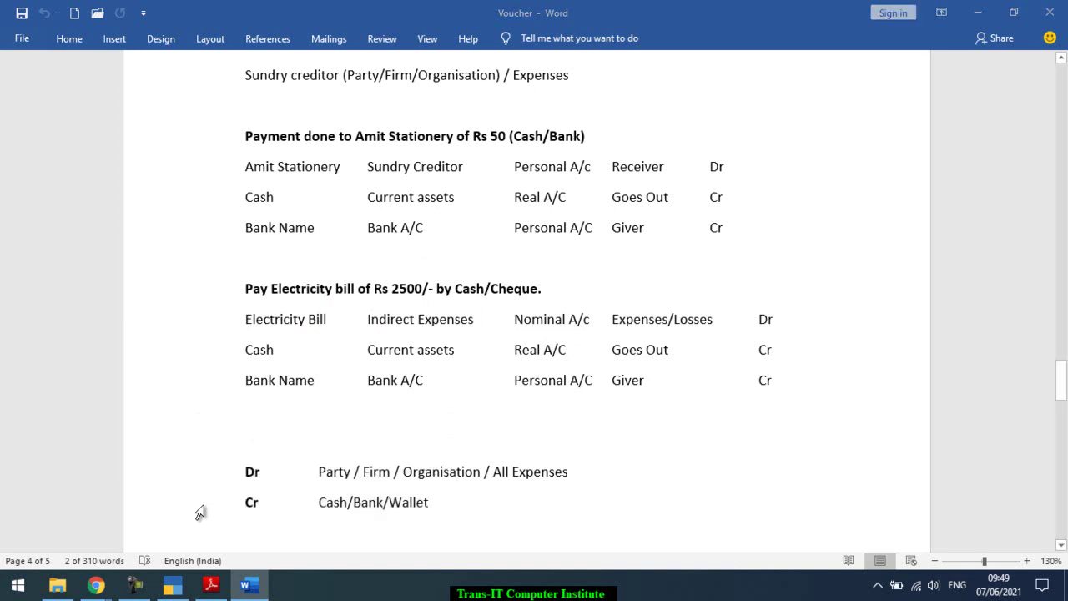
key(alt+Tab)
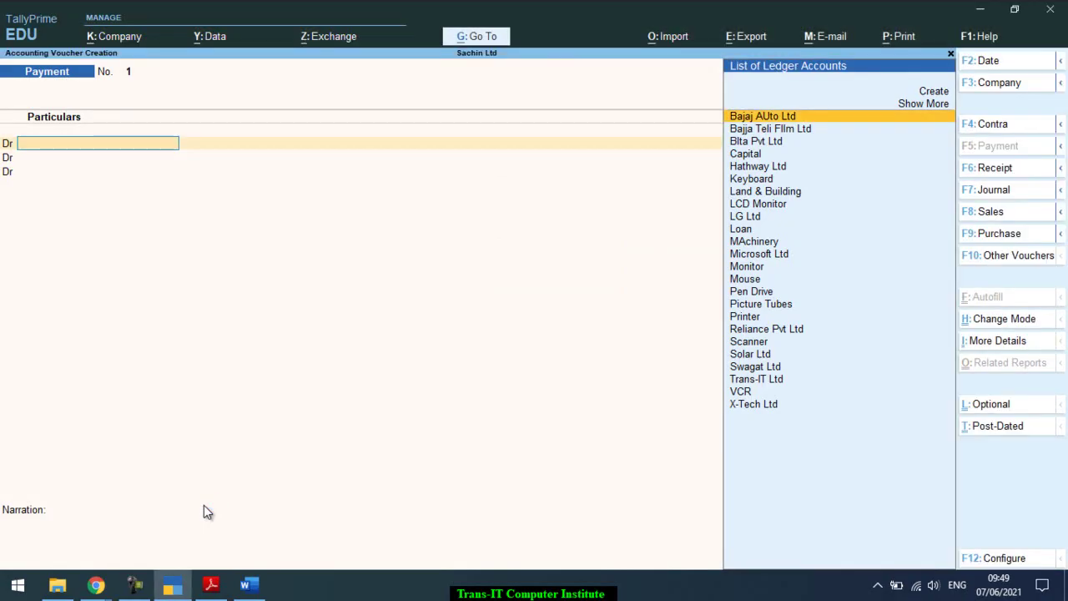
key(alt+Tab)
key(alt+Tab)
key(alt+Tab)
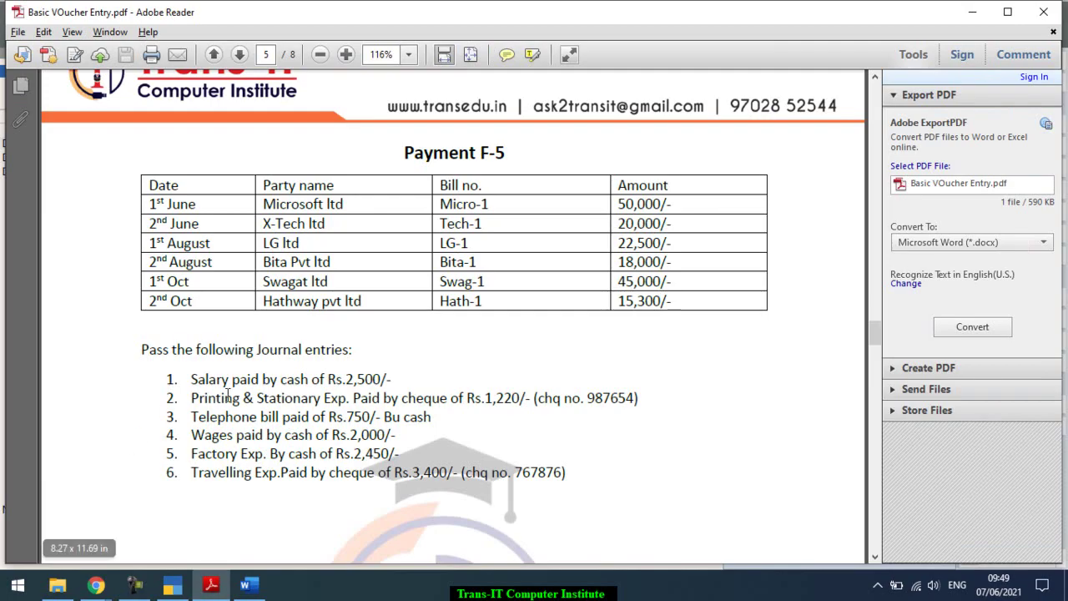
double_click(280, 209)
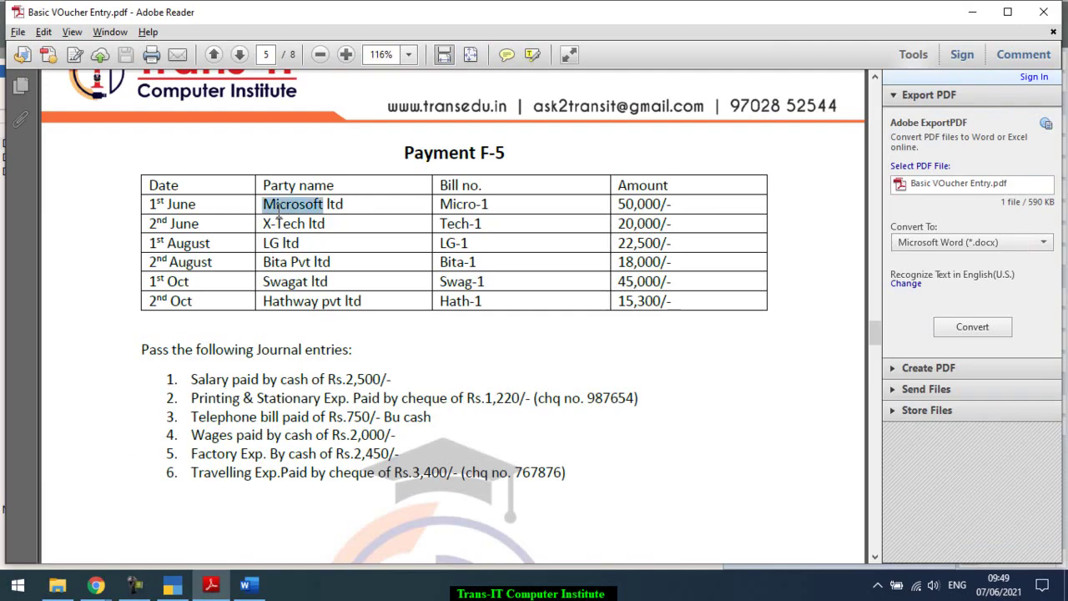
double_click(478, 205)
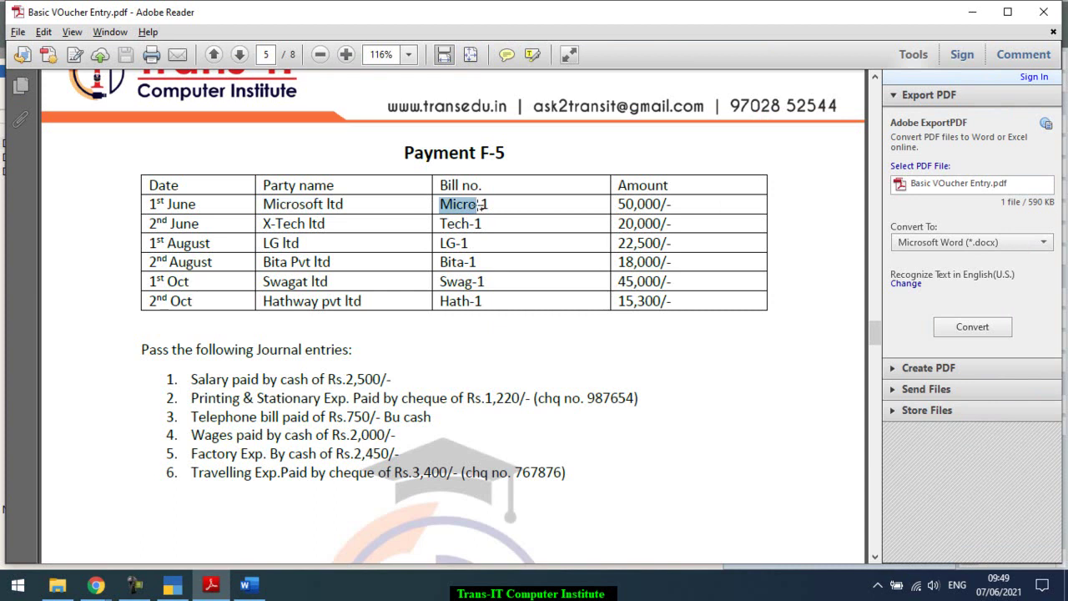
double_click(630, 204)
click(215, 213)
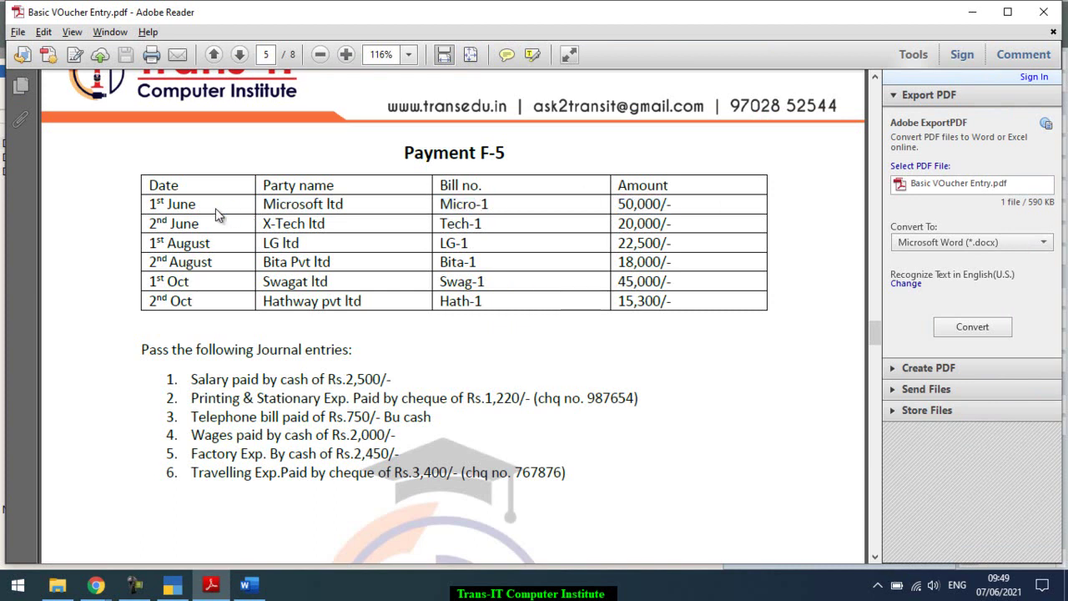
- Switch to TallyPrime and set the Payment voucher date to 1/6
key(alt+Tab)
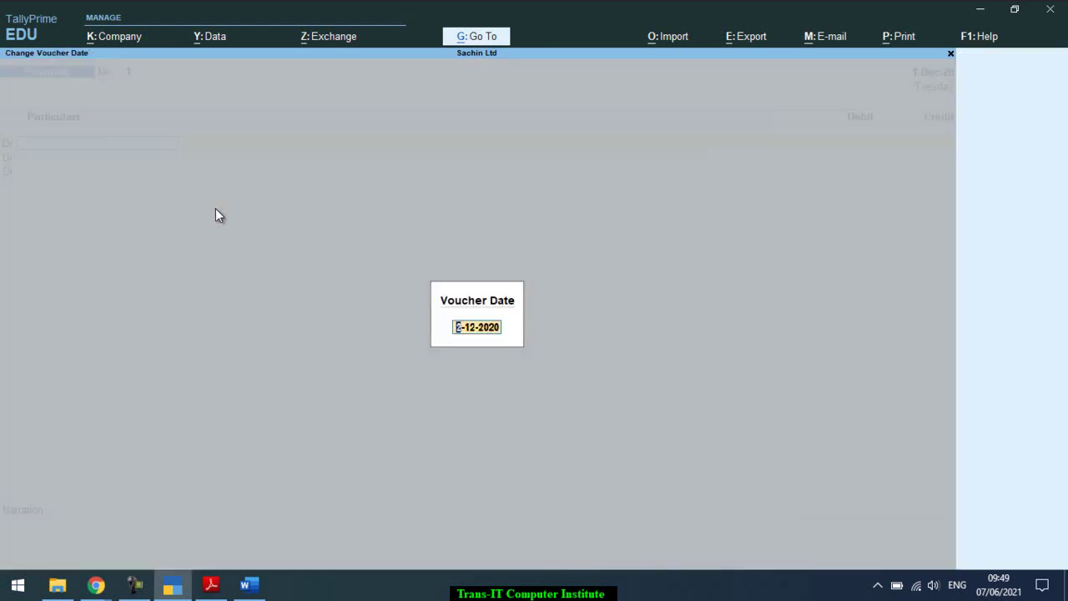
text(1/6)
key(Return)
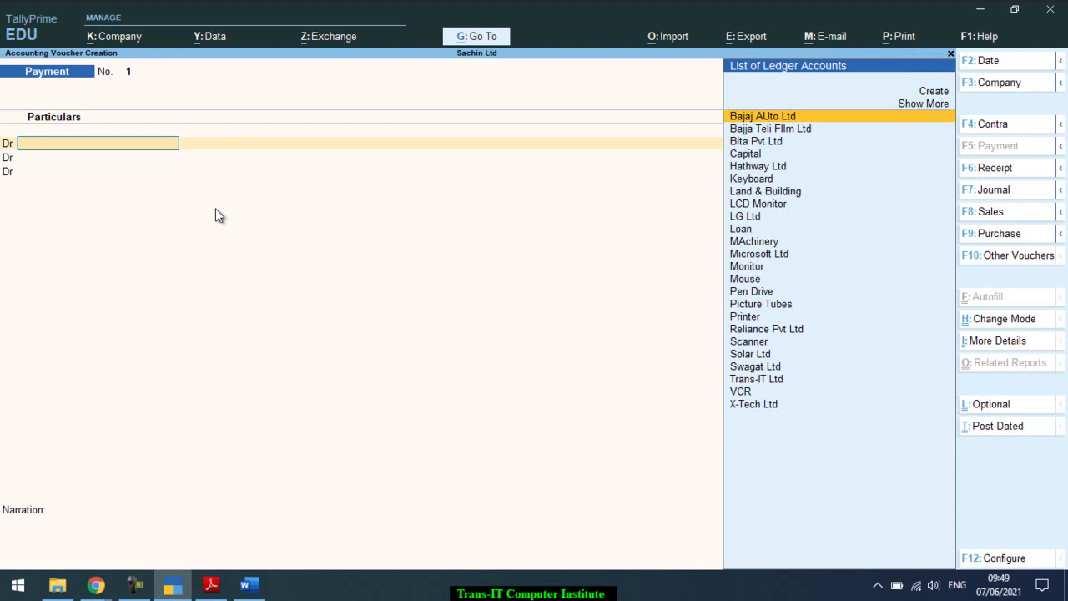
- Debit the Microsoft Ltd ledger with 50000, checking the amount against the exercise PDF
text(mi)
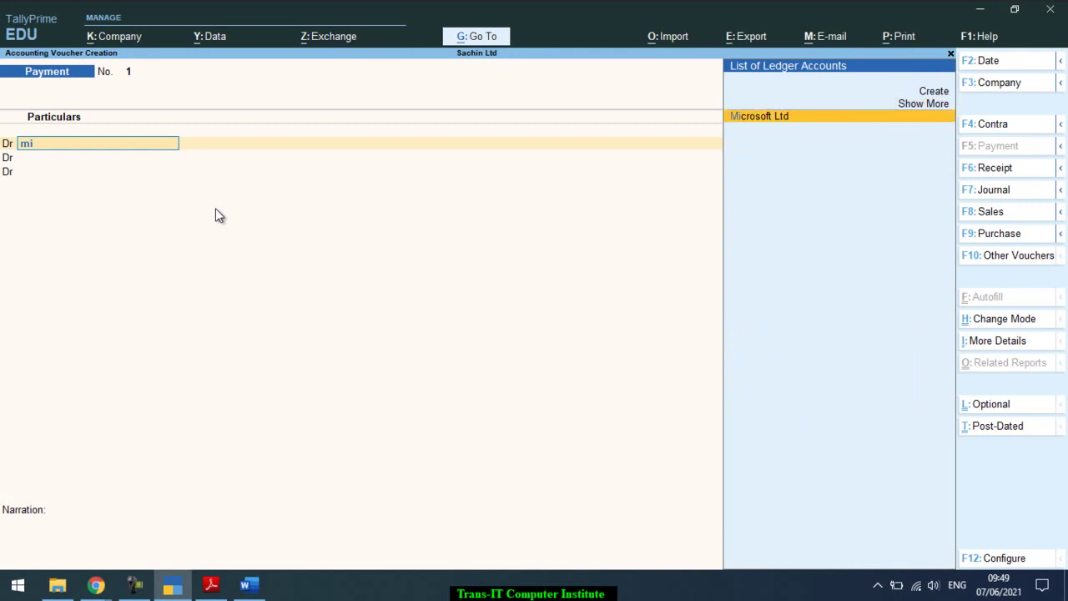
key(Return)
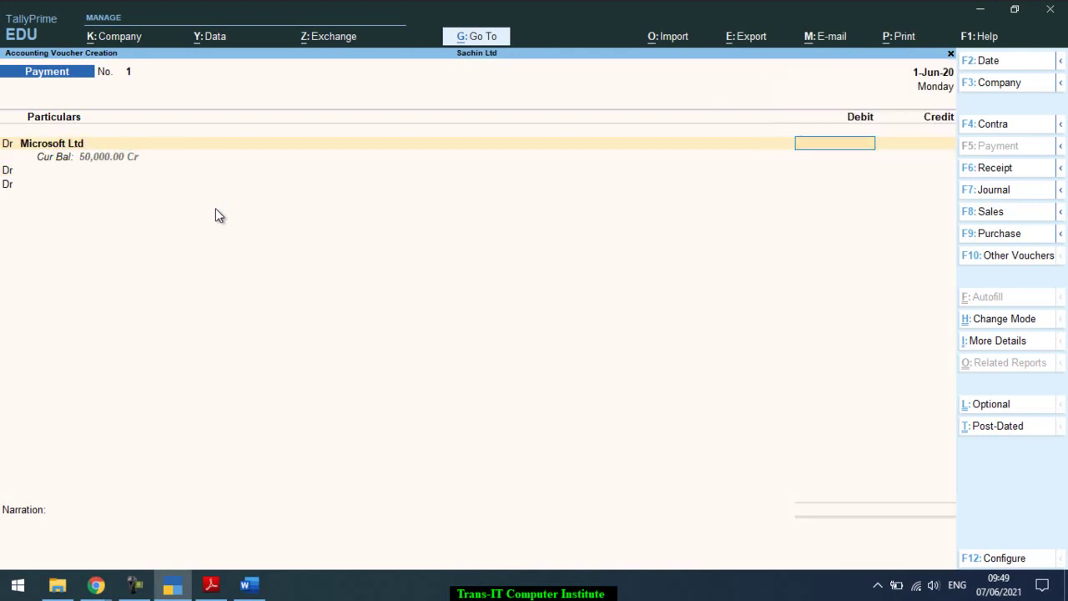
key(alt+Tab)
key(alt+Tab)
text(50000)
key(Return)
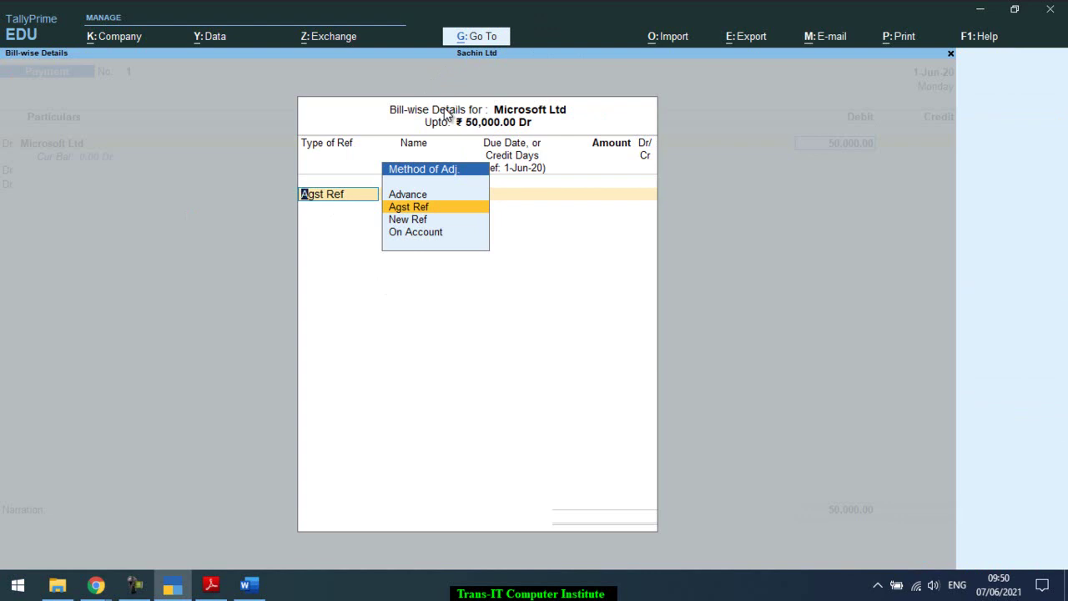
- Allocate Microsoft Ltd's 50,000 debit to pending bill Micro-1 using the Agst Ref method, checking the bill number in the exercise PDF
click(448, 112)
key(Up)
key(Down)
key(Down)
key(Down)
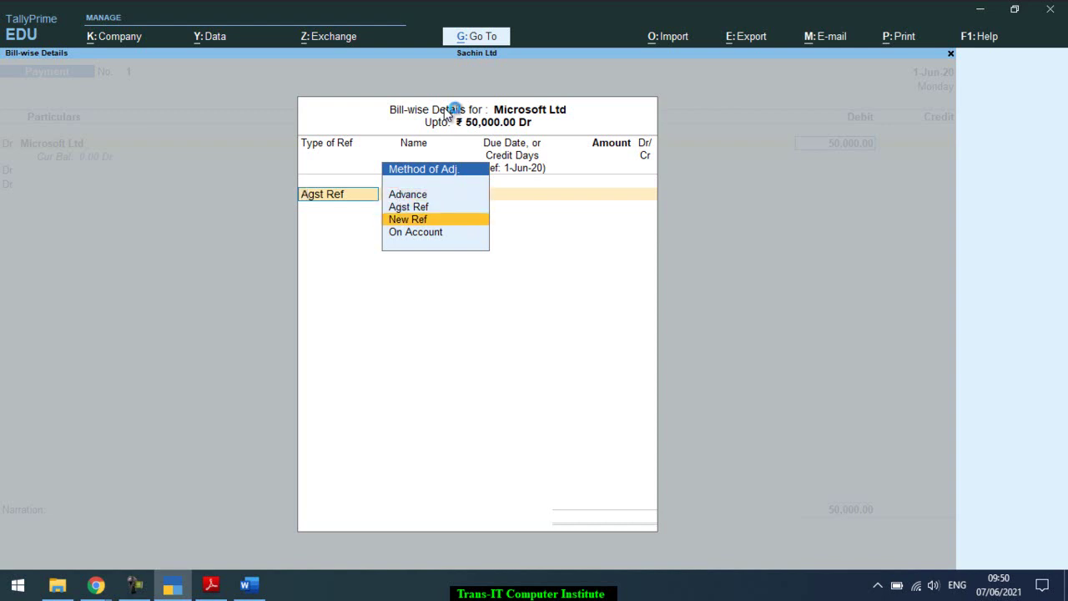
key(Up)
key(Up)
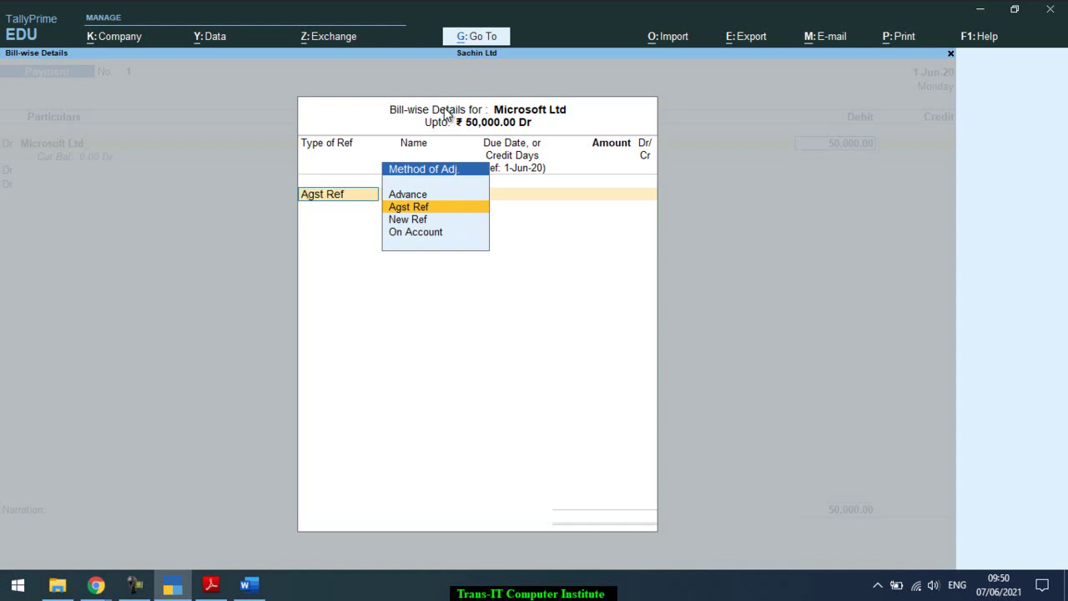
key(alt+Tab)
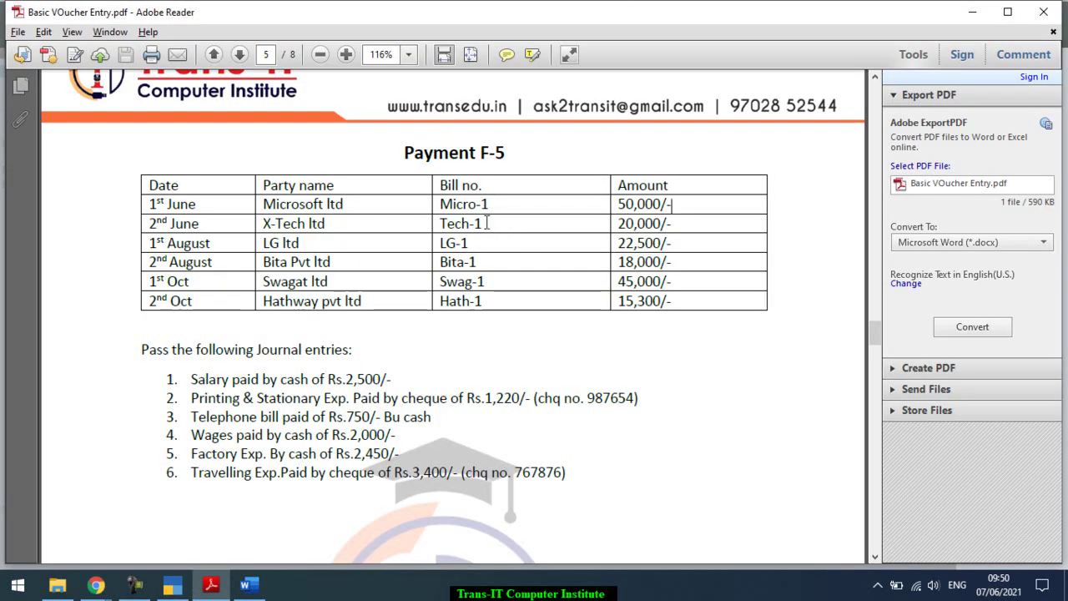
key(alt+Tab)
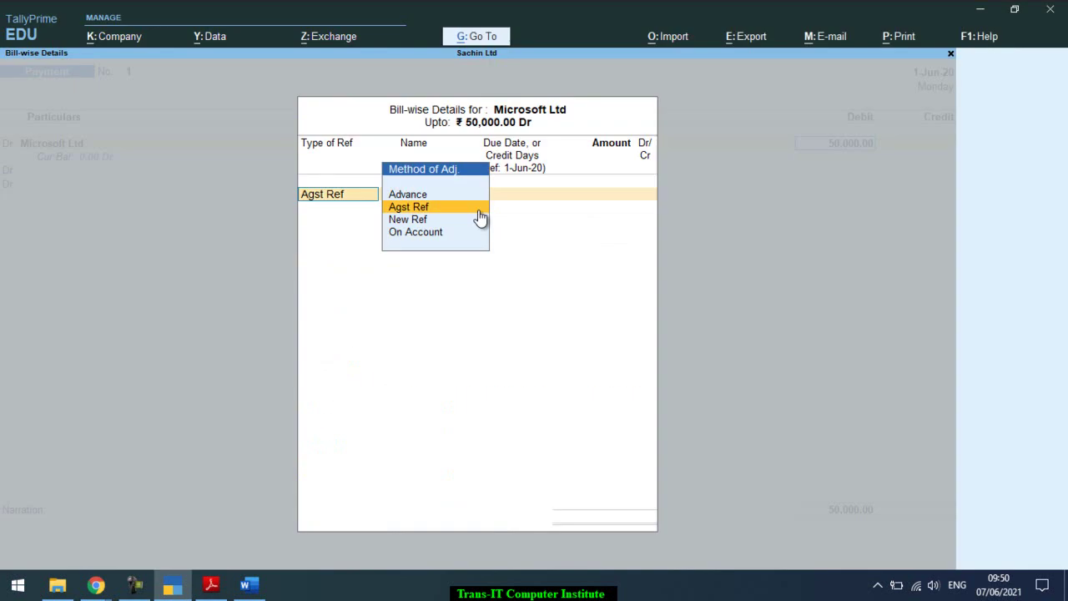
key(Return)
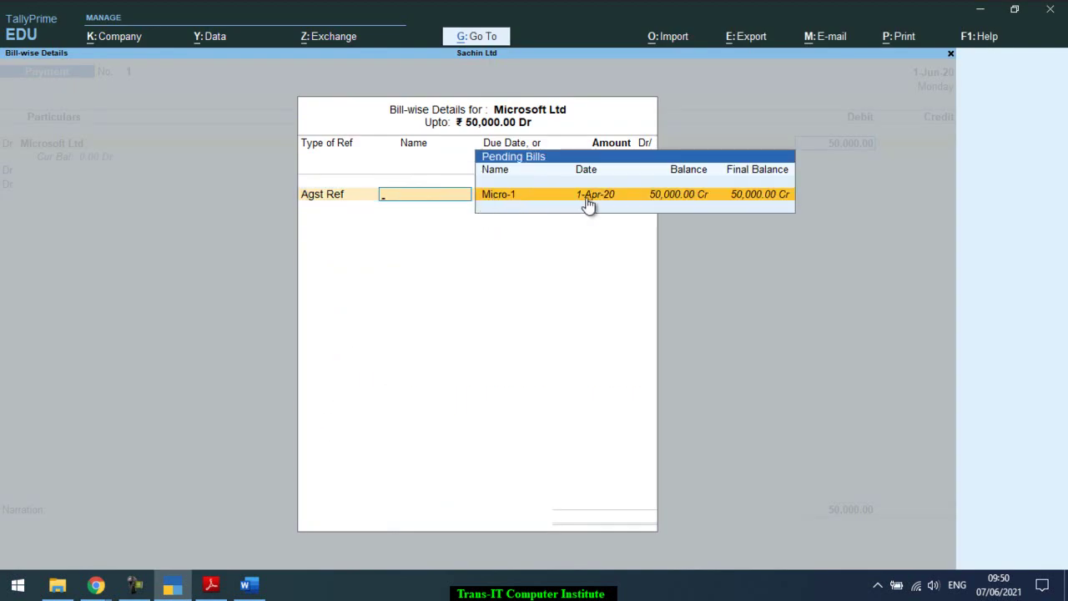
click(701, 195)
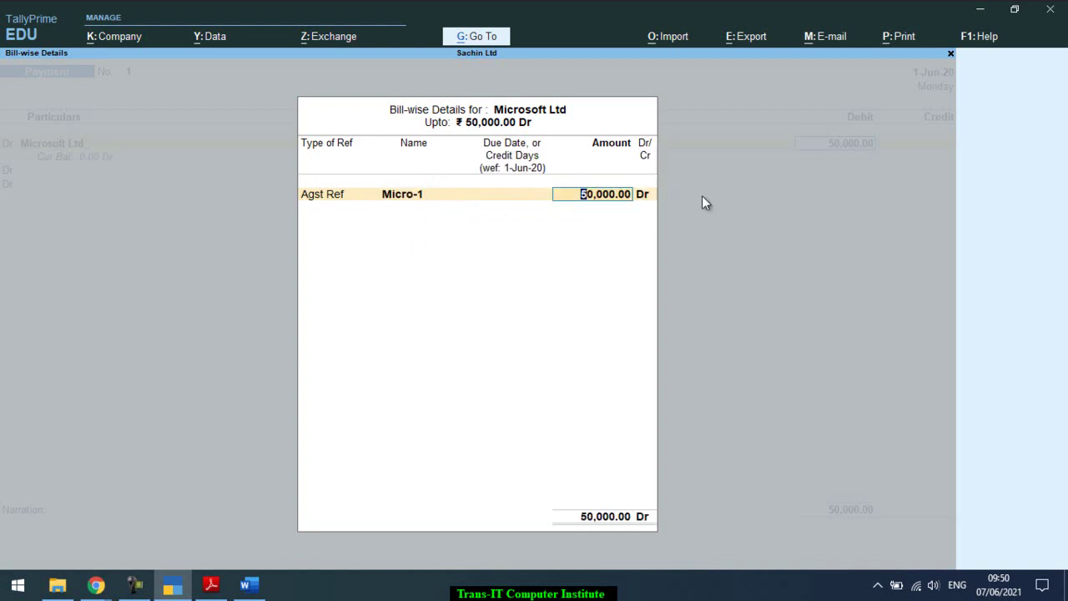
key(Return)
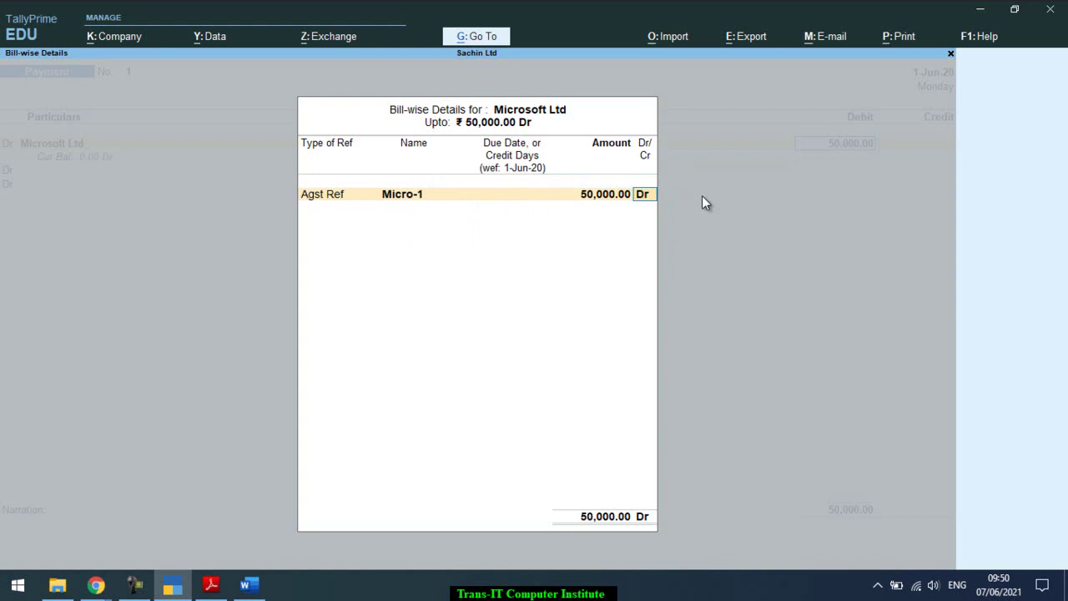
key(Return)
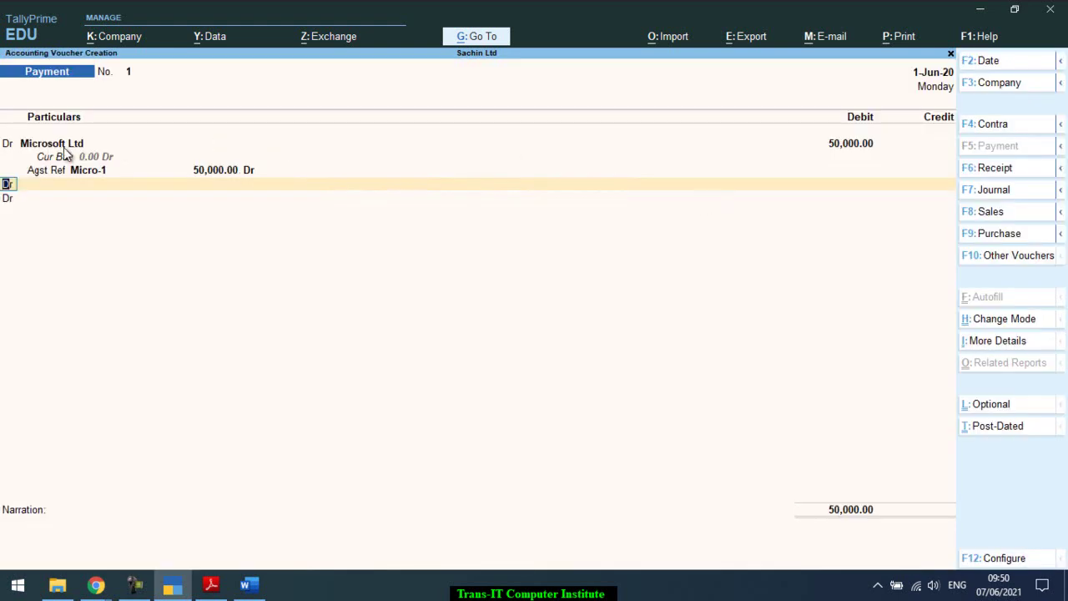
- Add a Cr line for the CAsh In Hand ledger with an amount of 50000
click(95, 156)
text(c)
key(Return)
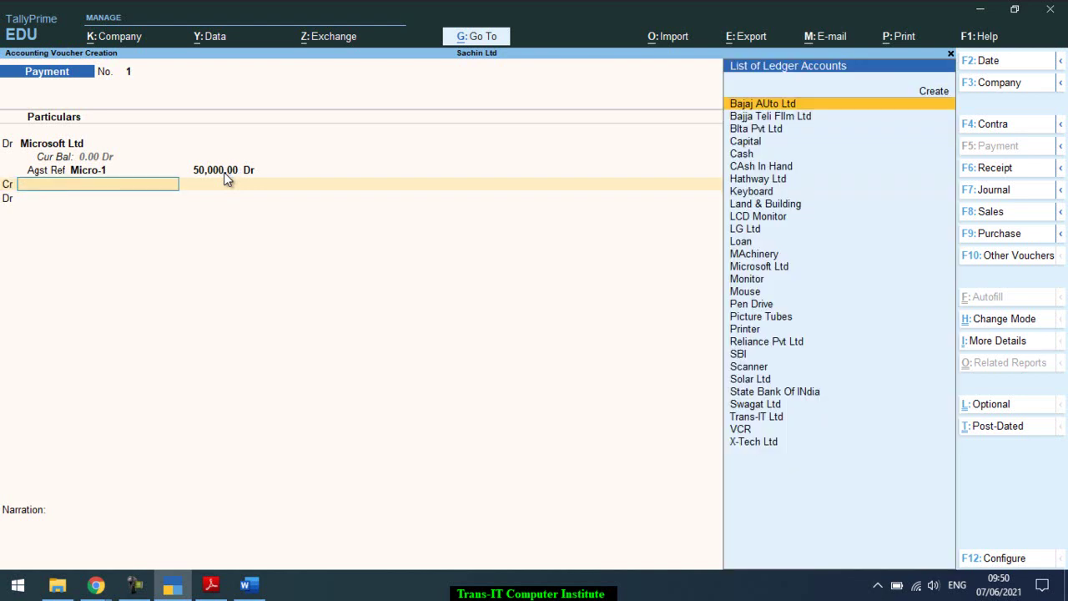
text(Ca)
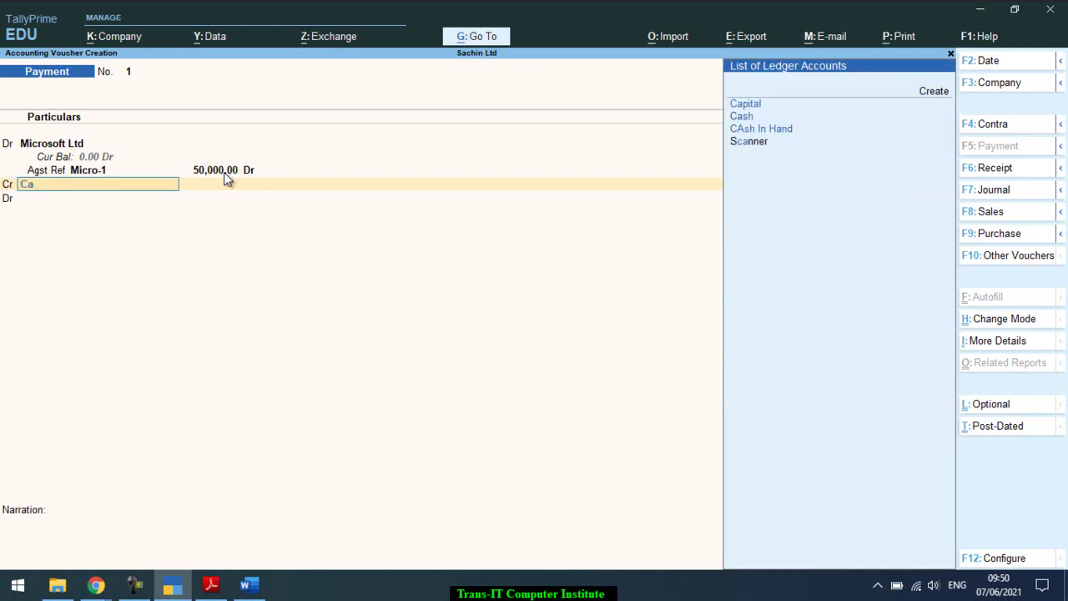
key(Down)
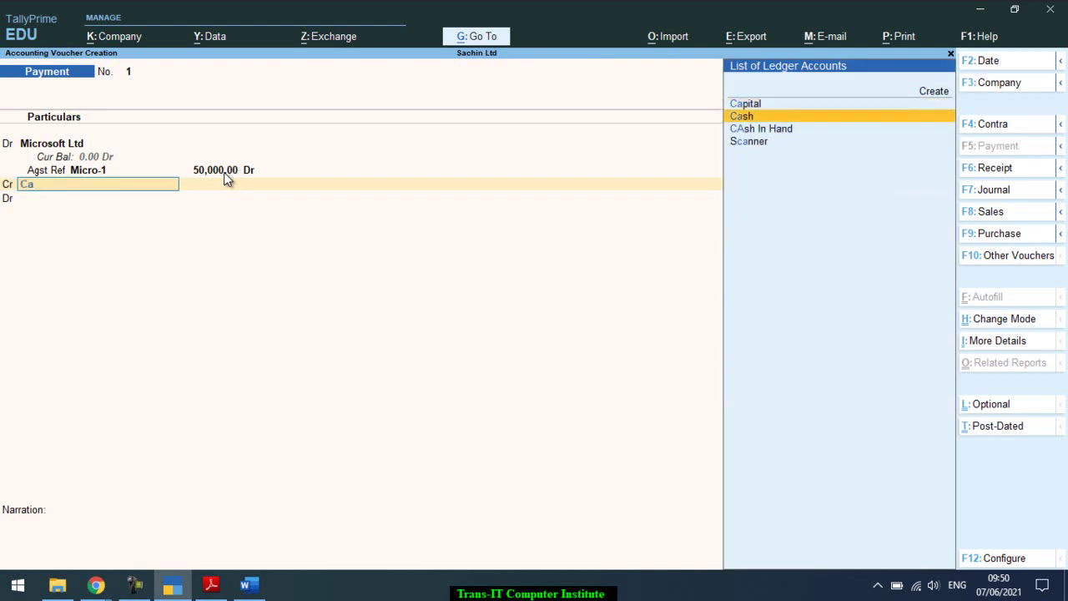
key(Down)
key(alt+Tab)
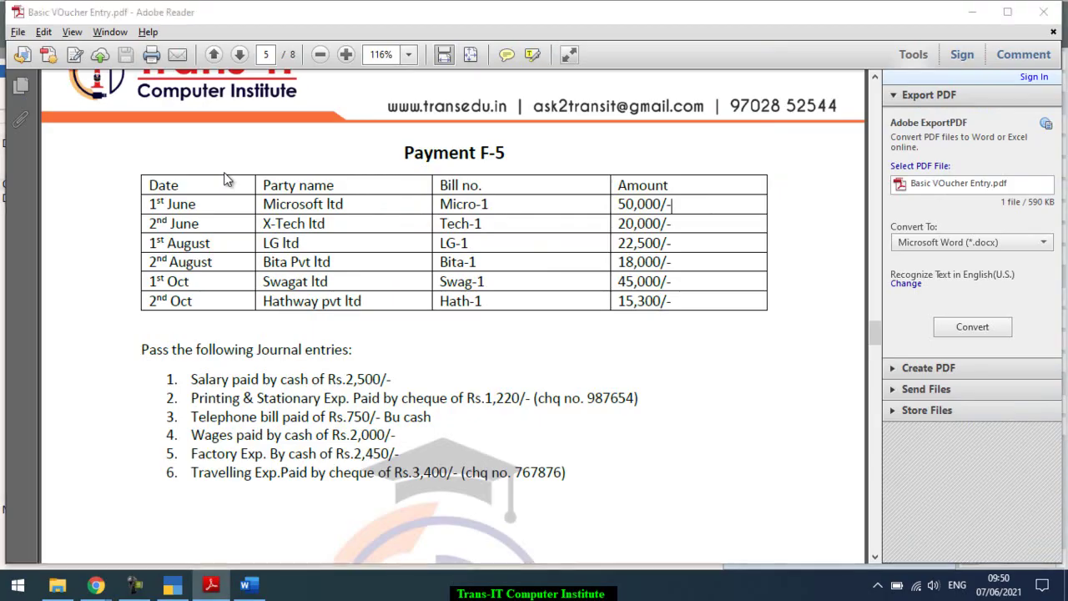
key(alt+Tab)
key(Return)
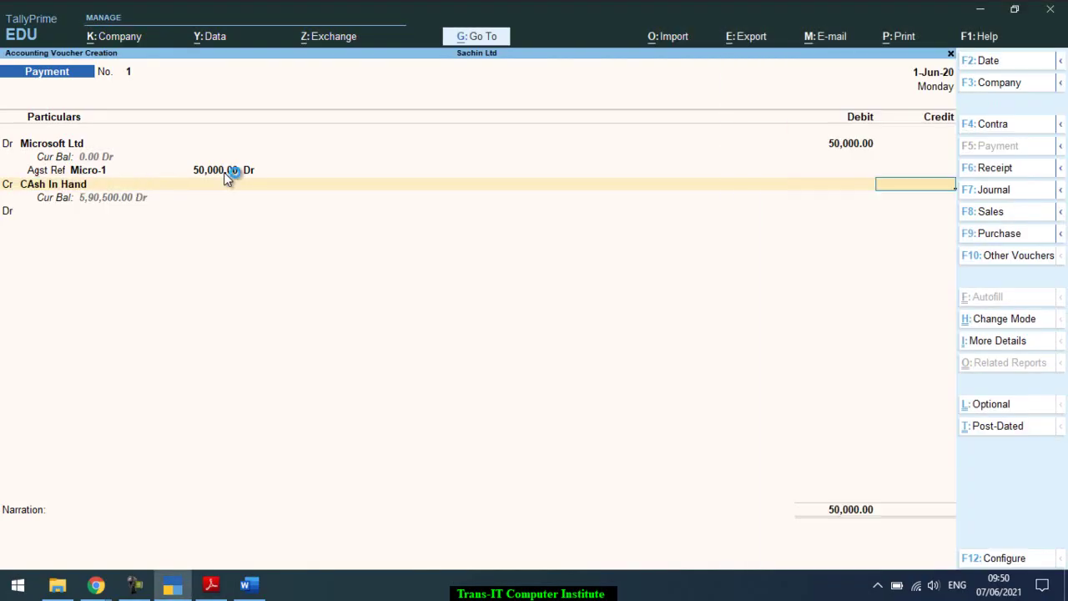
text(50000)
key(Return)
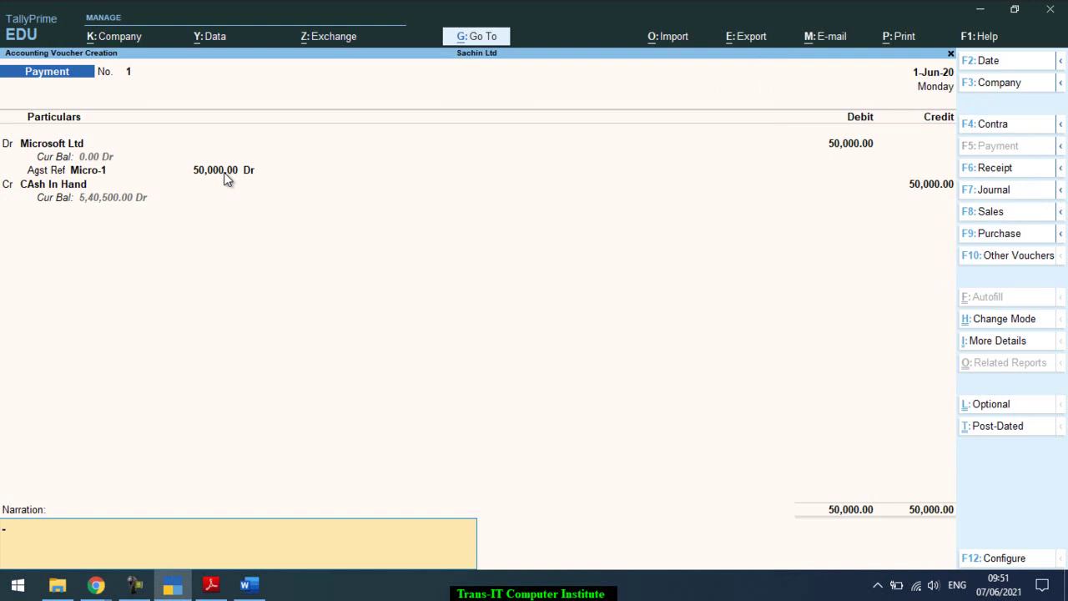
- Set the CAsh In Hand credit amount to 20000
key(BackSpace)
text(20)
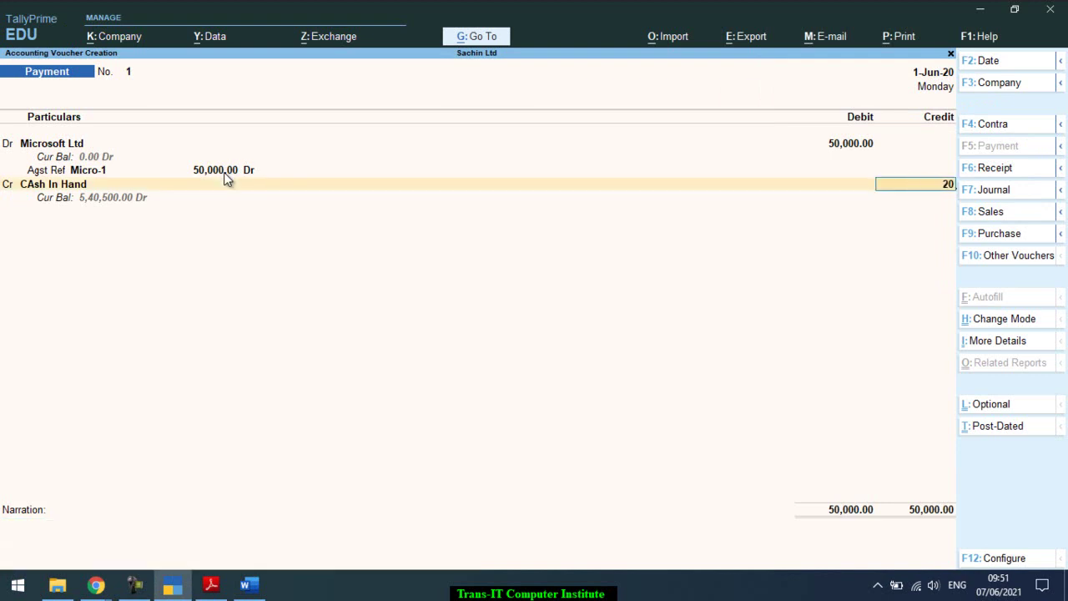
text(000)
key(Return)
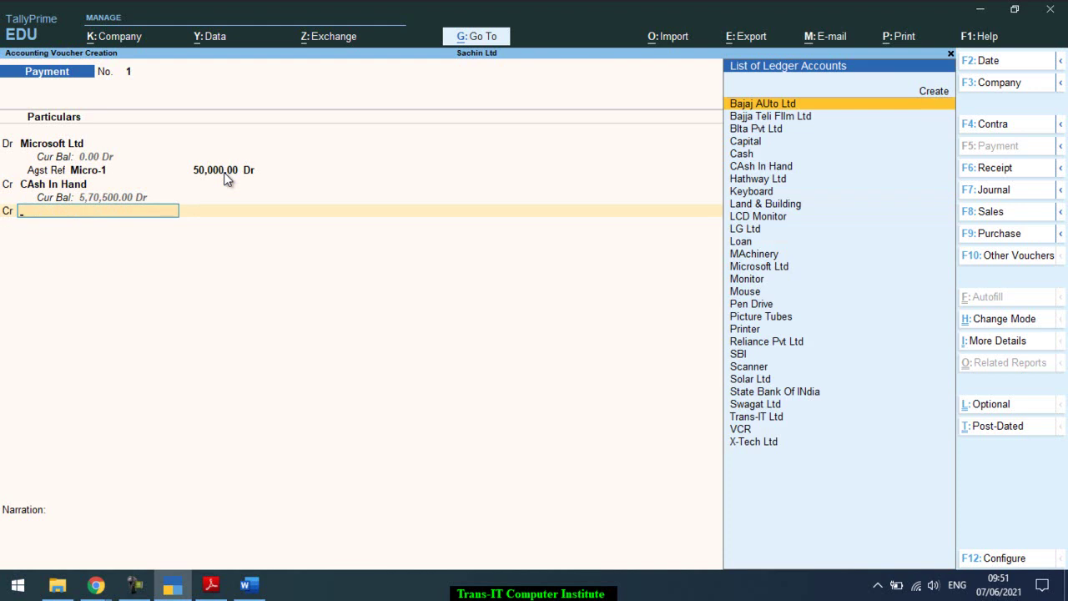
- Credit State Bank Of INdia with the remaining 30,000 by Cheque and fill in the instrument number with the cheque number
text(Sb)
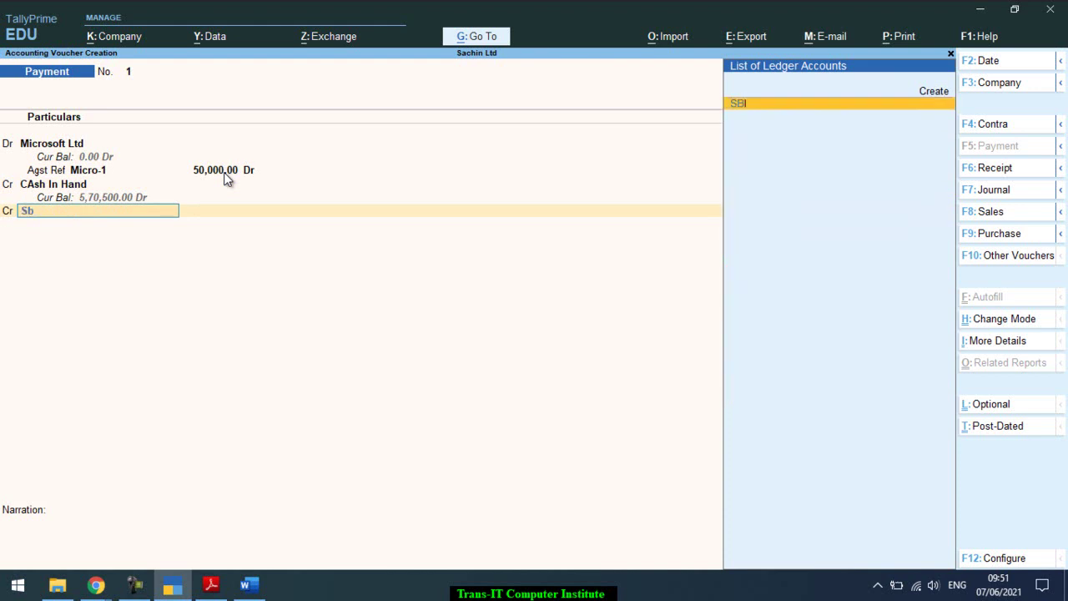
key(Return)
key(Return)
key(Return)
key(Return)
text(sdnknskdf)
key(BackSpace)
key(BackSpace)
key(BackSpace)
key(BackSpace)
key(BackSpace)
key(BackSpace)
key(BackSpace)
key(BackSpace)
key(BackSpace)
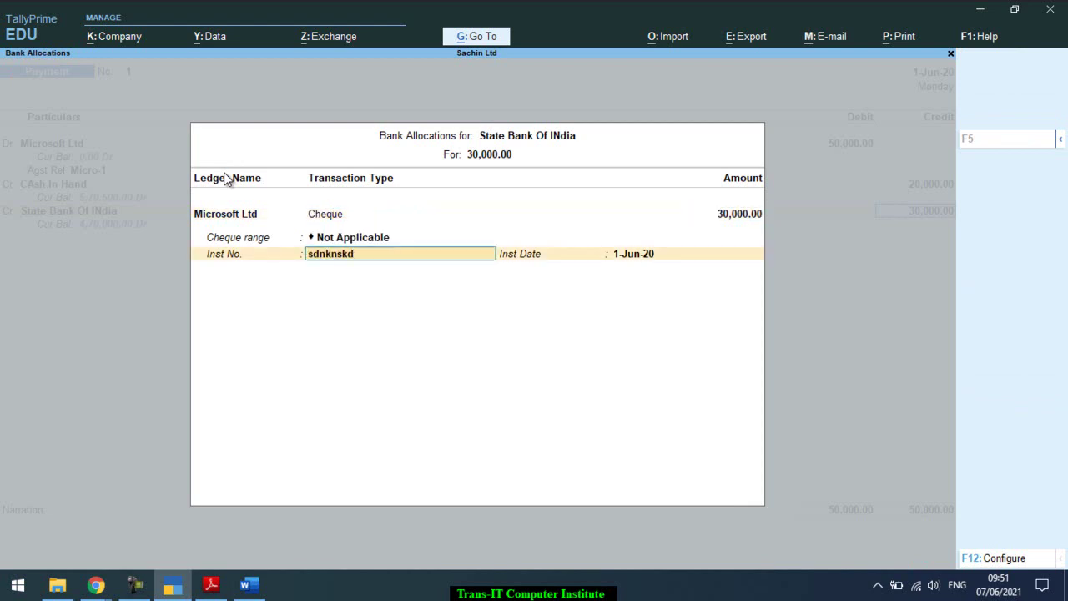
text(32113121)
key(Return)
key(Return)
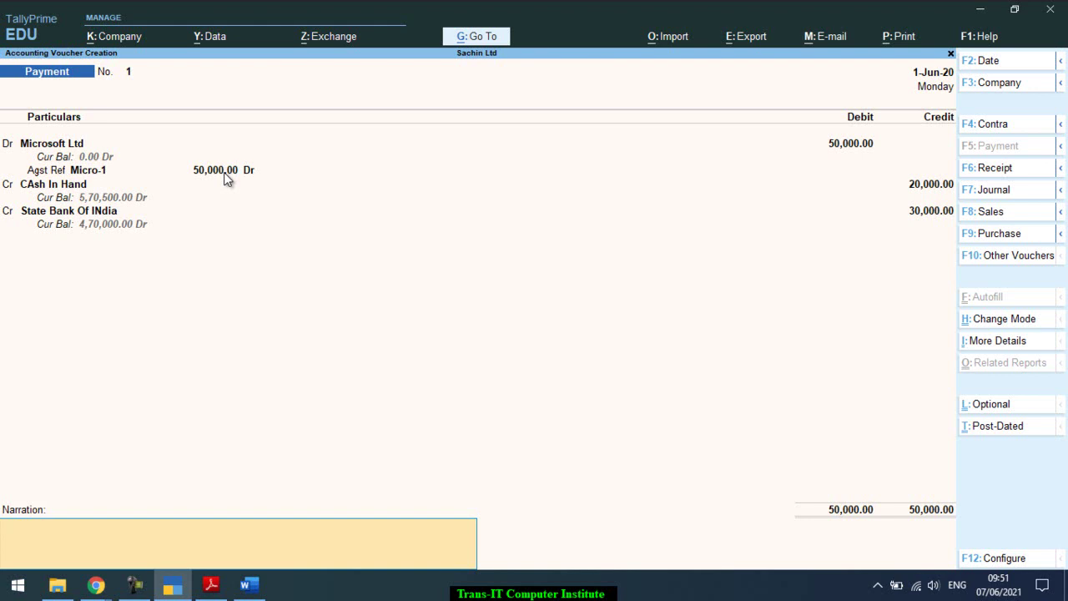
- Discard the unsaved Microsoft Ltd payment voucher and open a fresh Payment voucher
key(Escape)
key(Return)
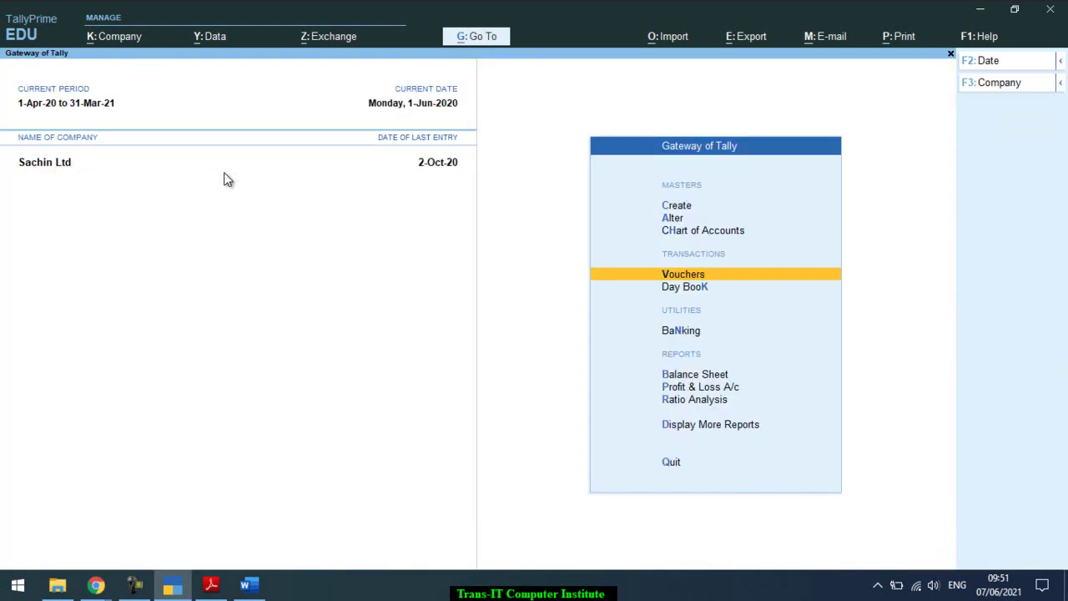
key(Return)
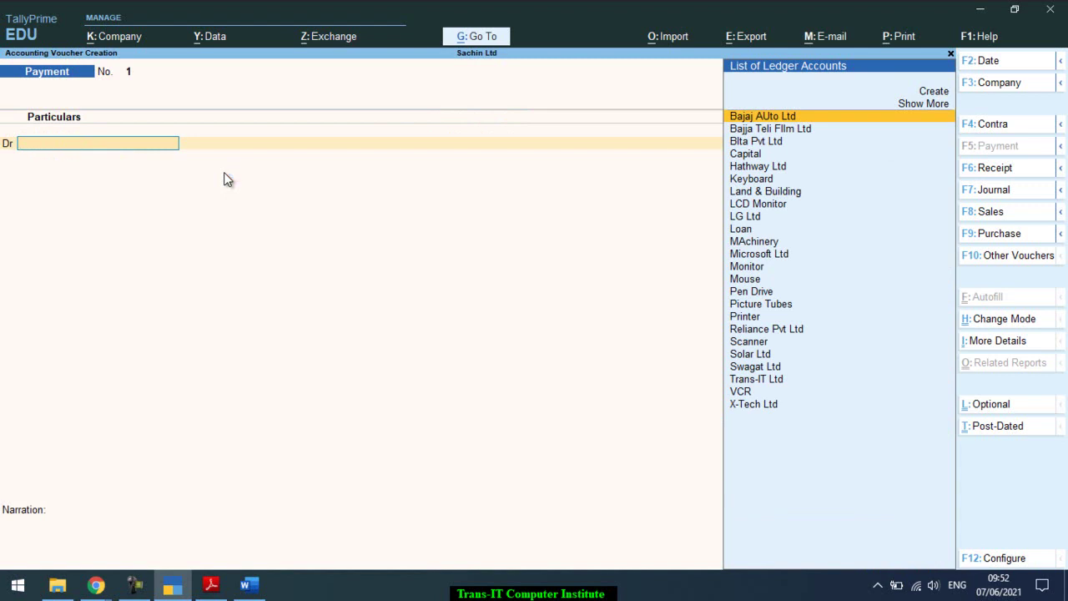
- Date the new Payment voucher 1-6 and debit the Microsoft Ltd ledger with 50000
key(F2)
text(1-6)
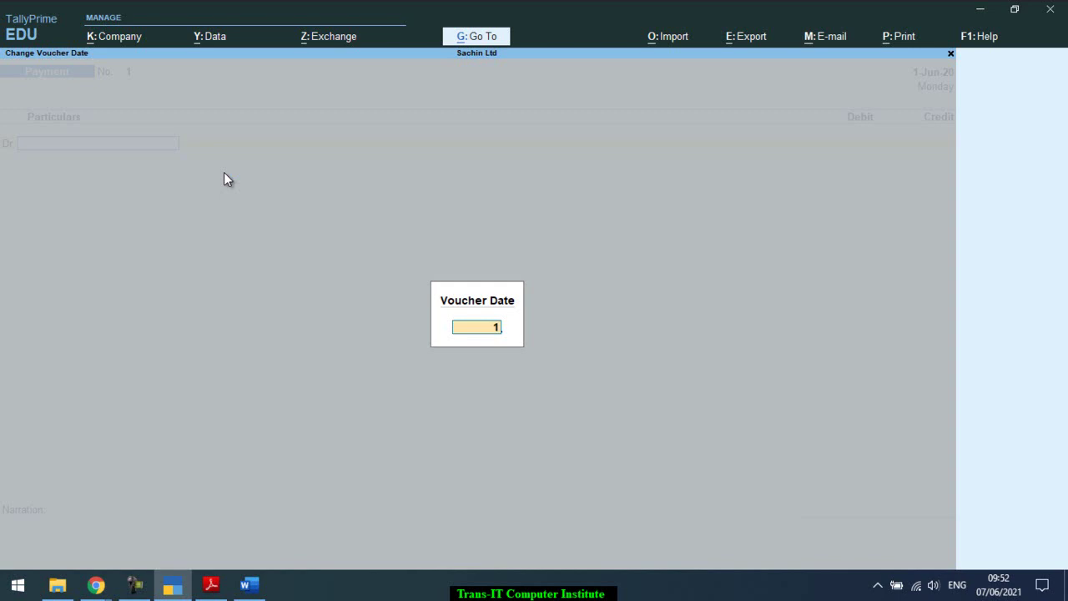
key(Return)
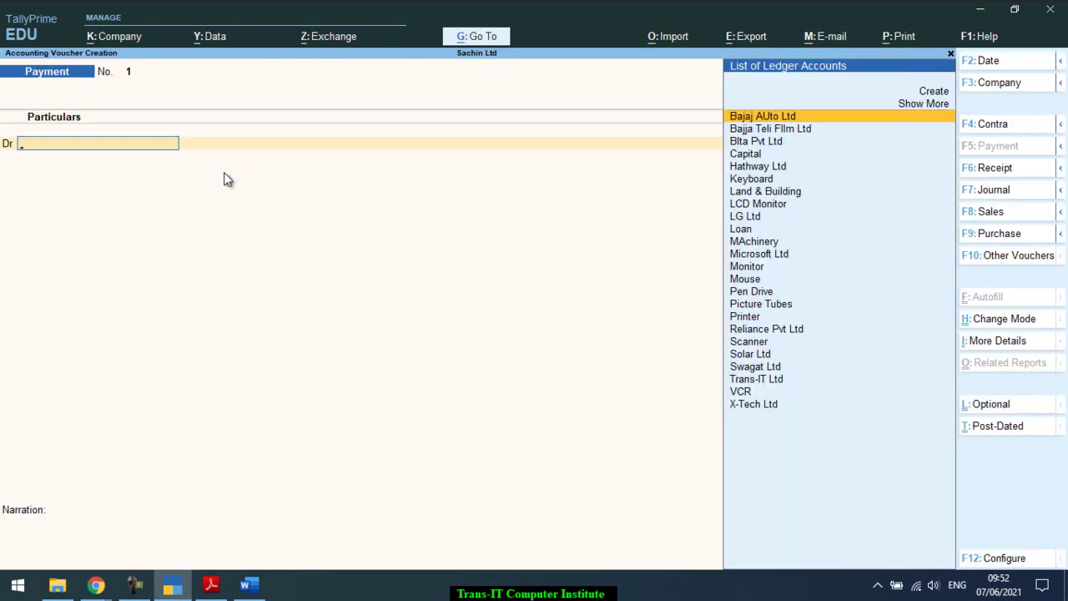
text(mic)
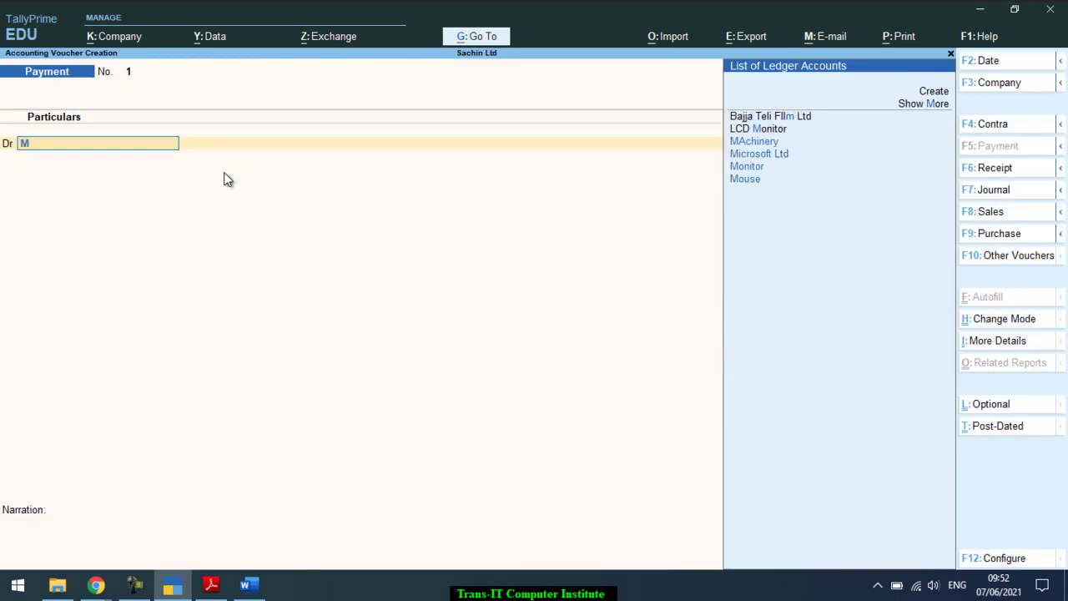
key(Return)
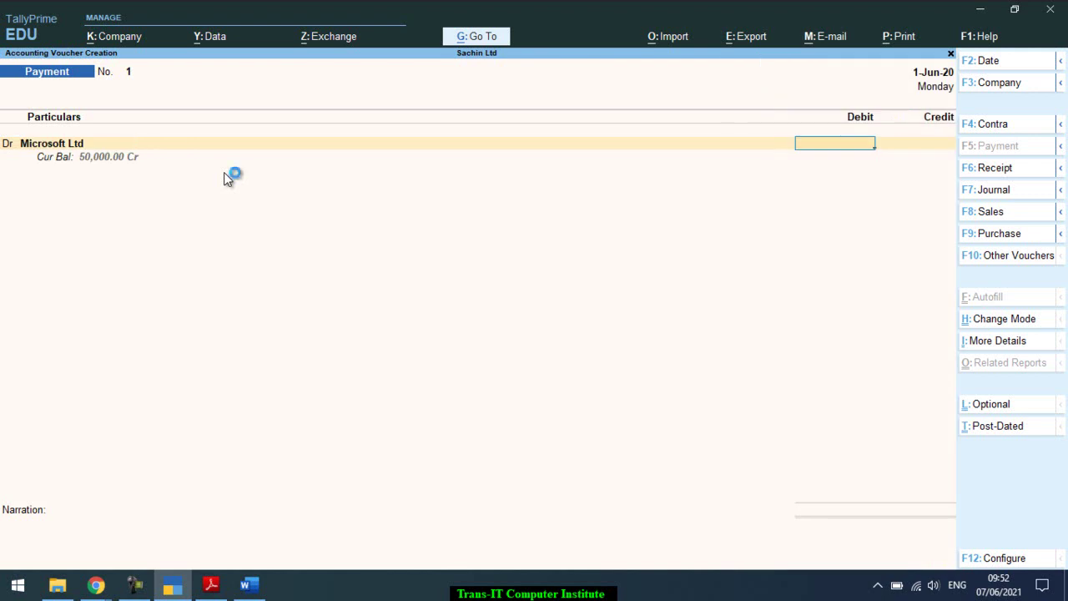
text(50000)
key(Return)
- Allocate Microsoft Ltd's 50,000 debit to the pending bill Micro-1 as an Agst Ref, checking the amount in the Payment F-5 PDF
key(Return)
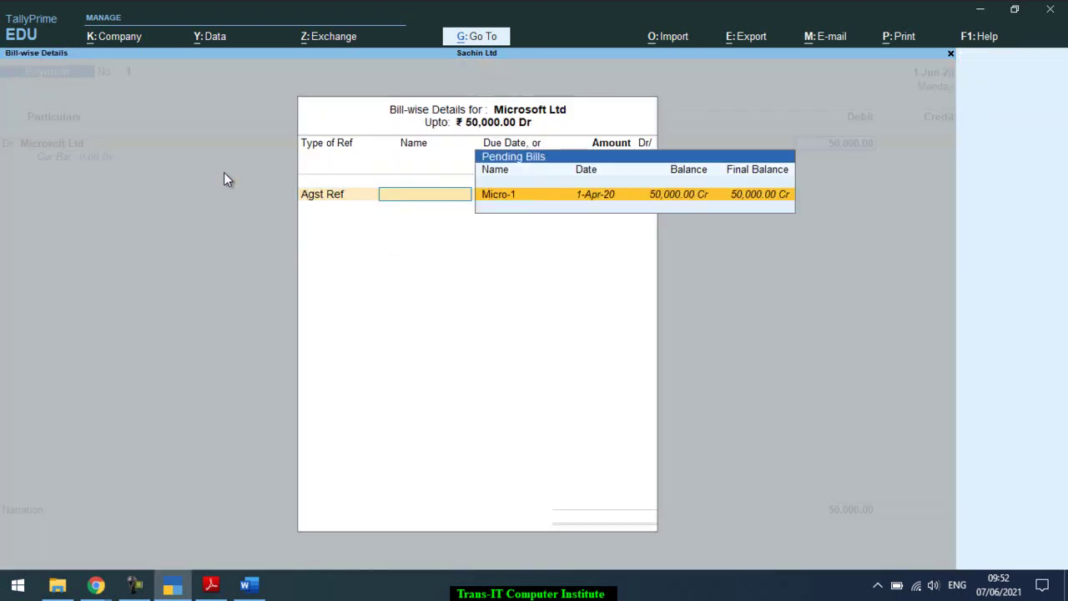
key(alt+Tab)
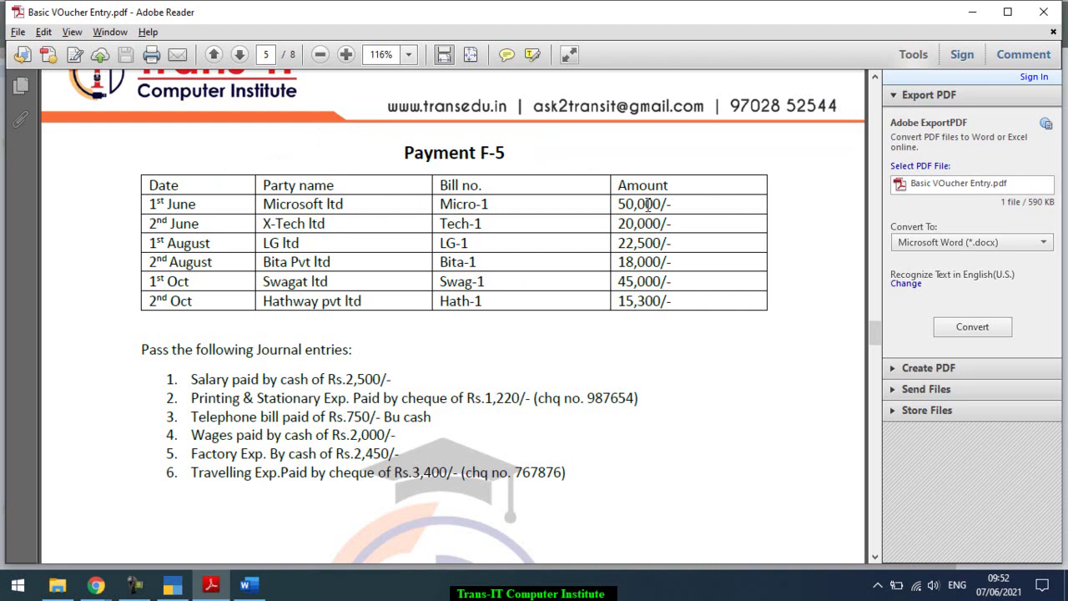
key(alt+Tab)
key(alt+Tab)
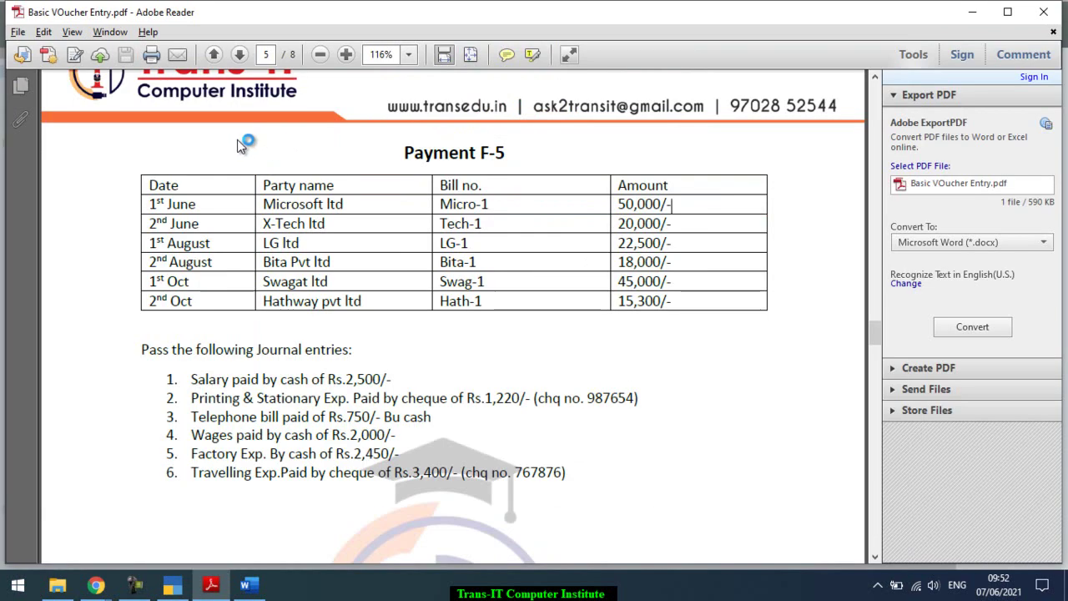
key(alt+Tab)
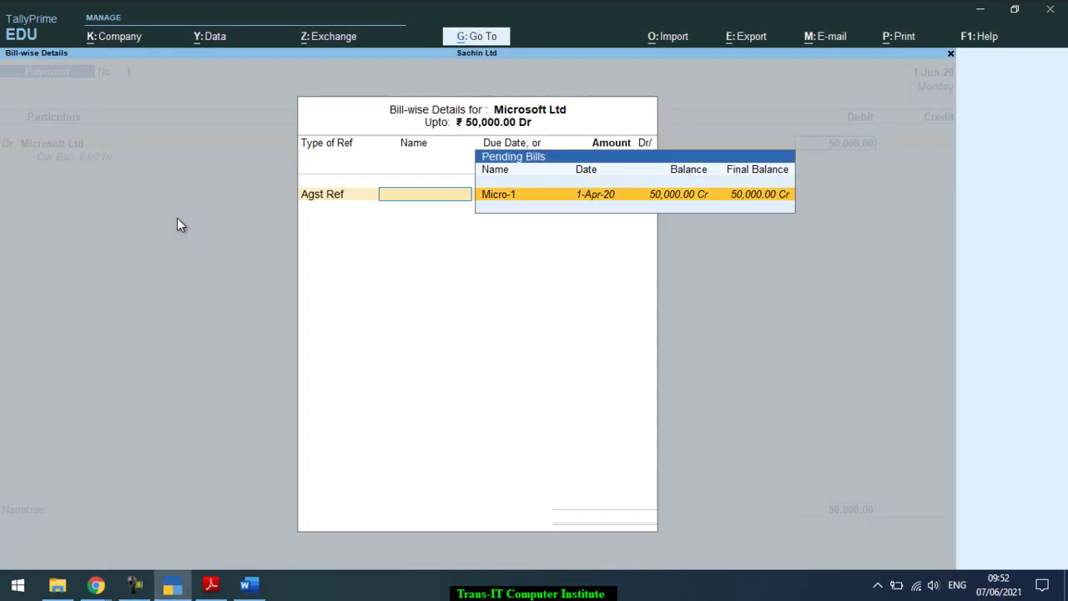
key(Return)
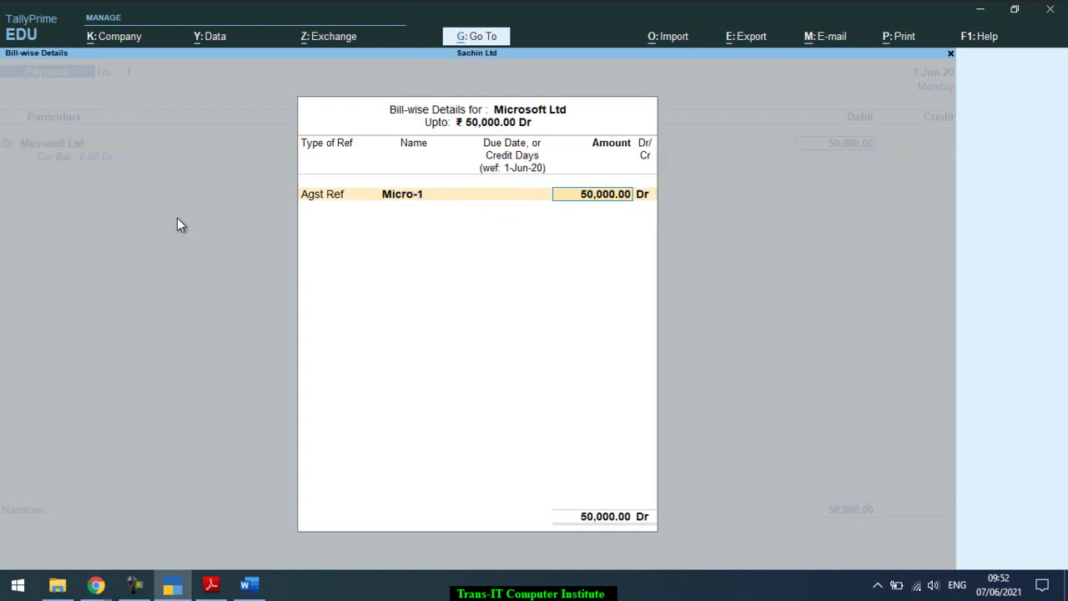
key(Return)
key(Return)
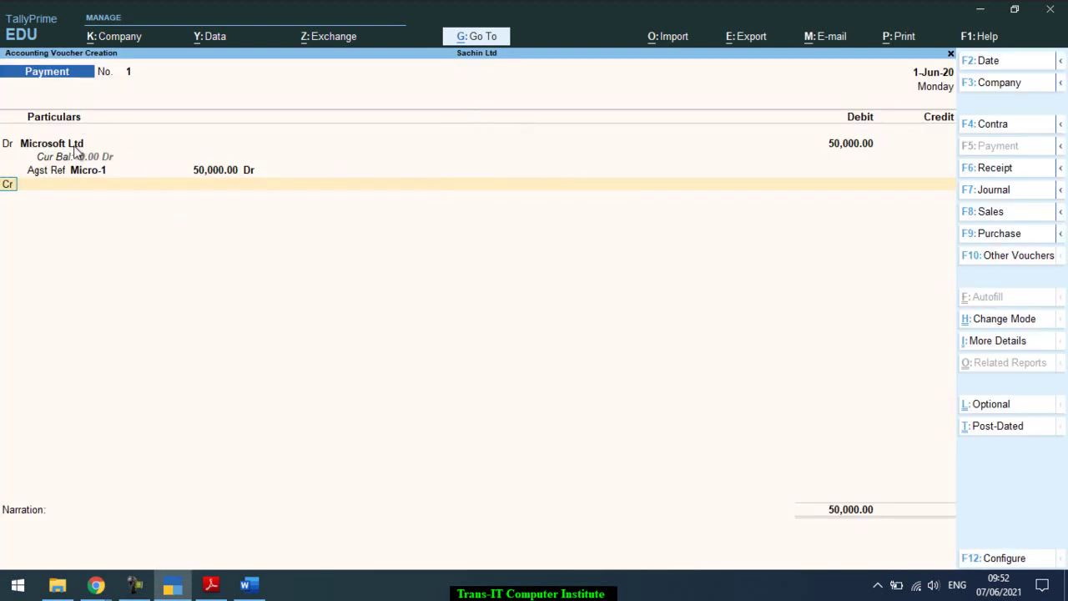
- Select CAsh In Hand as the credit ledger for the full 50,000 payment to Microsoft Ltd
key(Return)
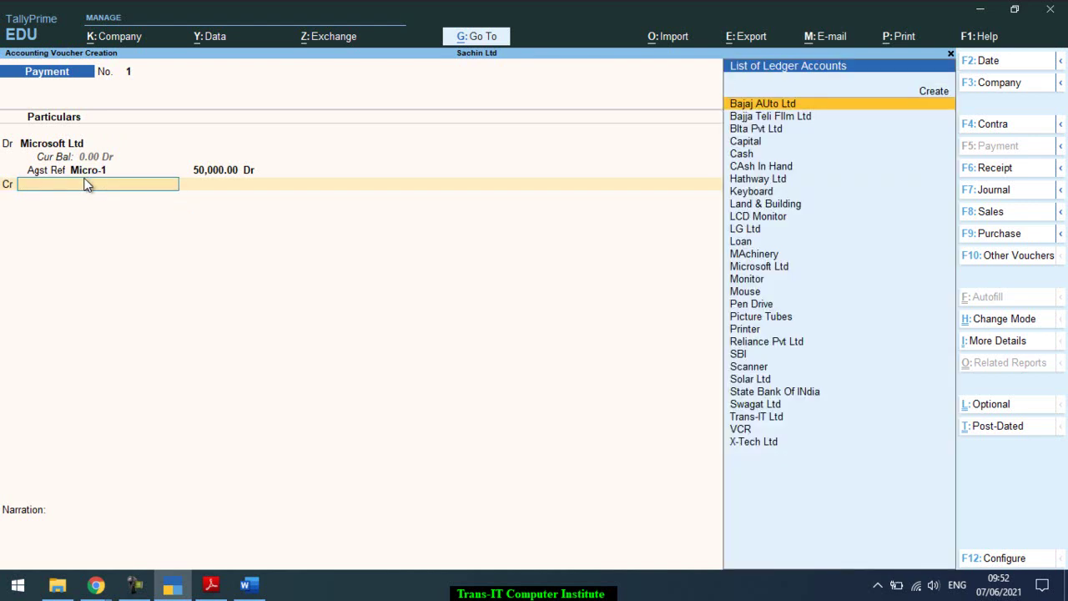
text(C)
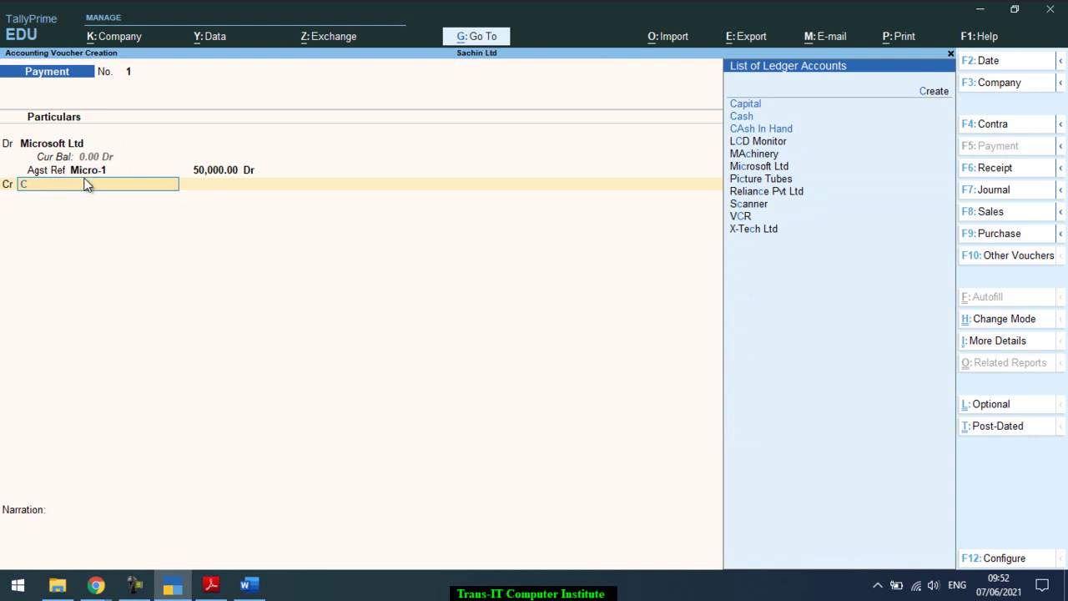
key(Down)
key(Down)
key(Down)
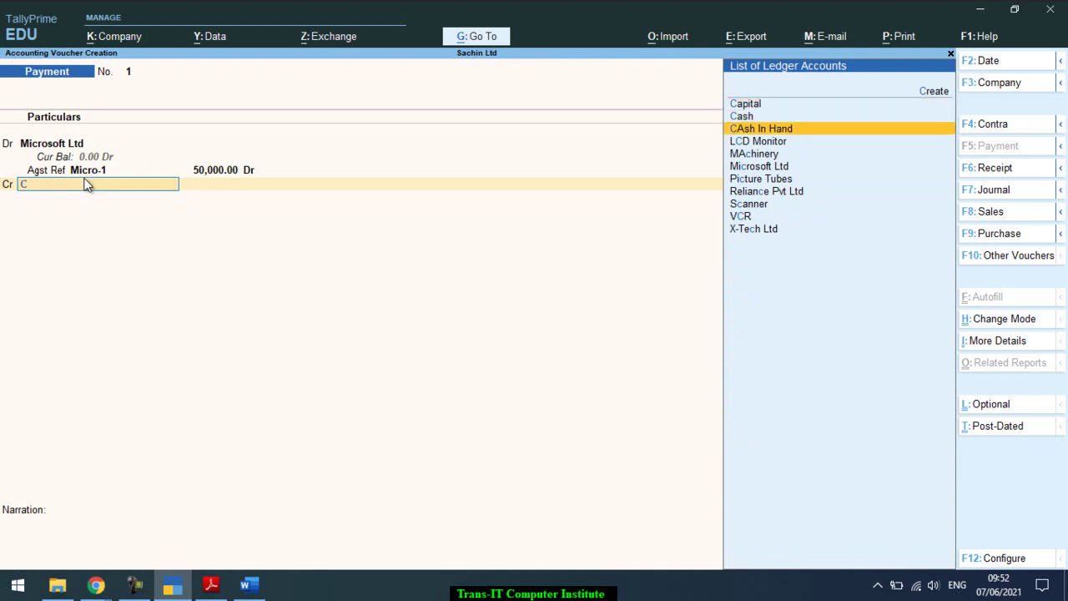
key(Return)
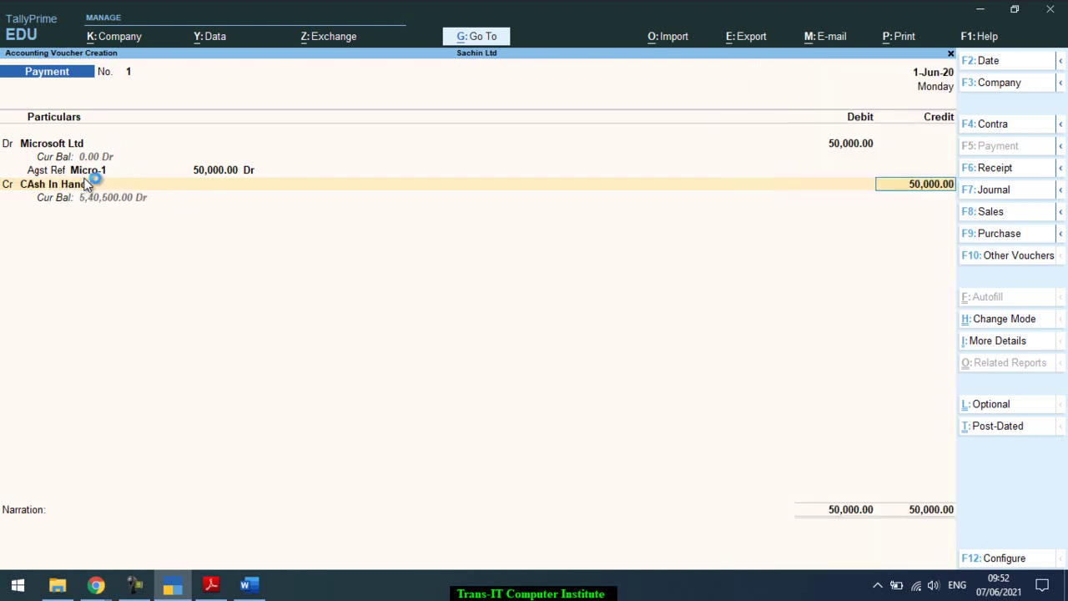
- Replace the credit ledger of the payment with State Bank Of INdia
click(86, 184)
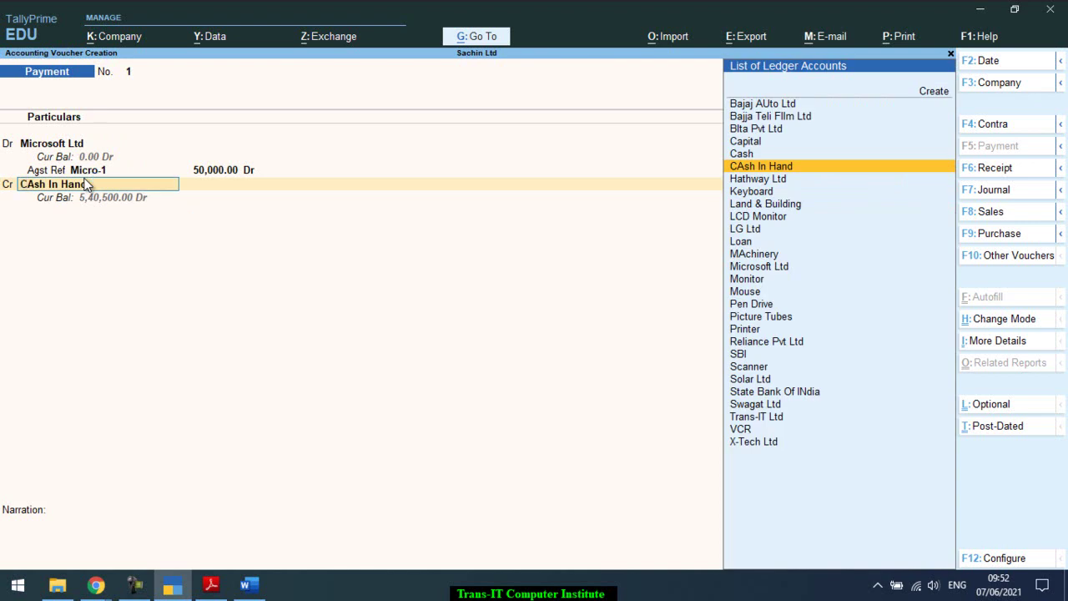
text(sta)
key(Return)
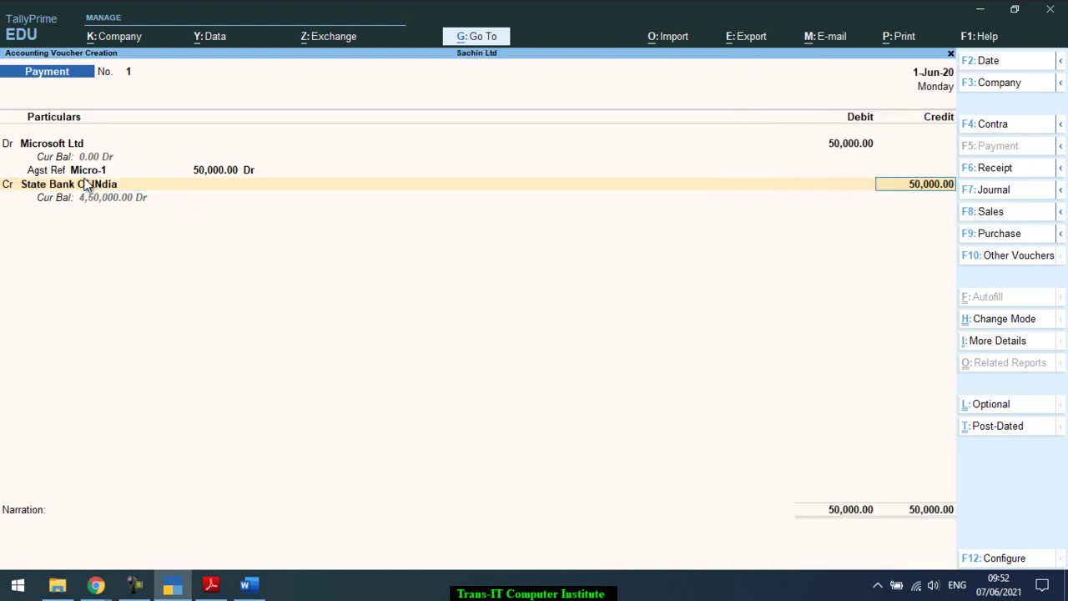
- Switch the credit ledger back to CAsh In Hand and set its amount to 20000
click(86, 184)
text(C)
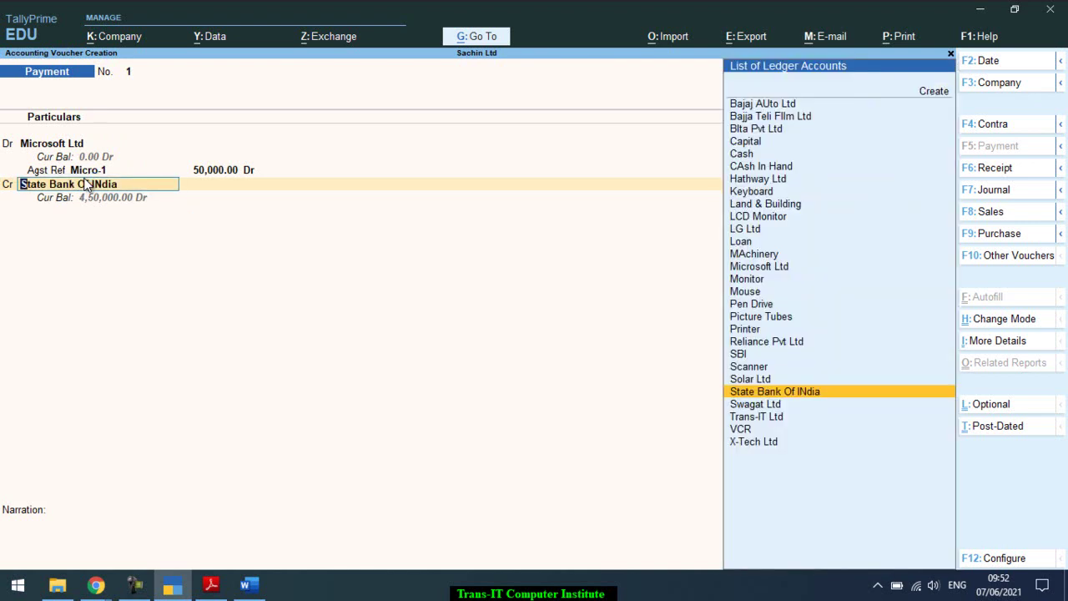
text(ash)
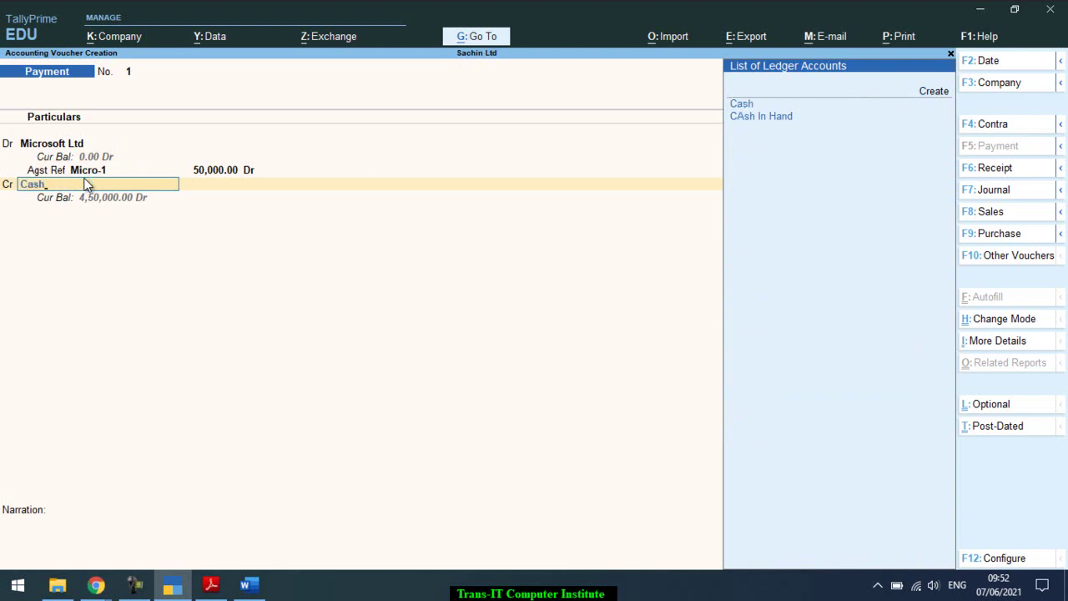
key(Down)
key(Return)
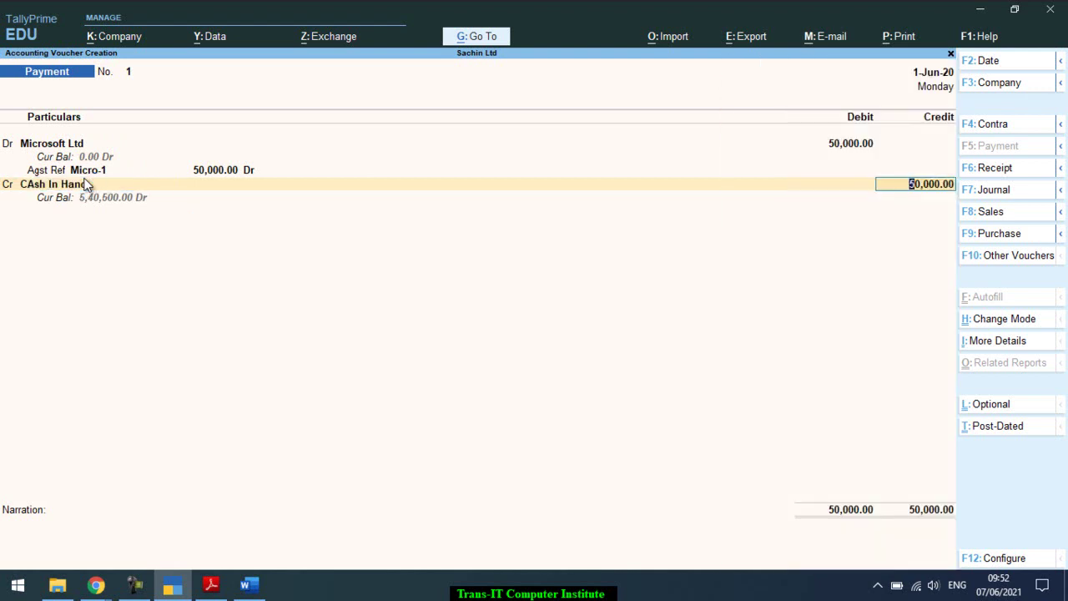
key(BackSpace)
text(20000)
key(Return)
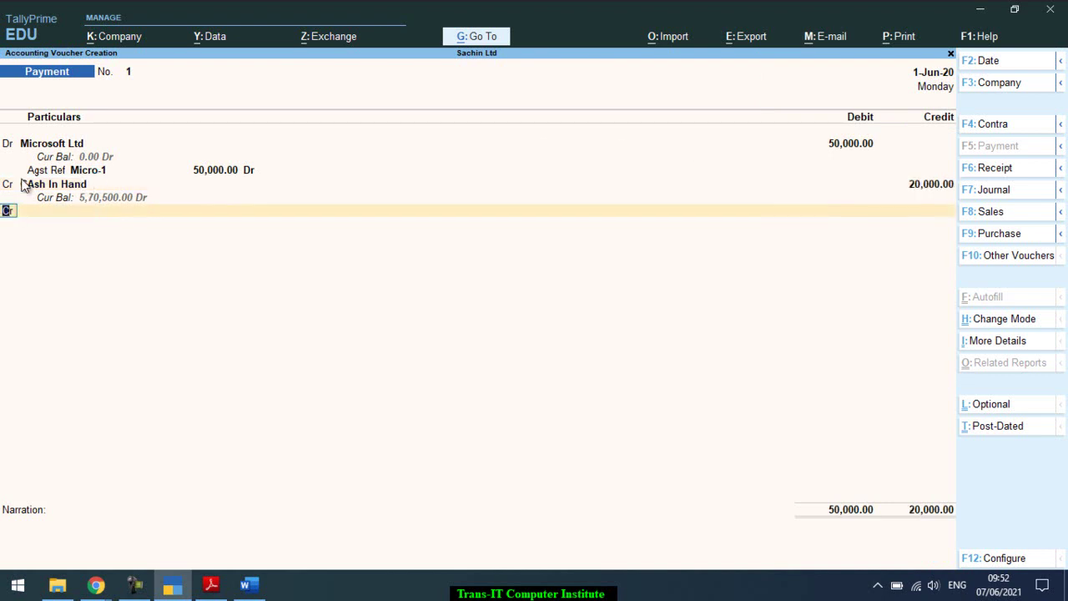
- Credit State Bank Of INdia with the remaining 30,000 by Cheque, filling in the instrument number and keeping the 1-Jun-20 instrument date
key(Return)
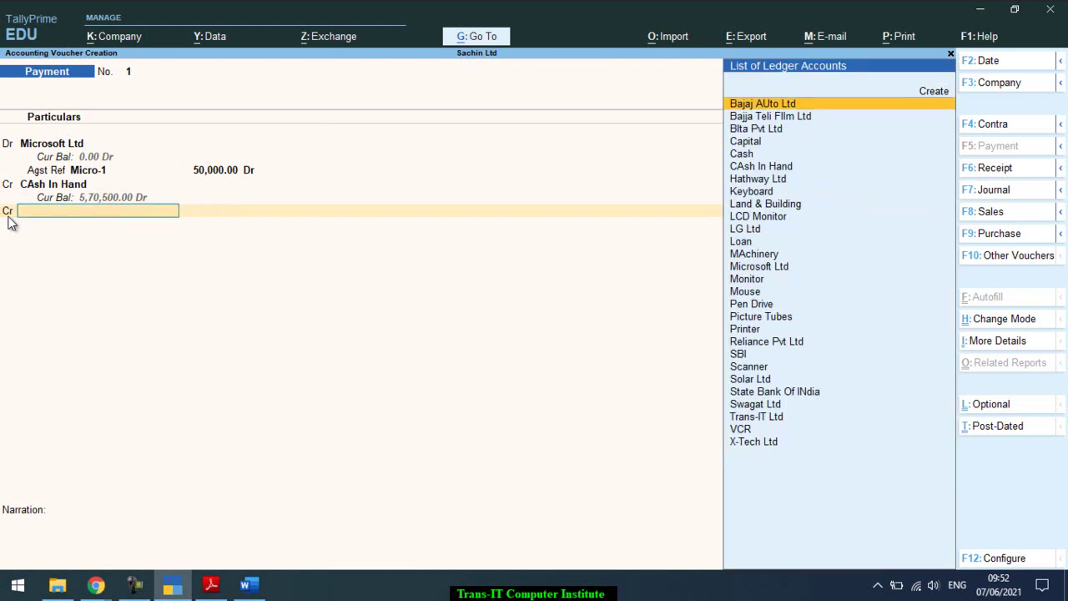
text(St)
key(Return)
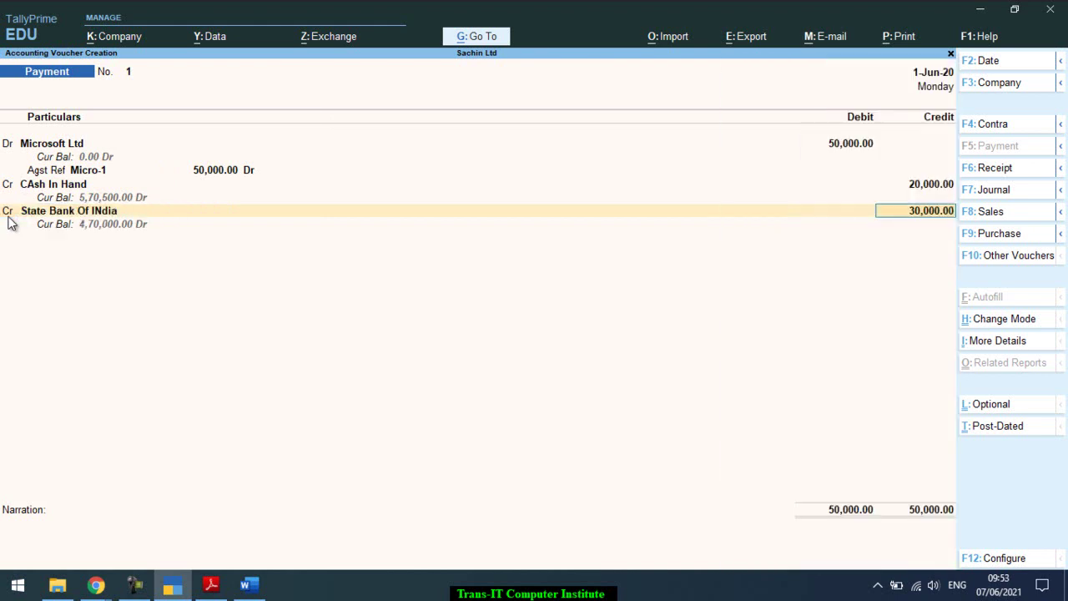
key(Return)
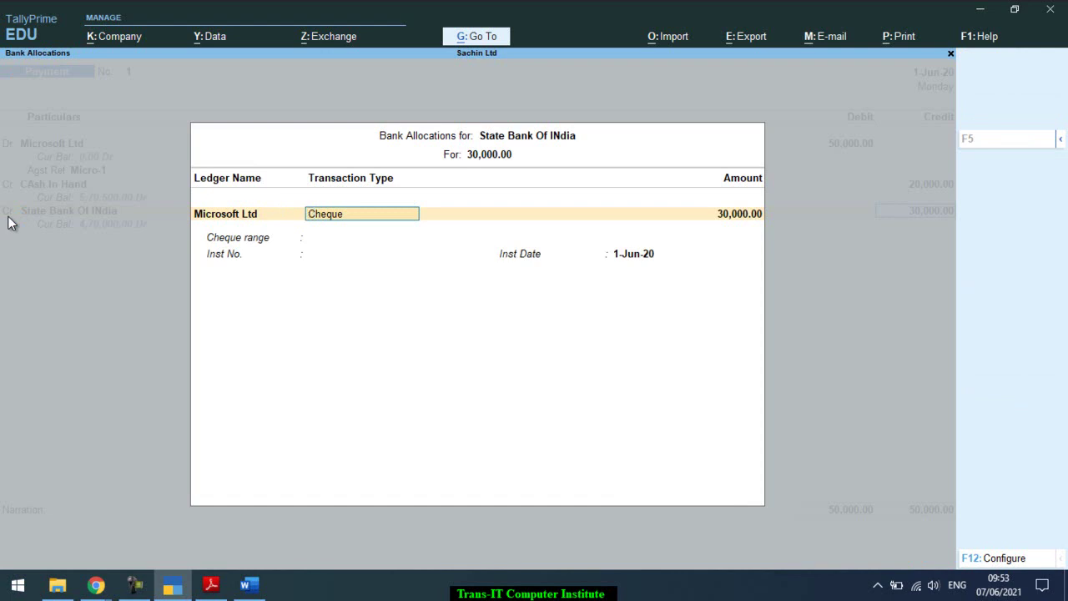
key(Return)
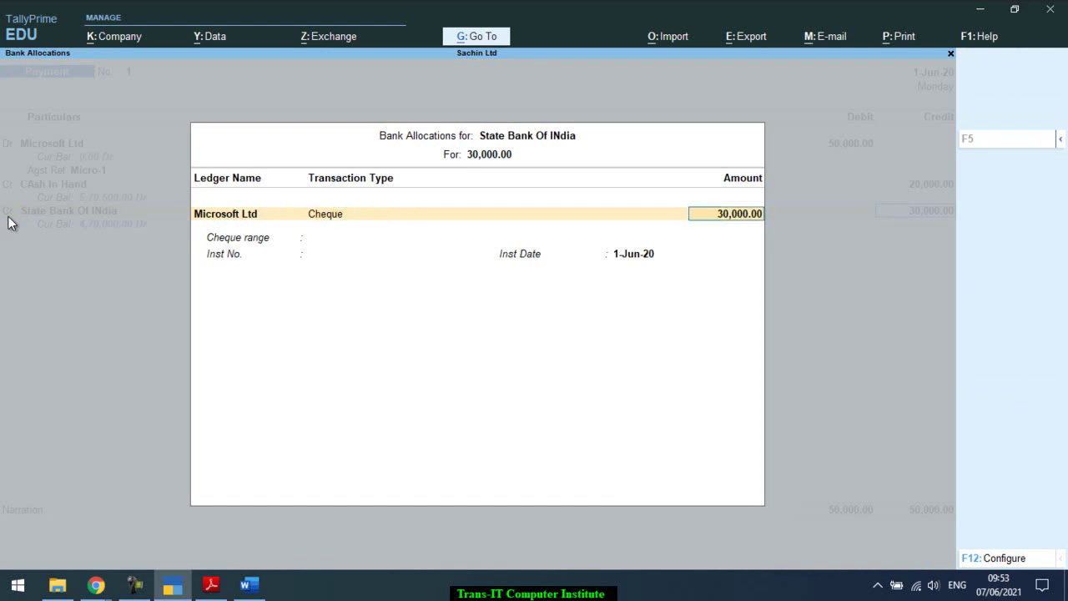
key(Return)
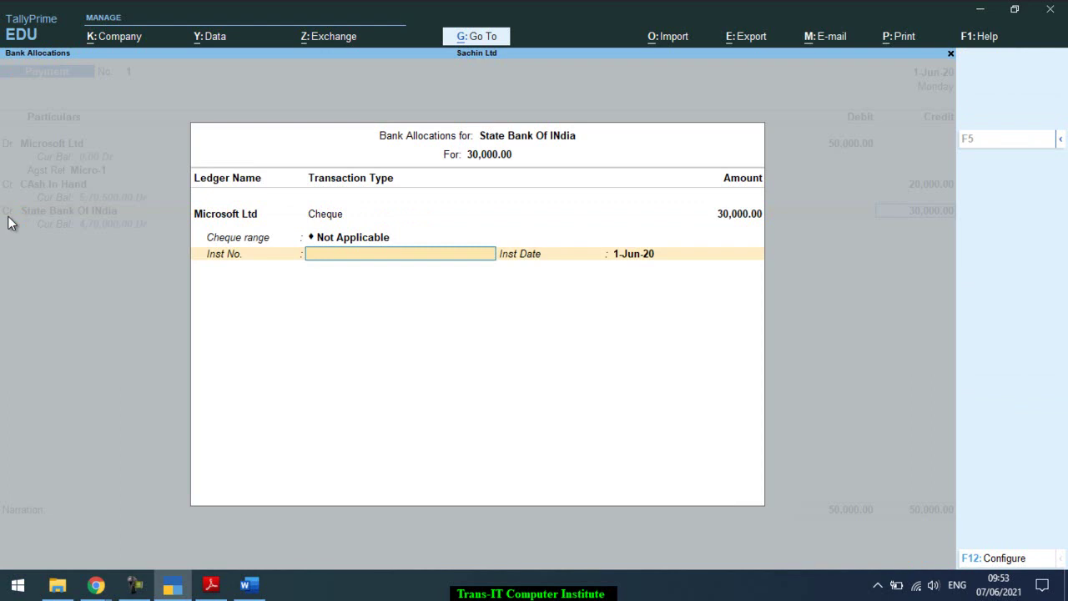
text(1254)
key(Return)
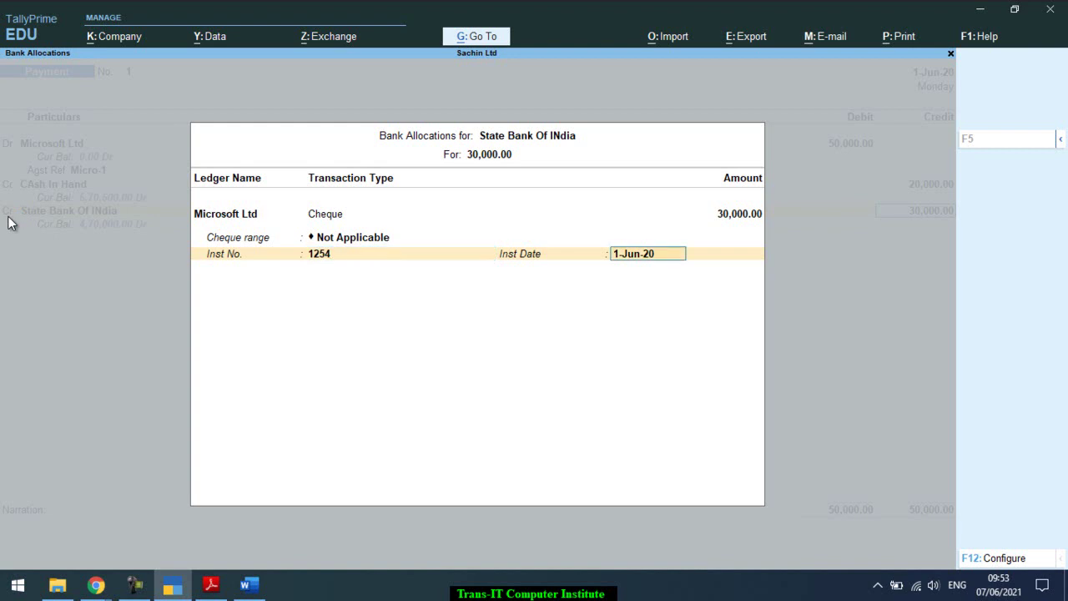
key(Return)
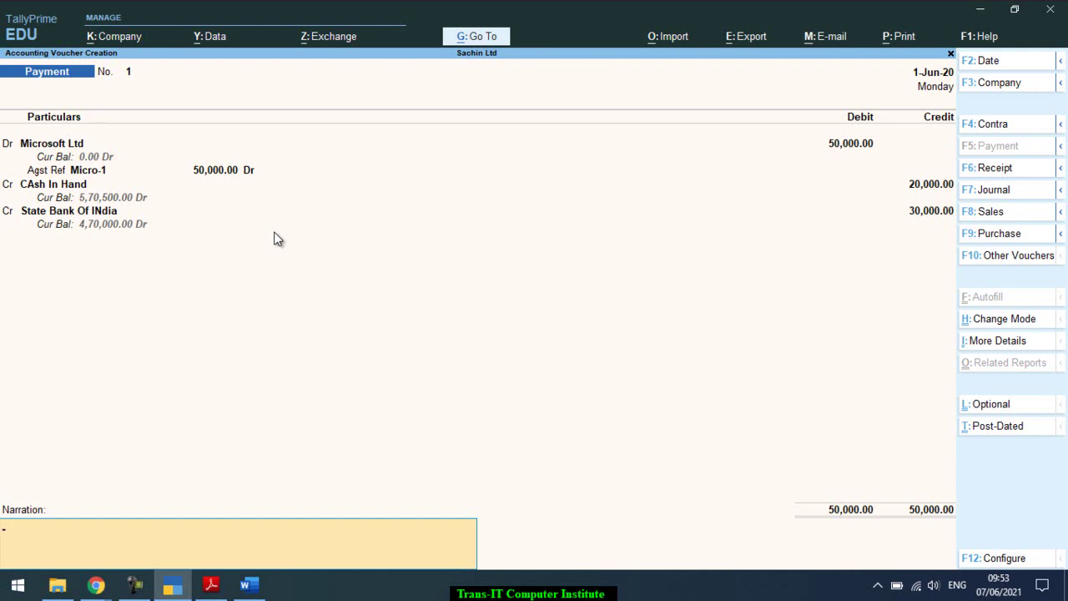
- Enter the narration "being amount paid" and compare the voucher with the Payment F-5 table in the PDF
text(being amount paid)
key(Return)
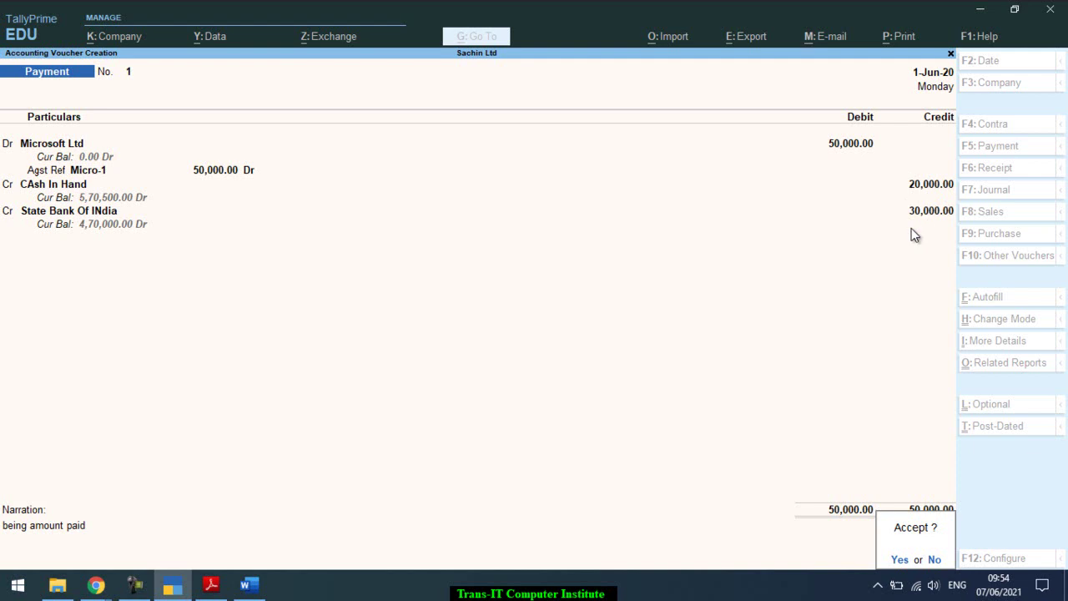
key(alt+Tab)
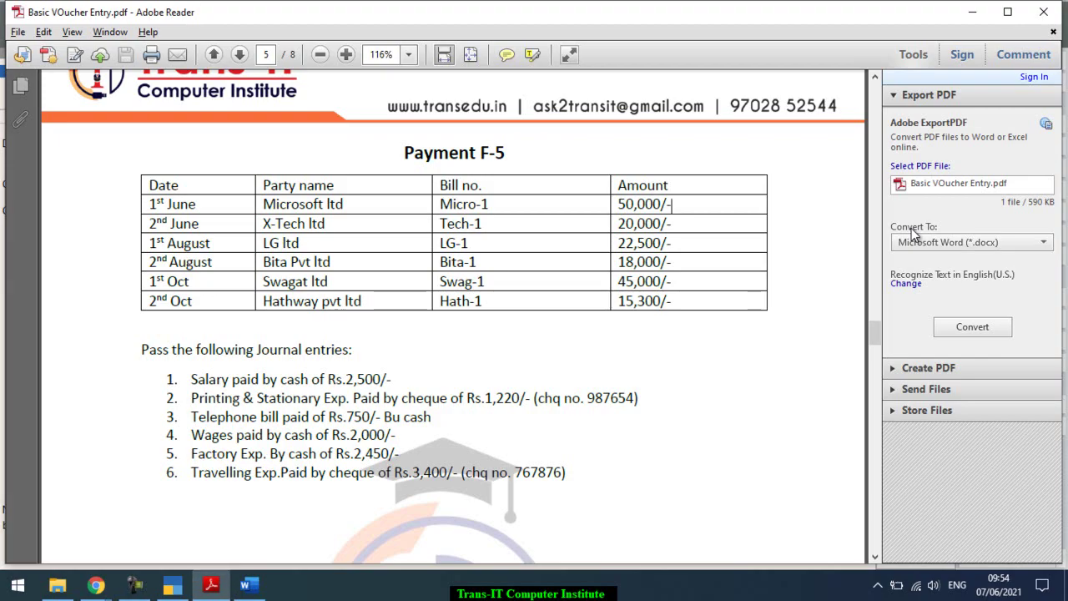
key(alt+Tab)
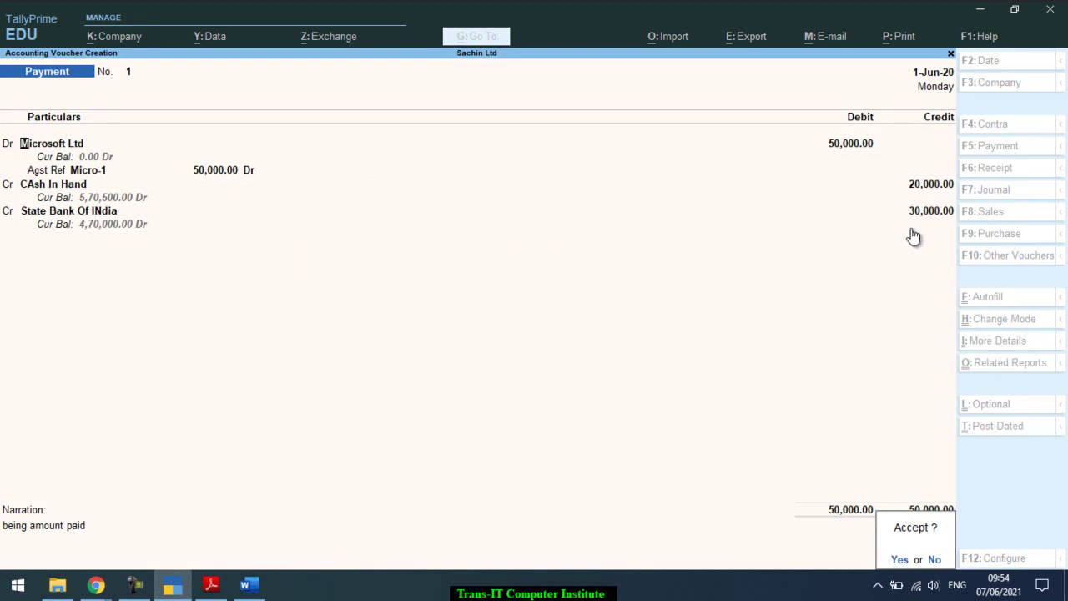
- Decline saving the Microsoft Ltd payment, discard it and open a blank Payment voucher
key(n)
key(Escape)
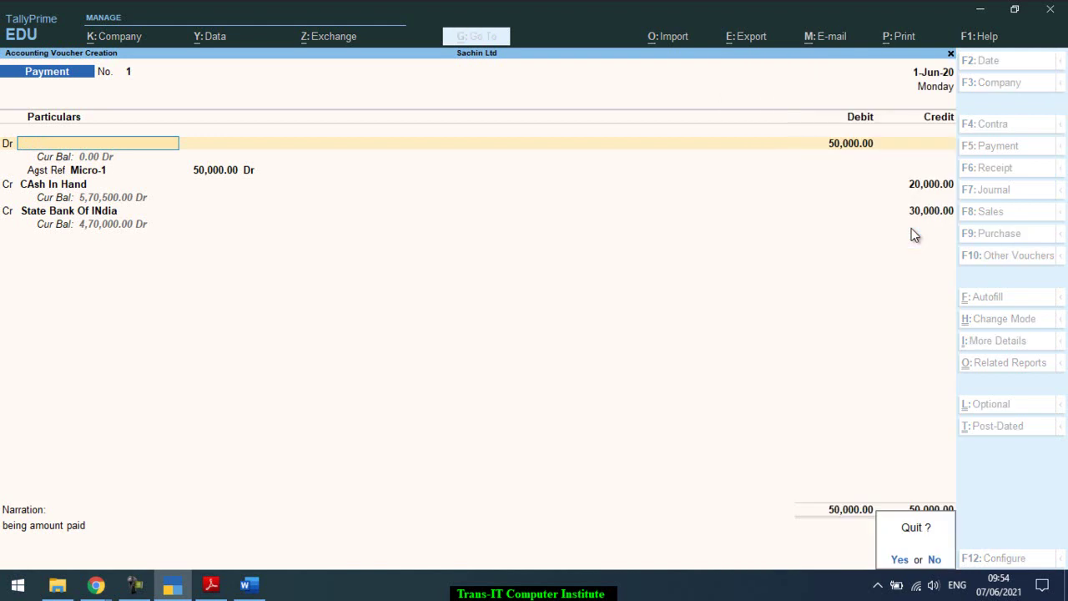
key(y)
key(Return)
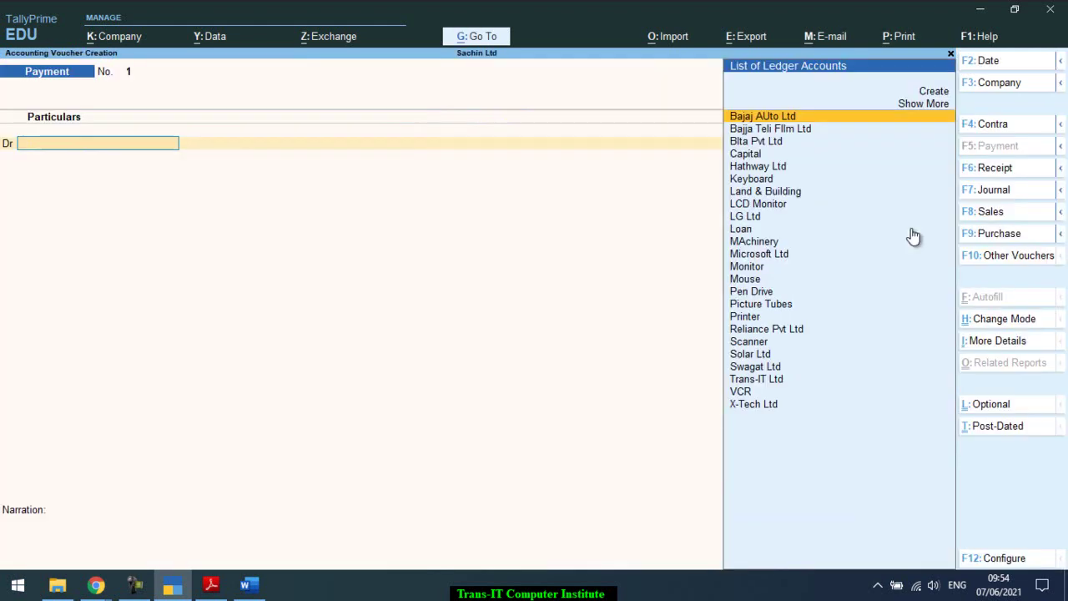
- Consult the Payment F-5 table in the PDF, open a Purchase voucher and change its mode to As Voucher
key(alt+Tab)
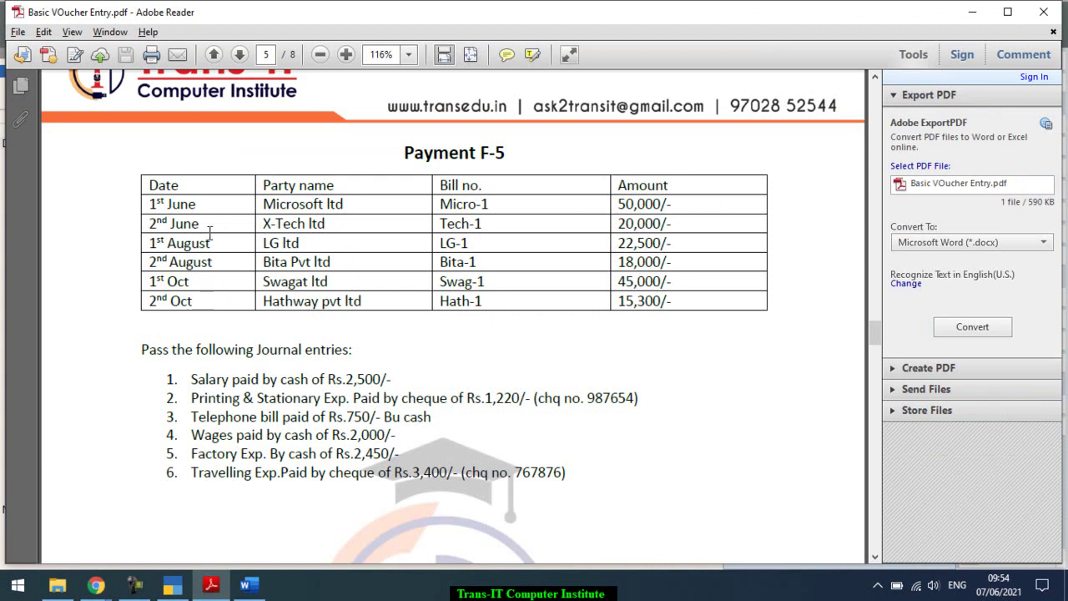
key(alt+Tab)
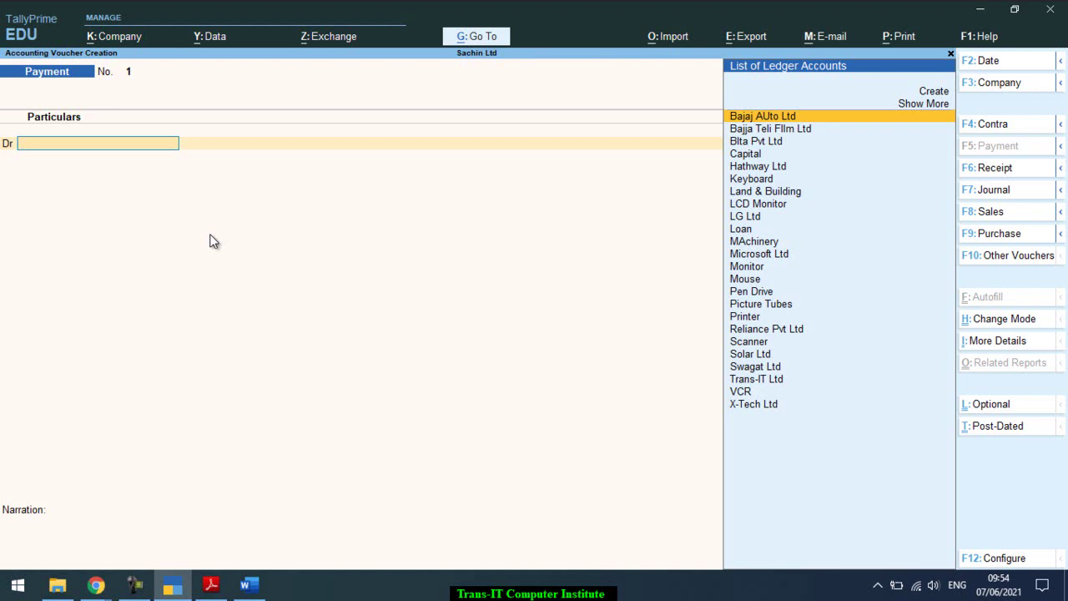
click(1005, 235)
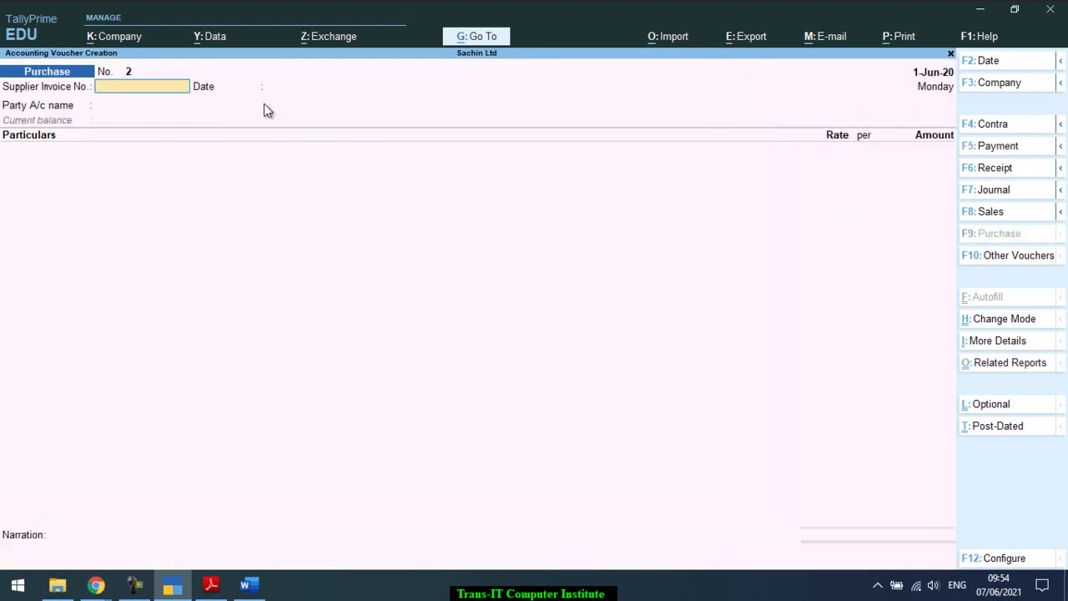
key(ctrl+h)
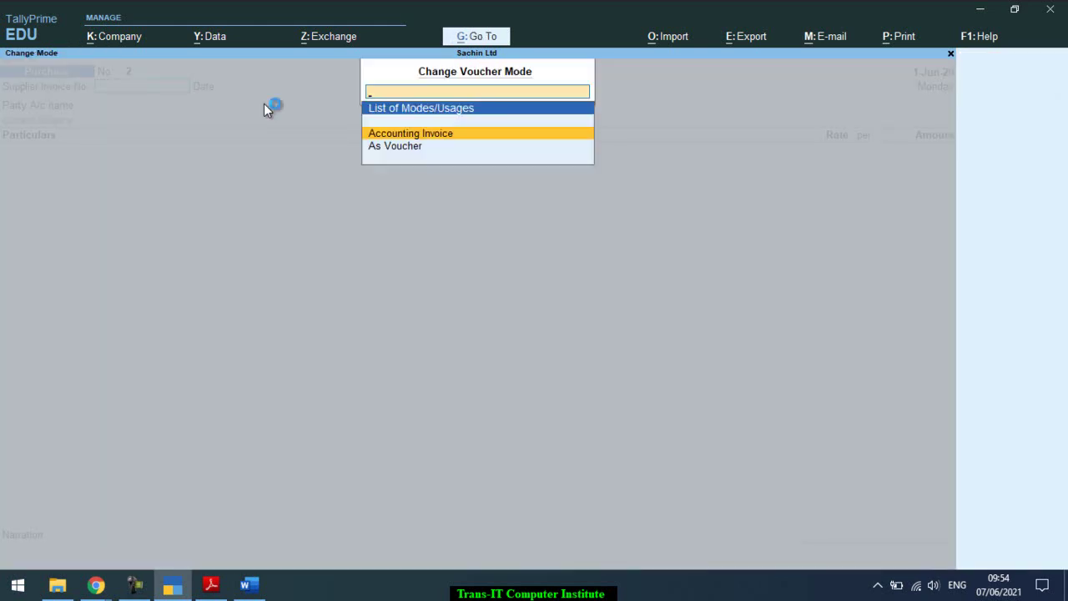
key(Down)
key(Return)
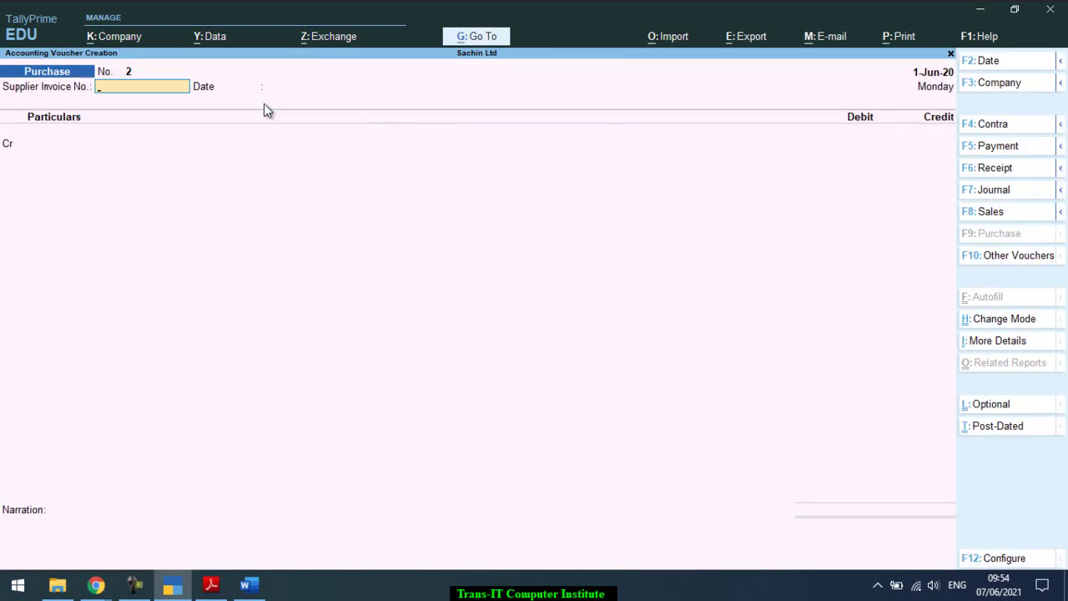
- Enter Micro-2 as the supplier invoice number and set the Purchase voucher's date to 2-6
text(Micro-2)
key(Return)
key(Return)
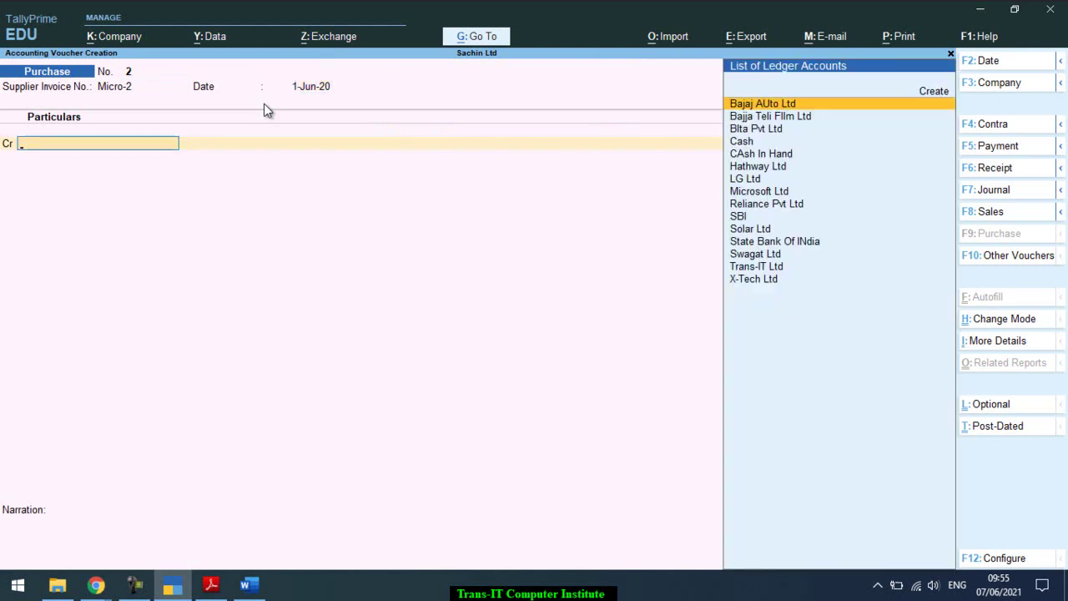
key(F2)
key(Escape)
key(BackSpace)
text(2-6)
key(Return)
- Credit Microsoft Ltd with 30,000 in the Purchase voucher and record the amount as New Ref Micro-2
text(Mi)
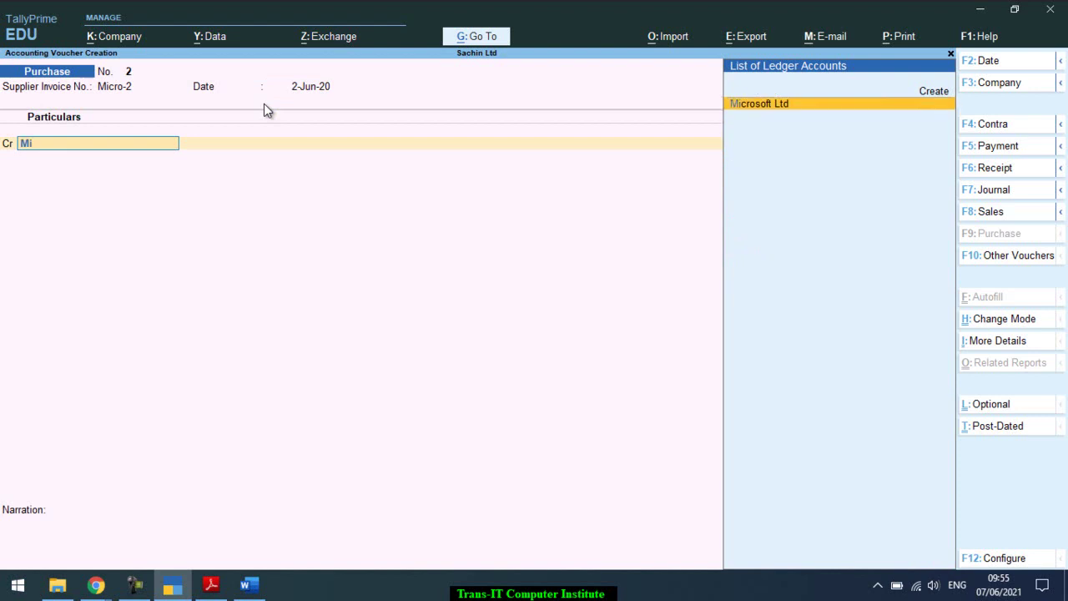
key(Return)
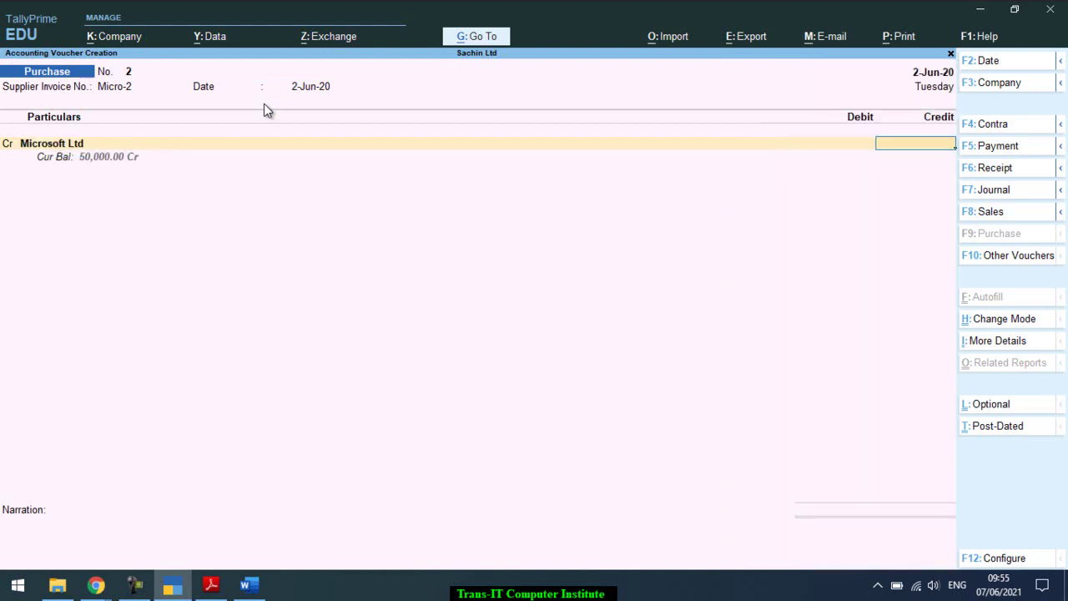
text(30000)
key(Return)
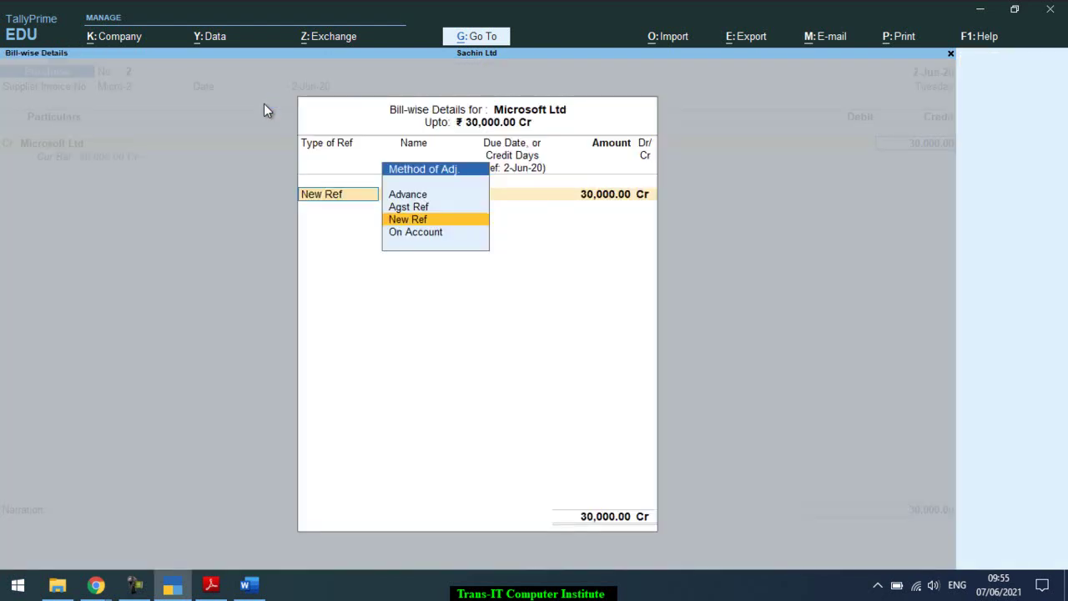
key(Return)
key(Return)
key(Return)
key(Return)
key(Return)
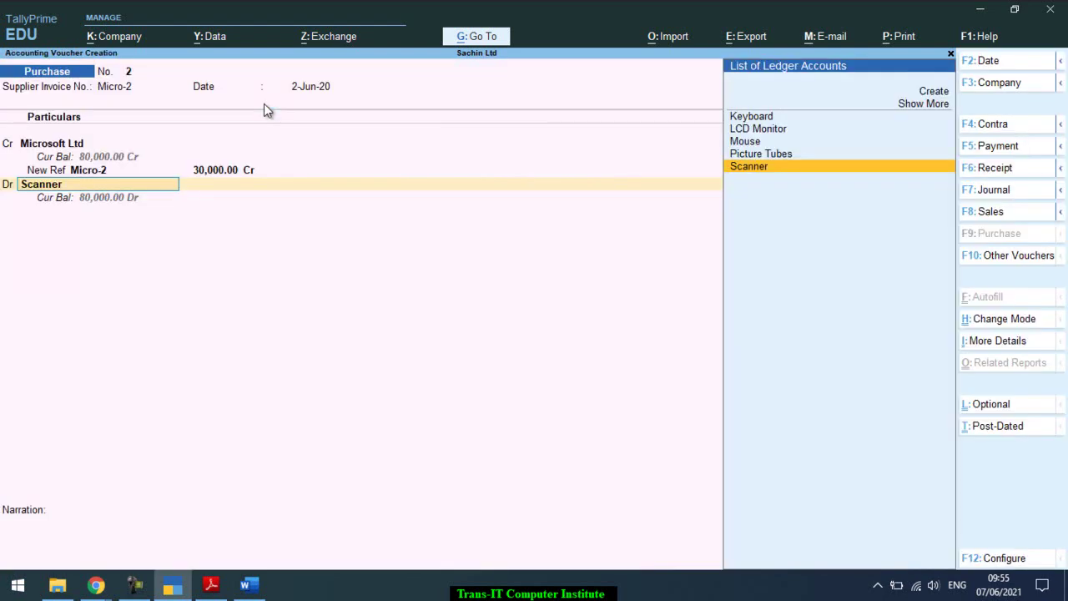
- Debit Scanner with 30,000, enter the narration "Being Goods Purchased" and save the Purchase voucher
key(Return)
key(Return)
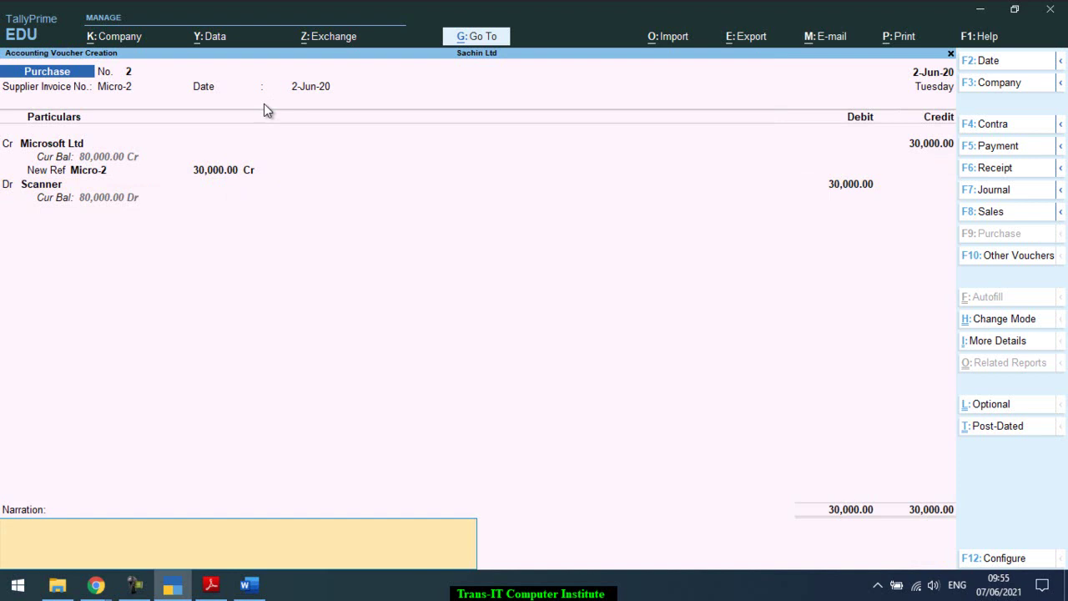
text(Being Goods Purchased)
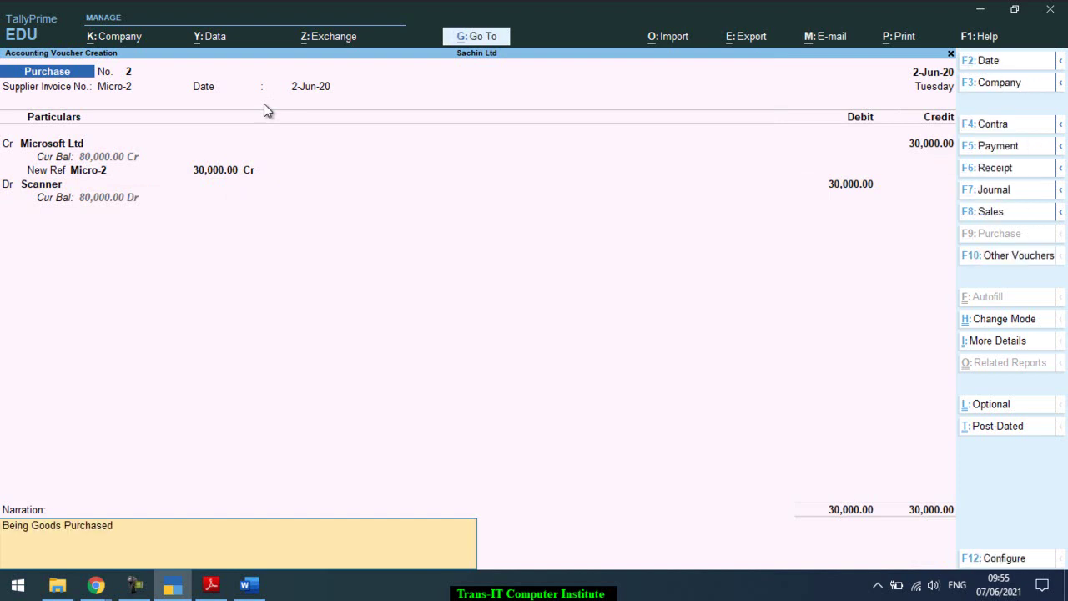
key(Return)
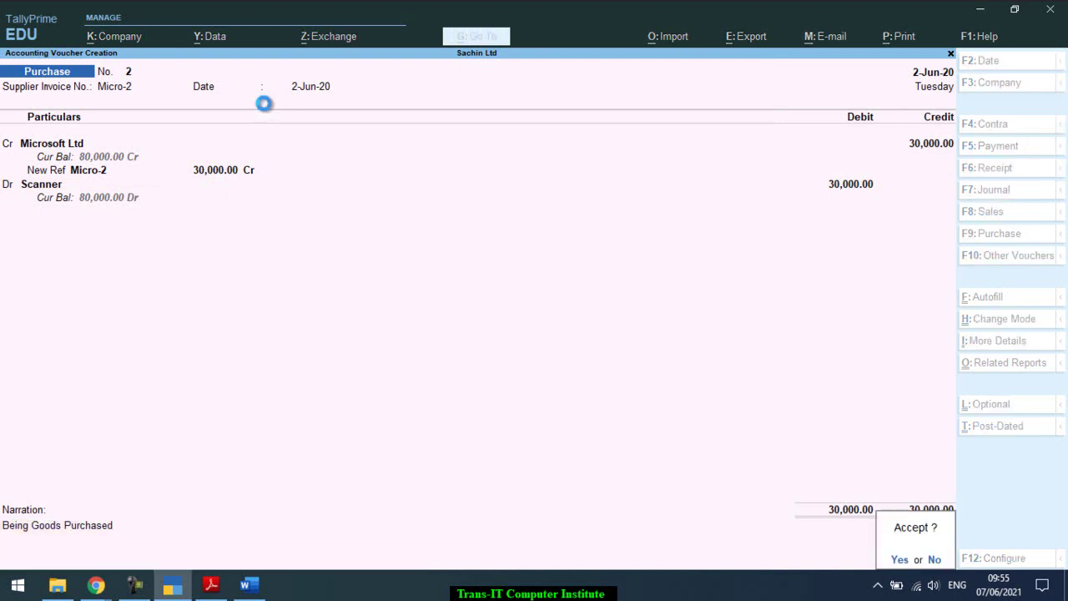
key(y)
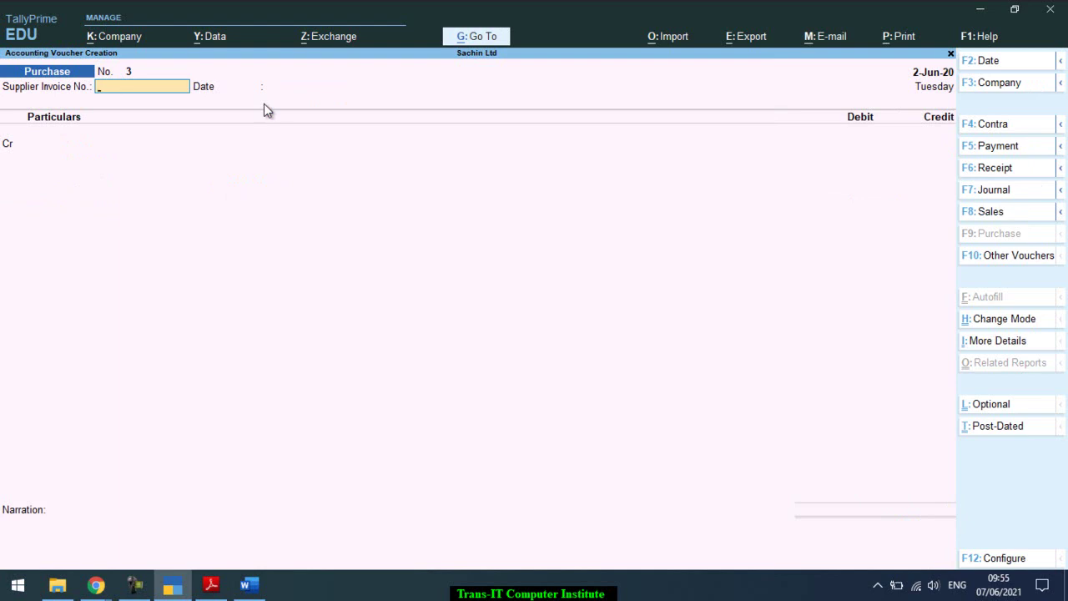
- Start a Payment voucher dated 1/6, debit Microsoft Ltd with 50,000 and check its pending bills under Agst Ref
key(F5)
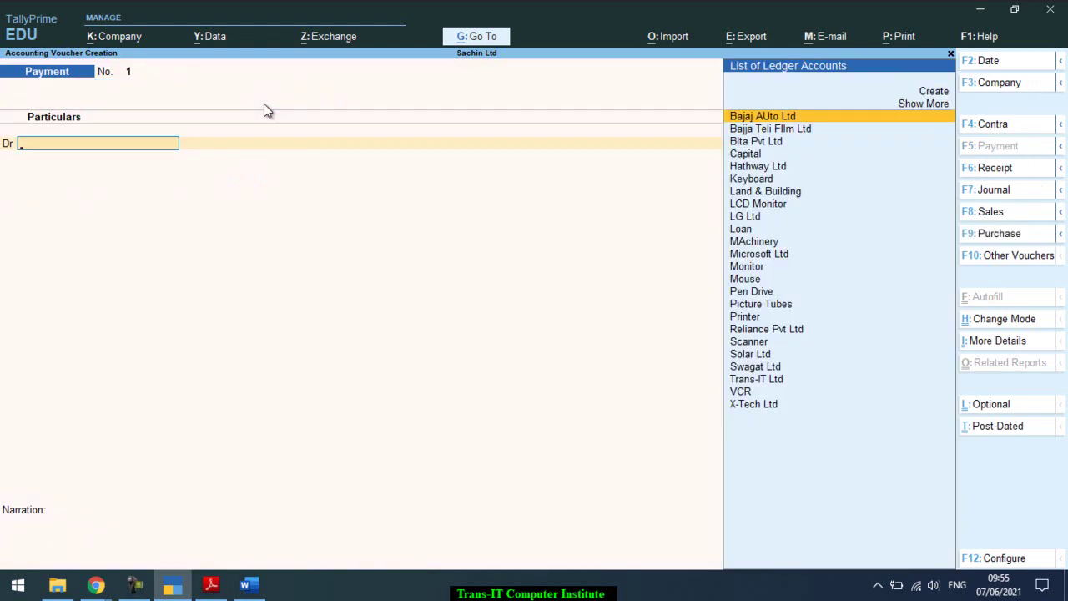
key(F2)
text(1/6)
key(Return)
text(mi)
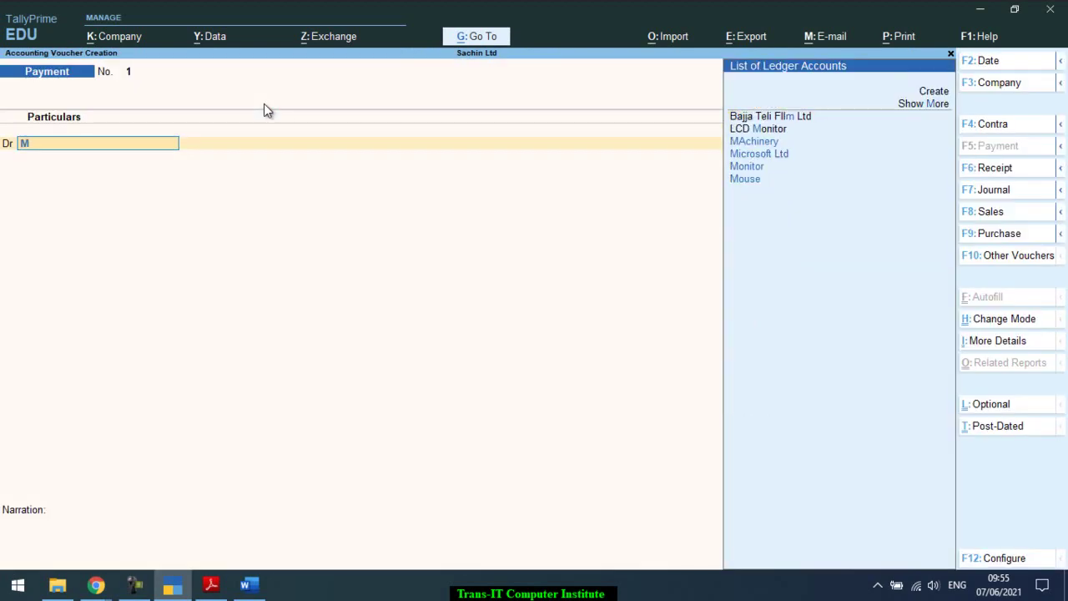
key(Return)
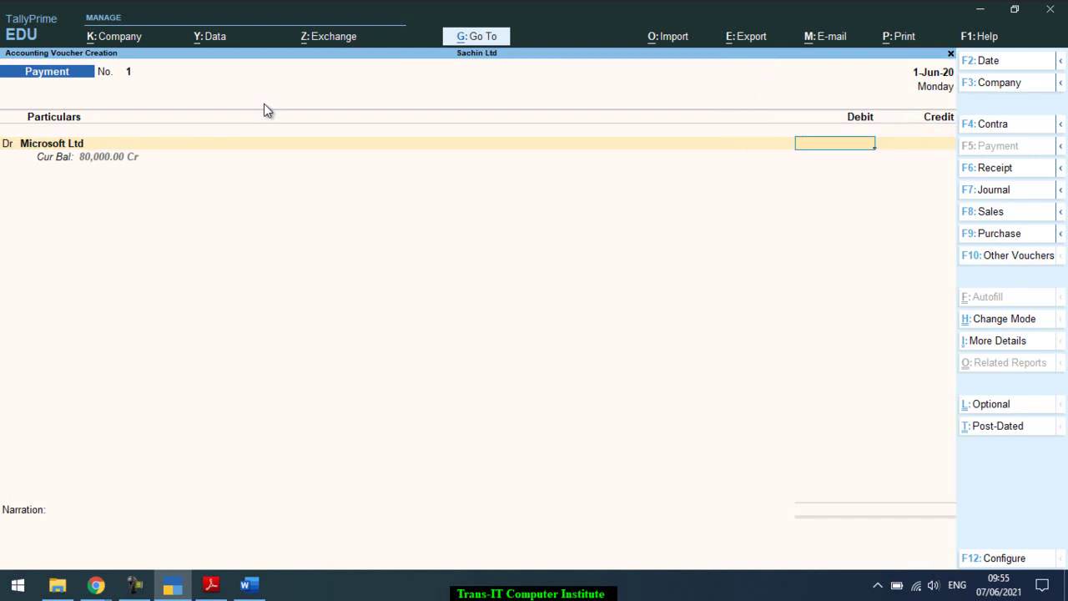
text(50,000)
key(Return)
key(Return)
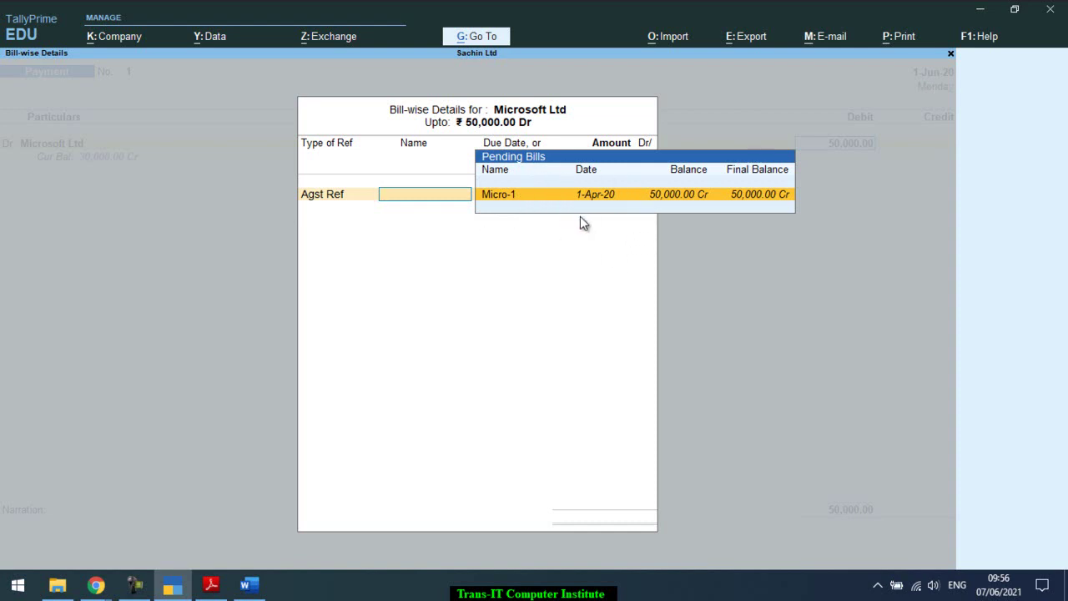
key(Return)
key(Return)
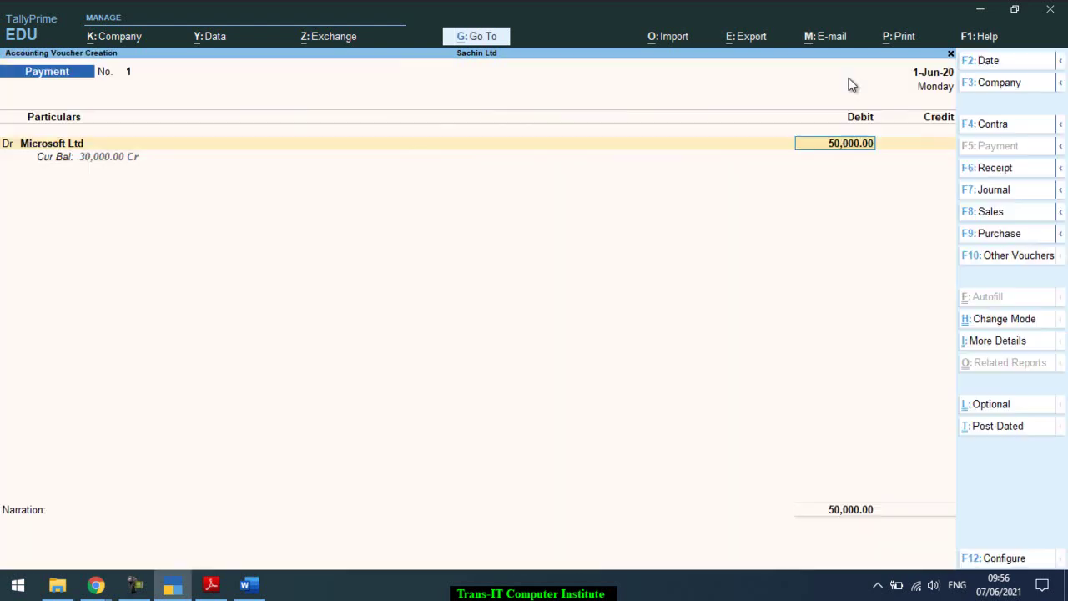
- Set the Payment voucher's date to 2-6-2020, check the pending Microsoft Ltd bills again and discard the voucher
key(F2)
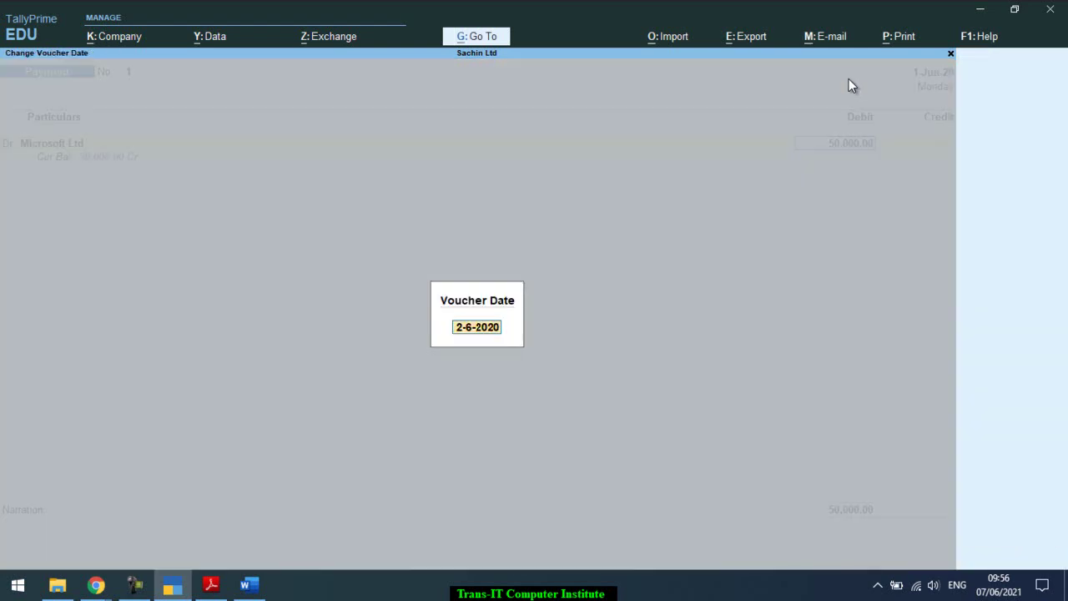
key(Return)
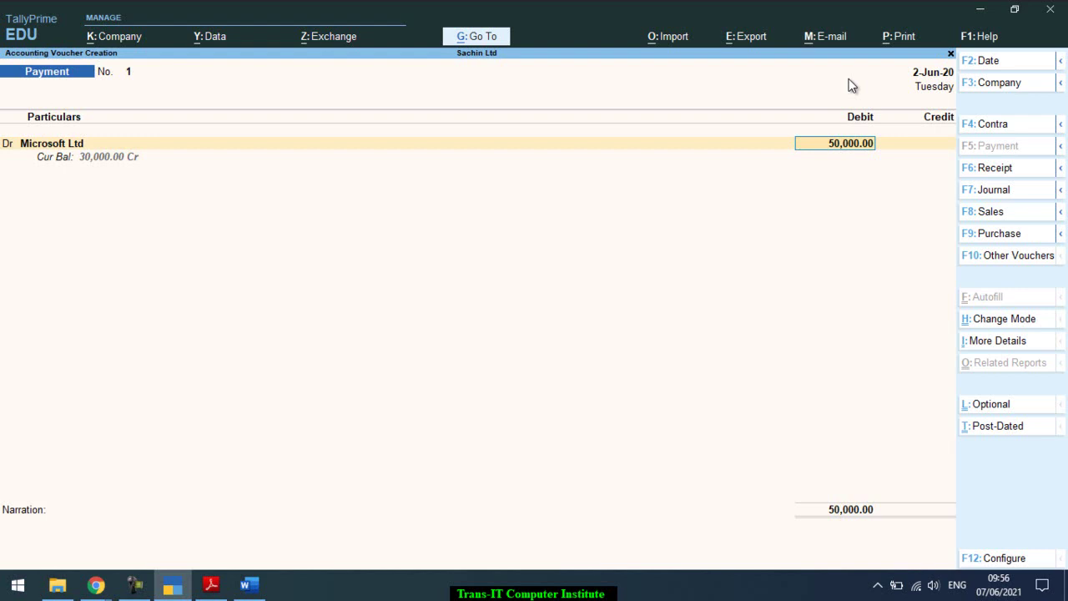
key(Return)
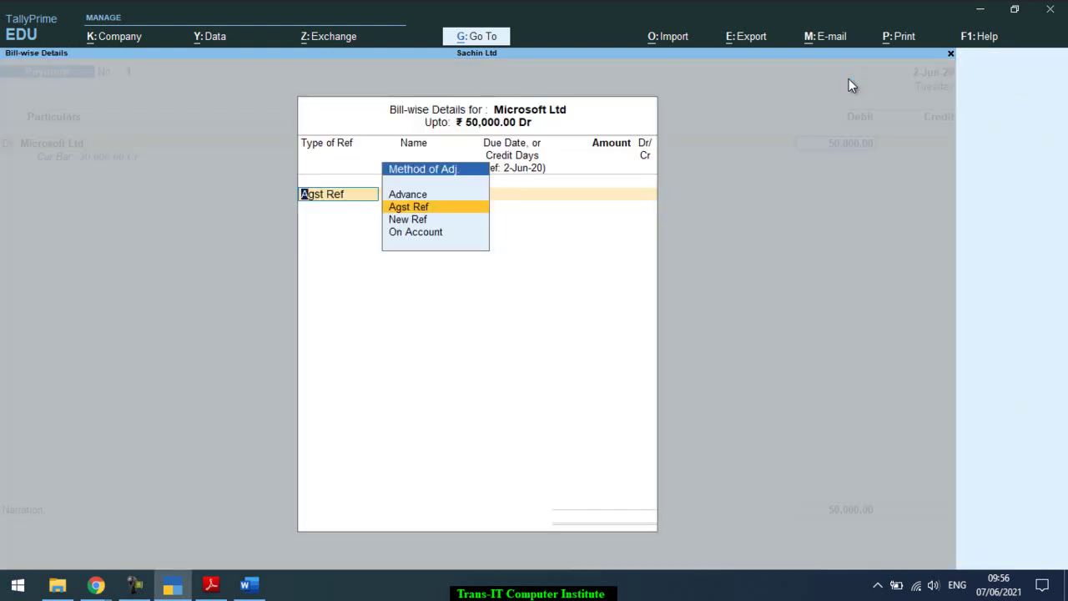
key(Return)
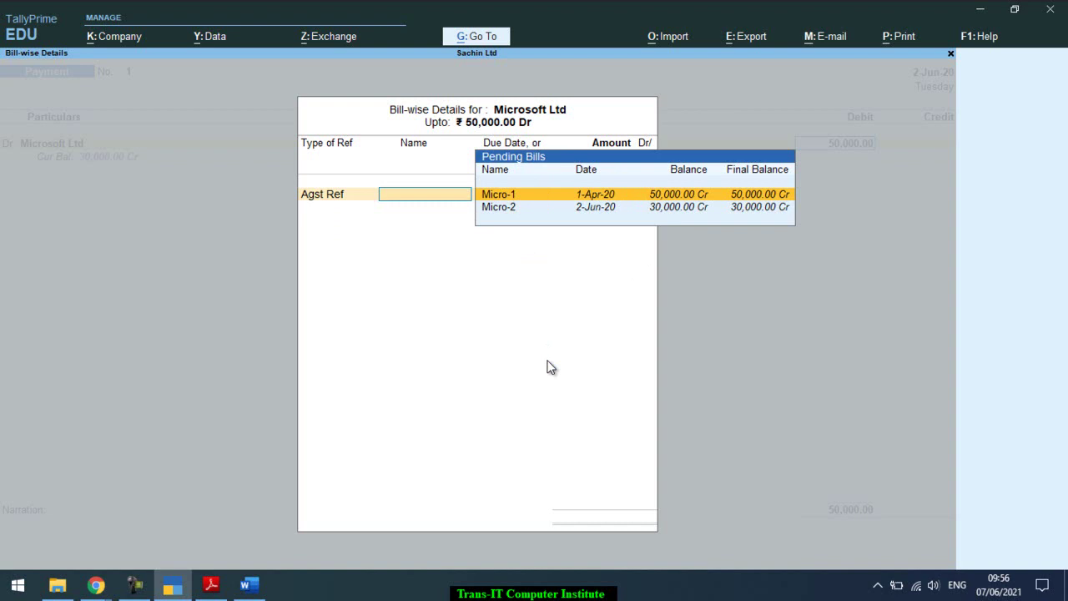
key(Escape)
key(Return)
key(Escape)
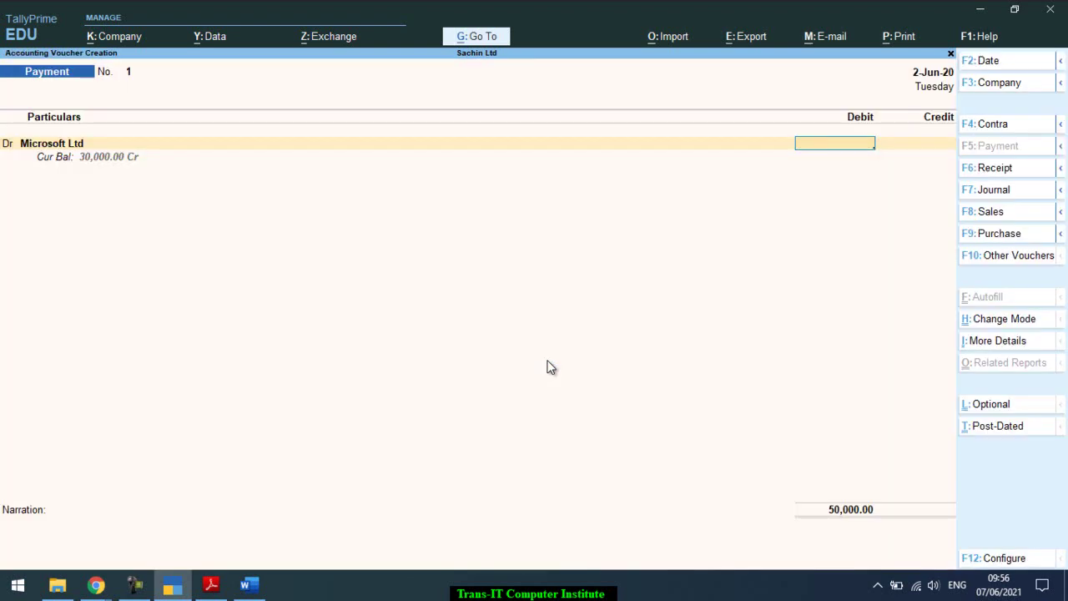
key(Escape)
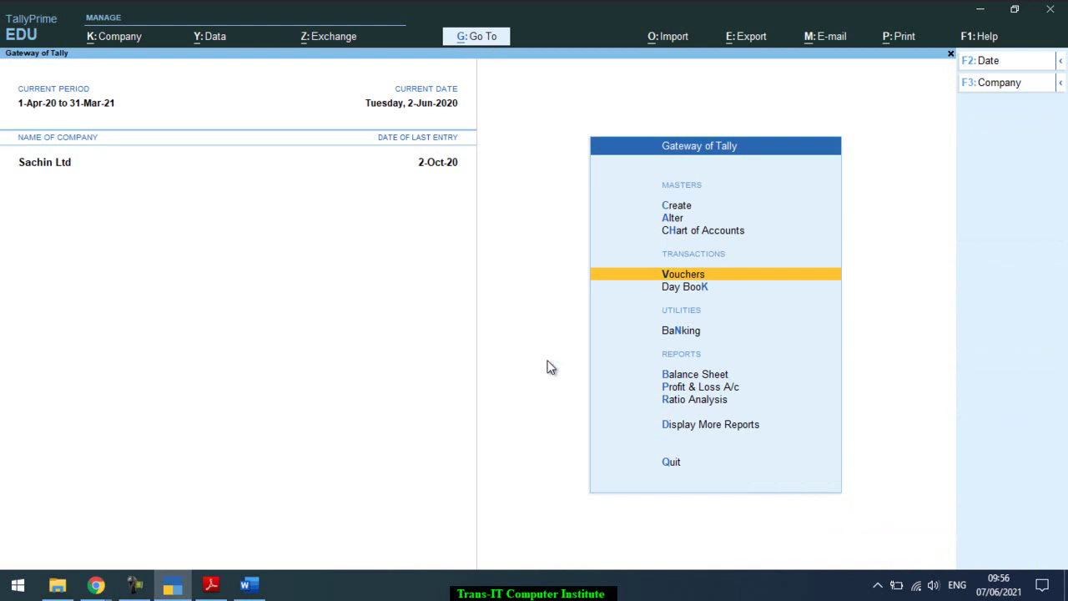
- Display the Statistics report and open the monthly register of Purchase vouchers from it
key(d)
key(s)
key(s)
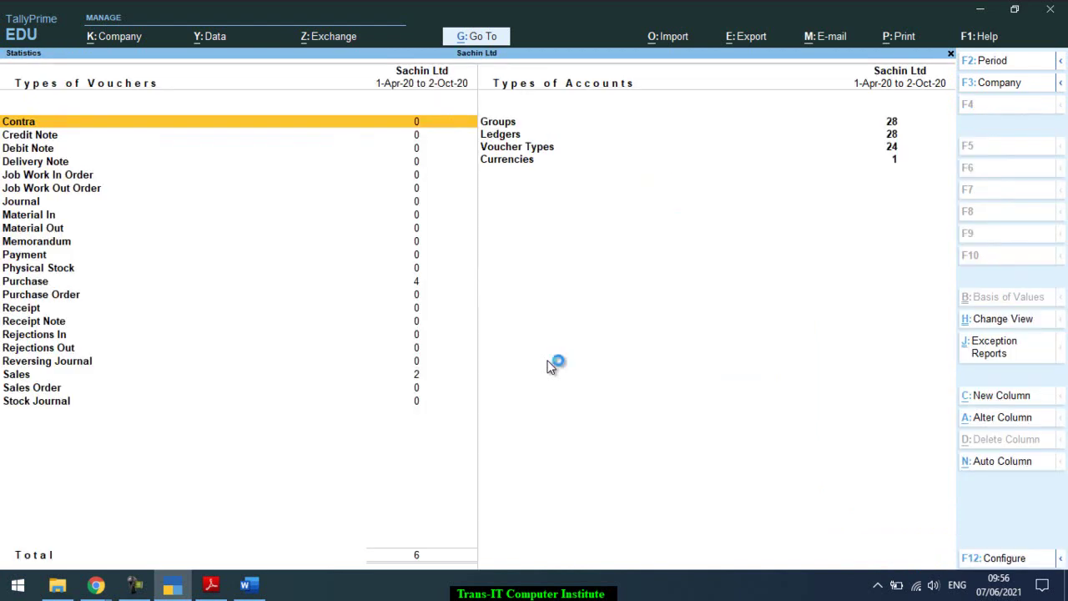
key(Down)
key(Down)
key(Down)
key(Down)
key(Down)
key(Down)
key(Down)
key(Down)
key(Down)
key(Down)
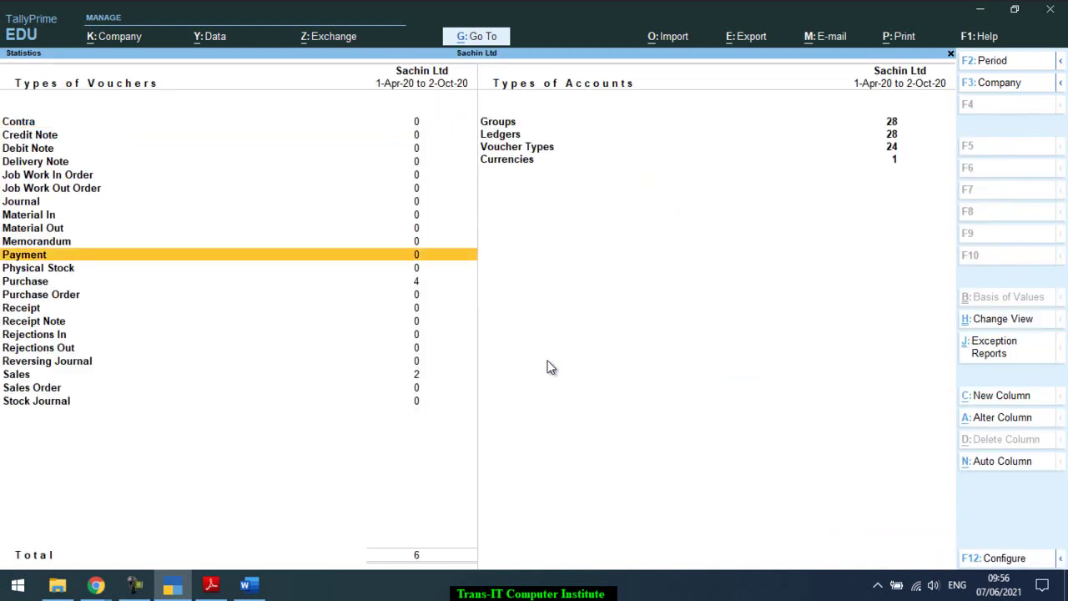
key(Down)
key(Down)
key(Return)
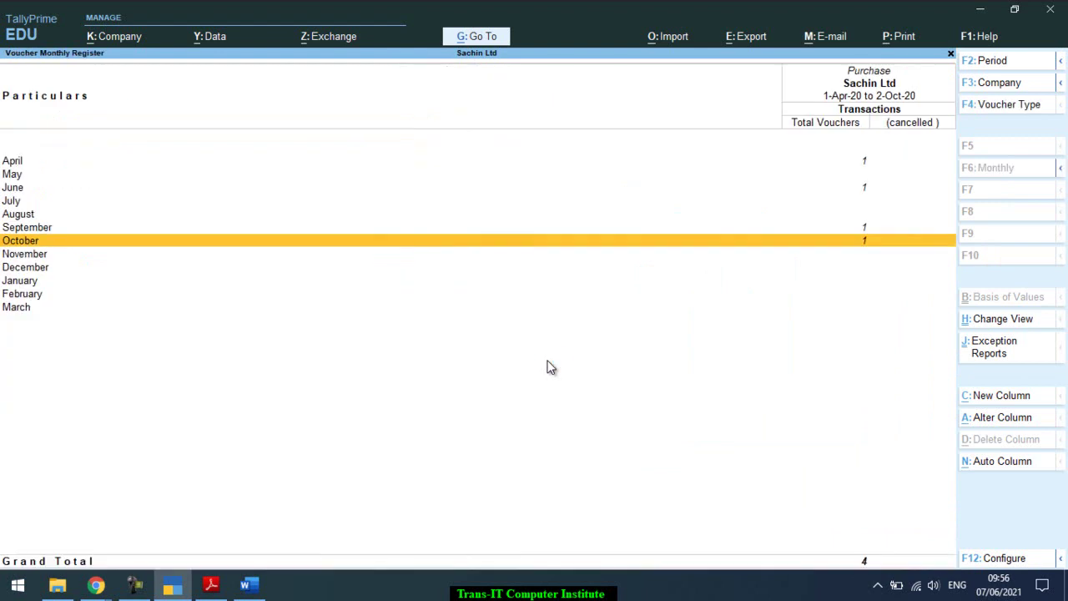
- Check the October purchase list, then examine the Microsoft Ltd purchase voucher recorded in June
key(Return)
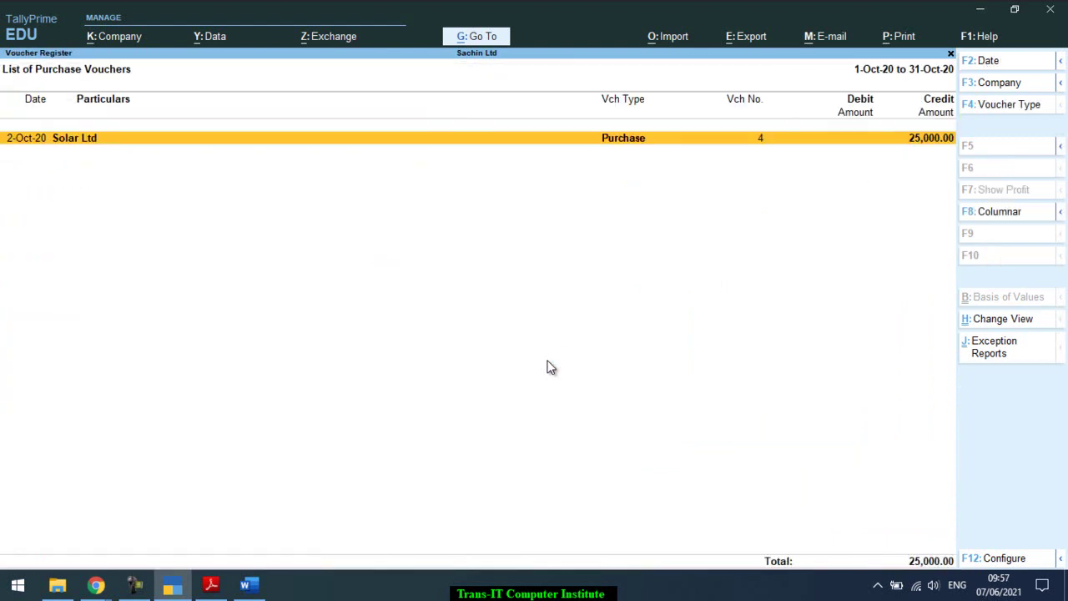
key(Escape)
key(Up)
key(Up)
key(Up)
key(Up)
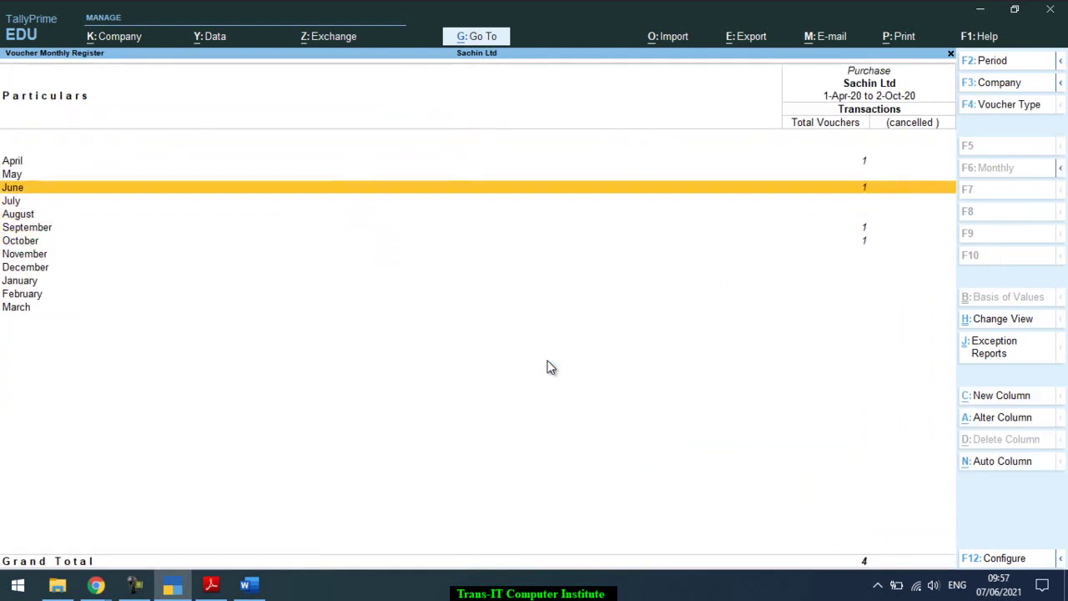
key(Return)
key(Return)
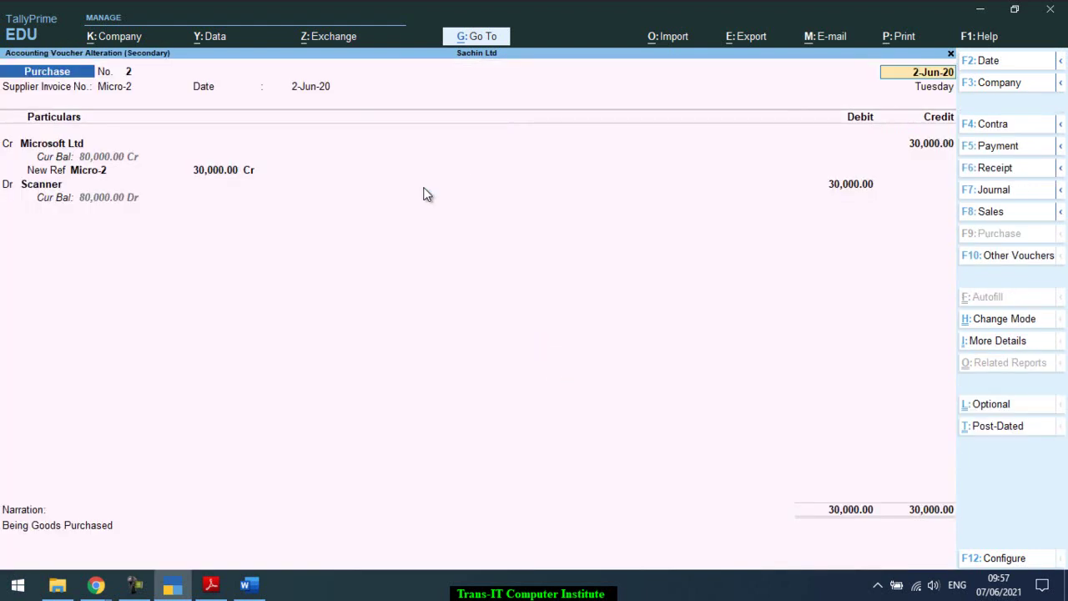
key(Escape)
key(Escape)
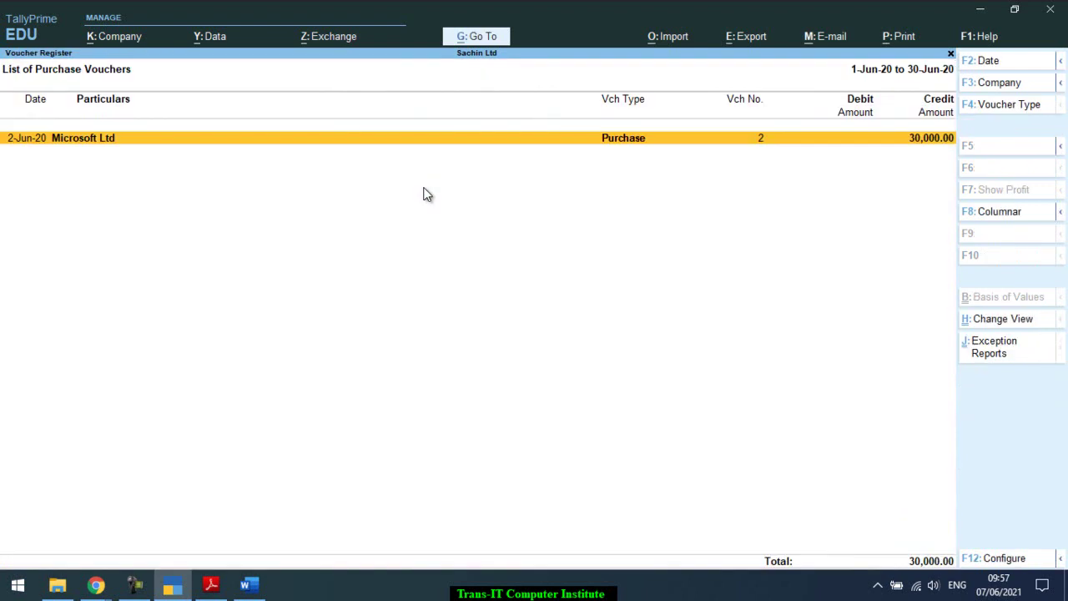
- Examine the Microsoft Ltd purchase voucher recorded in April and leave the Statistics report
key(Escape)
key(Up)
key(Up)
key(Return)
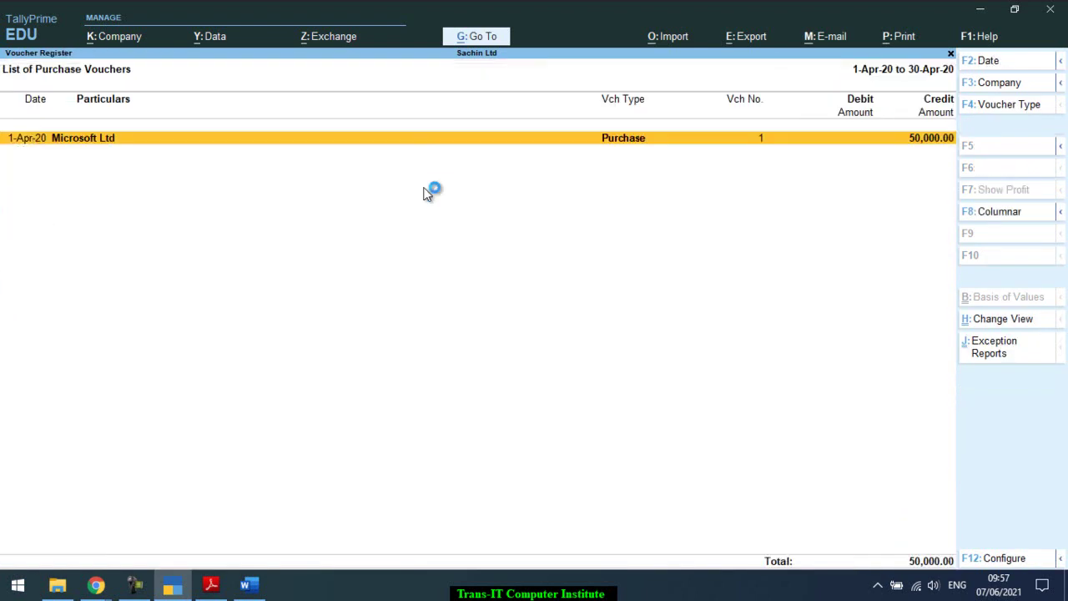
key(Return)
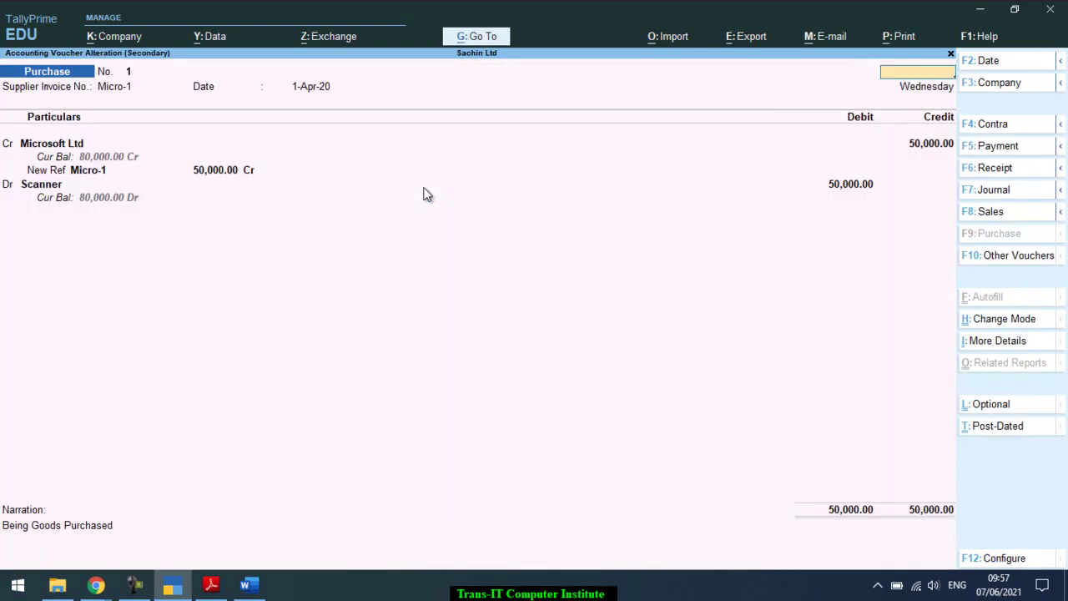
key(Escape)
key(Escape)
key(Escape)
key(Escape)
key(Escape)
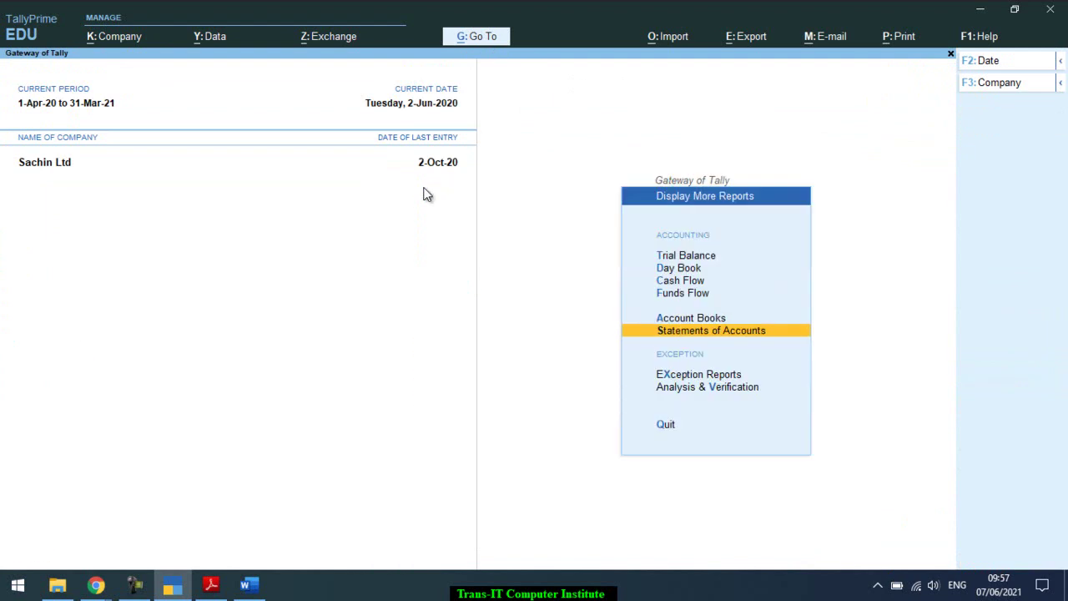
- Return to the Gateway of Tally and open Statements of Accounts among the additional reports
key(Escape)
key(Return)
key(Down)
key(Down)
key(Down)
key(Down)
key(Down)
key(d)
key(Escape)
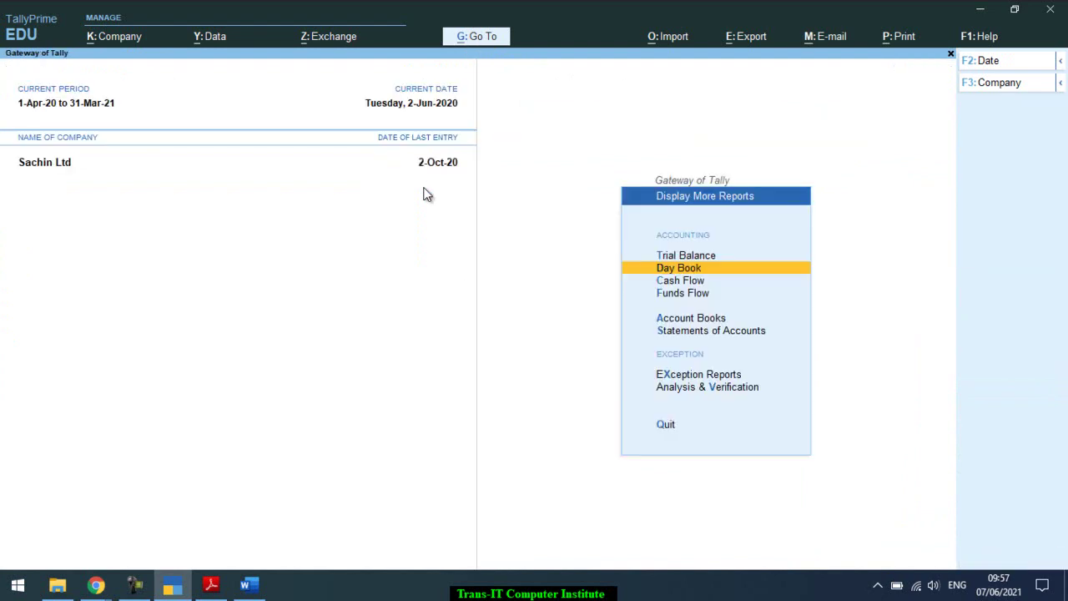
key(Down)
key(Down)
key(Down)
key(Down)
key(Down)
key(Up)
key(Up)
key(Down)
key(Return)
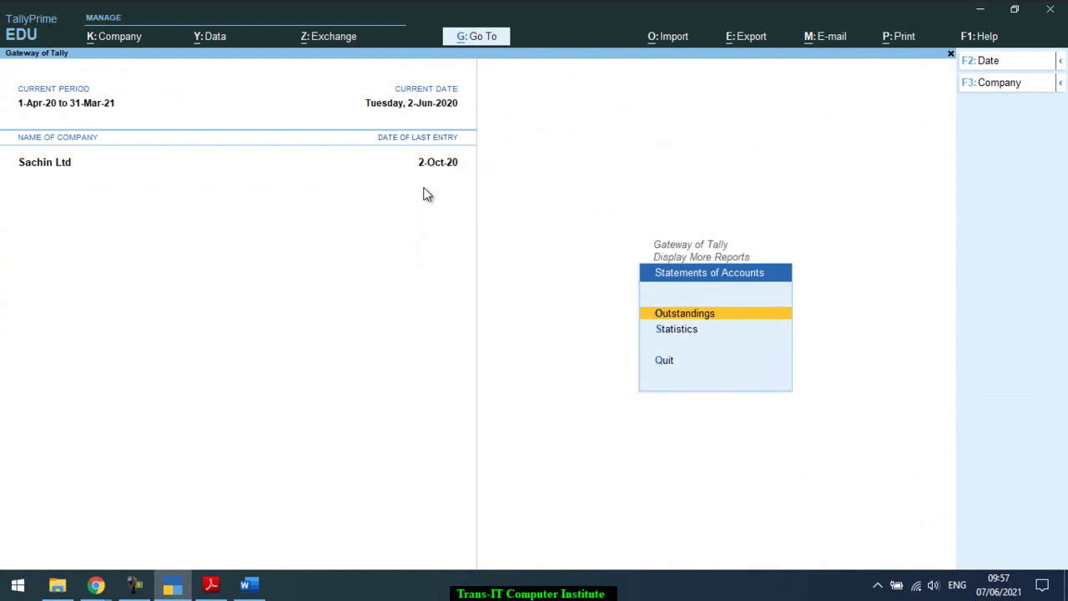
- Review the pending supplier bills in the Outstandings Payables report and return to the Gateway of Tally
key(Down)
key(Up)
key(Return)
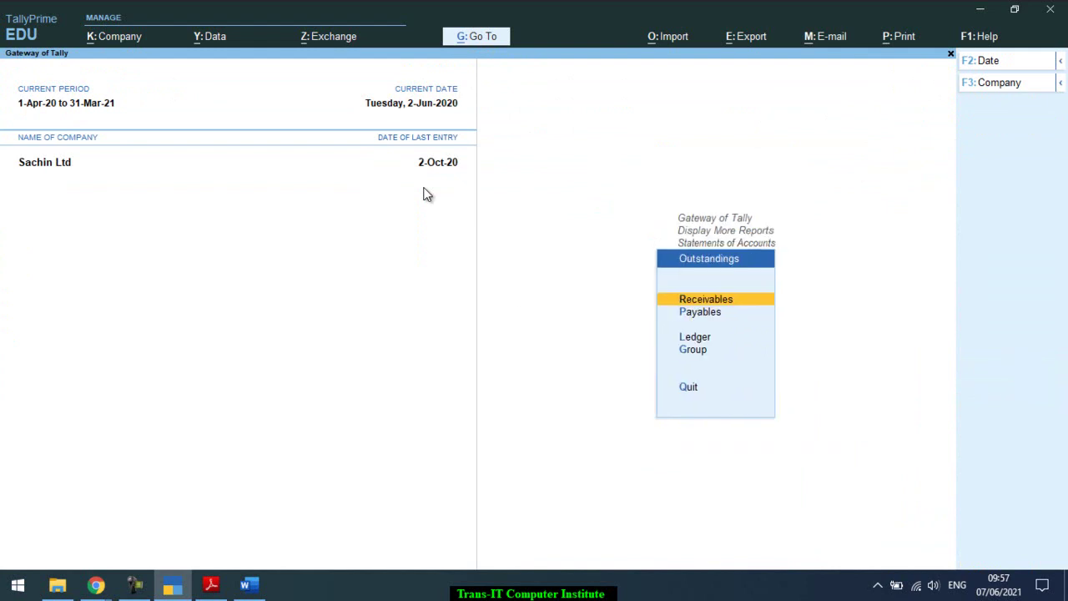
key(Down)
key(Up)
key(Down)
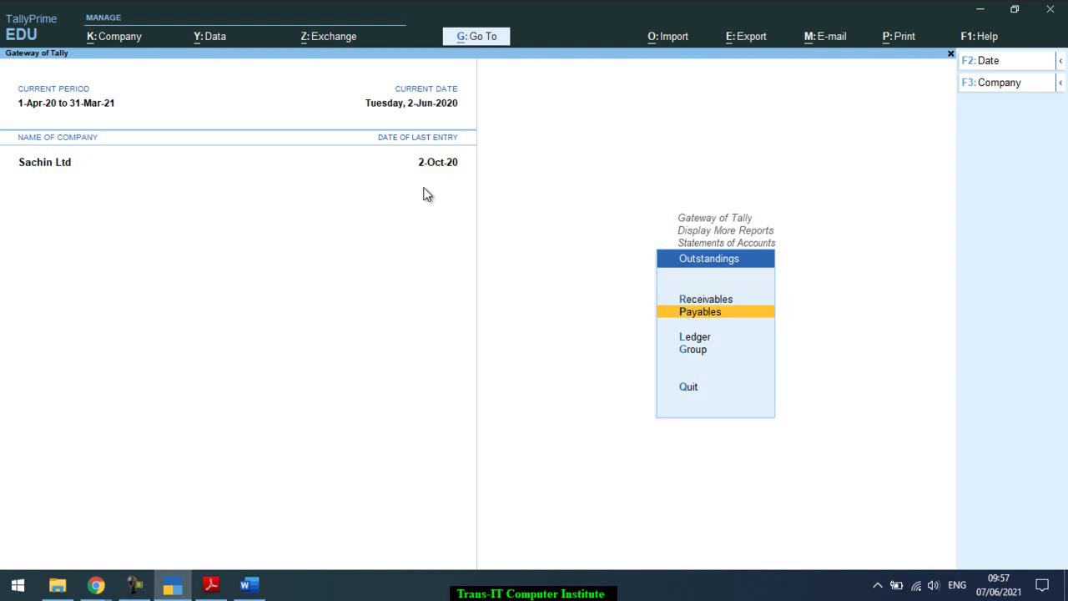
key(Return)
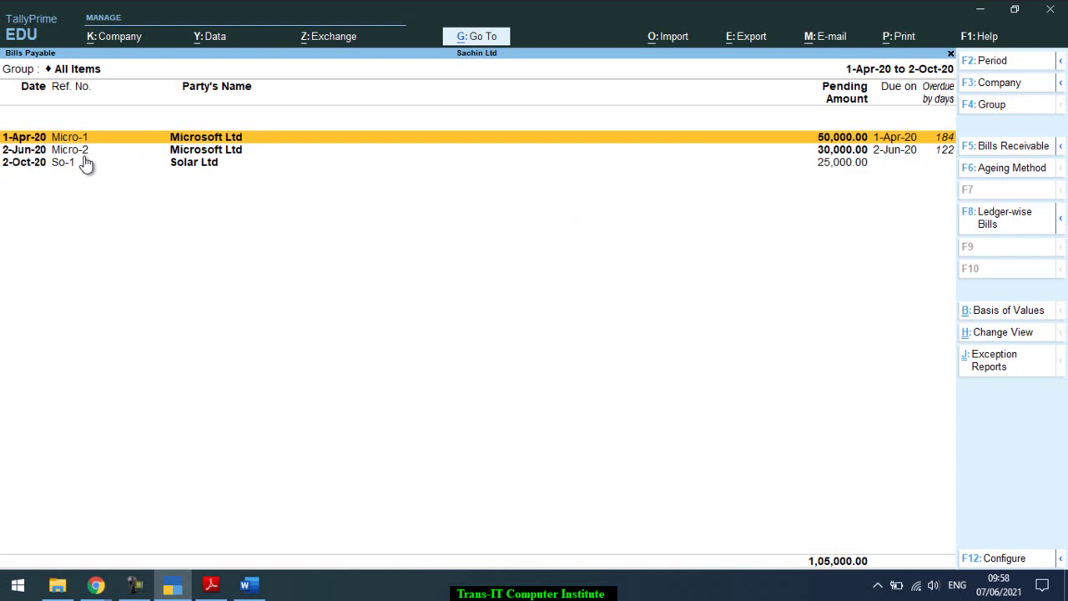
key(Escape)
key(Escape)
key(Escape)
key(Escape)
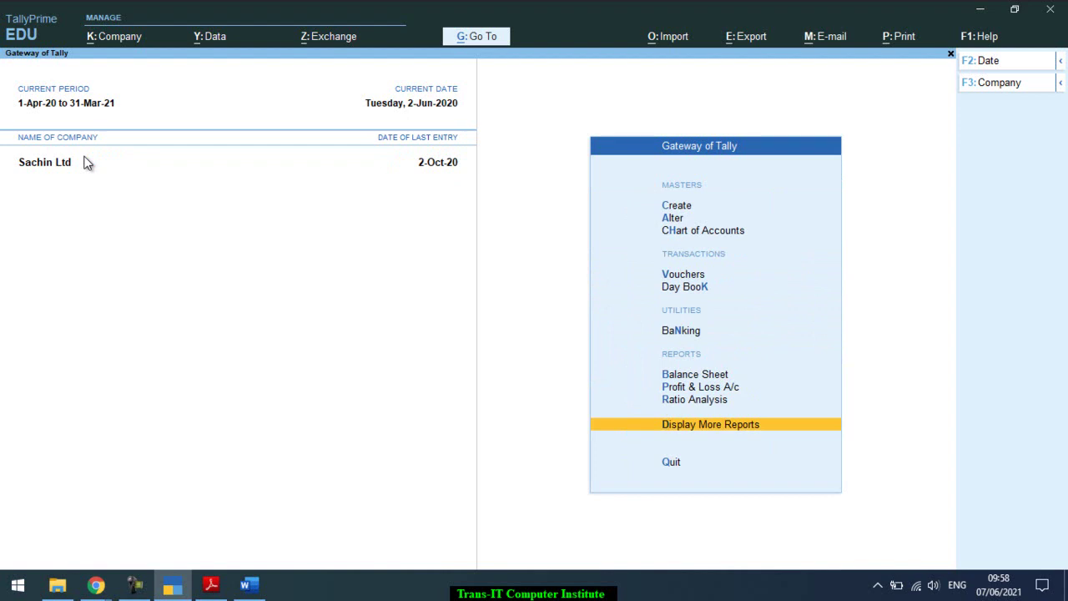
- Start a Payment voucher debiting Microsoft Ltd 50,000, check its pending Agst Ref bills and back out of the bill-wise details
key(v)
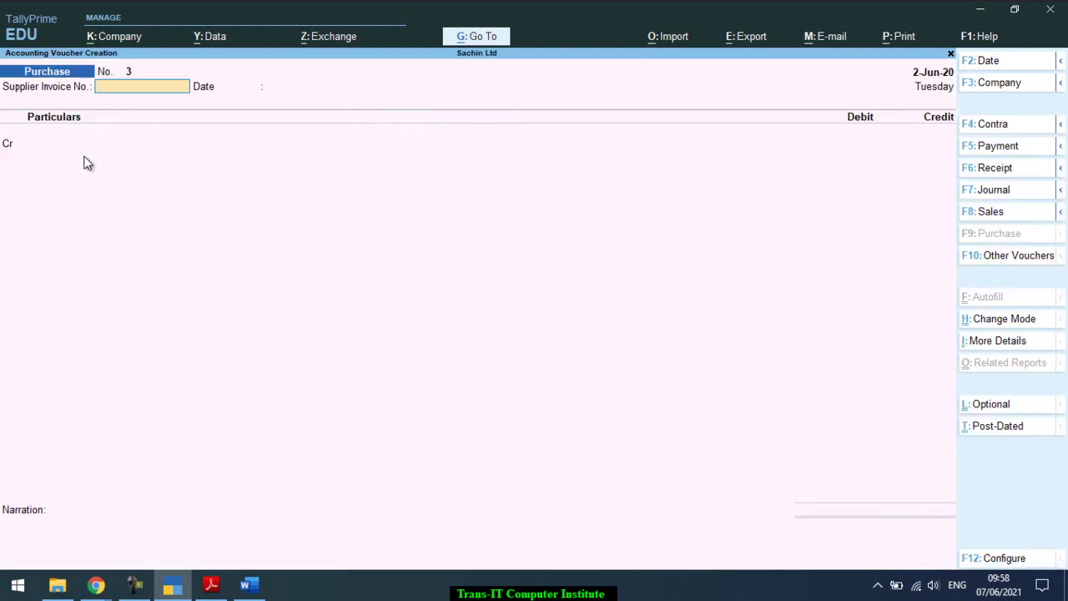
key(F5)
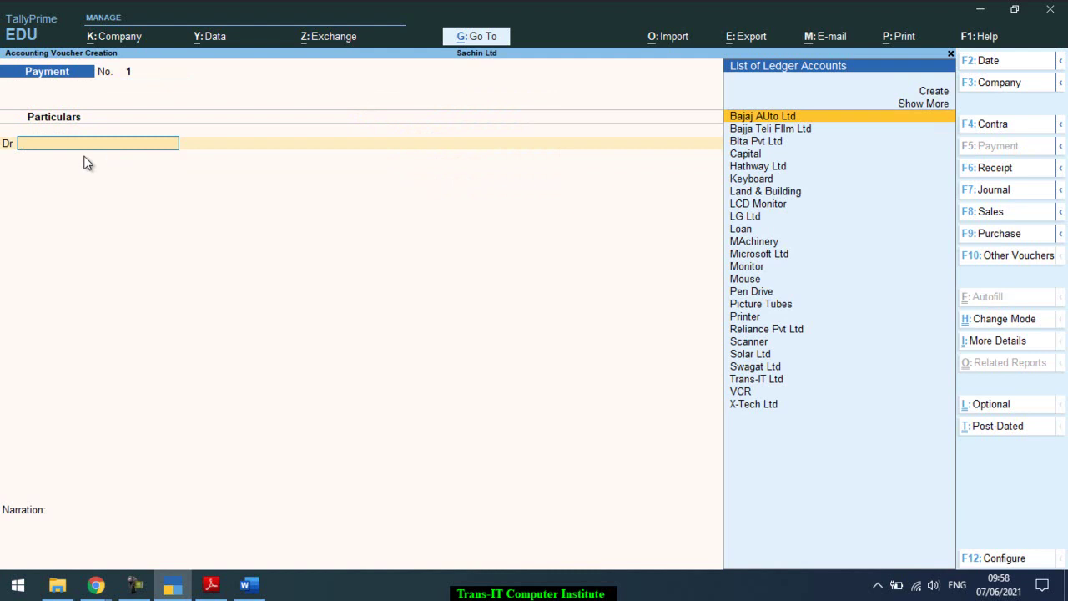
text(Mi)
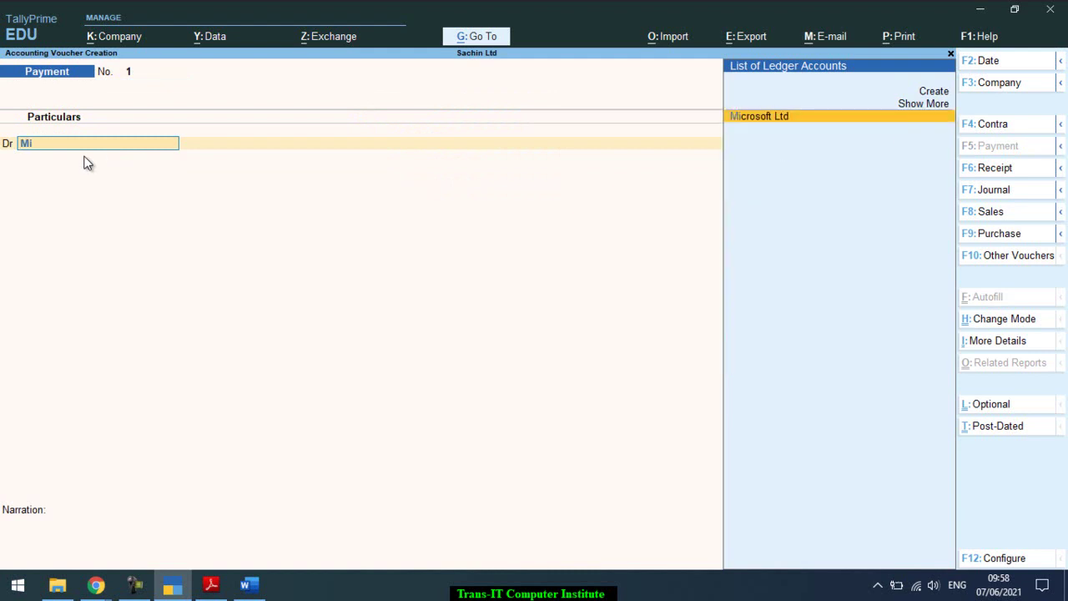
key(Return)
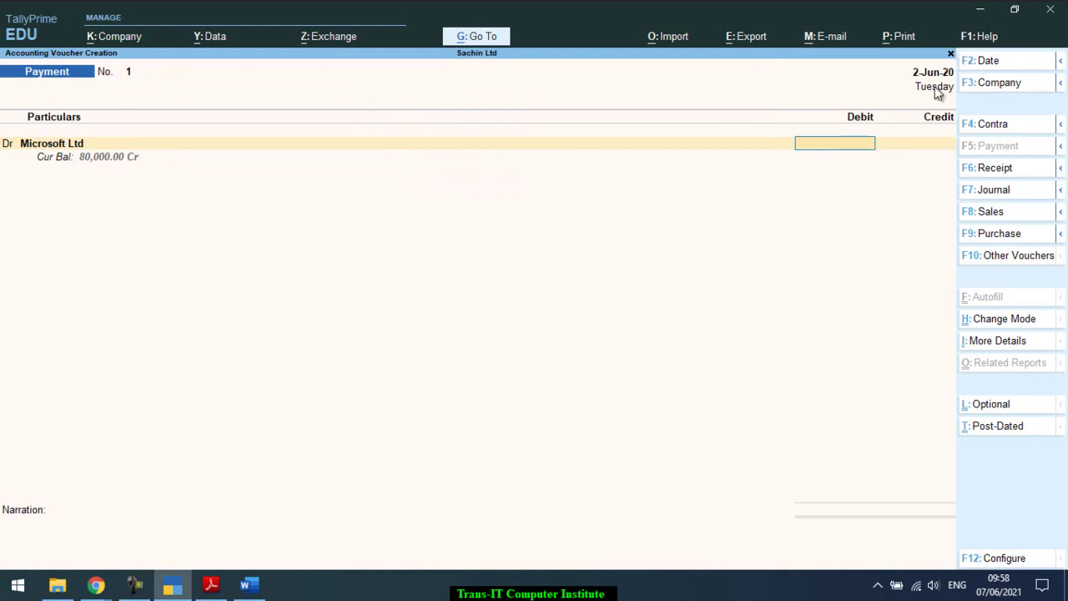
text(50,000)
key(Return)
key(Return)
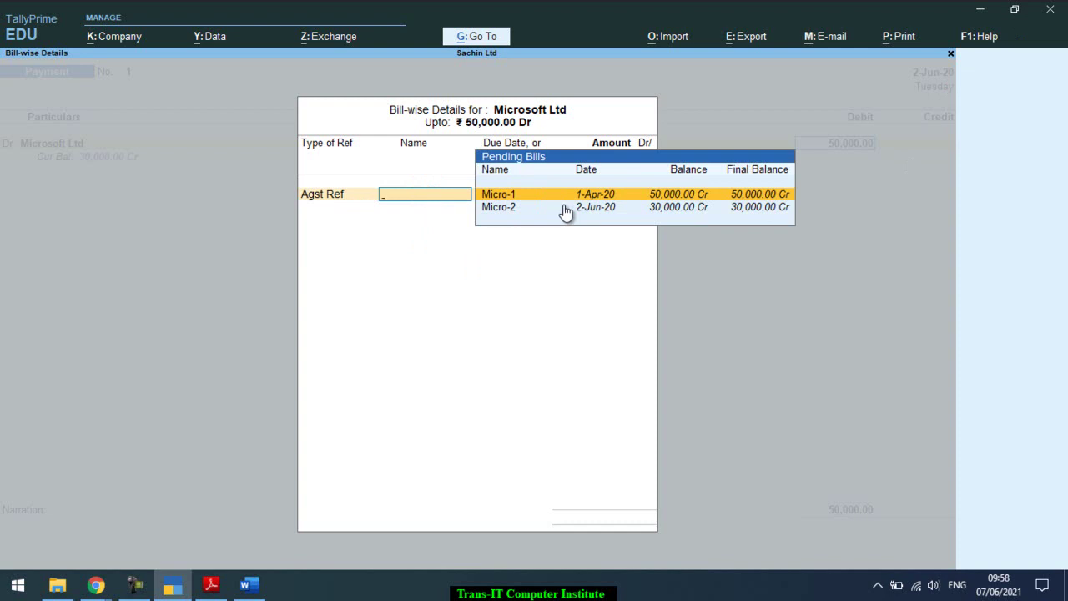
key(Escape)
key(y)
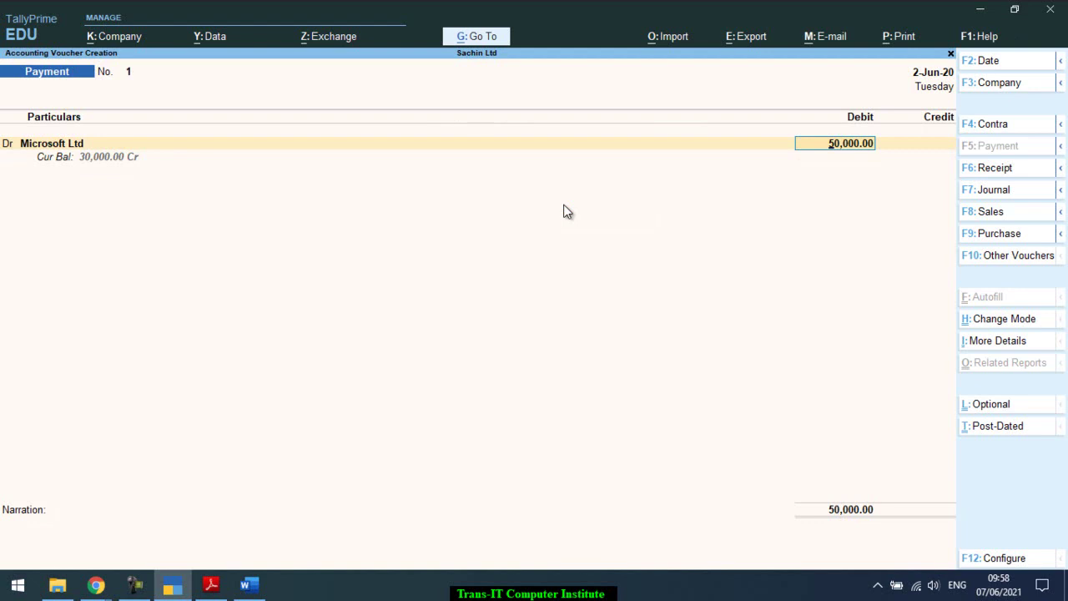
- Set the payment voucher date to 1/5, check Microsoft Ltd's pending bills for that date and leave the bill-wise details
key(F2)
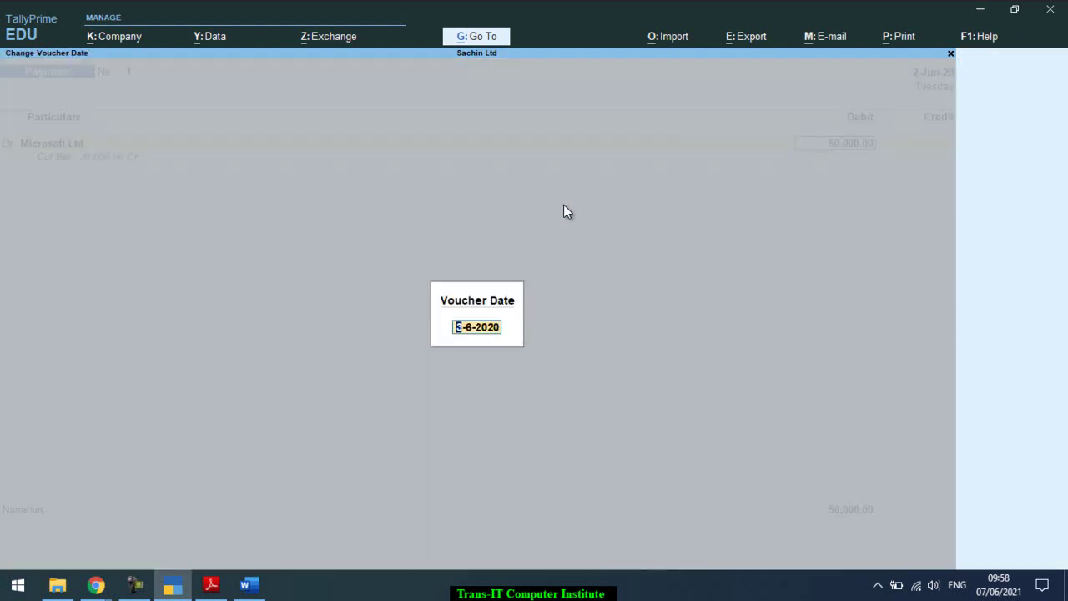
text(1/5)
key(Return)
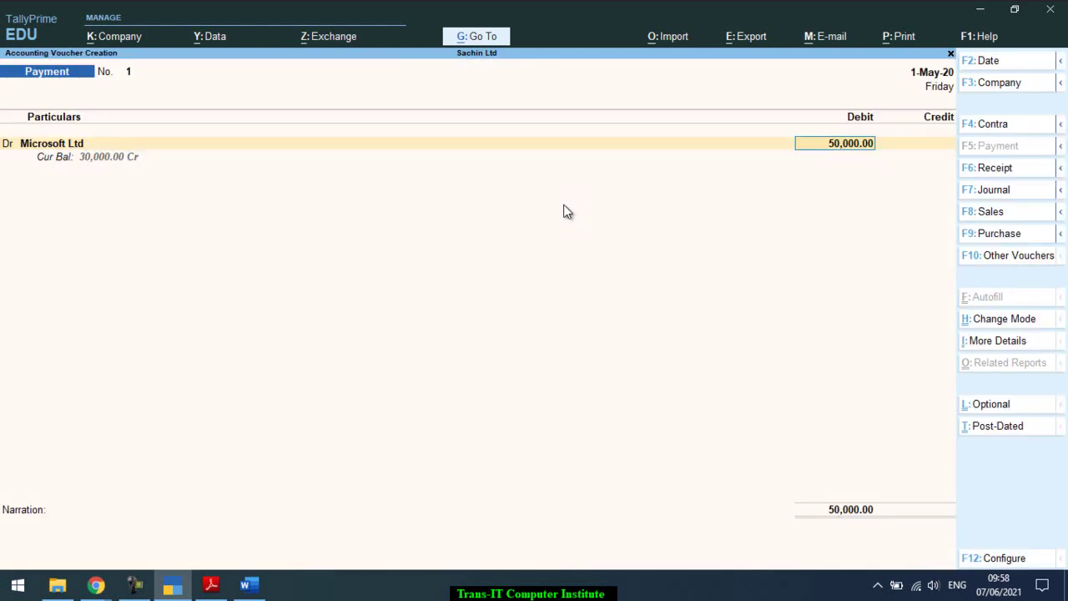
key(Return)
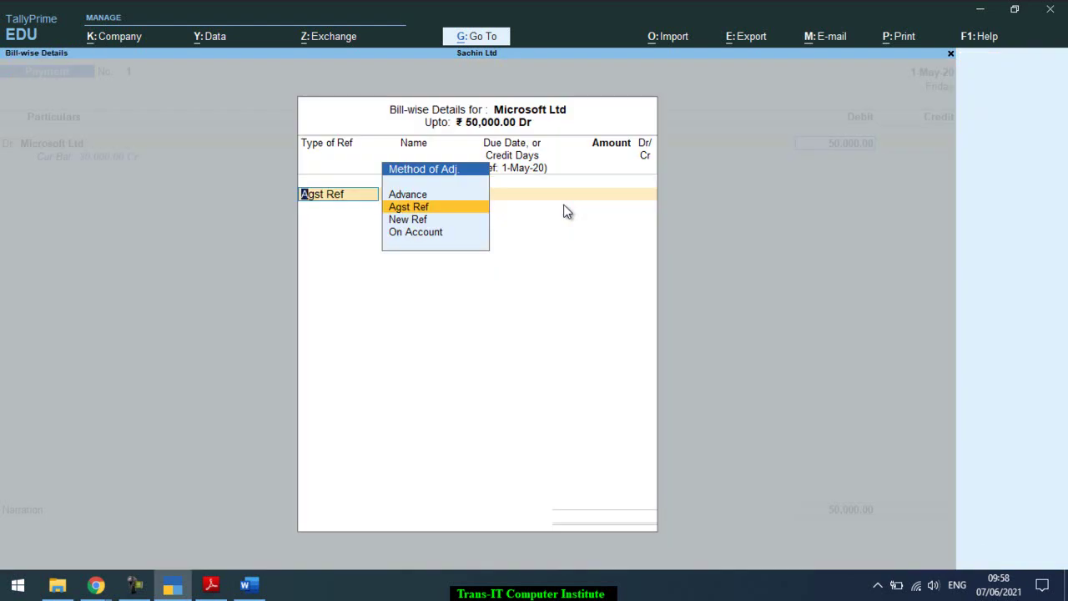
key(Return)
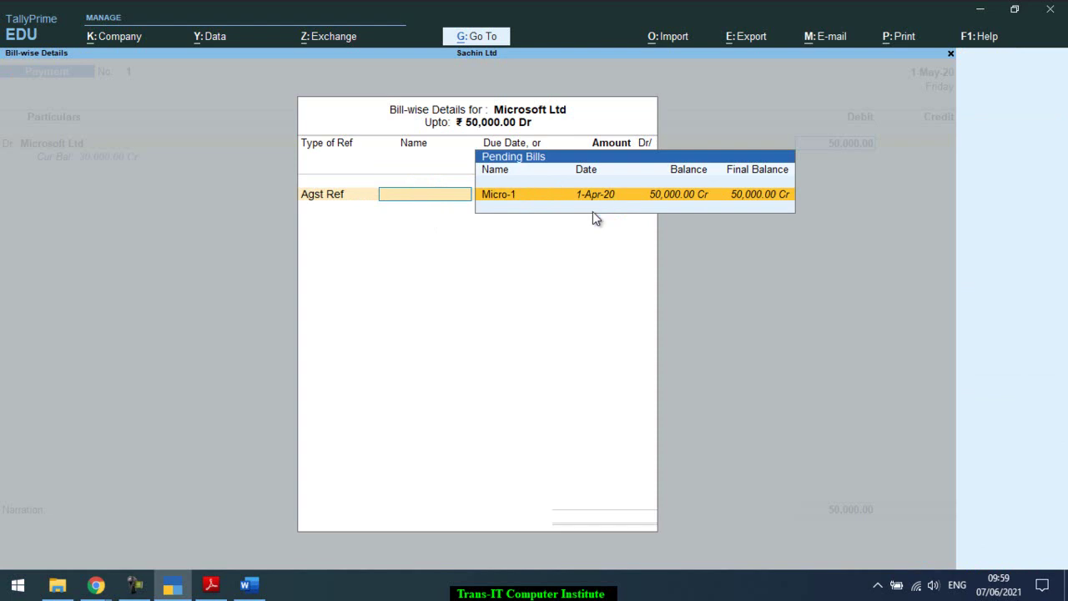
key(Return)
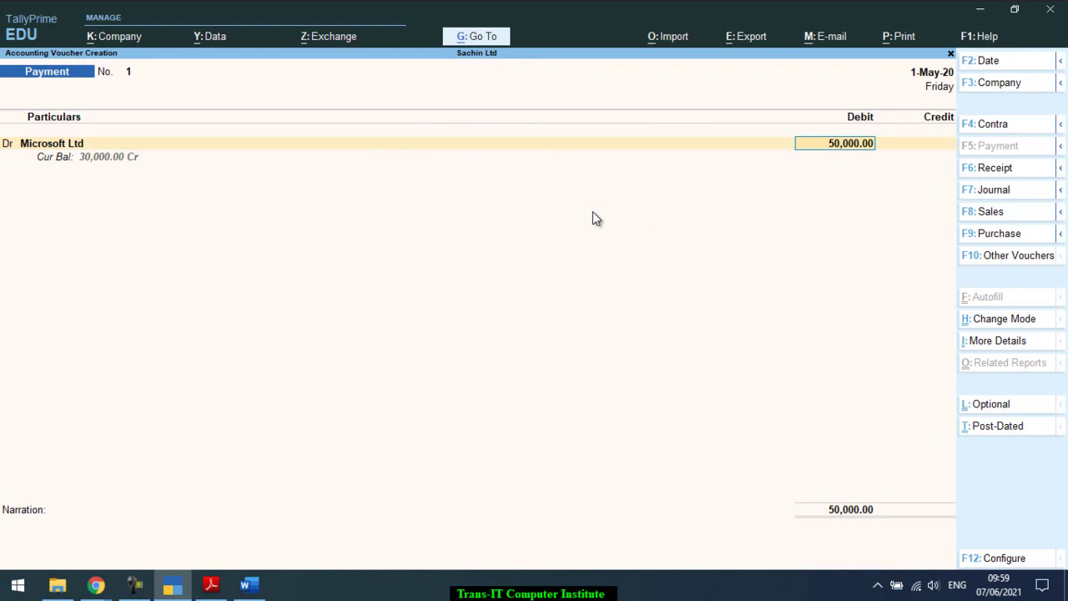
- Set the payment voucher date to 1/8, check Microsoft Ltd's pending bills again and leave the bill-wise details
key(F2)
text(1/8)
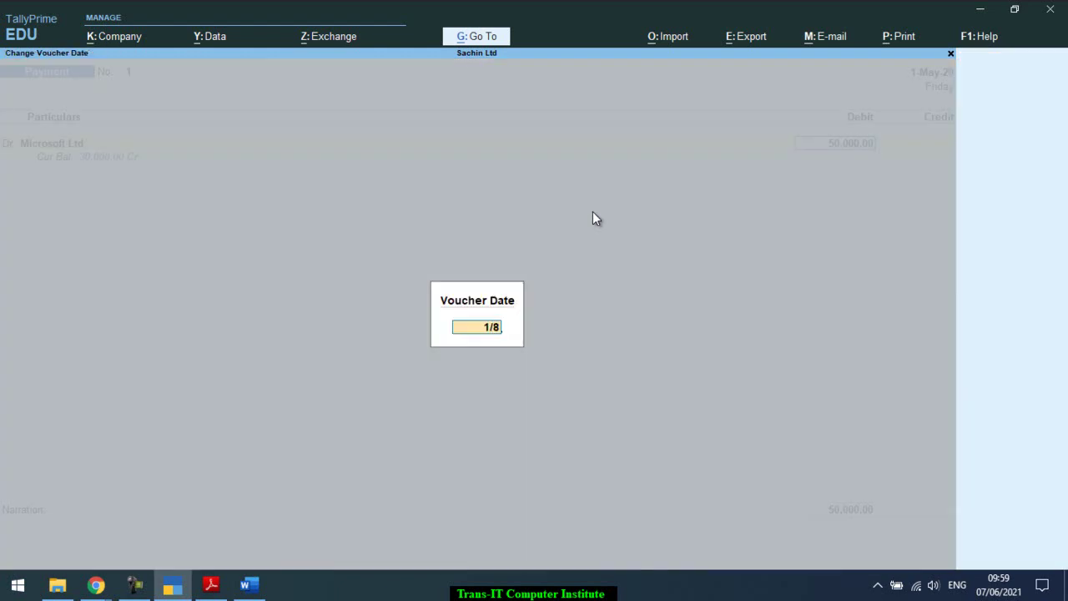
key(Return)
key(Return)
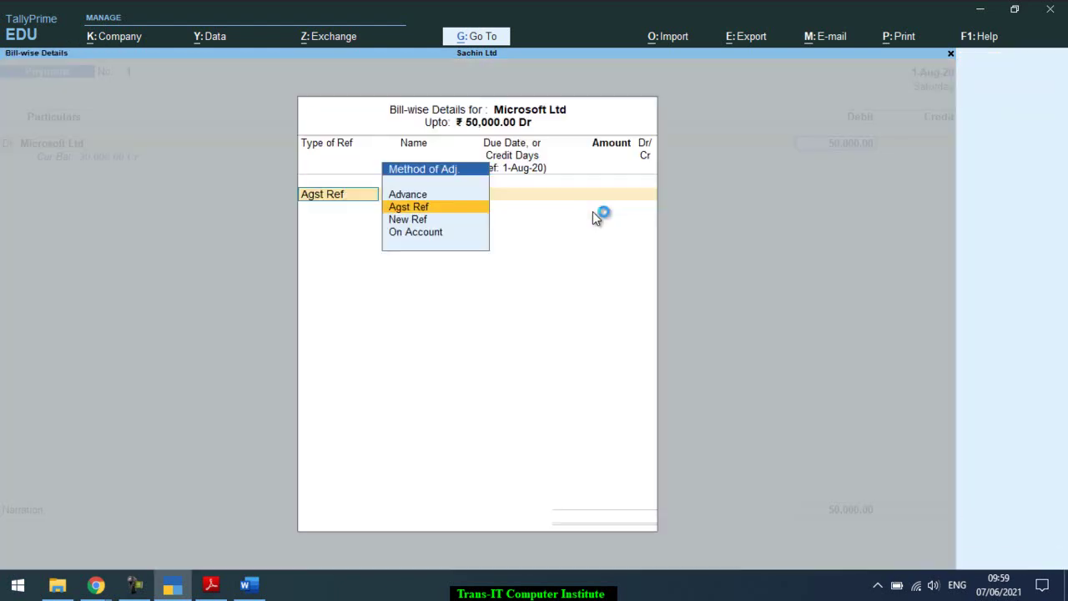
key(Return)
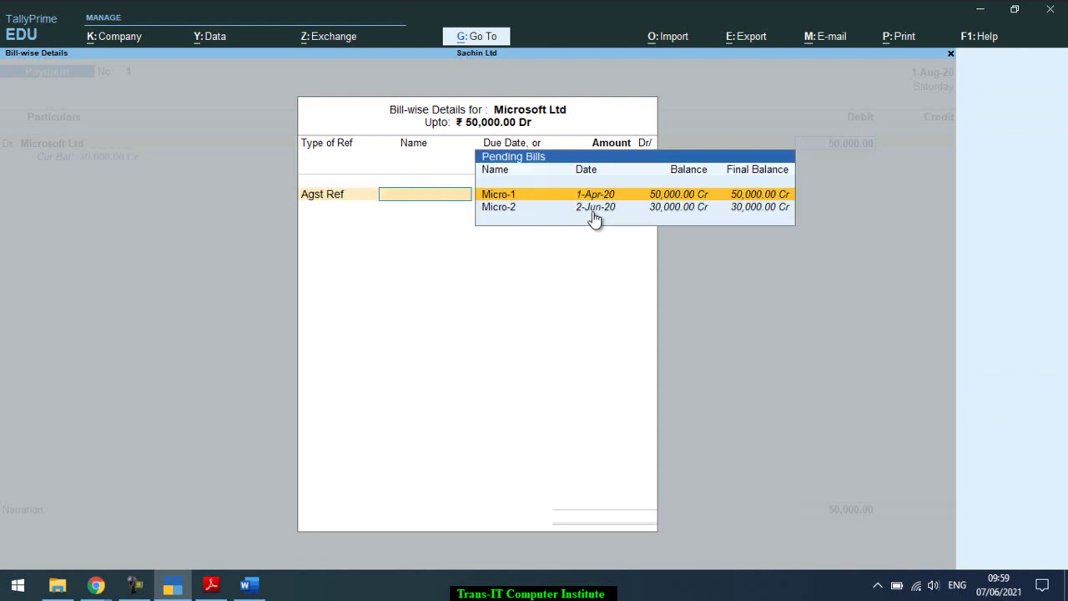
key(Escape)
text(y)
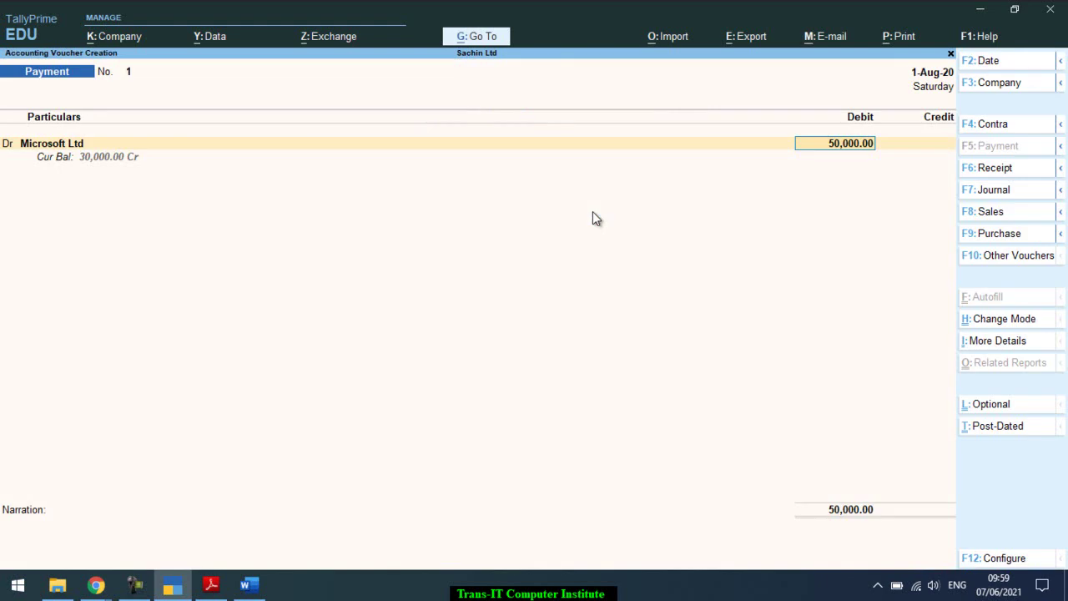
- Set the Microsoft Ltd debit to 80,000 and allocate 50,000 against bill Micro-1 and 30,000 against bill Micro-2
text(80000)
key(Return)
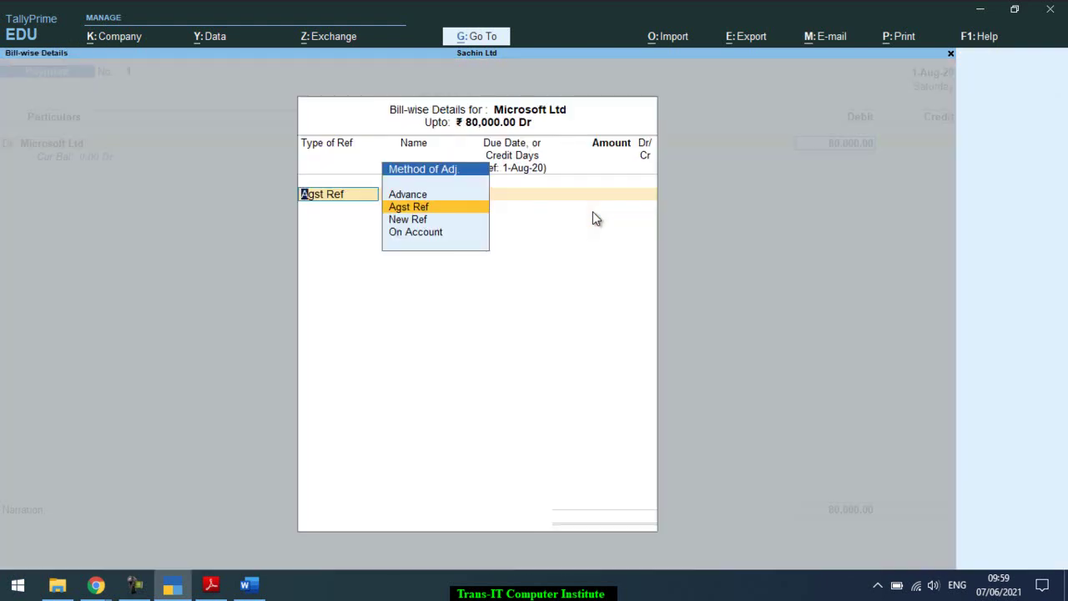
key(Return)
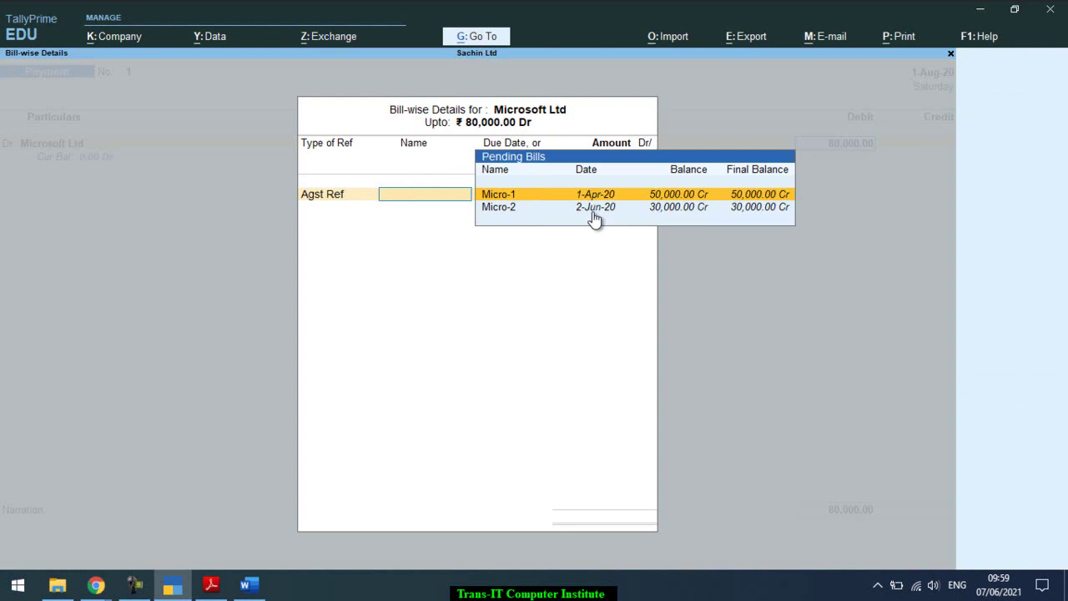
key(Return)
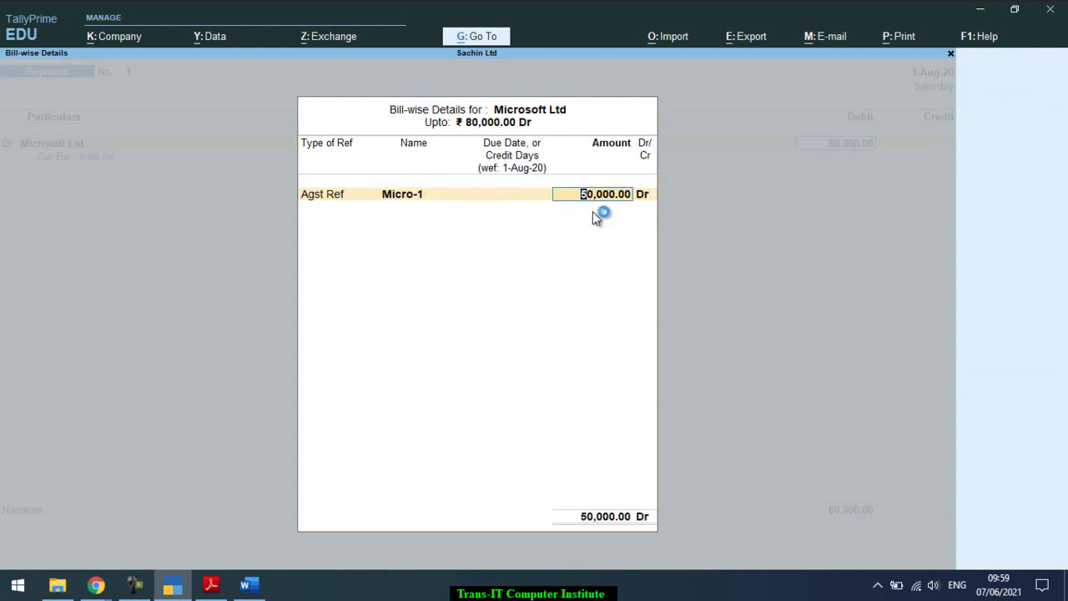
key(Return)
key(Return)
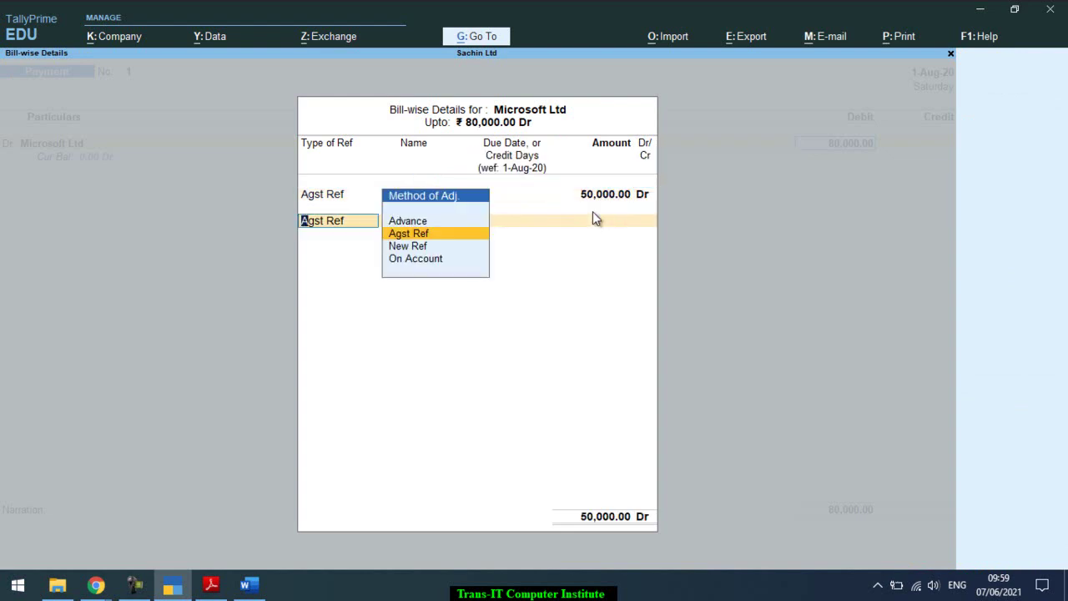
key(Return)
key(Return)
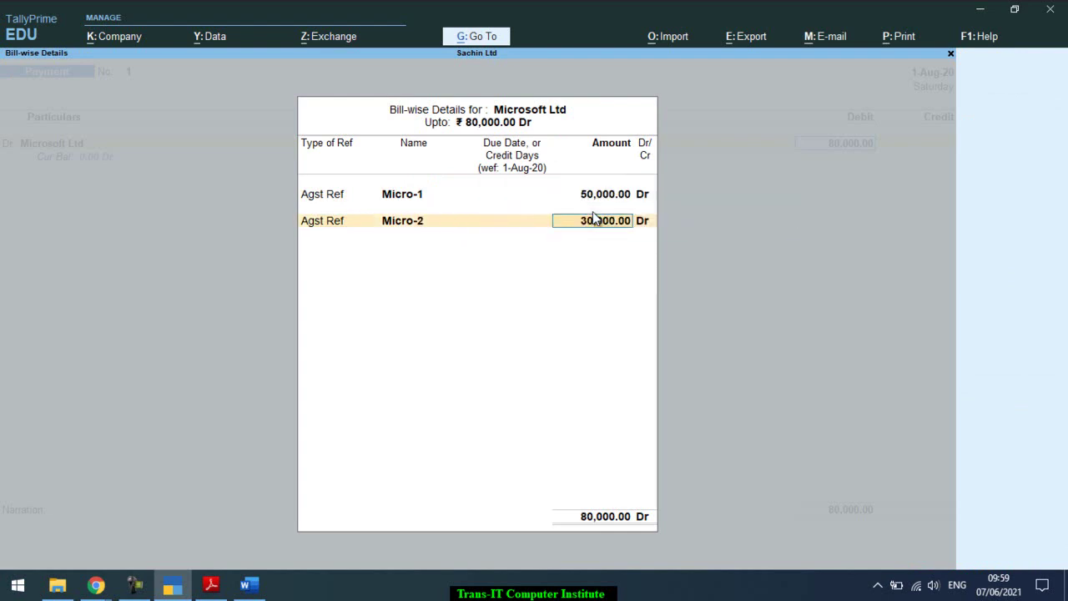
key(Return)
key(Return)
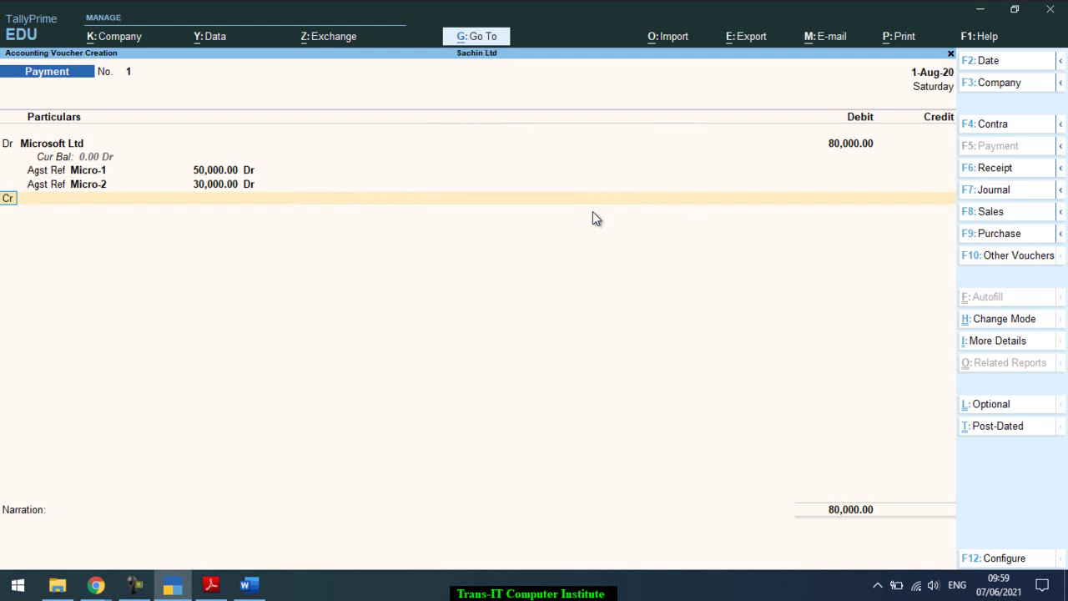
- Credit the State Bank Of INdia ledger with 80,000 in the payment voucher
key(Return)
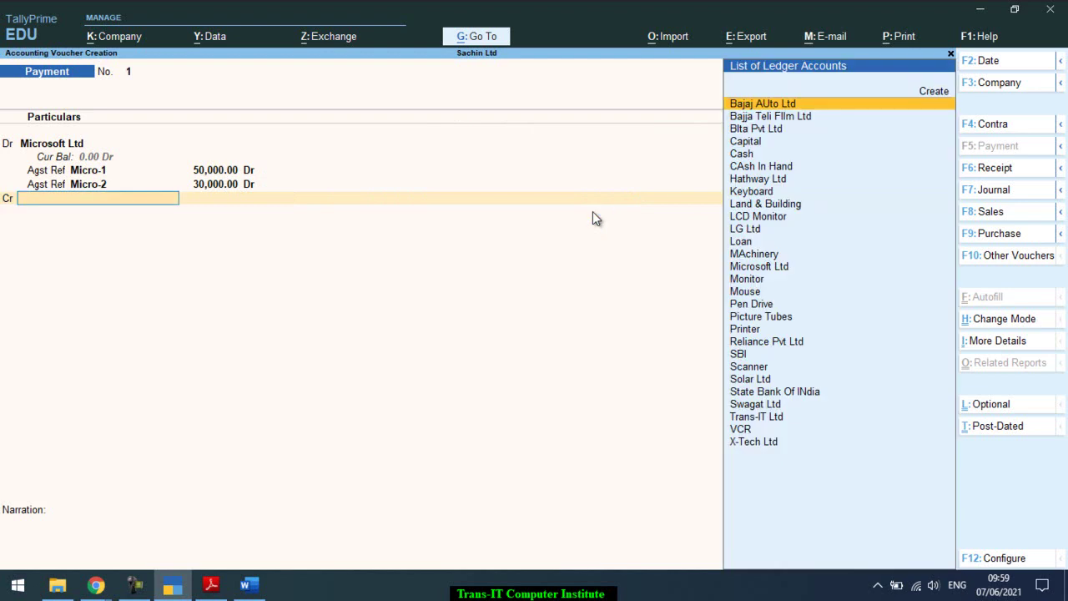
text(sta)
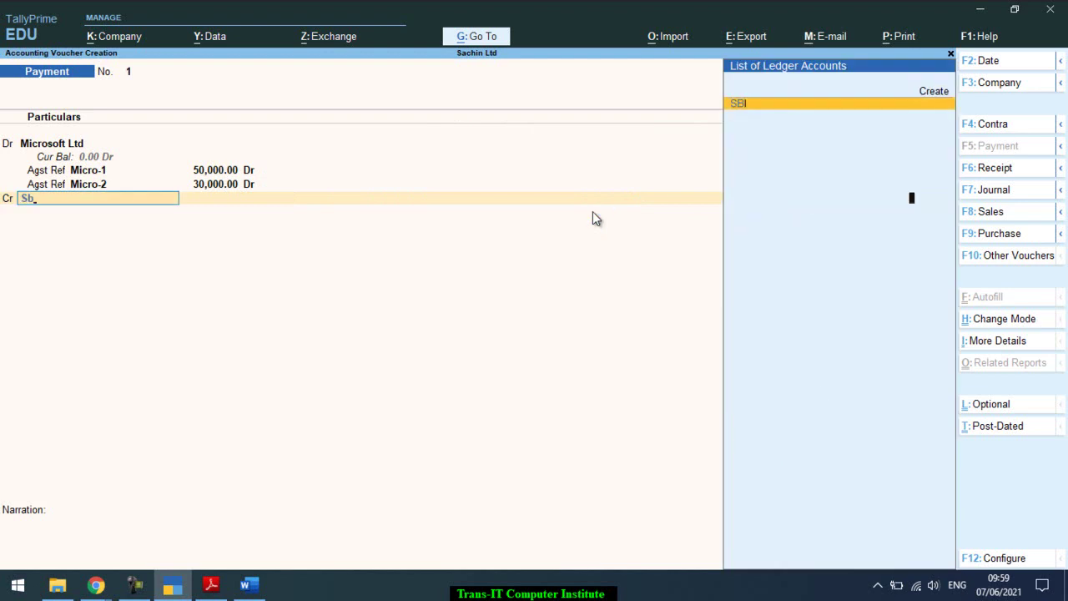
key(Return)
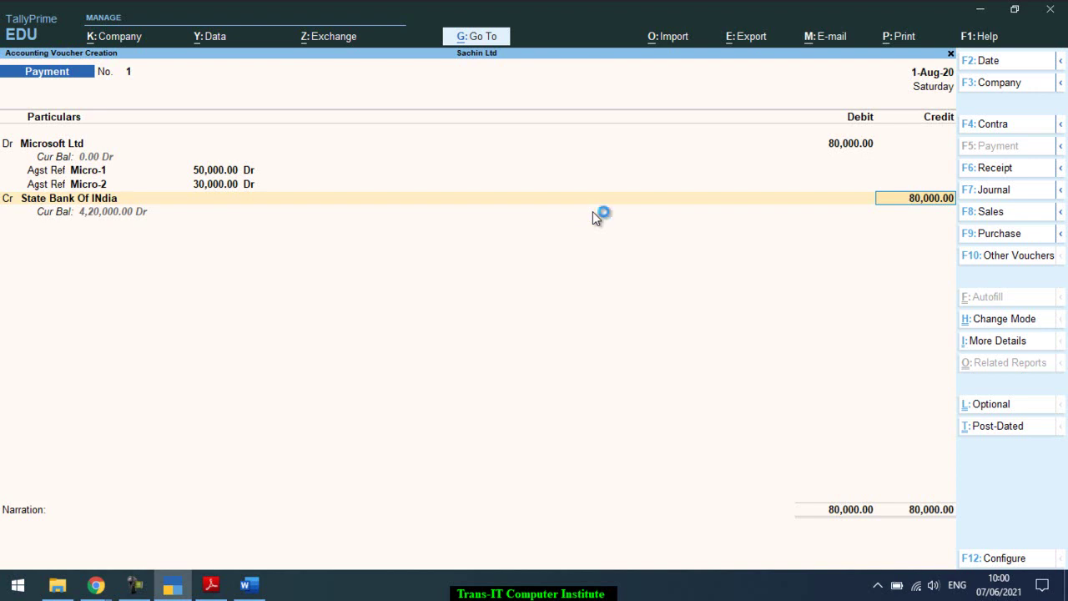
- Return to the Microsoft Ltd line, reduce the debit to 50,000 against bill Micro-1 only and match the bank credit
key(BackSpace)
key(BackSpace)
key(BackSpace)
key(BackSpace)
key(BackSpace)
key(BackSpace)
key(BackSpace)
key(BackSpace)
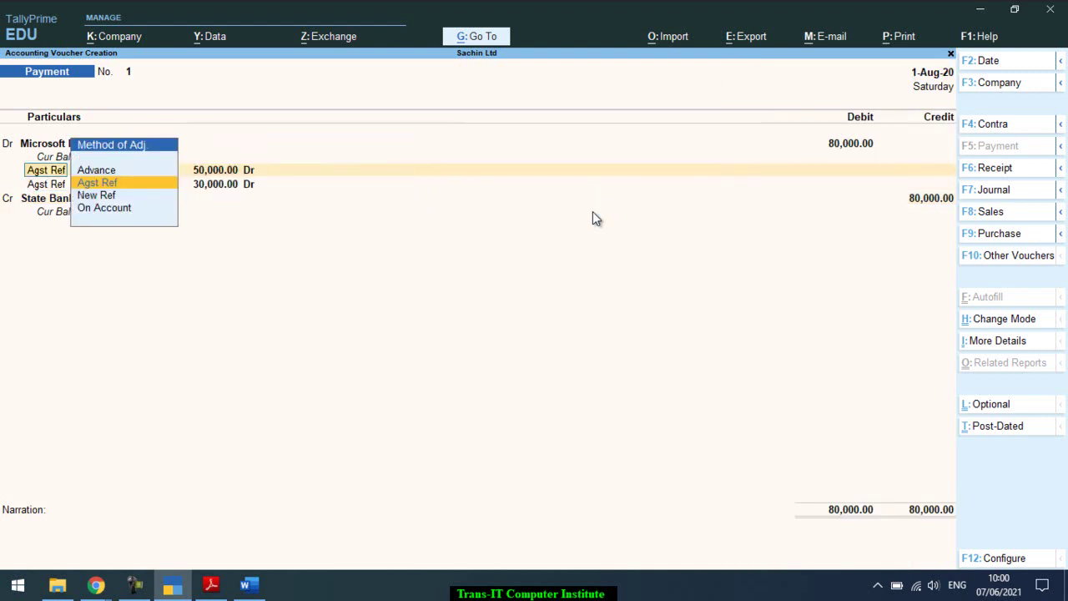
key(Return)
key(Return)
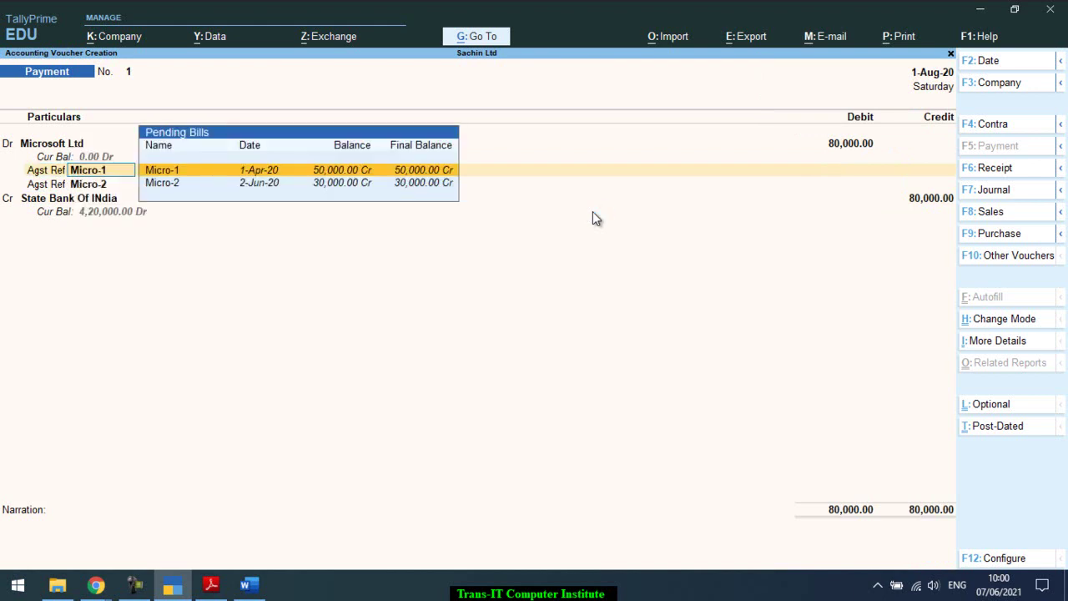
key(BackSpace)
key(BackSpace)
key(BackSpace)
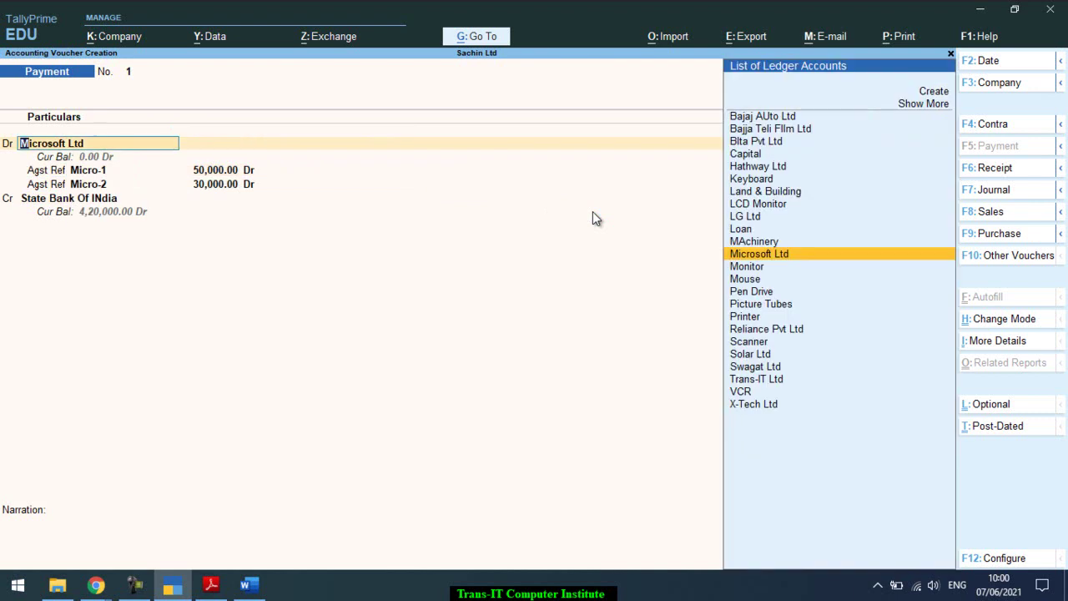
key(Return)
text(50000)
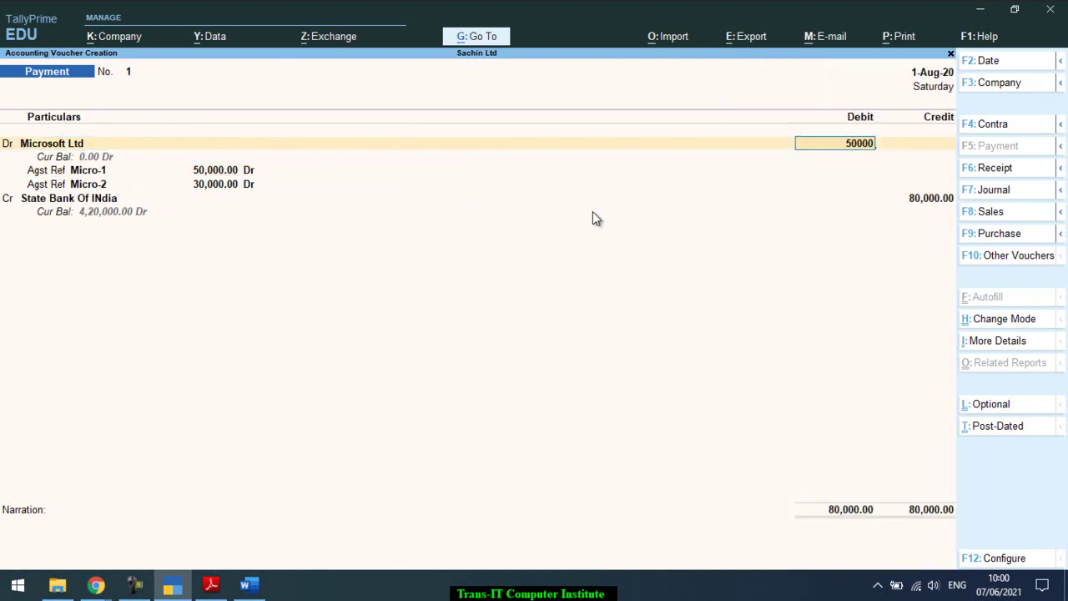
key(Return)
key(Return)
key(Return)
key(Return)
key(Return)
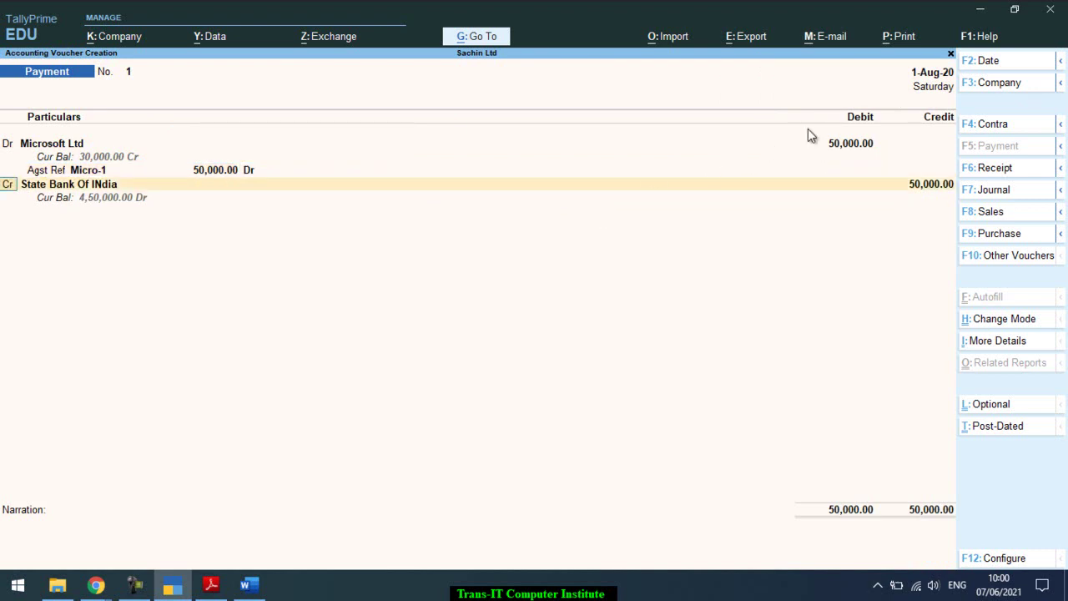
- Switch to the Basic VOucher Entry PDF in Adobe Reader and check the Payment F-5 list
click(213, 170)
key(alt)
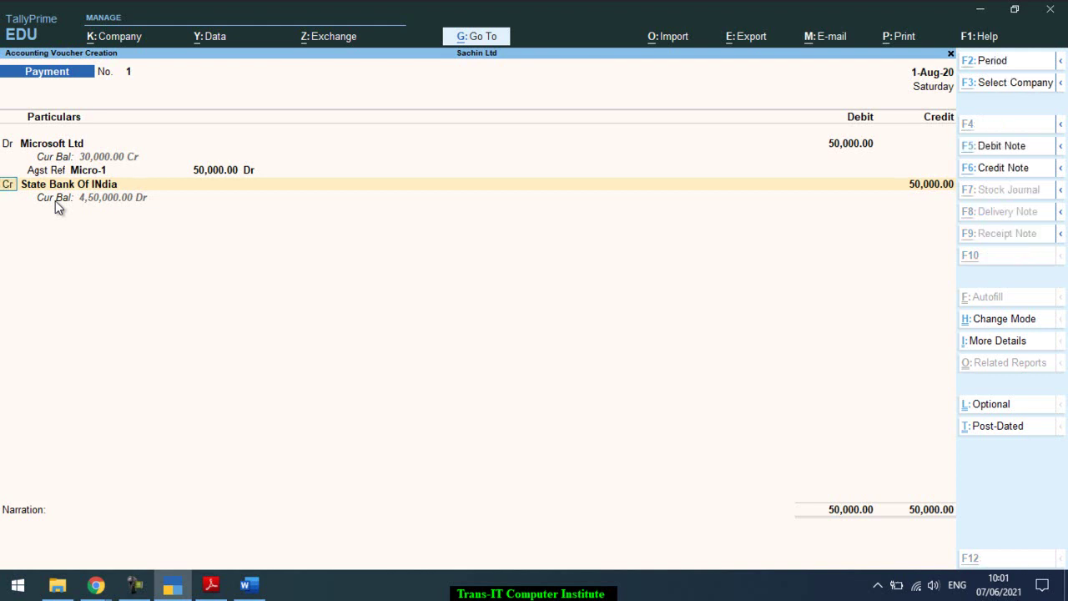
key(alt+Tab)
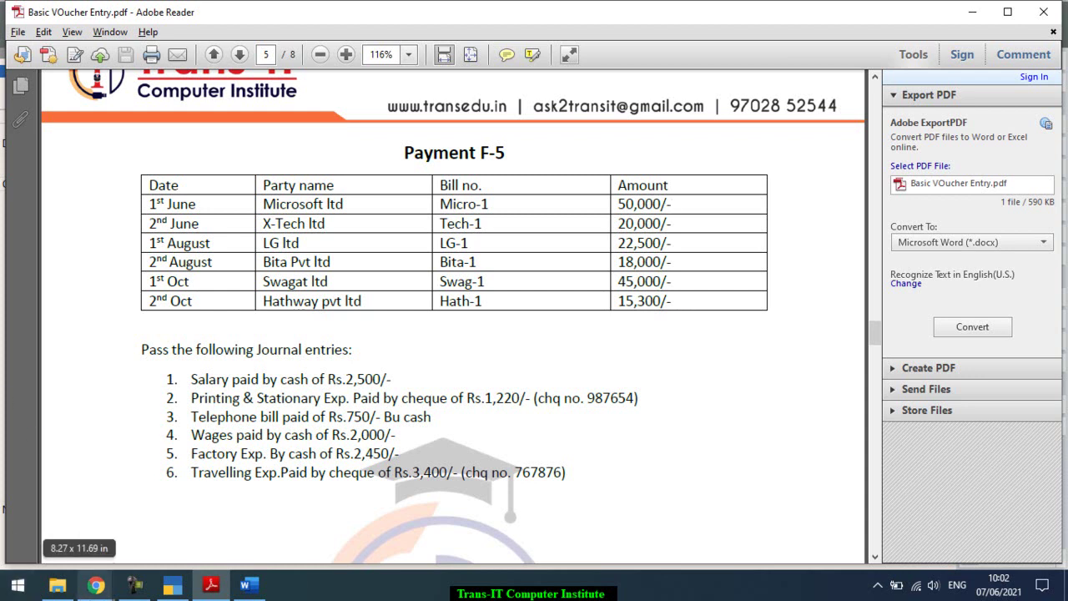
- Open the Manual Accounting Word document from the Tally ERP 9 folder and look through its voucher exercises
click(57, 585)
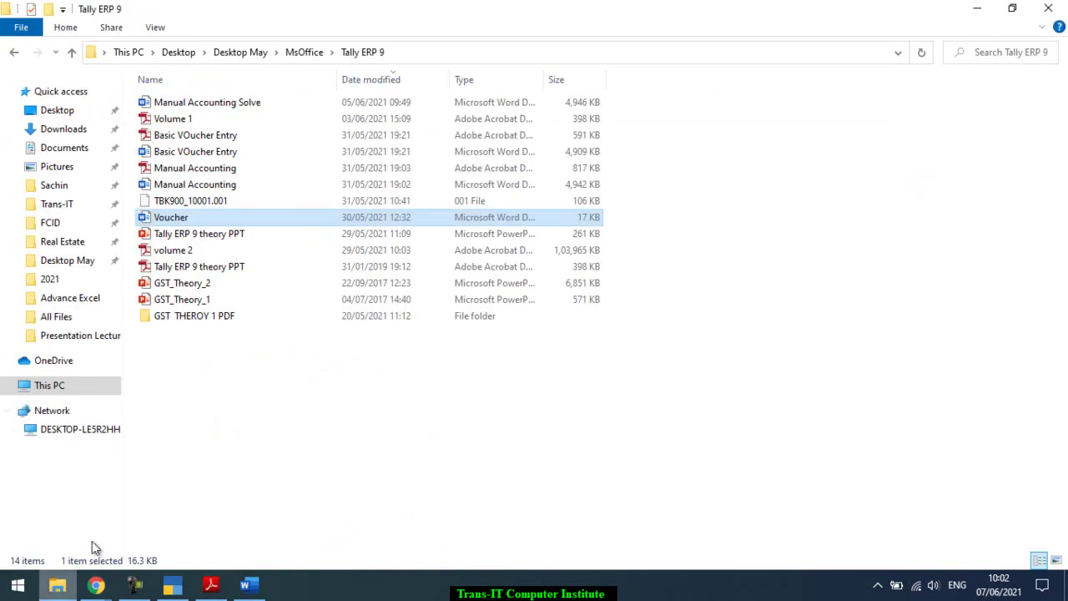
double_click(219, 185)
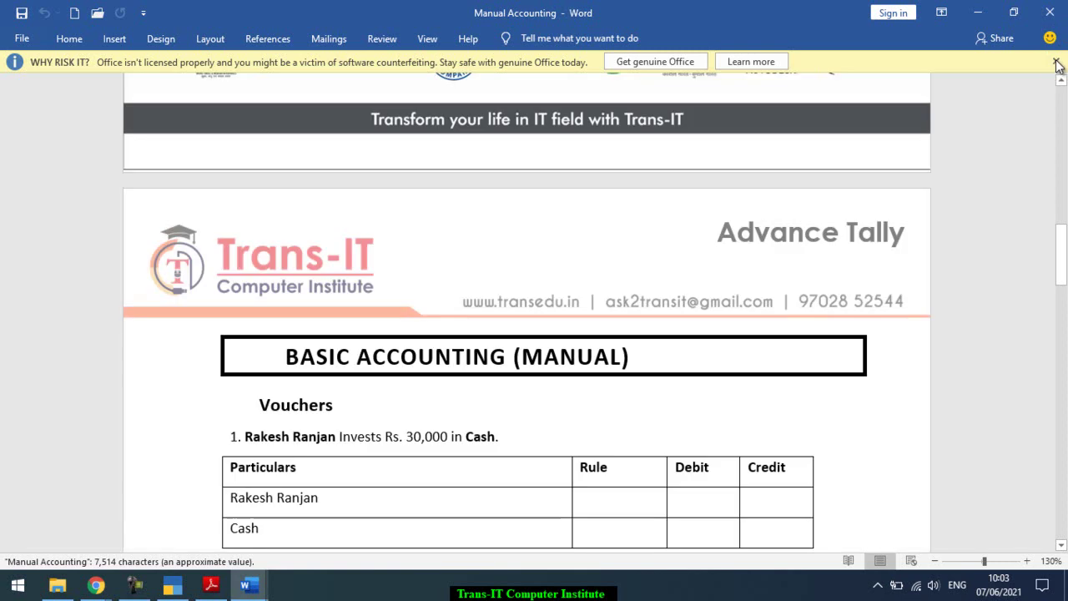
click(1055, 62)
scroll(486, 259, down, 10)
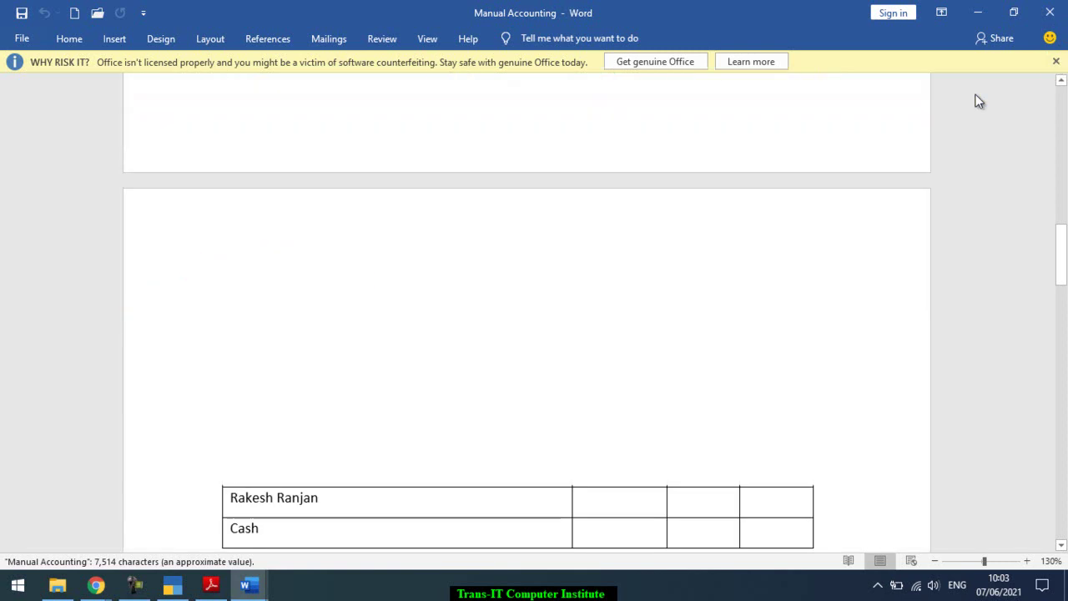
scroll(494, 248, down, 15)
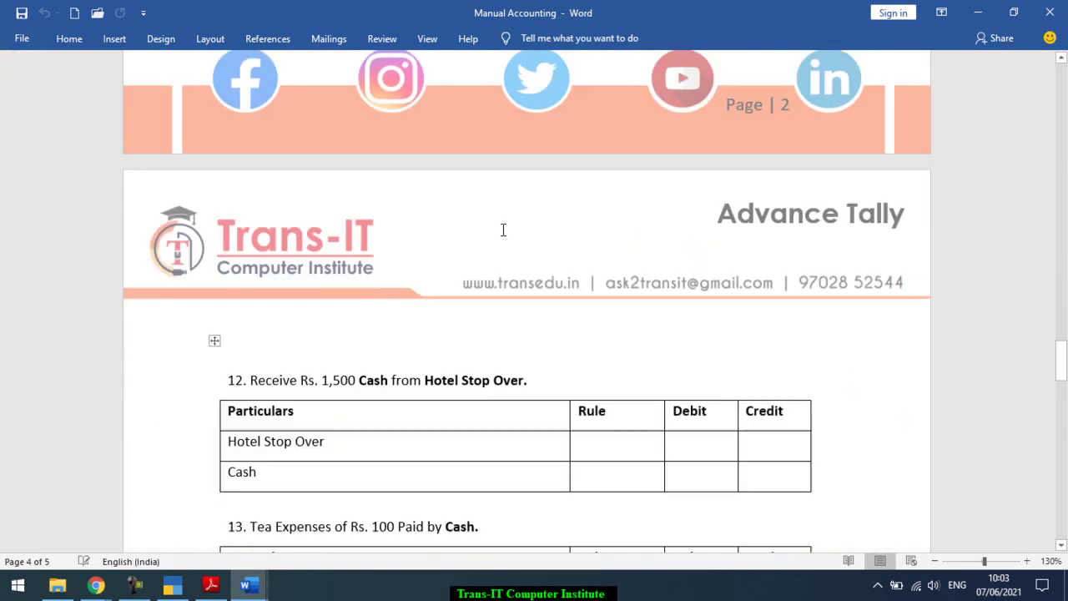
- Go to the Profit & Loss Account format in the Manual Accounting document and zoom out to 80% to view it
scroll(494, 197, down, 20)
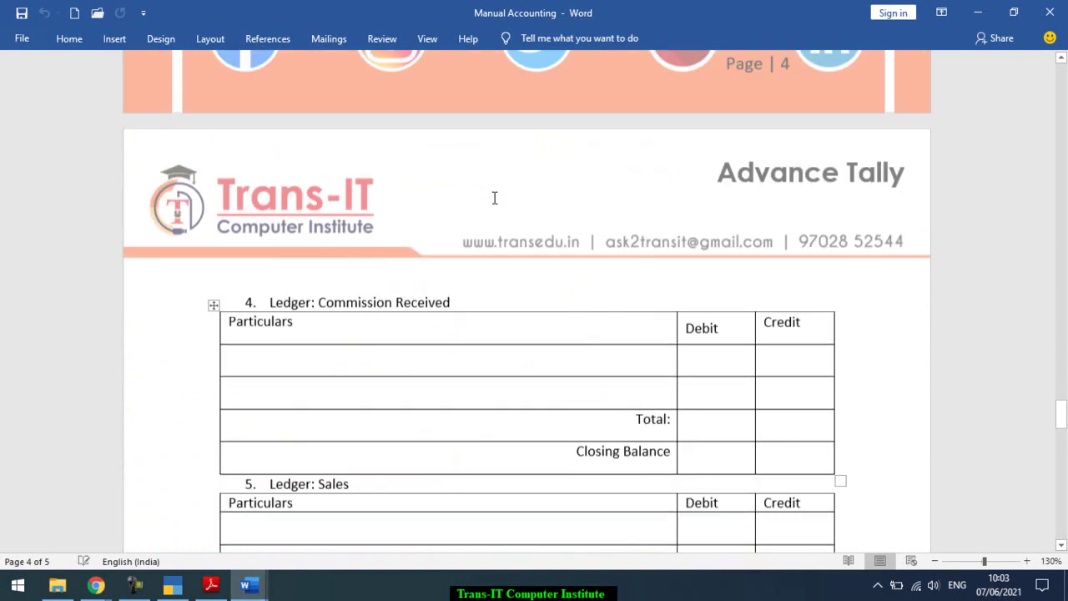
scroll(494, 197, down, 10)
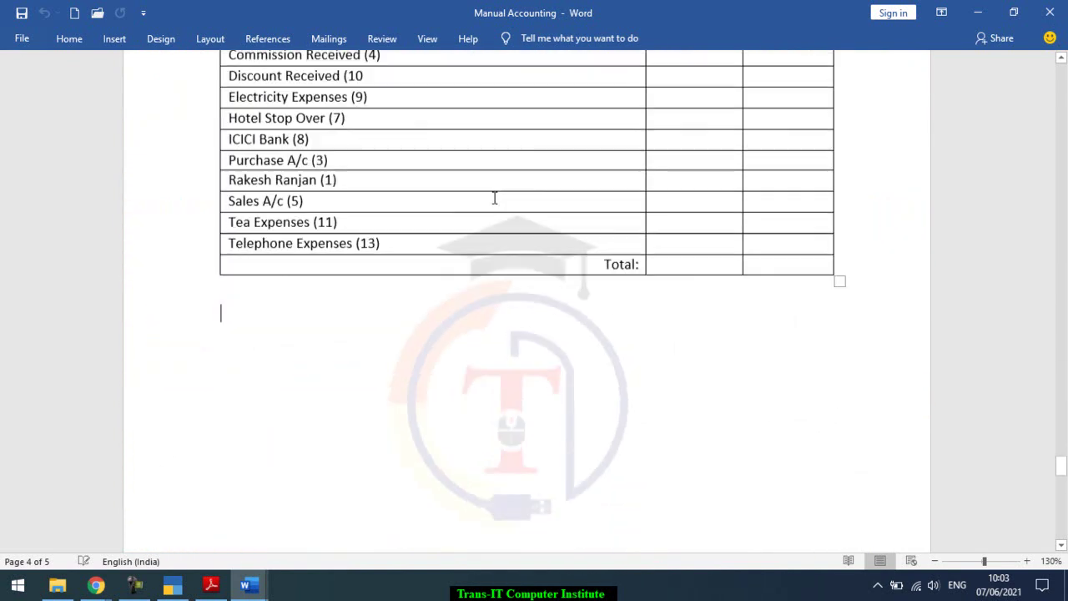
scroll(494, 204, down, 12)
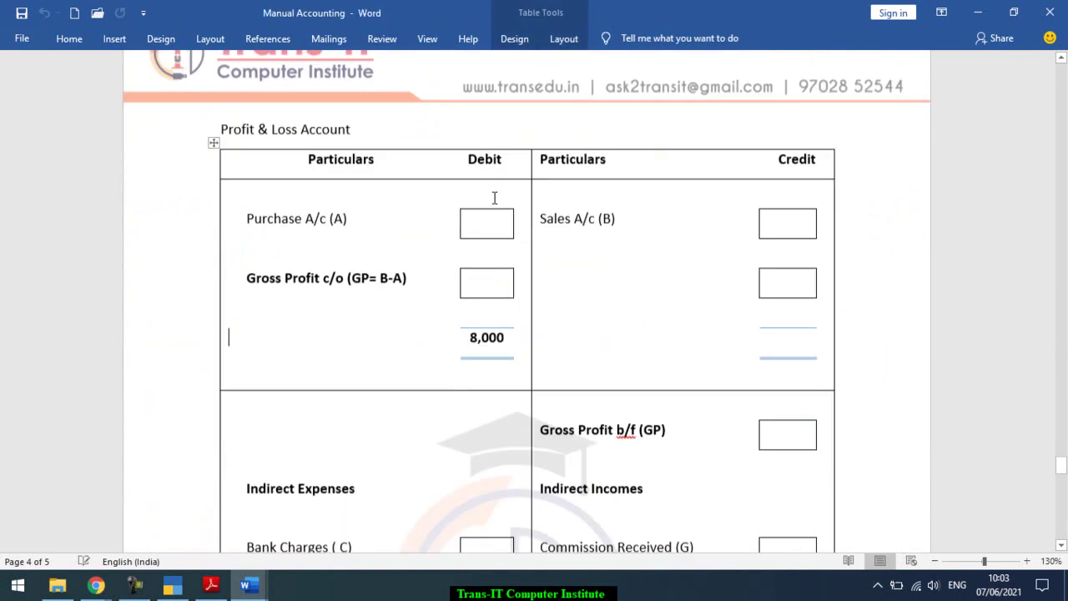
ctrl+scroll(493, 204, down, 2)
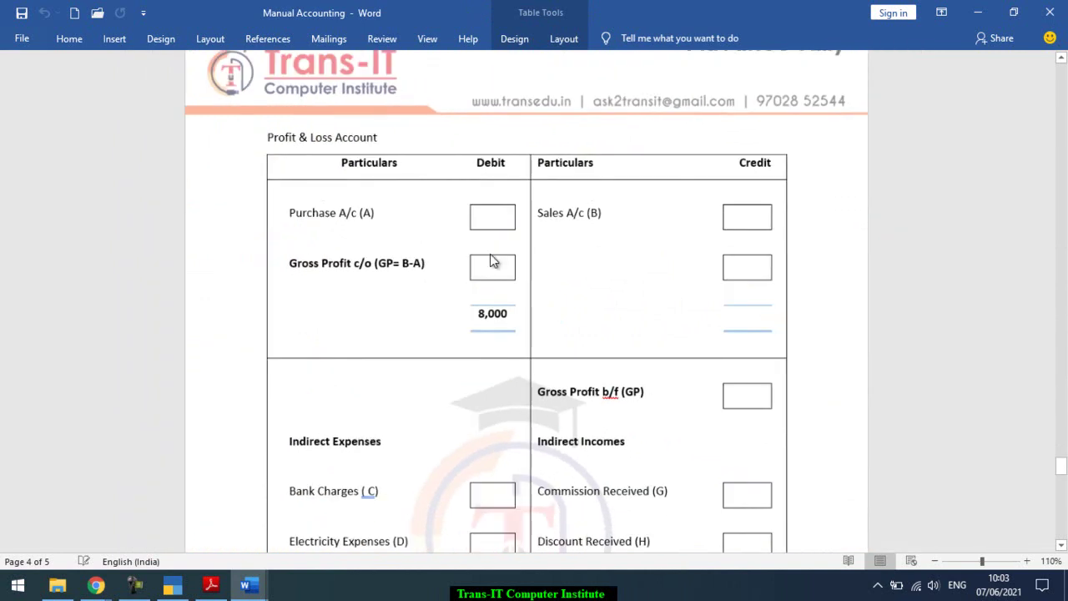
scroll(490, 260, down, 1)
ctrl+scroll(491, 259, down, 1)
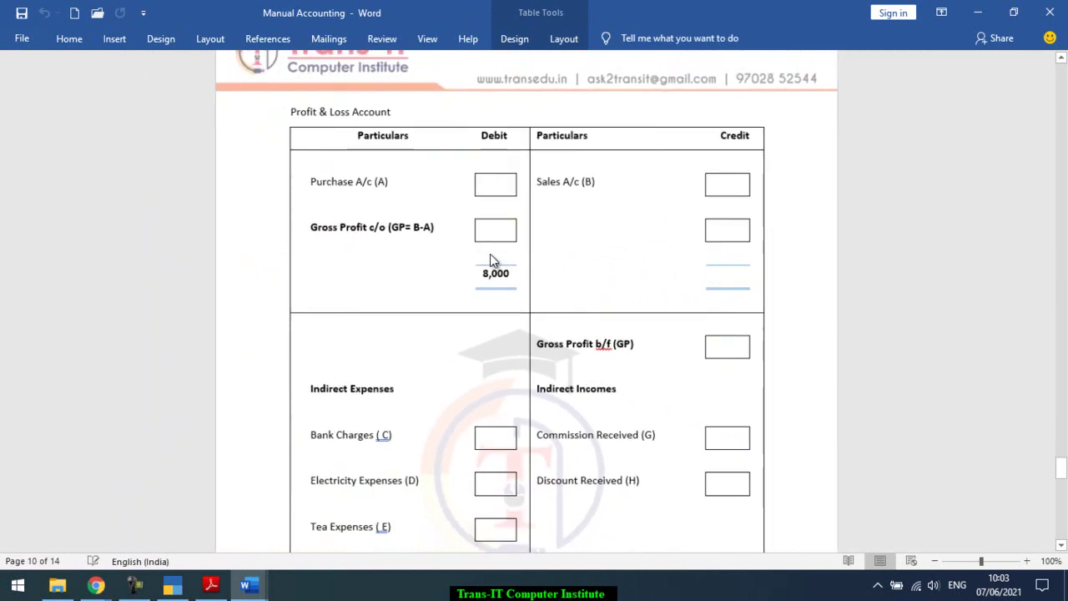
ctrl+scroll(490, 262, down, 2)
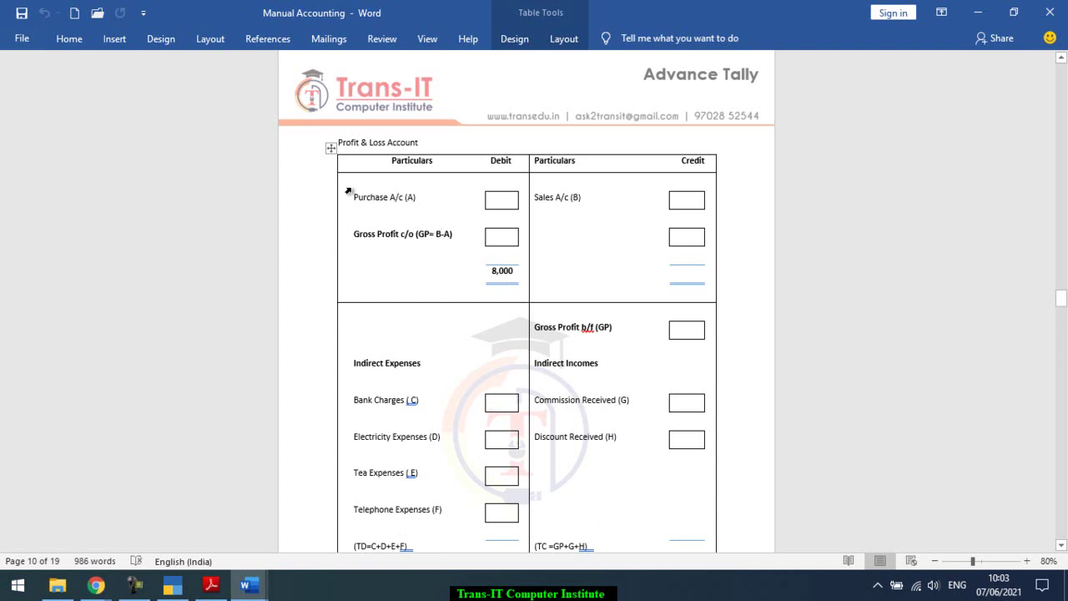
- Examine the gross profit section and the Indirect Expenses and Indirect Incomes section of the Profit & Loss Account table
drag(349, 191, 666, 275)
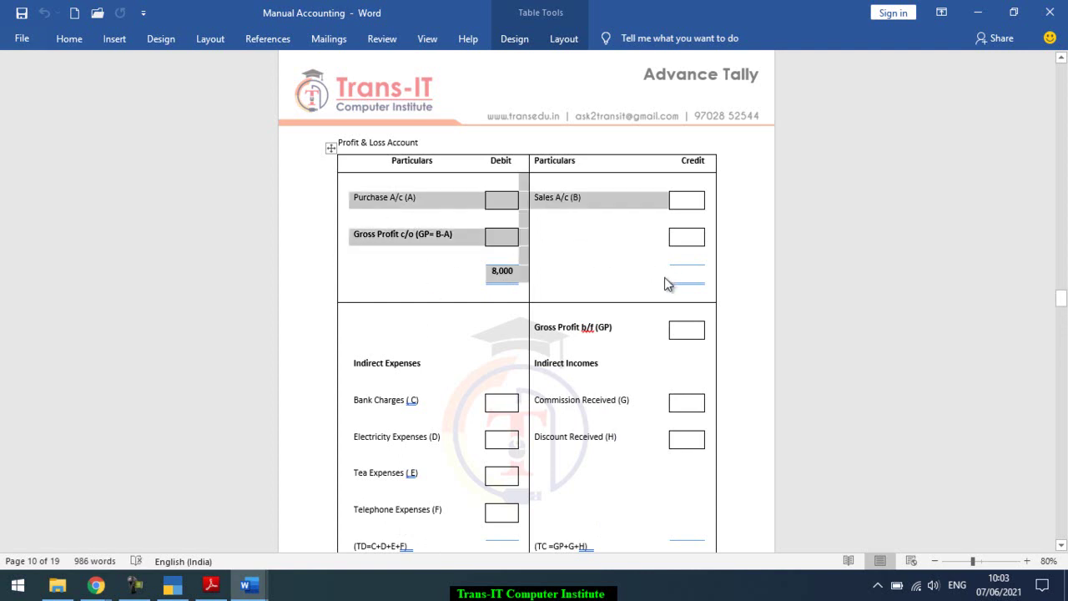
drag(365, 317, 680, 509)
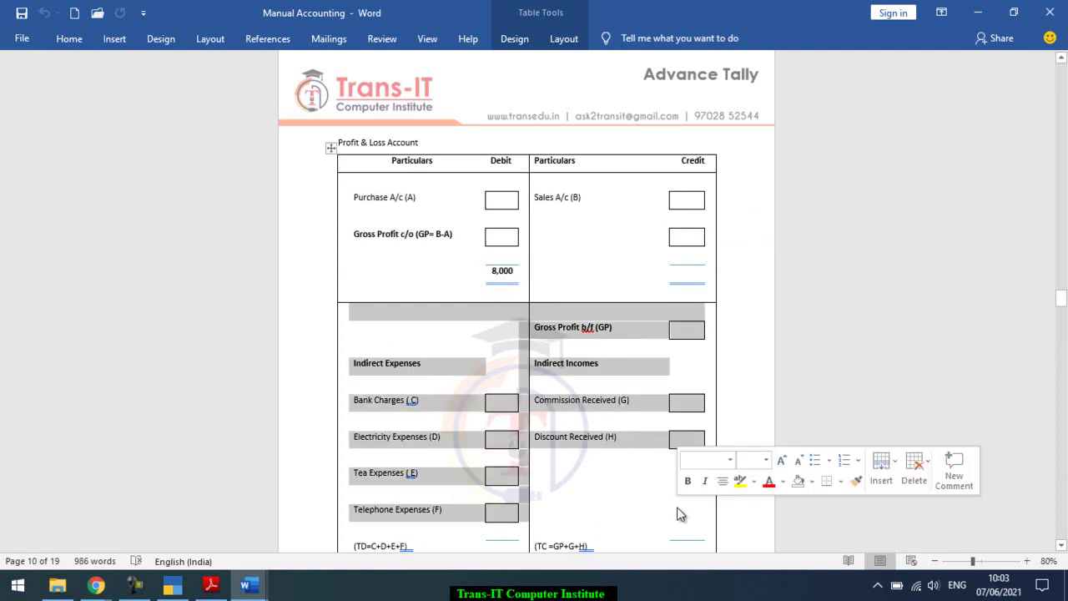
click(608, 498)
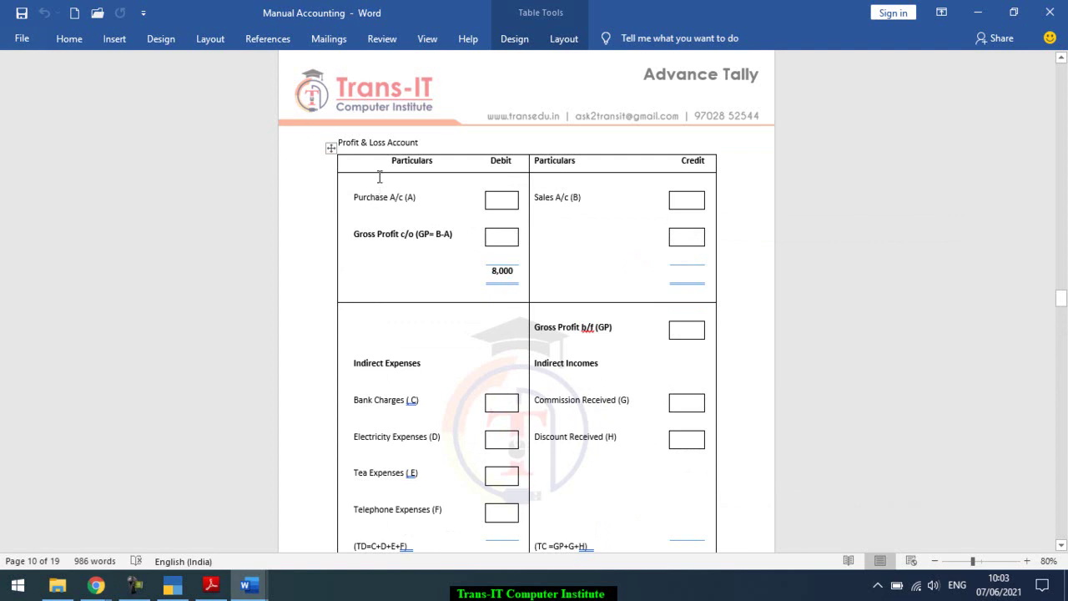
drag(376, 167, 685, 265)
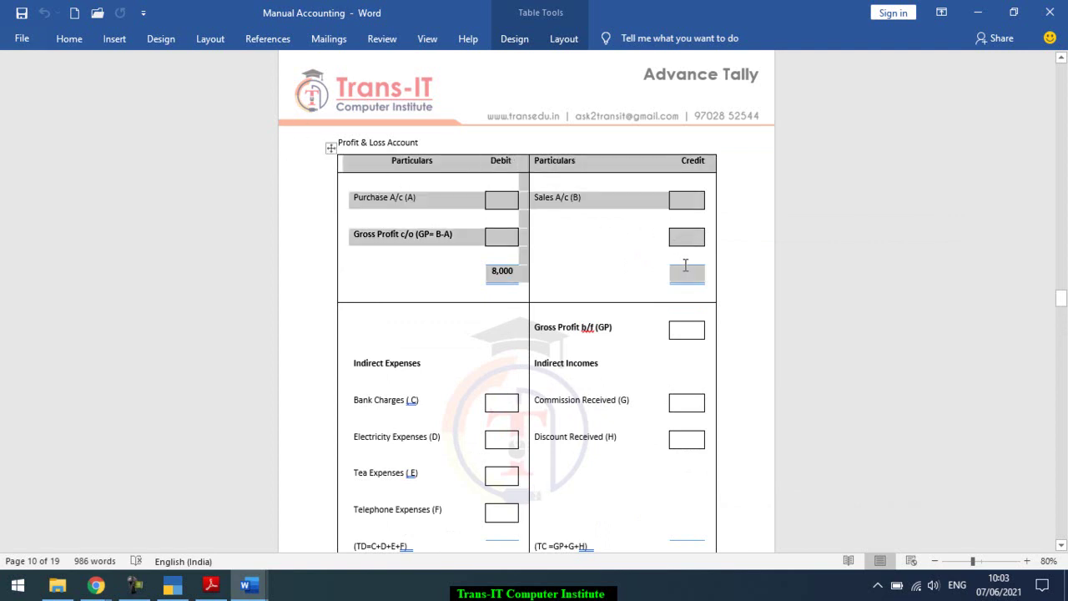
click(377, 323)
drag(443, 355, 627, 498)
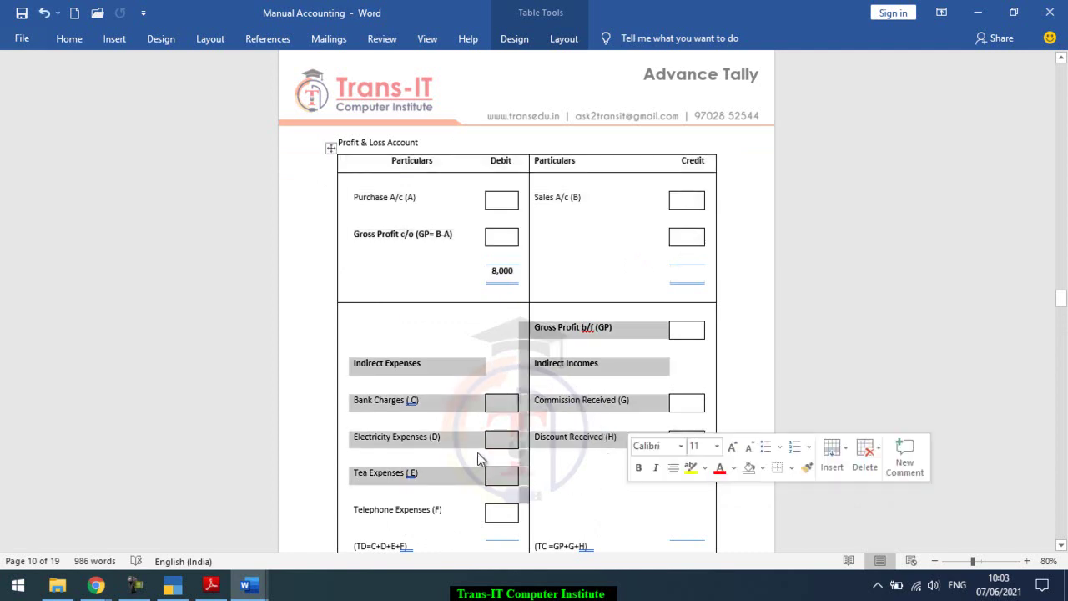
click(408, 400)
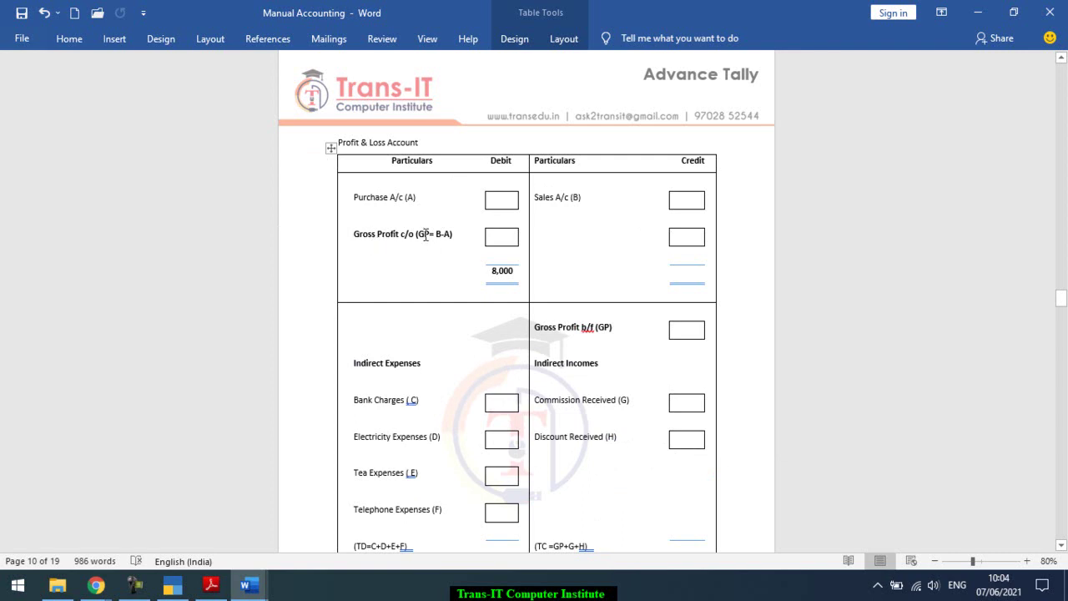
scroll(392, 251, down, 2)
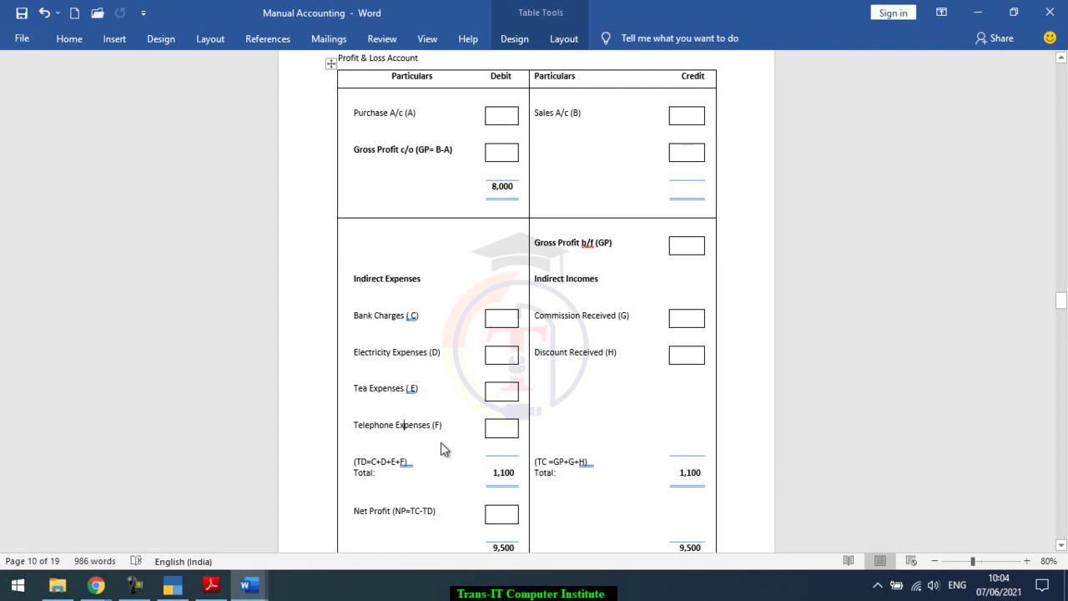
- Switch to the Basic VOucher Entry PDF in Adobe Reader and read the journal entries listed below the Payment F-5 table
key(alt+Tab)
key(alt+Tab)
key(alt+Tab)
key(alt+Tab)
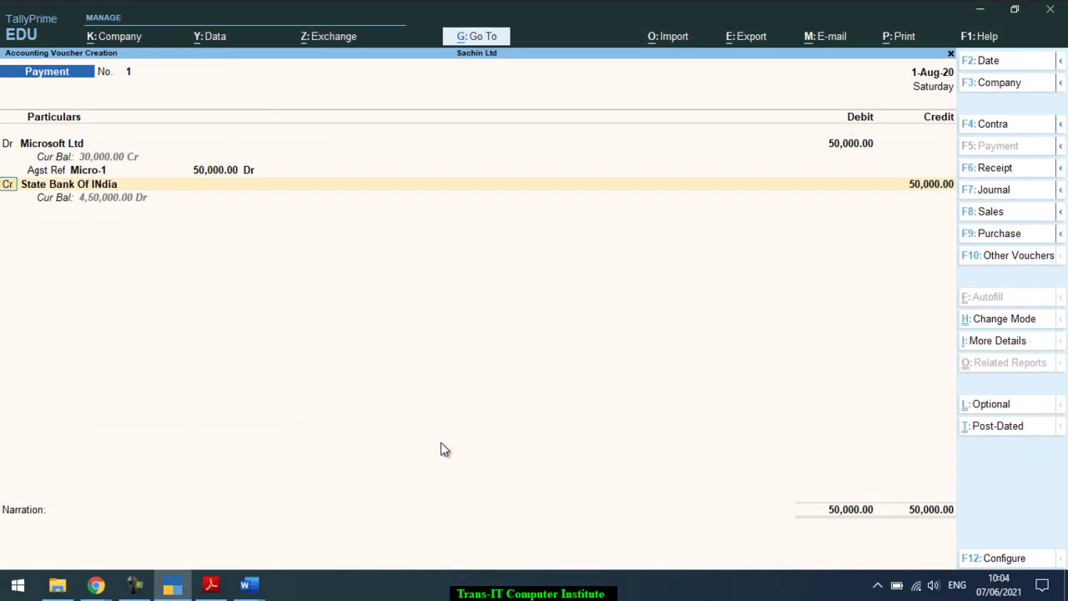
key(alt+Tab)
key(alt+Tab)
key(alt+Tab)
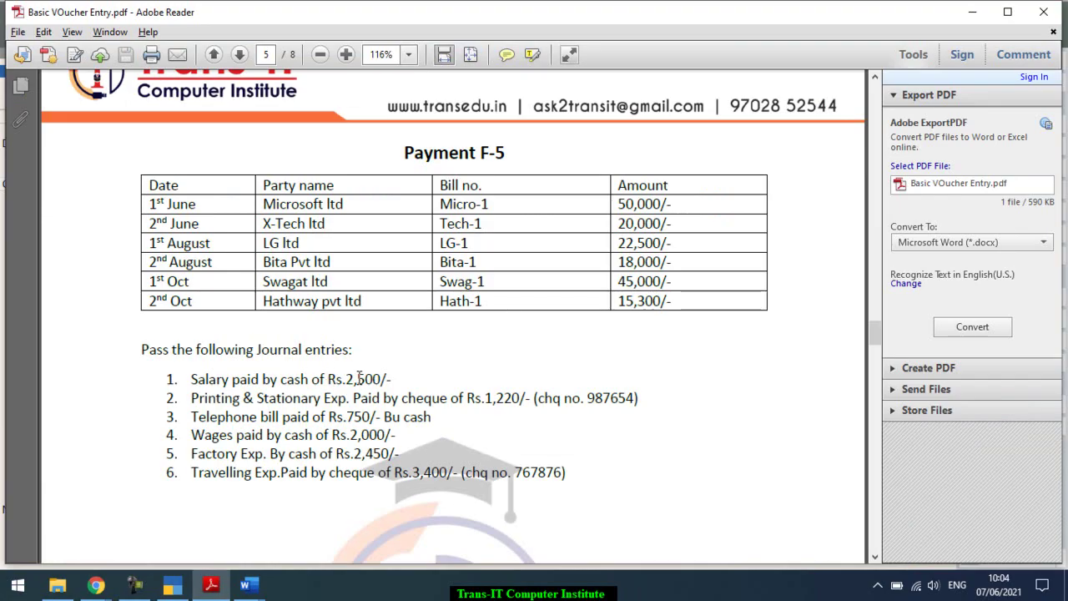
- Return to TallyPrime, discard the unsaved Microsoft Ltd payment and start a blank payment voucher
key(alt+Tab)
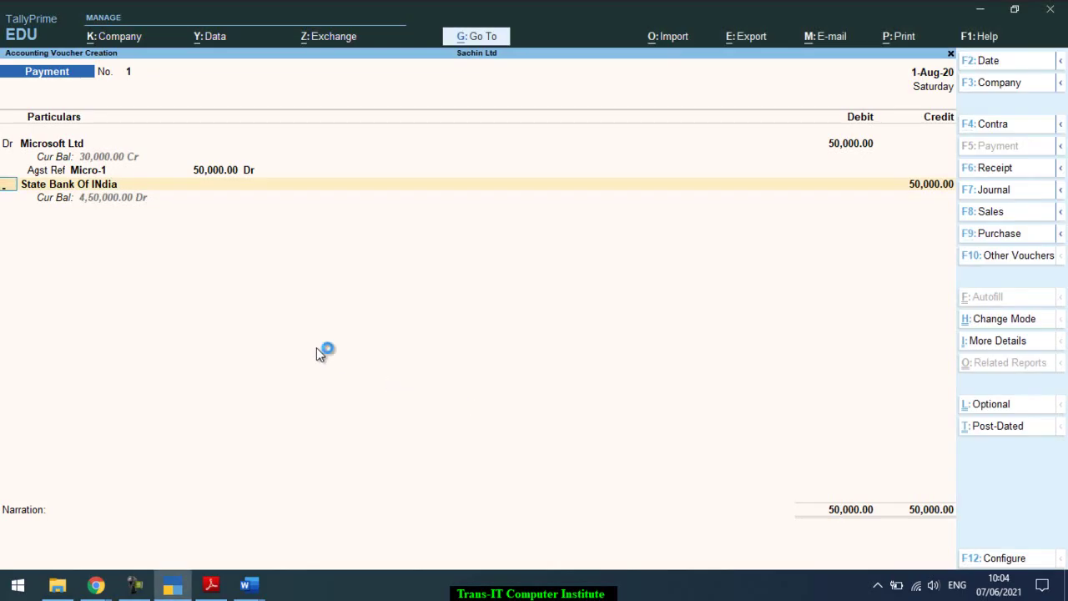
key(Escape)
key(Return)
key(Return)
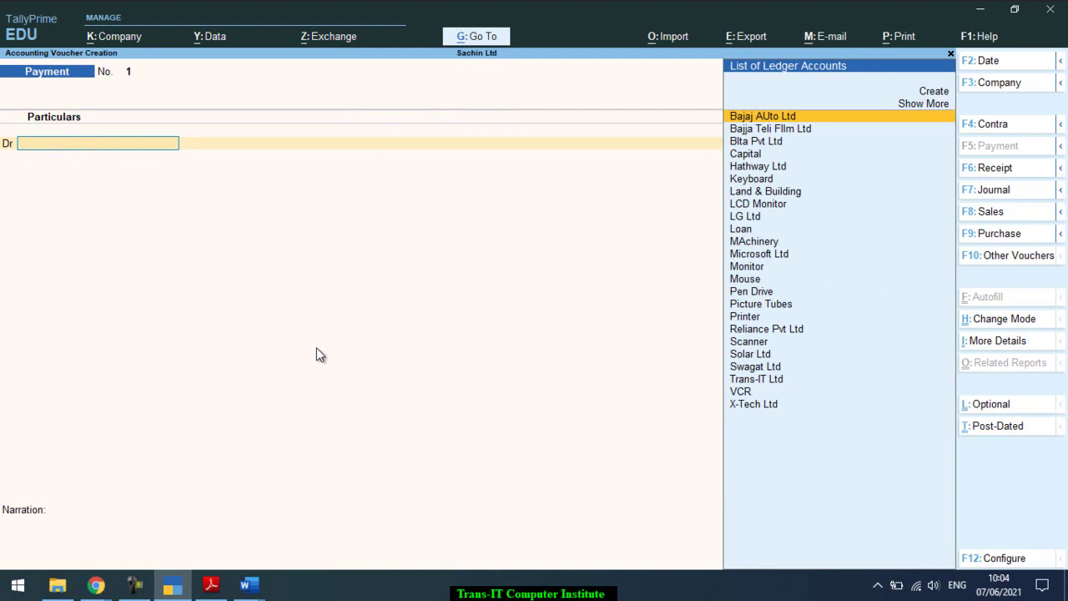
text(s)
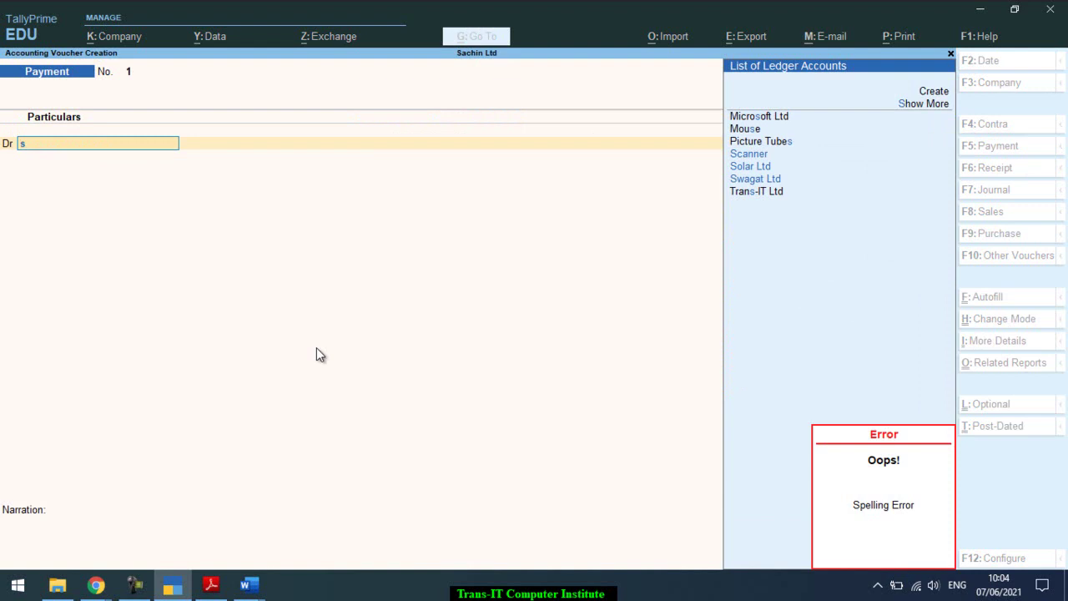
key(alt+c)
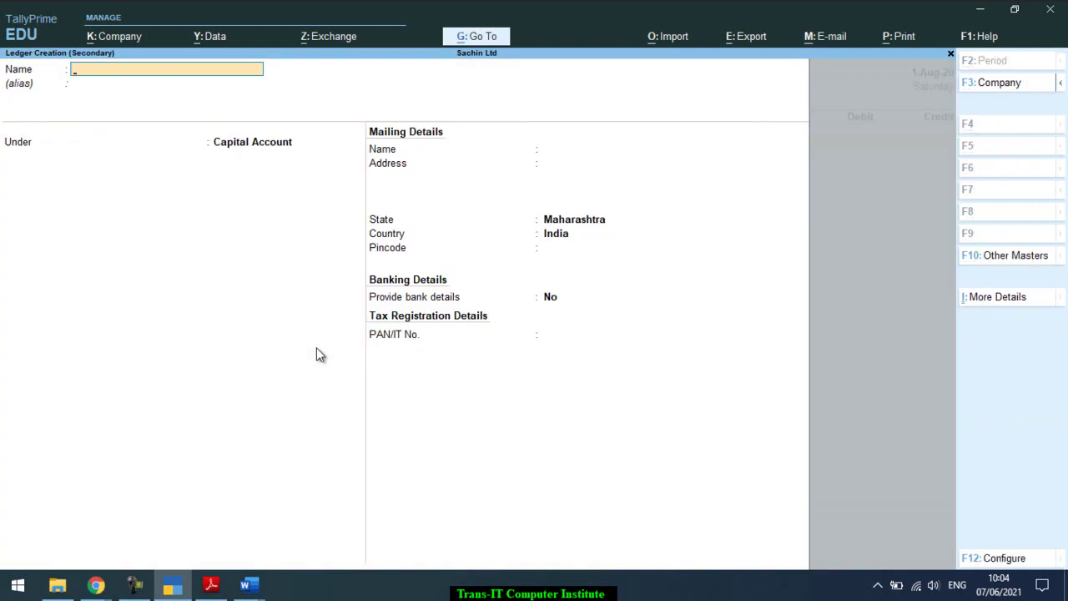
key(Escape)
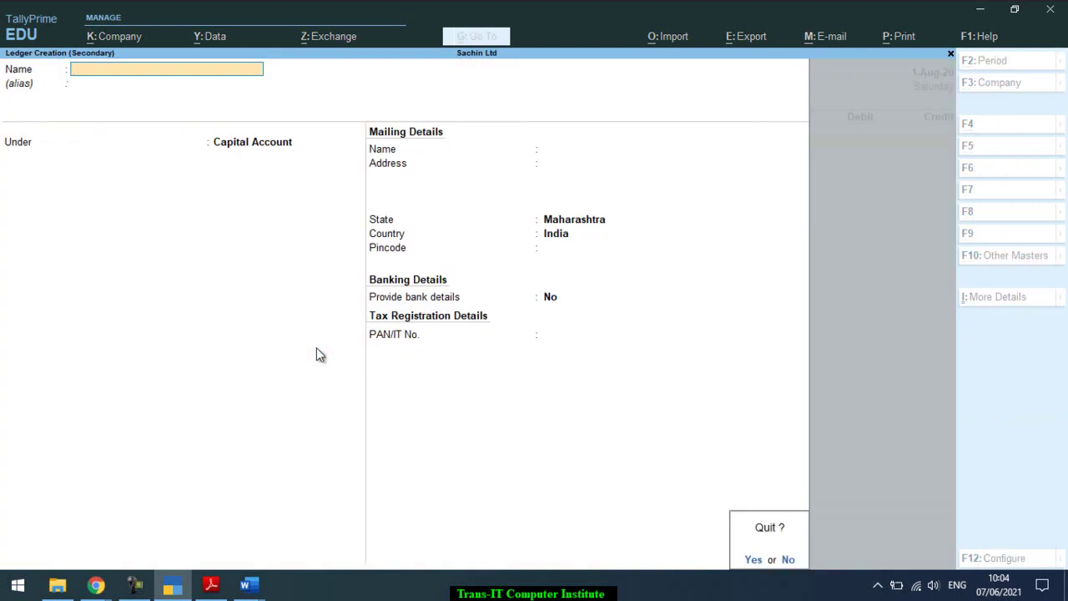
key(y)
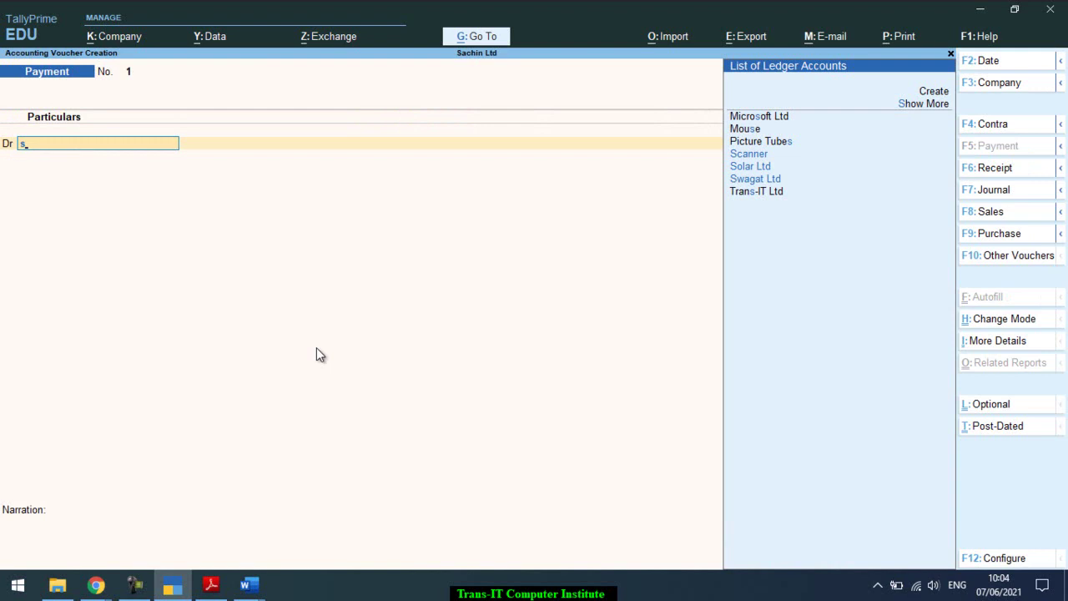
key(BackSpace)
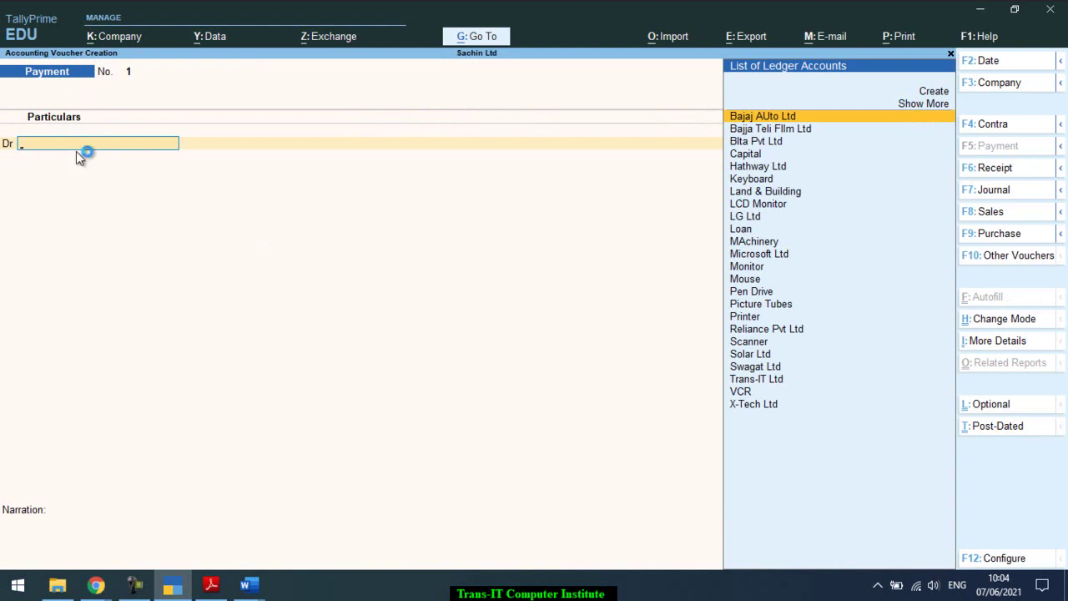
- Create a ledger named Salary under Indirect Expenses from the voucher's debit line and accept it
key(alt+c)
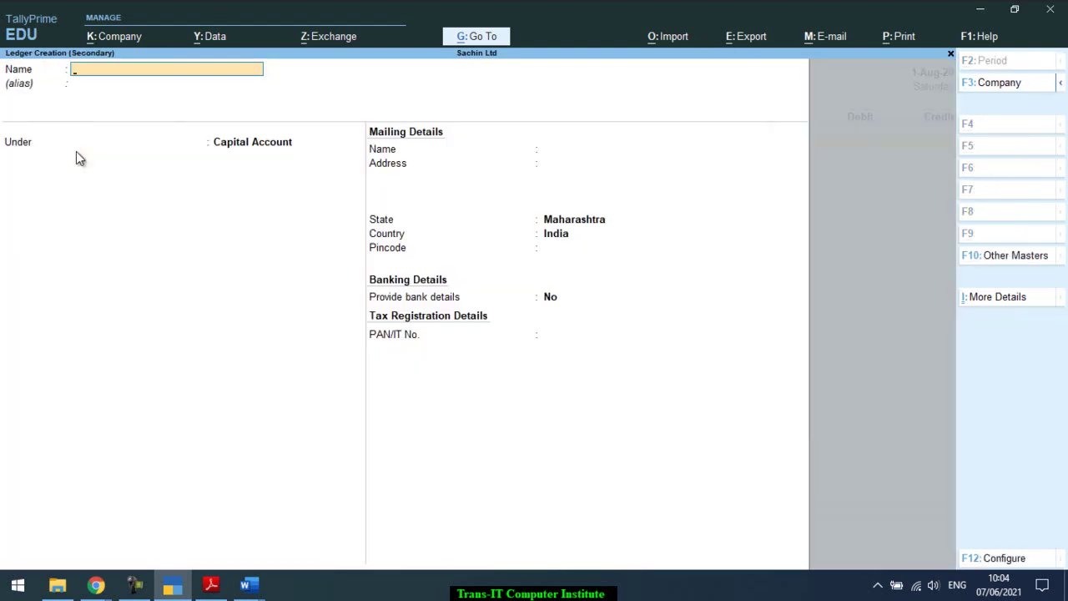
text(Salary)
key(Return)
key(Return)
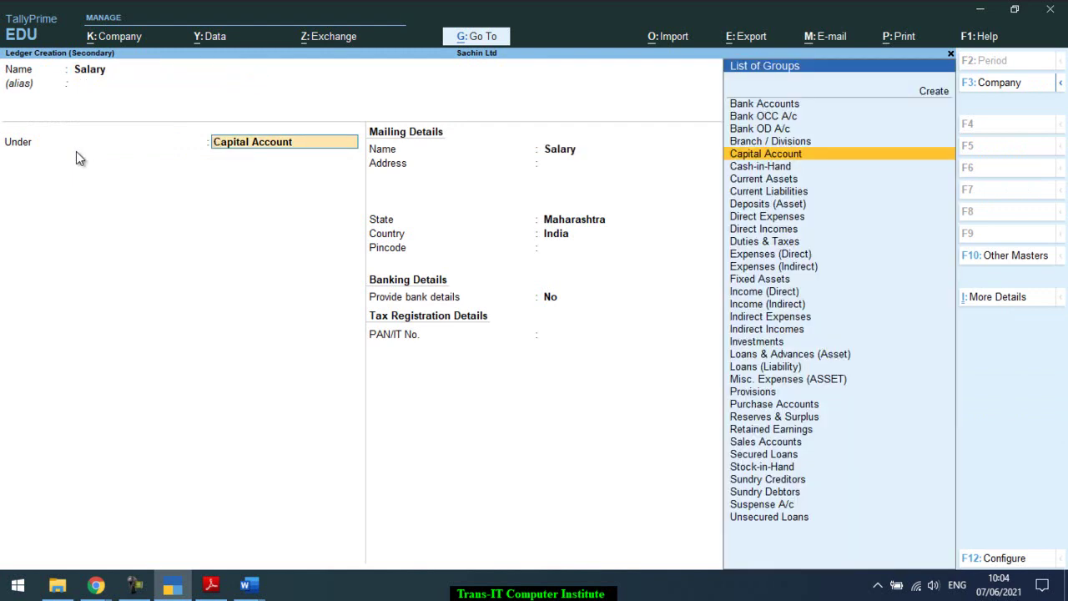
text(In)
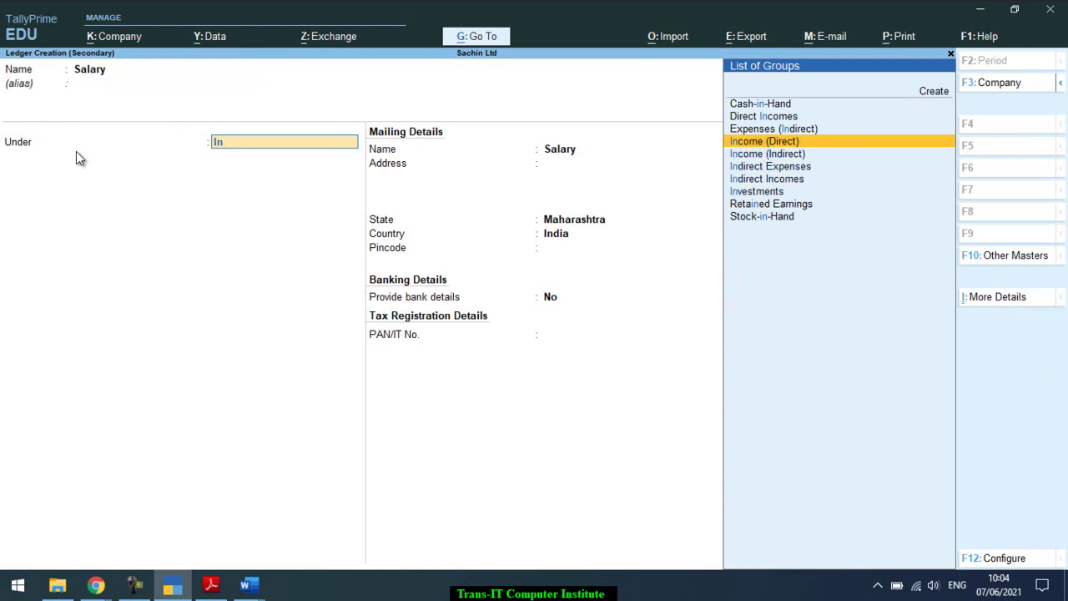
key(Down)
key(Down)
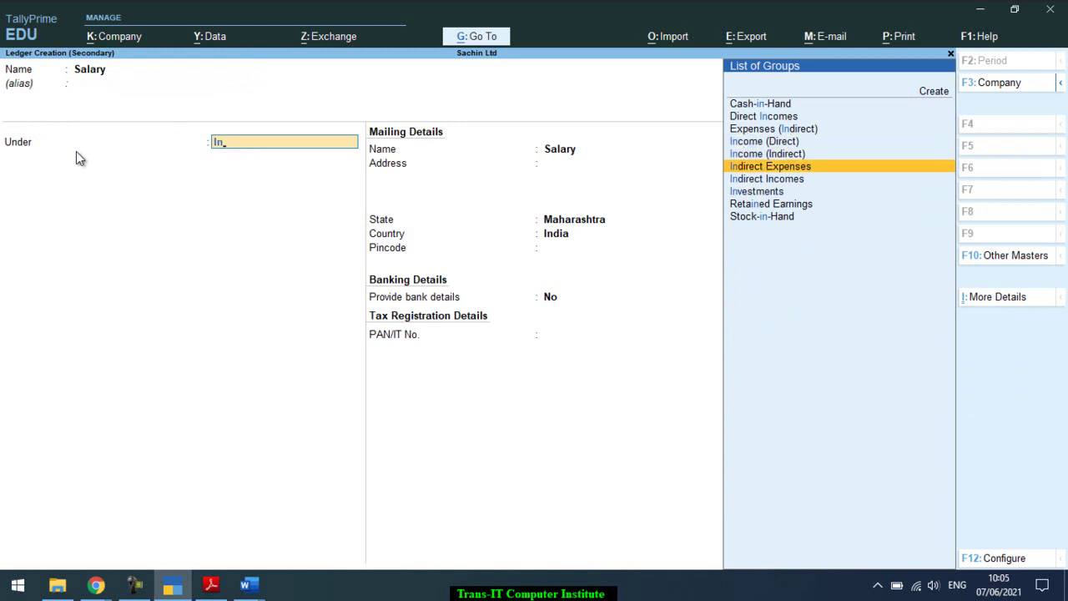
key(Return)
key(Return)
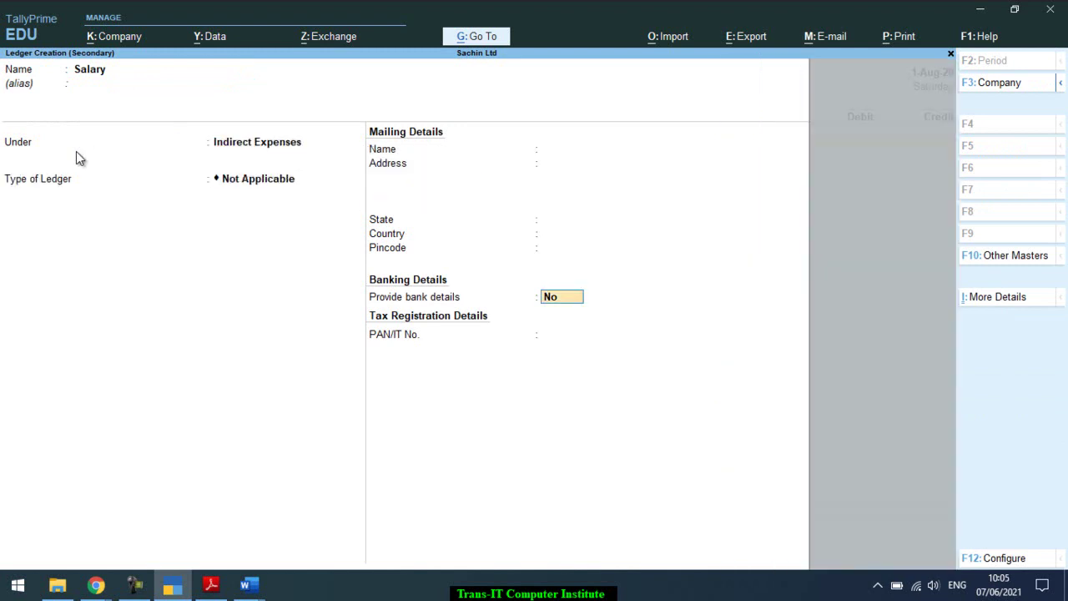
key(ctrl)
key(ctrl+a)
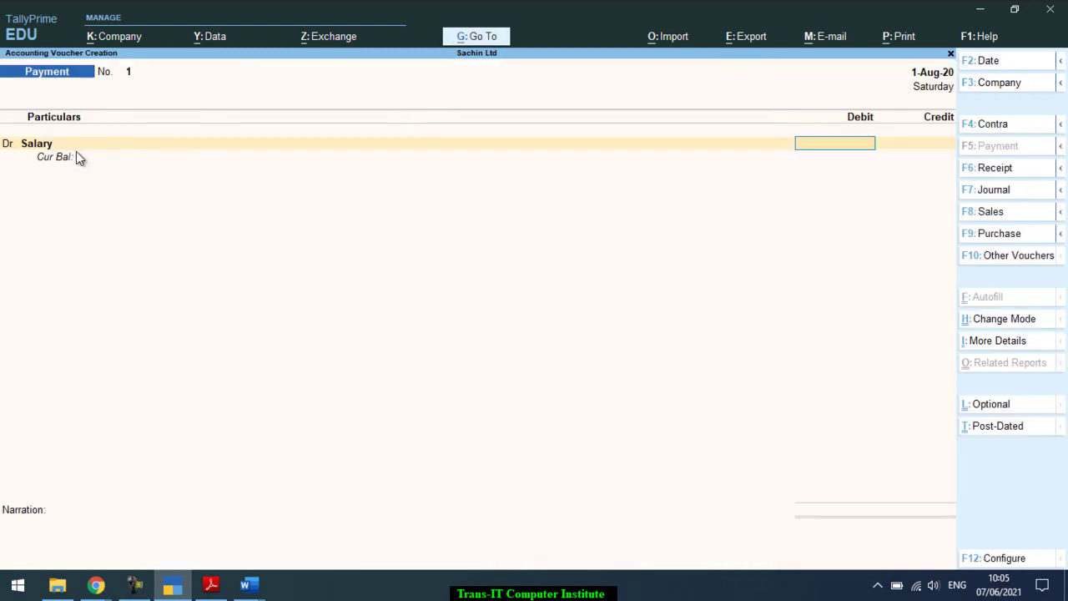
- Check the salary entry in the PDF and debit the Salary ledger with 2,500 in the payment voucher
key(alt+Tab)
key(alt+Tab)
text(2500)
key(Return)
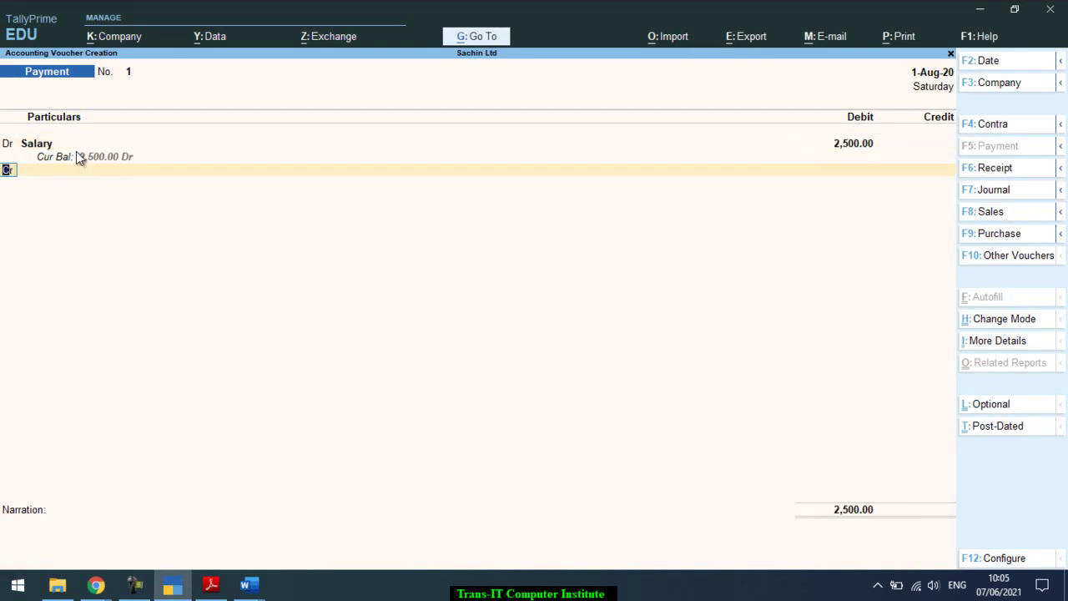
- Credit the CAsh In Hand ledger with 2,500 and switch to the Basic VOucher Entry PDF in Adobe Reader
key(Return)
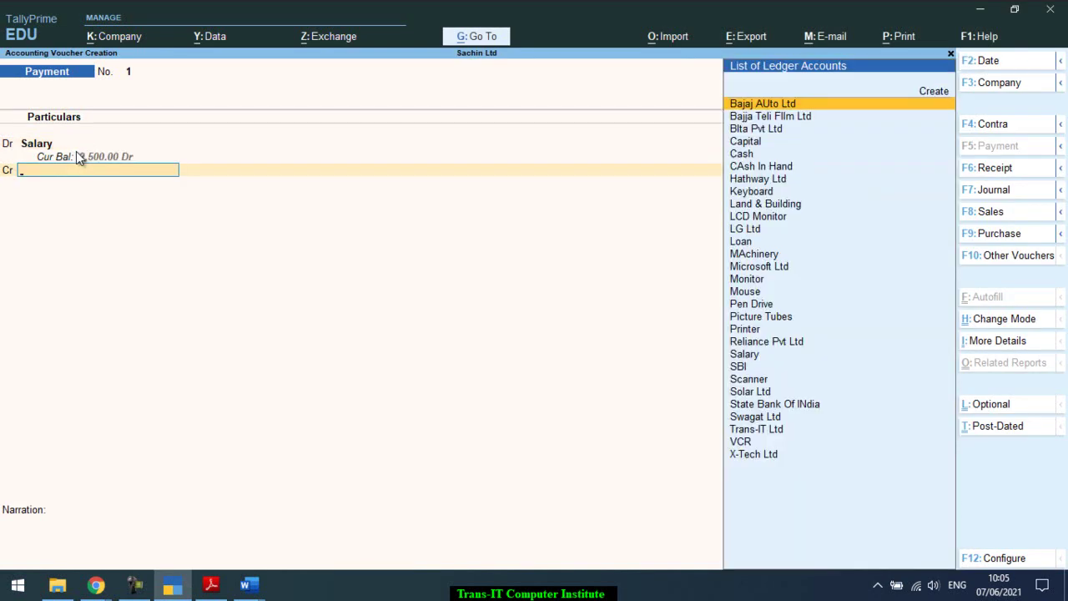
text(Ca)
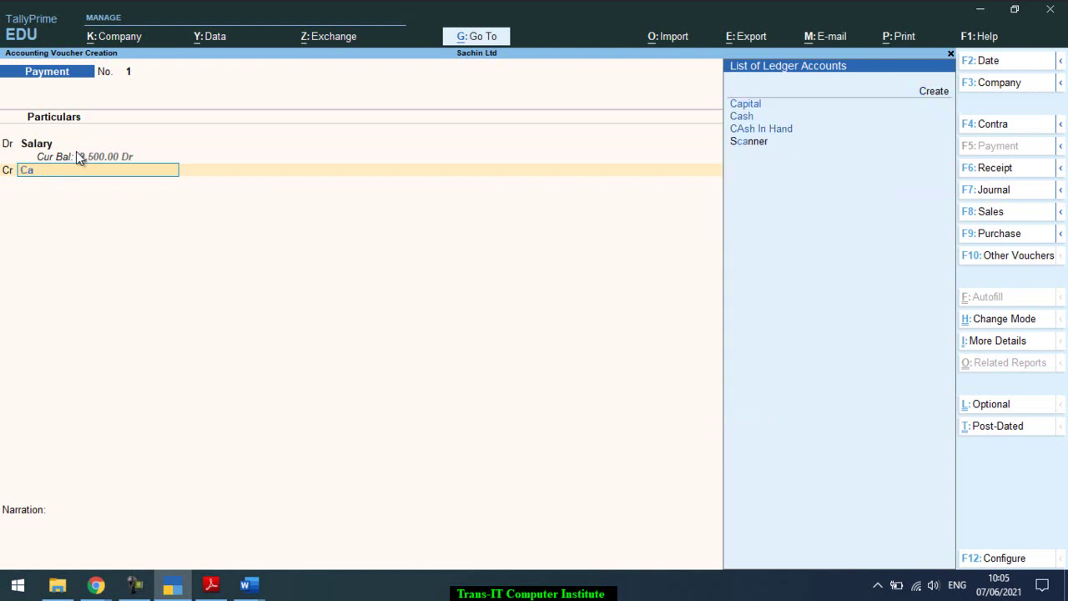
key(Down)
key(Down)
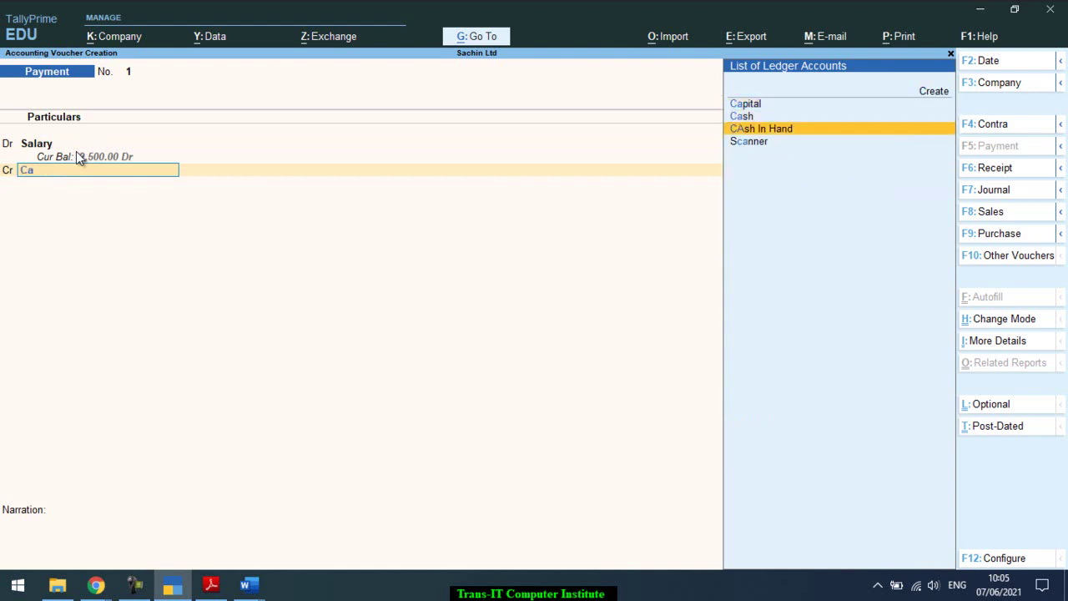
key(Return)
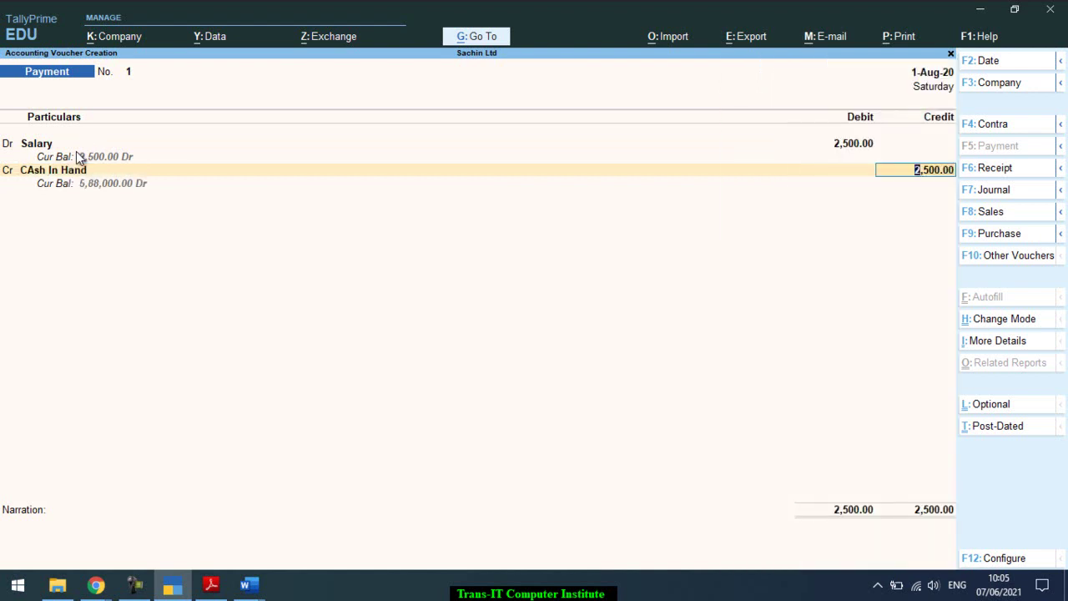
key(Return)
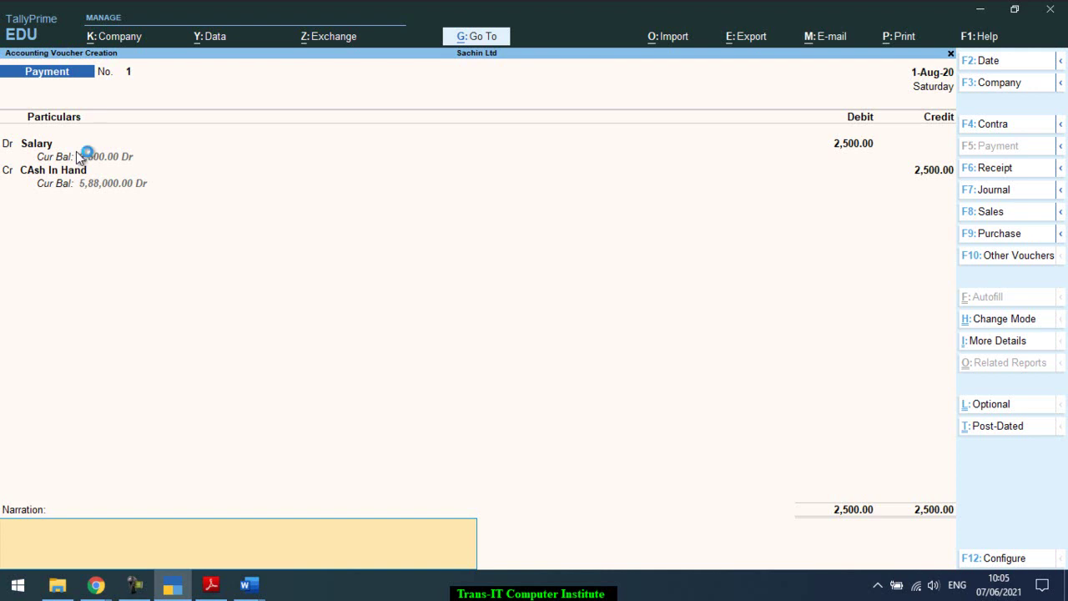
key(alt+Tab)
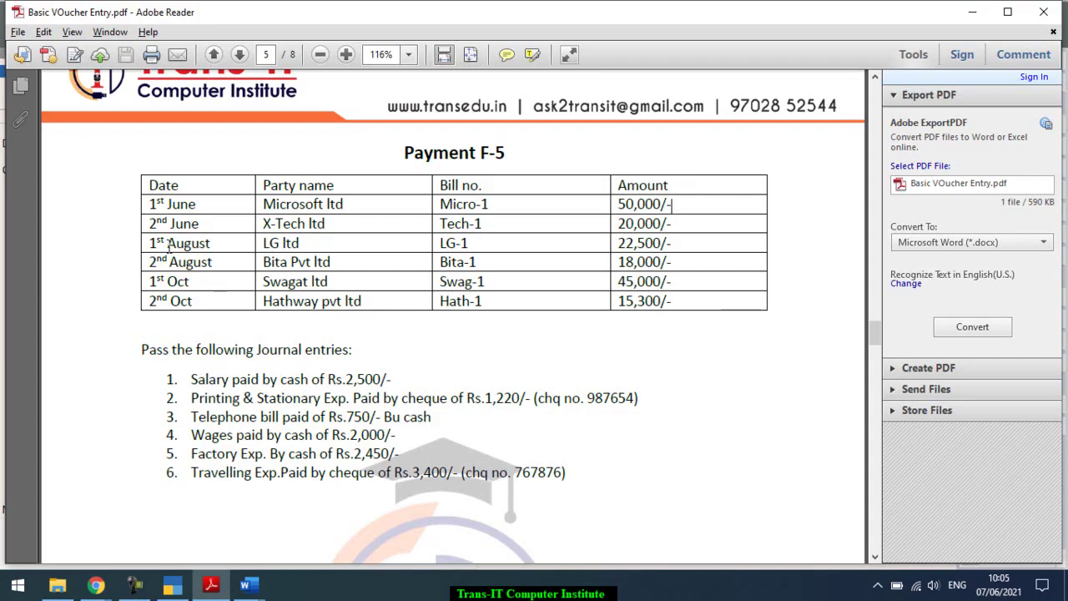
- Check the wages and factory expense entries in the PDF, return to TallyPrime and save the salary payment voucher
triple_click(214, 433)
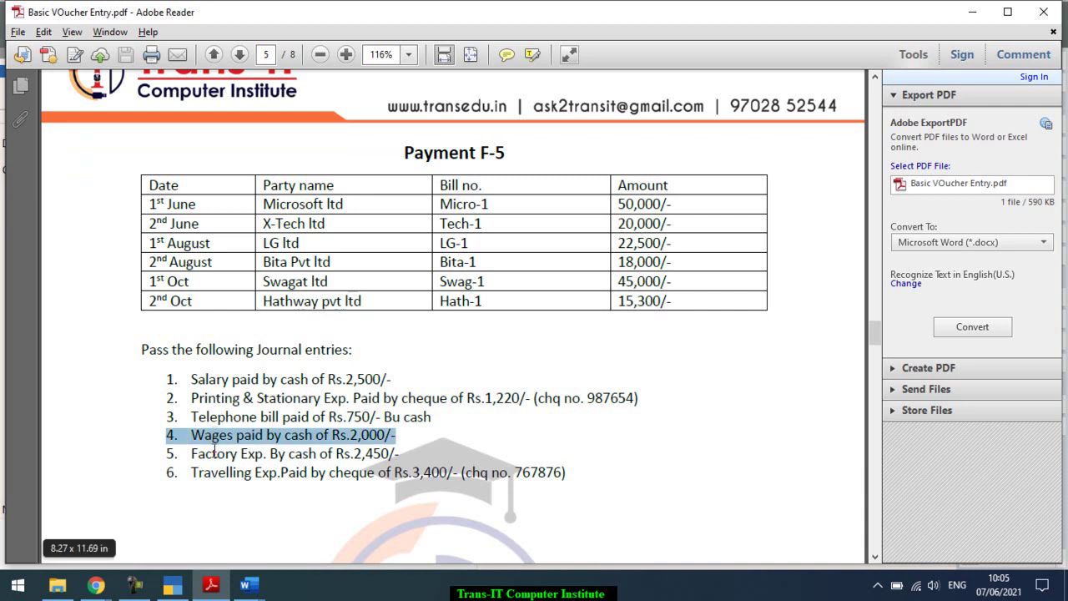
triple_click(215, 453)
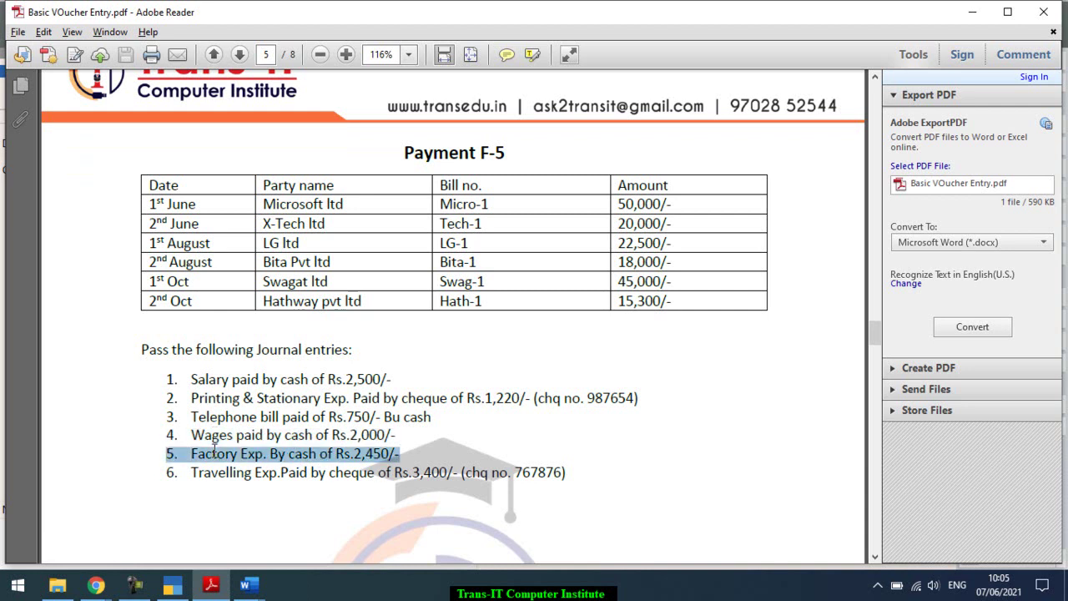
key(alt+Tab)
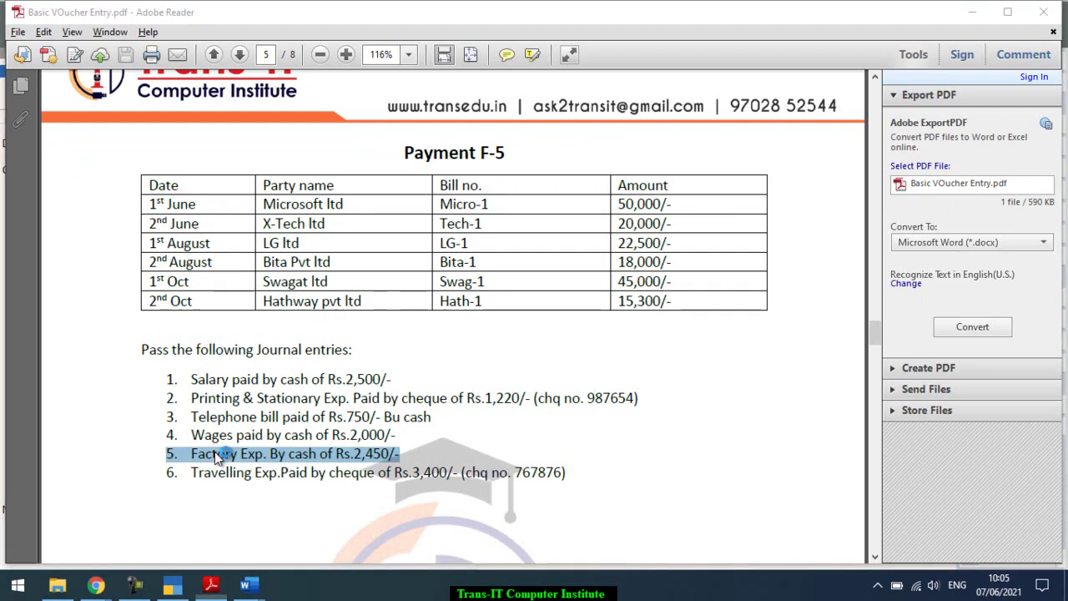
key(ctrl)
key(ctrl+a)
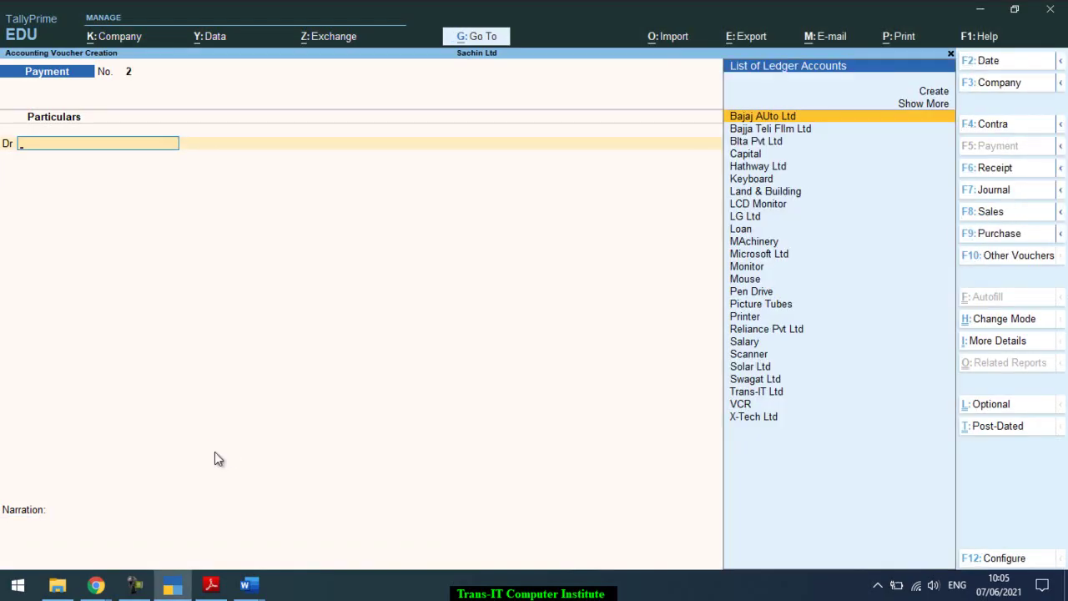
- Create a ledger named Factory Expenses under Direct Expenses from the new payment voucher's debit line and accept it
key(alt)
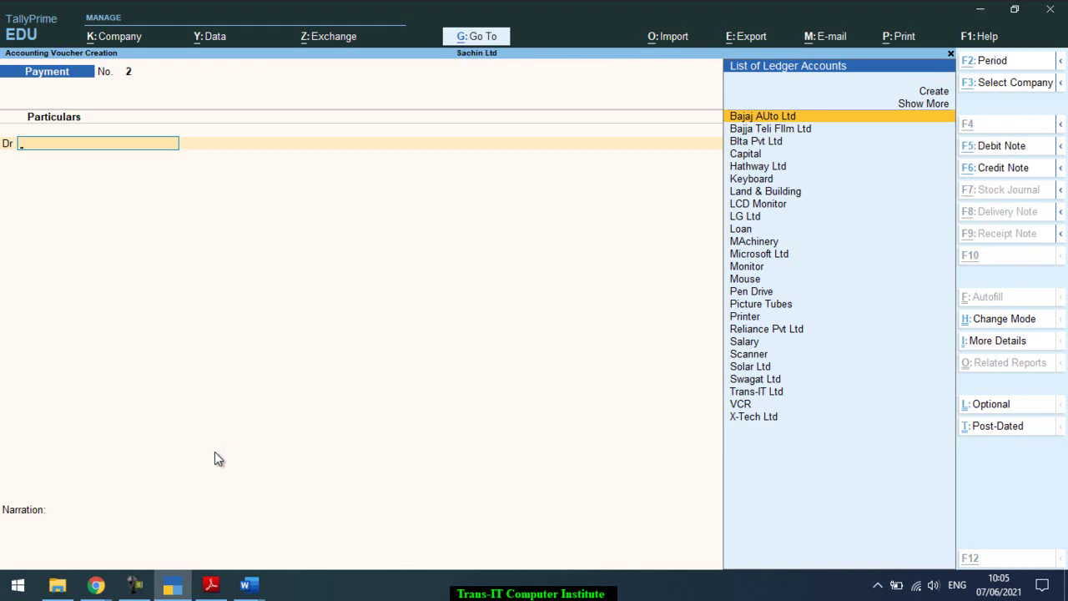
text(f)
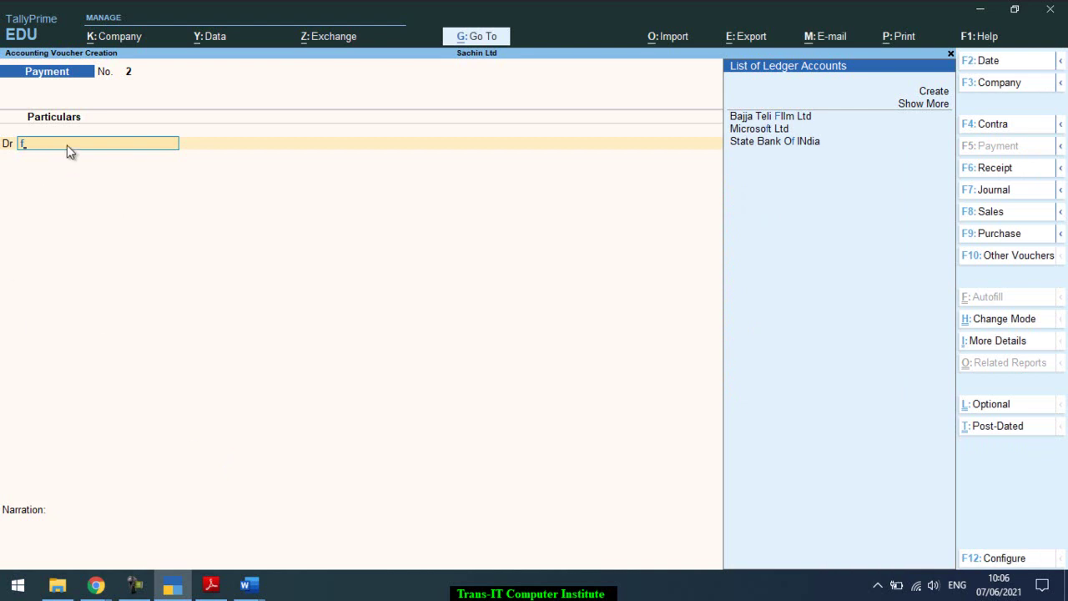
key(alt+c)
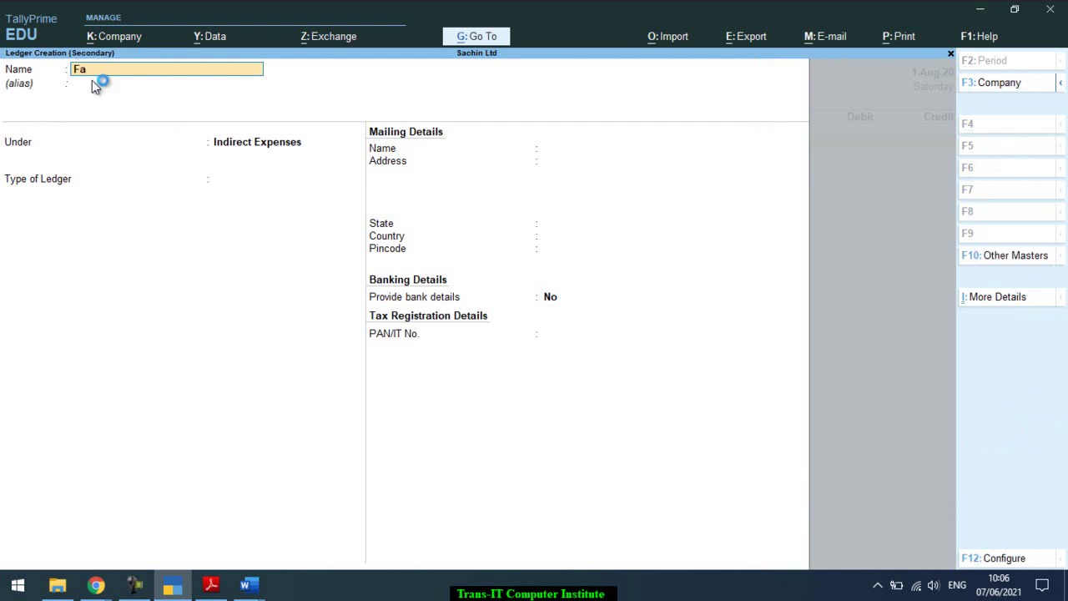
text(Factory Expenses)
key(Return)
key(Return)
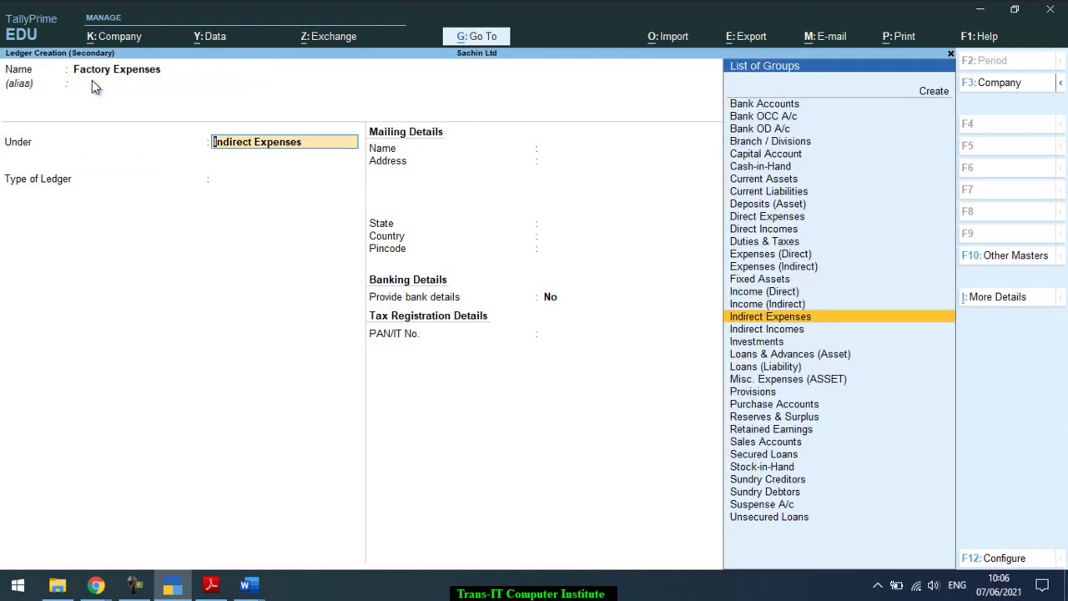
text(Dir)
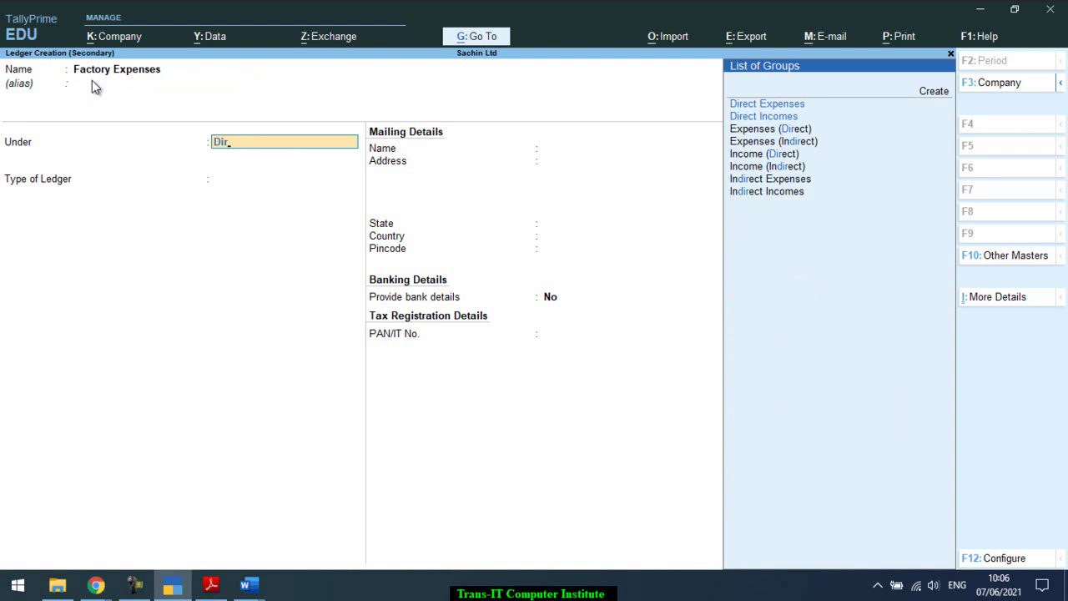
key(Return)
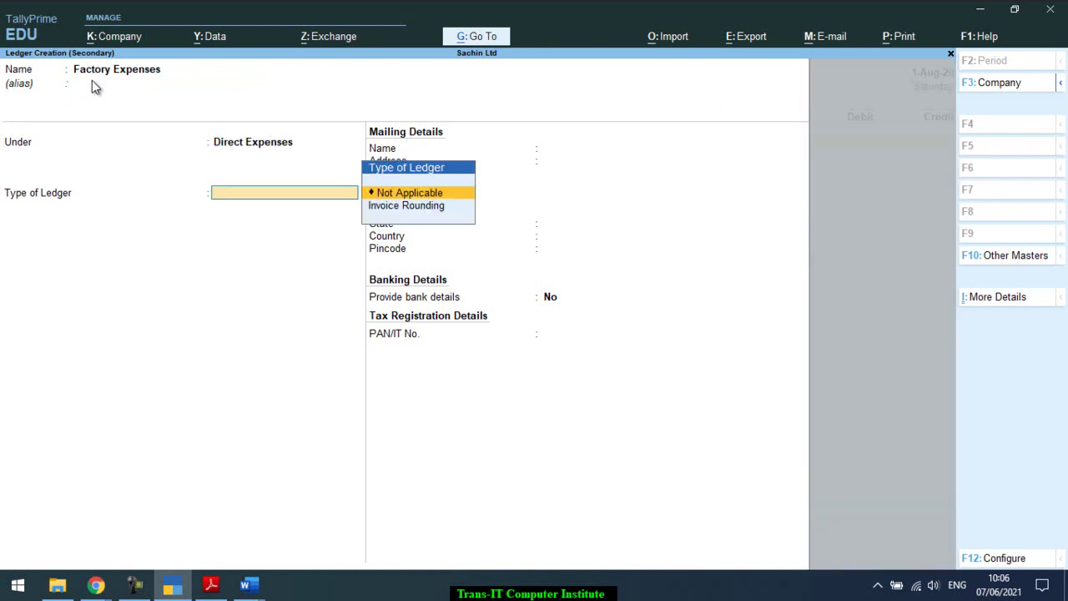
key(Return)
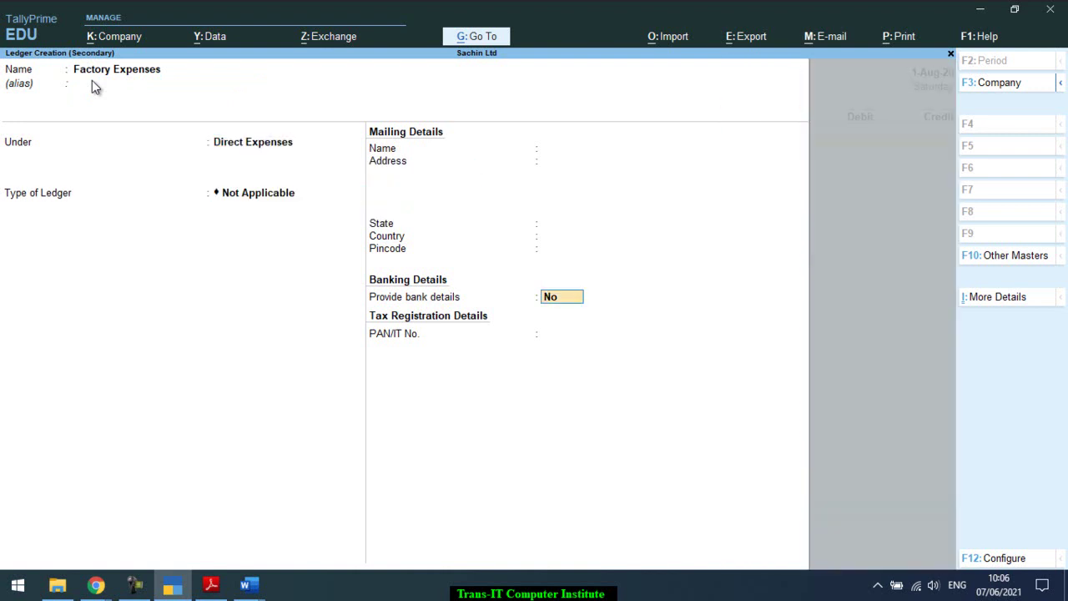
key(ctrl+a)
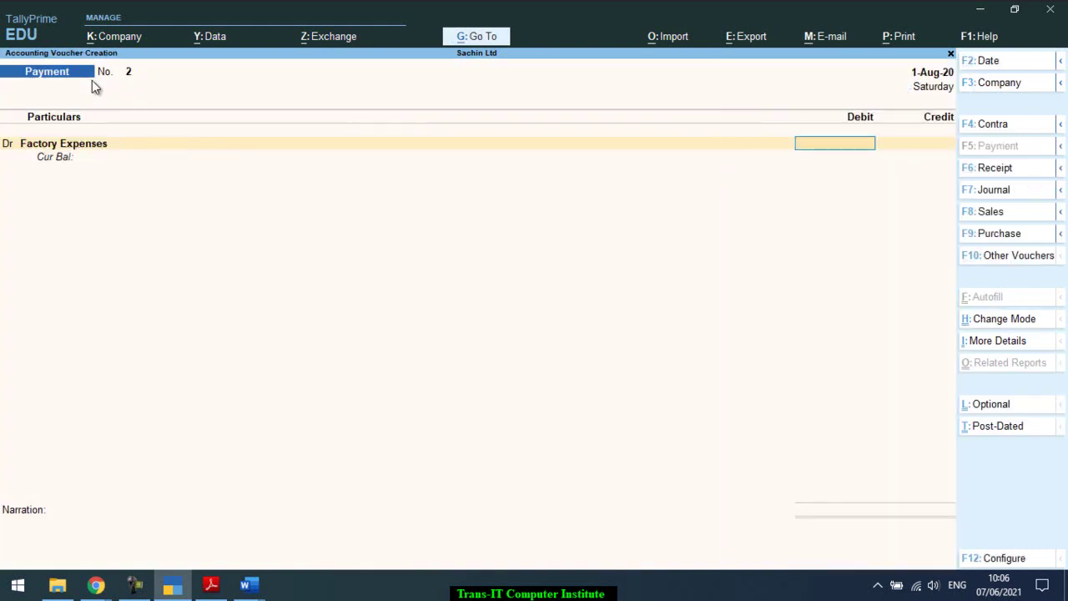
- Check the factory expense amount in the PDF, debit Factory Expenses with 2,450 and credit CAsh In Hand with 2,450
key(alt+Tab)
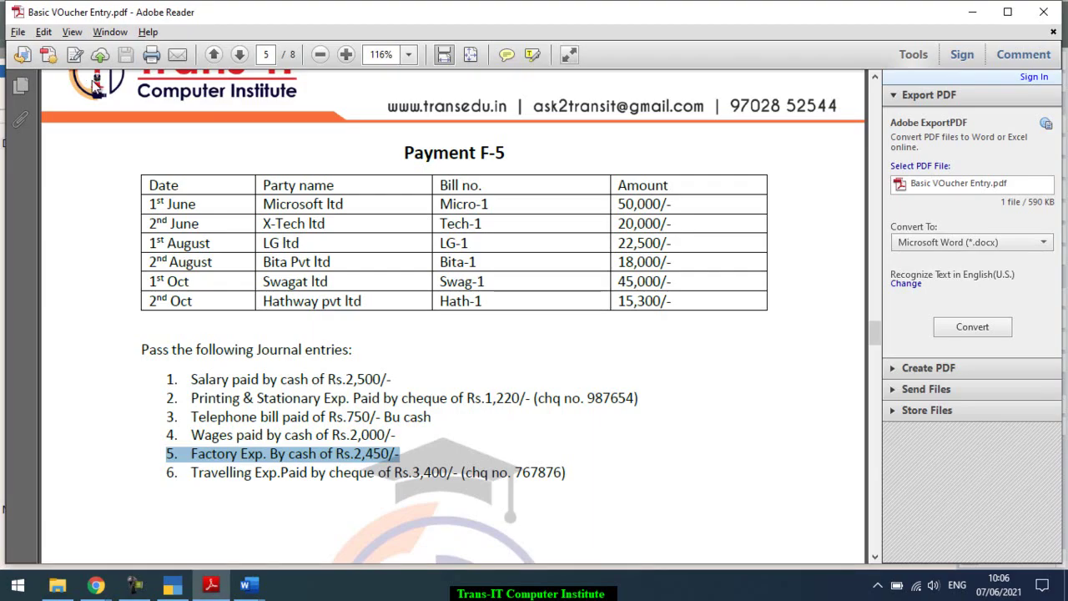
key(alt+Tab)
text(2450)
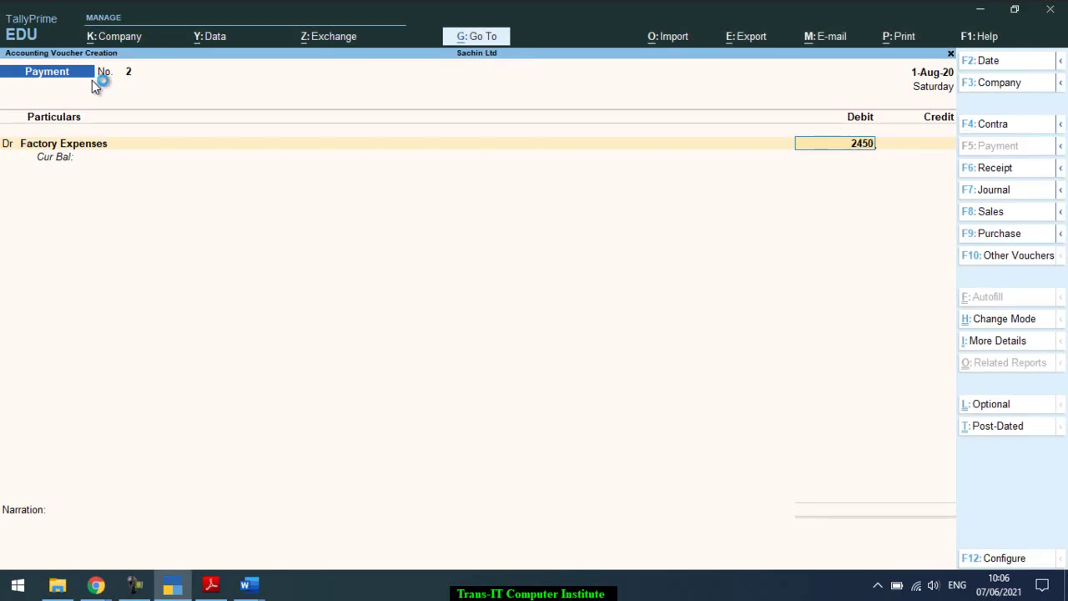
key(Return)
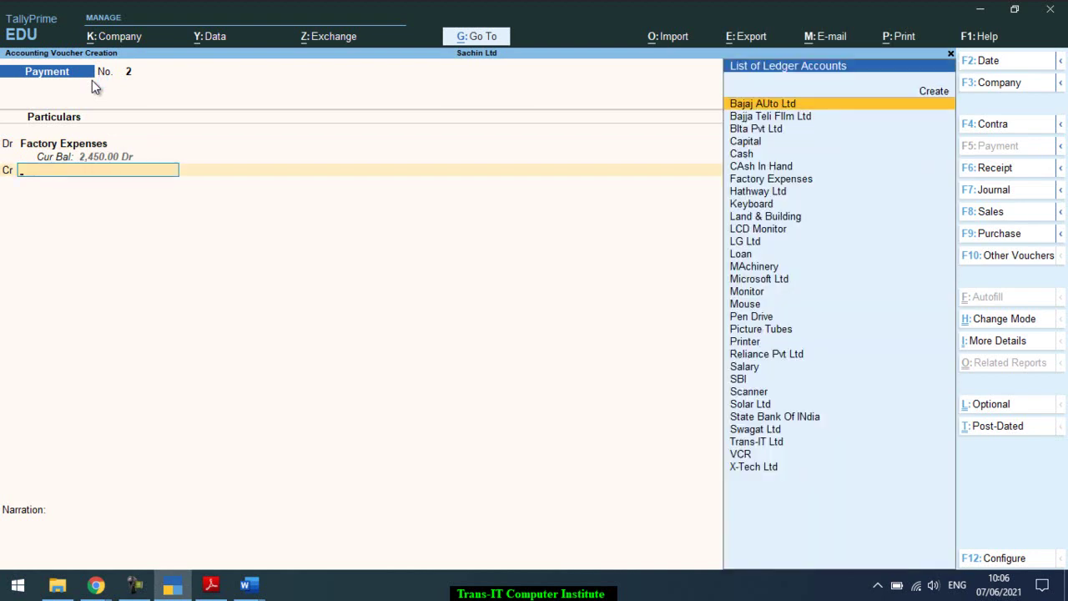
text(Ca)
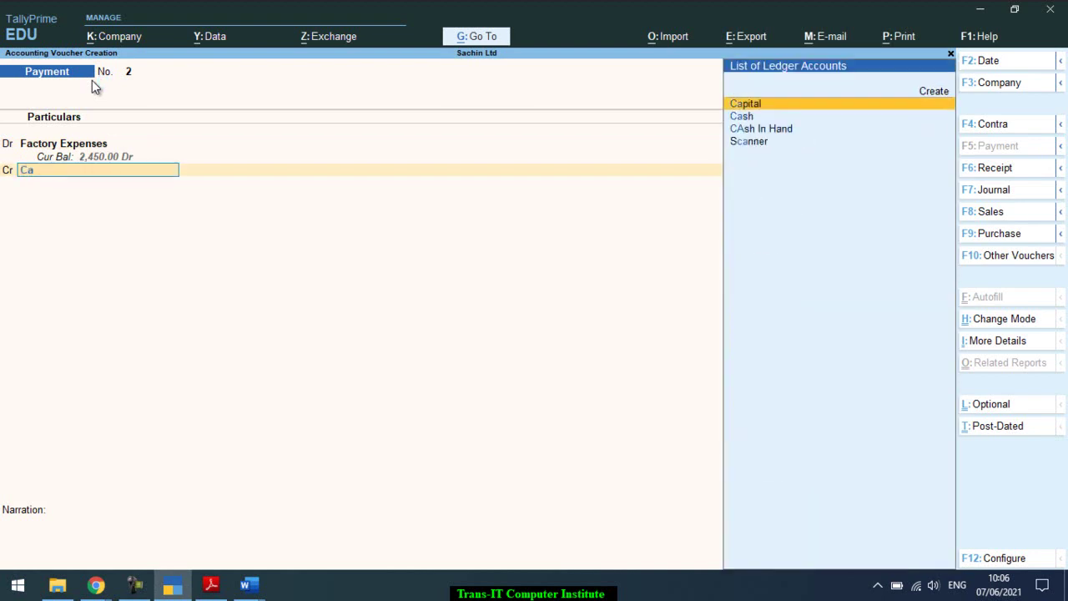
key(Down)
key(Down)
key(Return)
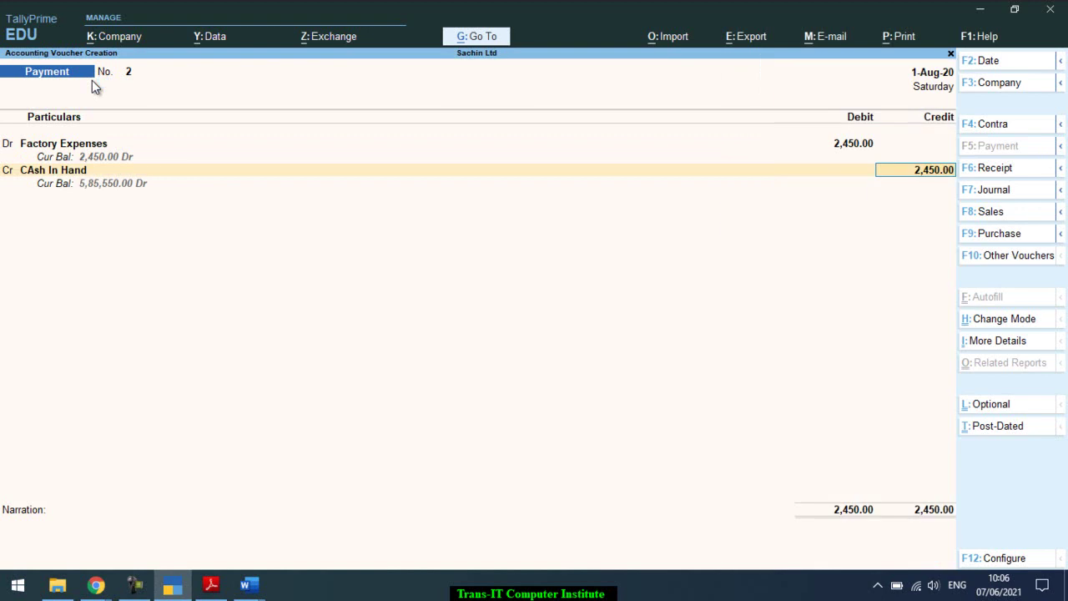
key(Return)
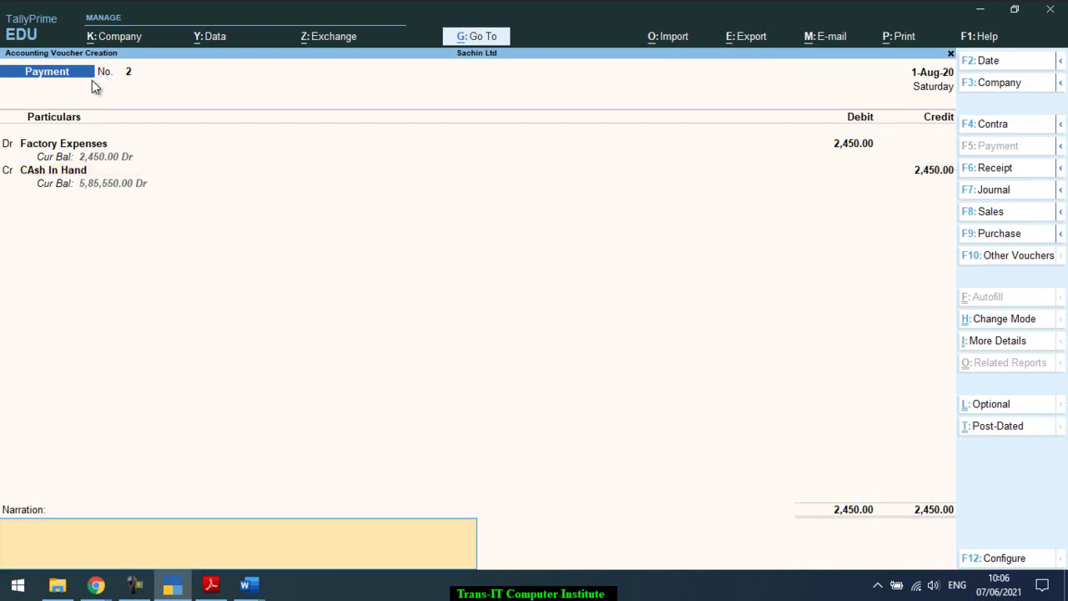
- Add the narration "Being Dues Paid" and accept the factory expenses payment voucher
key(ctrl)
text(Being Dues Paid)
key(Return)
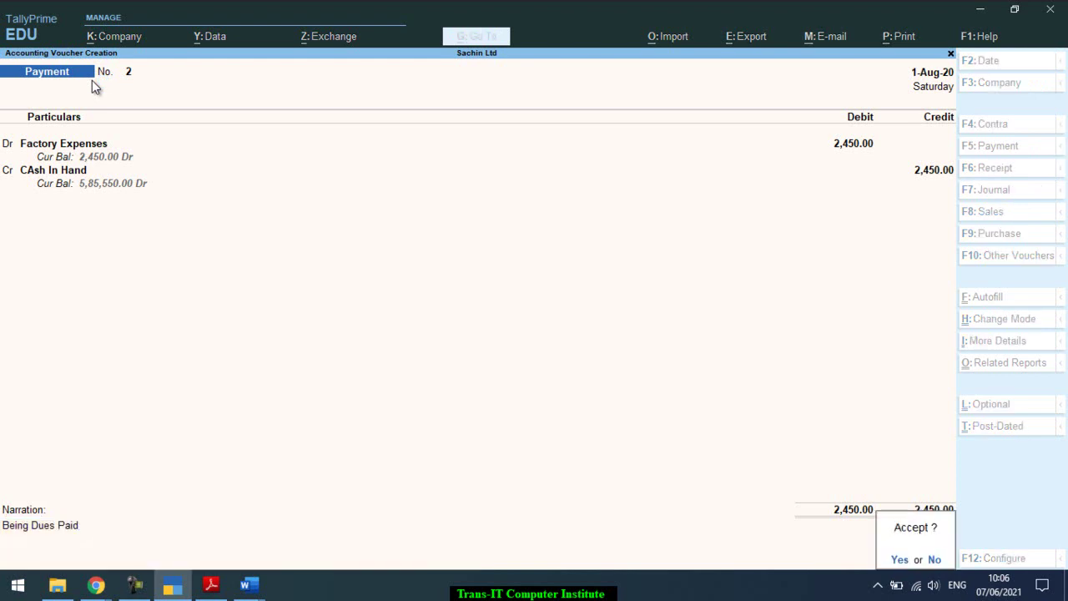
key(Return)
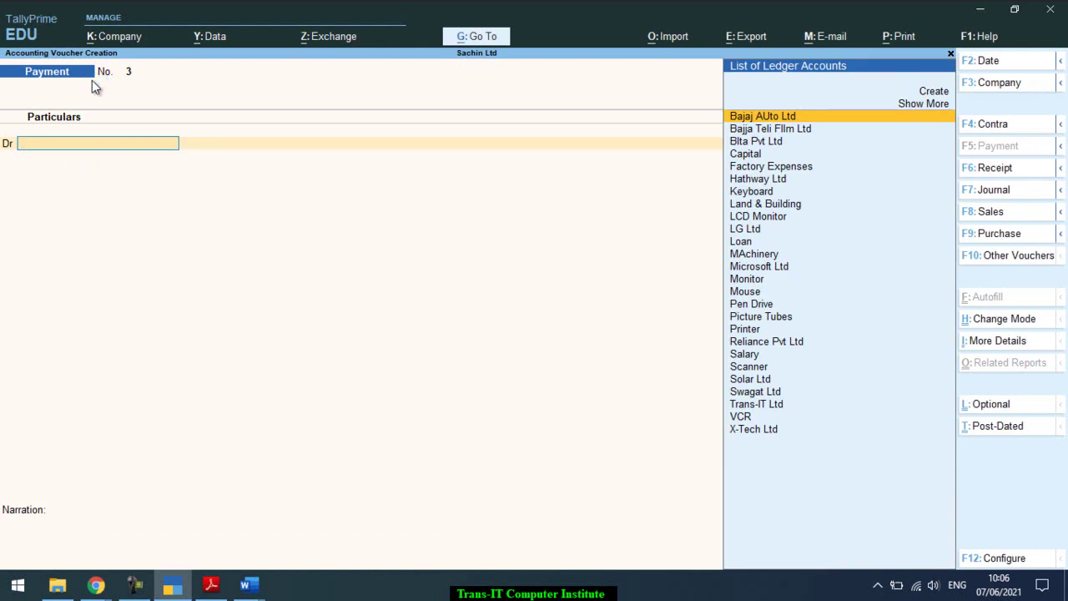
- Leave voucher entry and view the Profit & Loss A/c in detailed form with the individual ledgers
key(Escape)
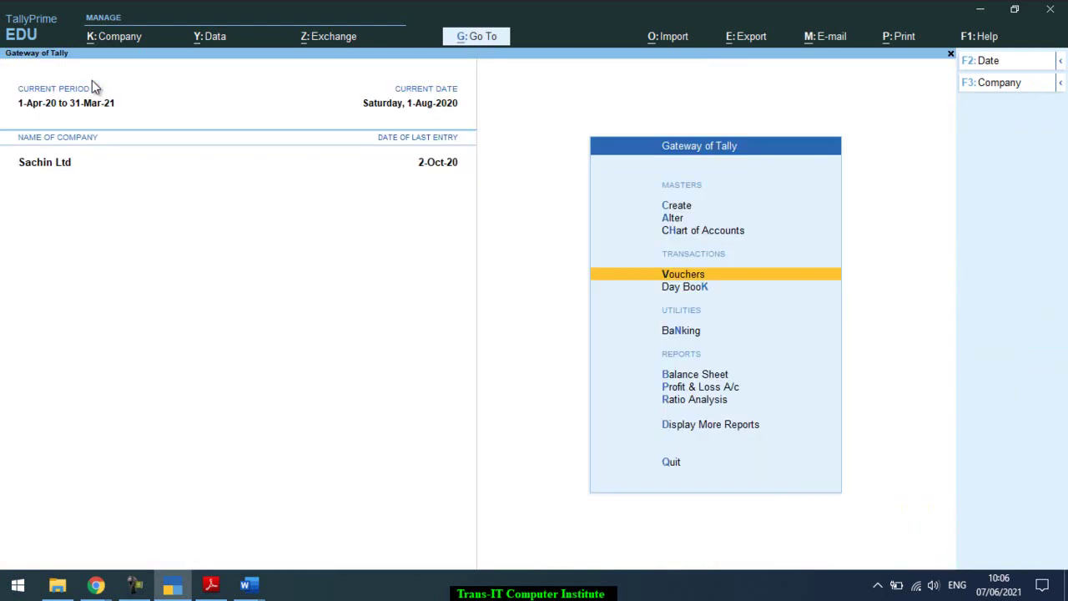
key(Down)
key(Down)
key(Down)
key(Down)
key(Return)
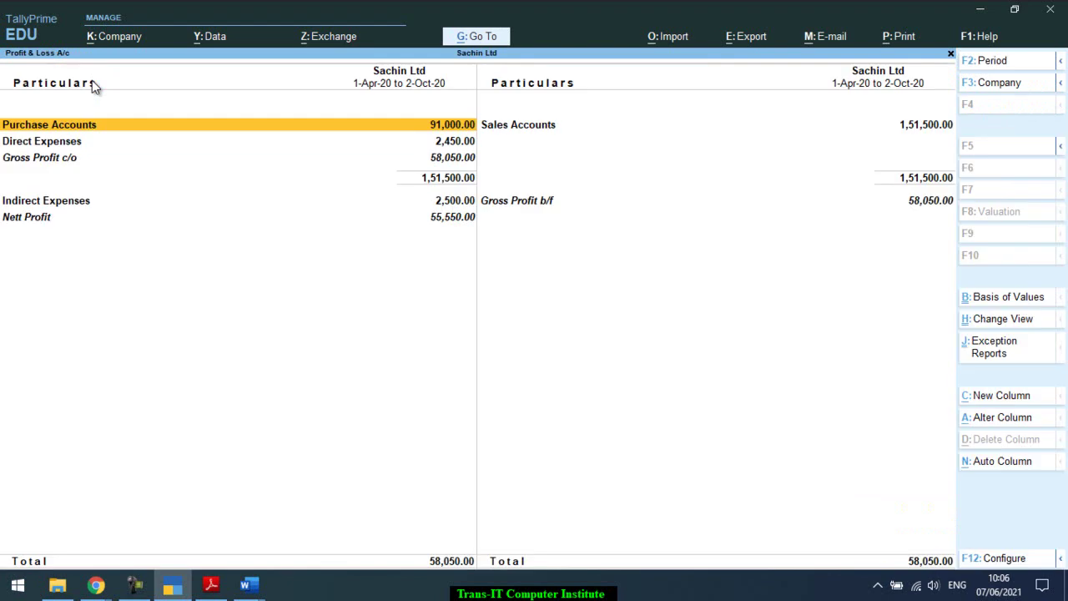
key(alt+F5)
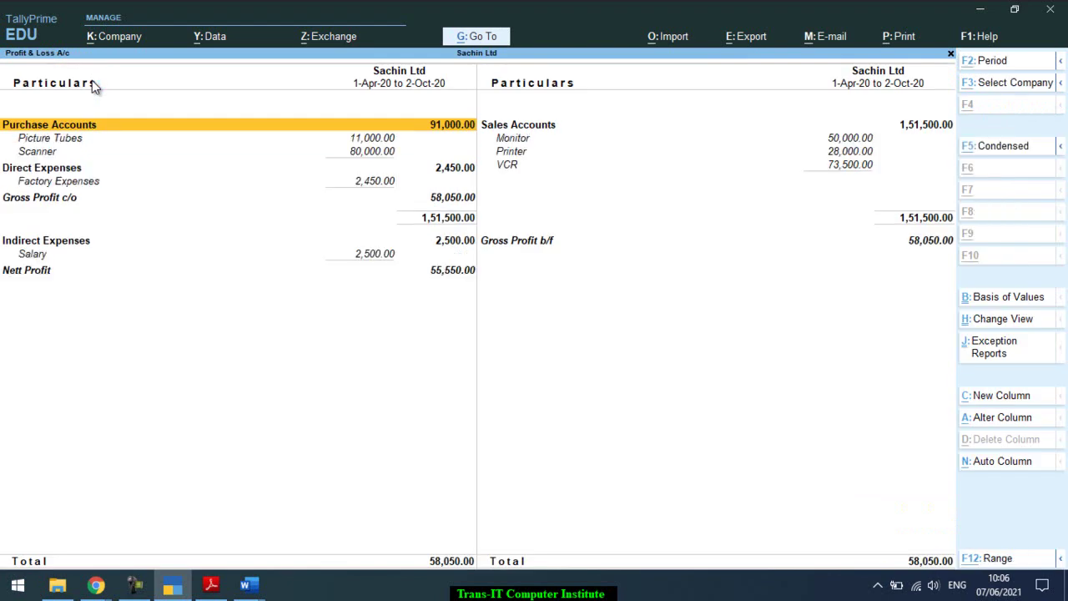
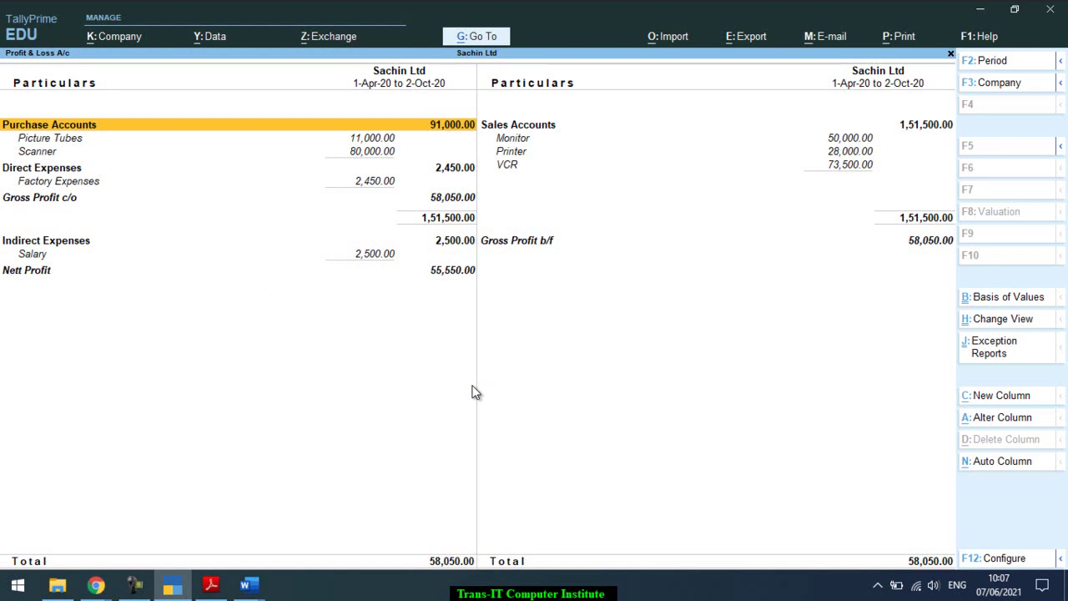
- Glance at the exercise PDF, close the Profit & Loss A/c in TallyPrime and start a blank payment voucher
key(alt+Tab)
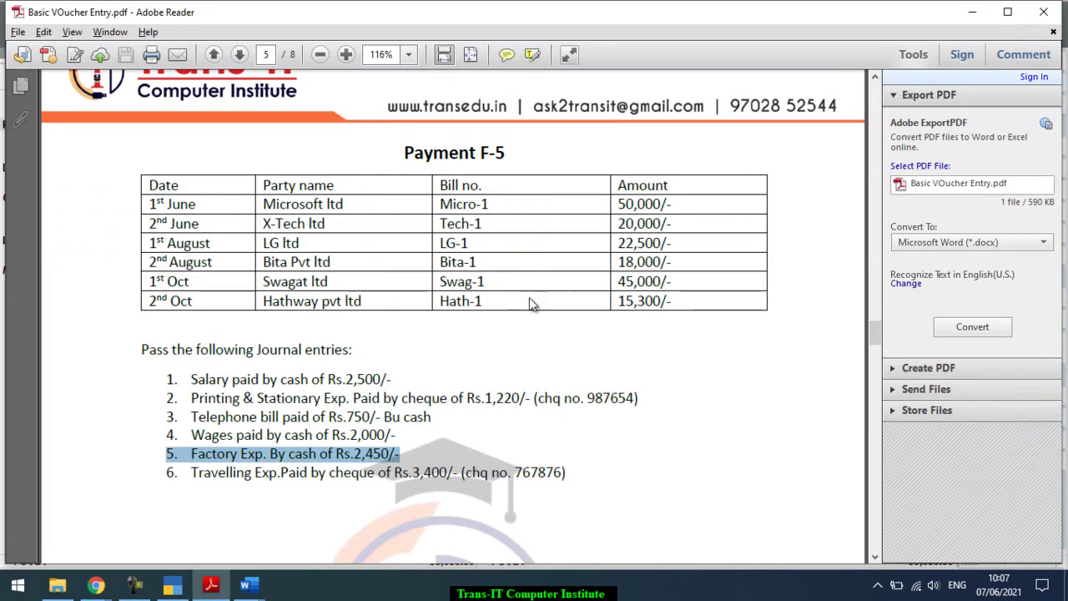
key(alt+Tab)
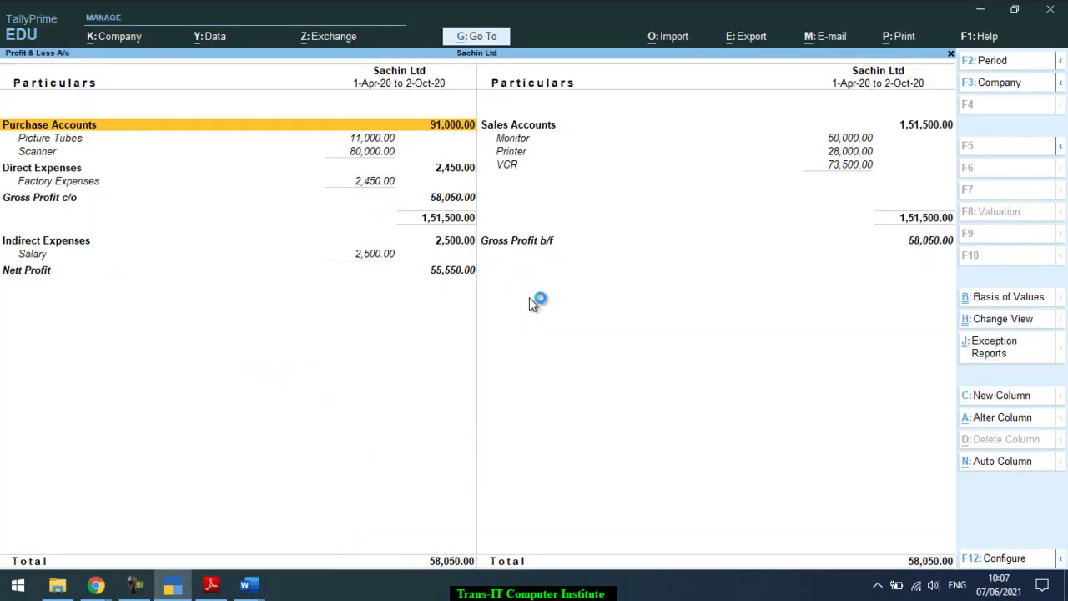
key(Escape)
key(Escape)
key(n)
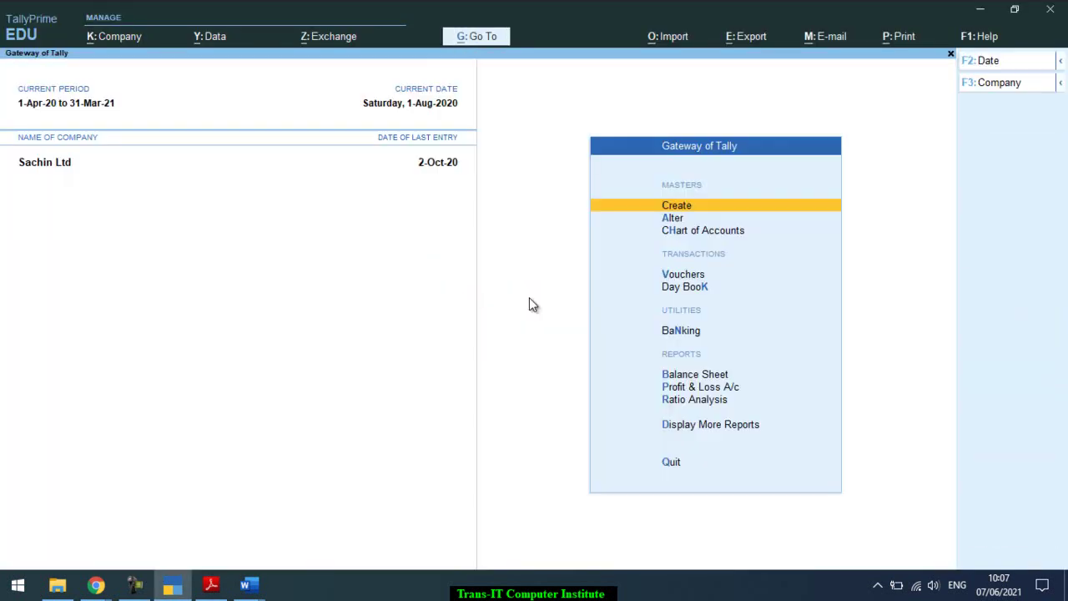
key(v)
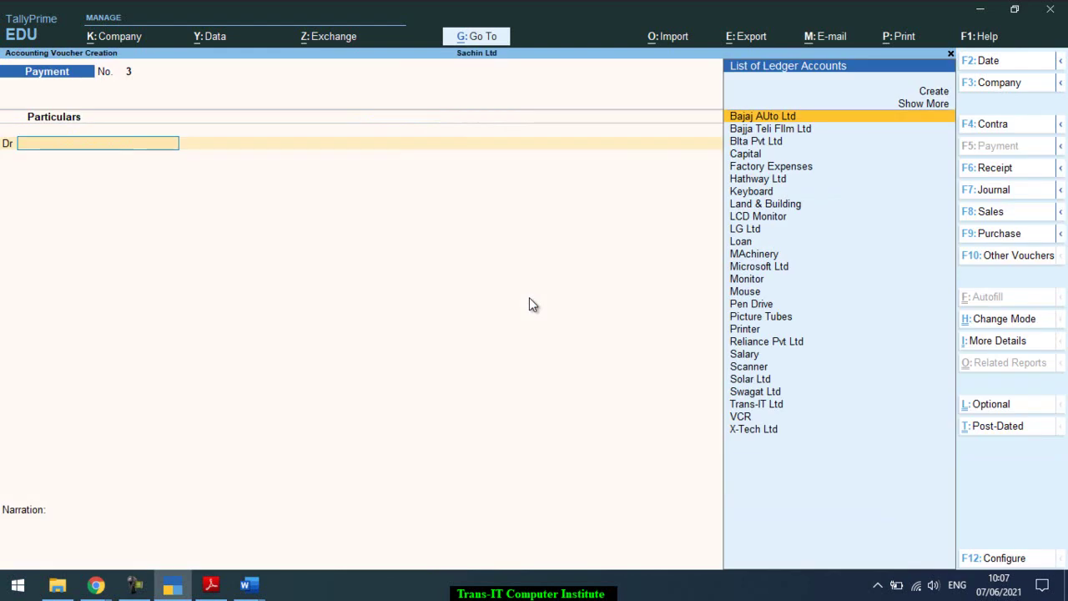
- Review the exercise PDF in Adobe Reader, comparing the earlier sales entries with the Receipt F-6 exercise
key(alt+Tab)
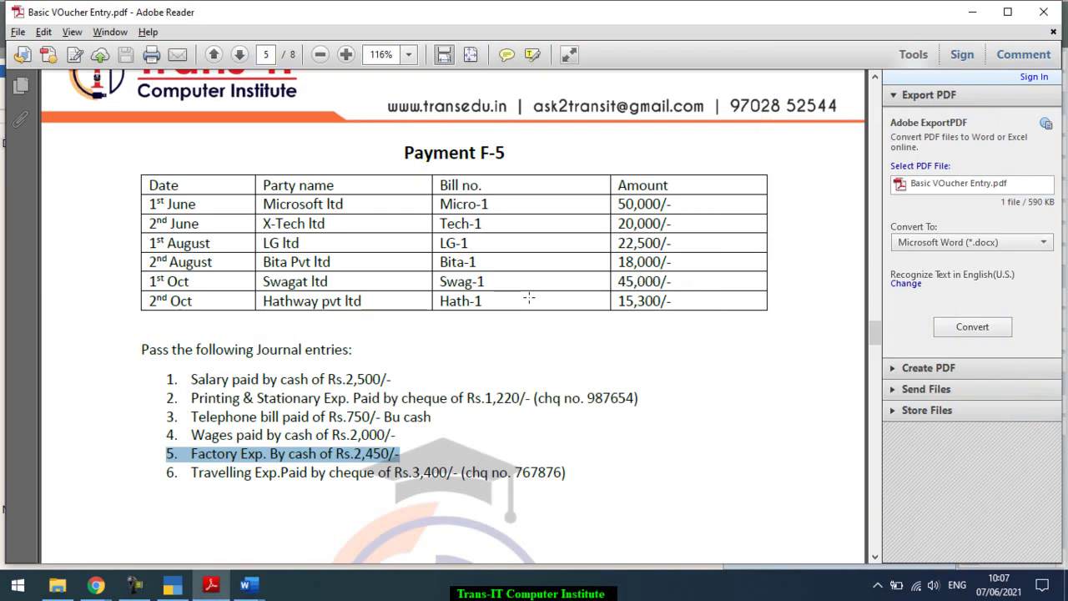
scroll(528, 297, down, 10)
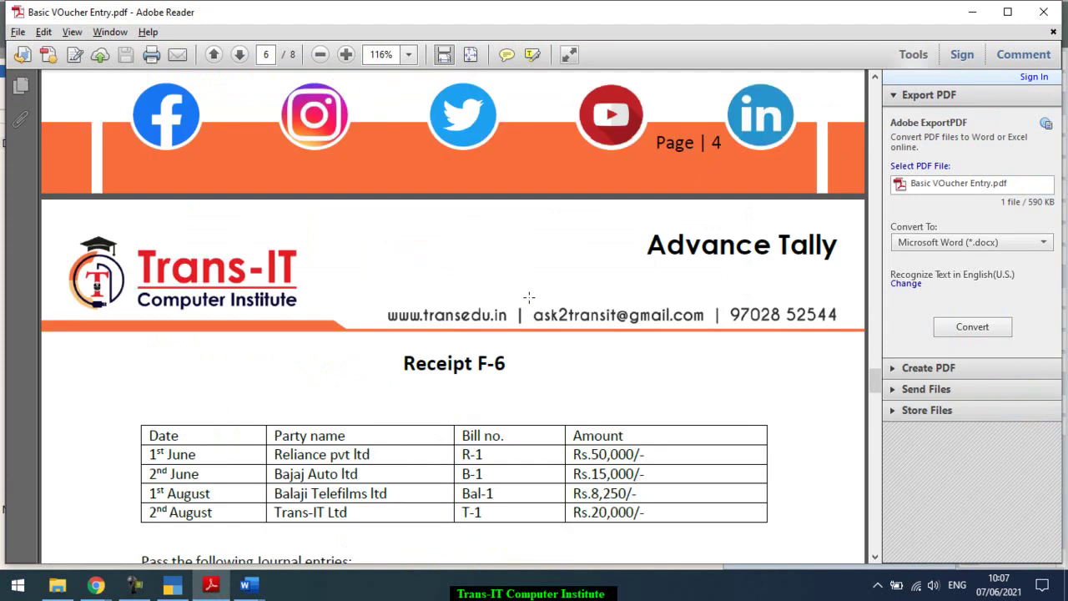
scroll(528, 297, up, 10)
scroll(528, 297, up, 15)
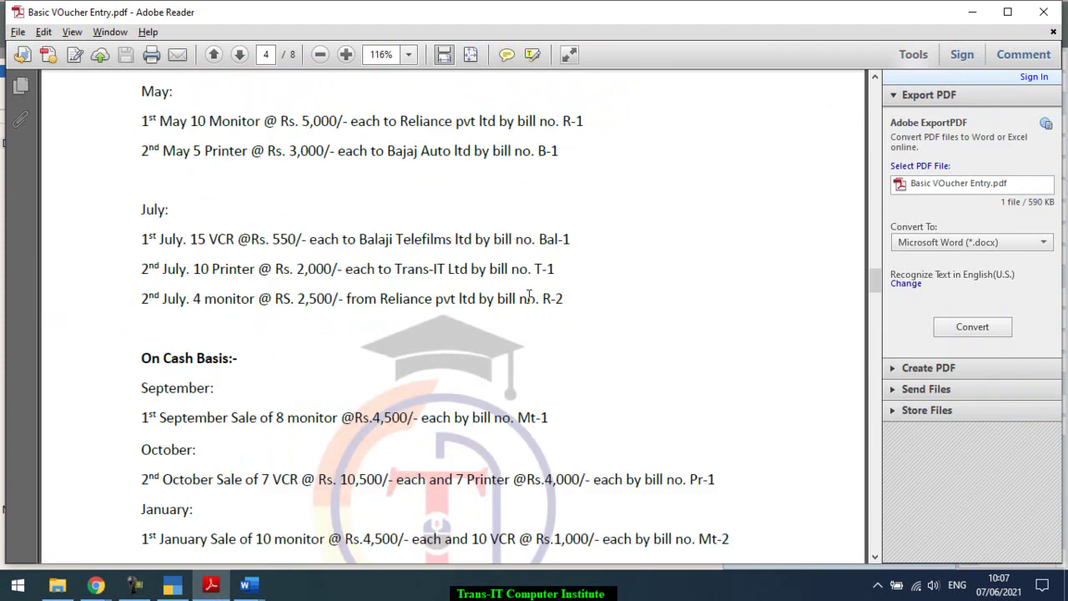
scroll(528, 297, down, 8)
scroll(531, 302, down, 10)
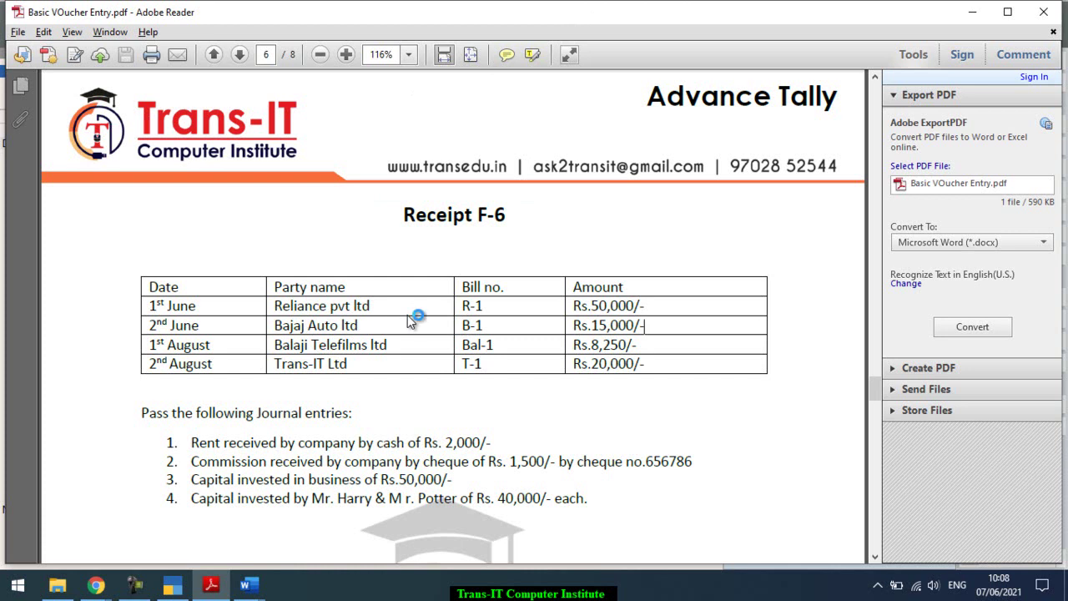
- Switch to TallyPrime, leave voucher entry and drill down from the Statistics report to the October sales vouchers
key(alt+Tab)
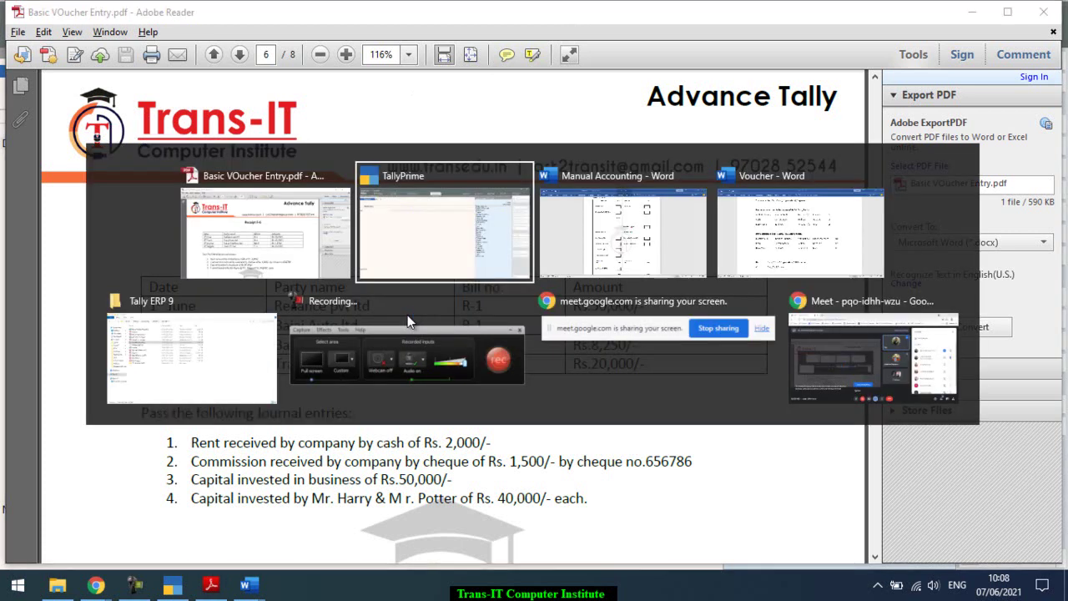
key(Escape)
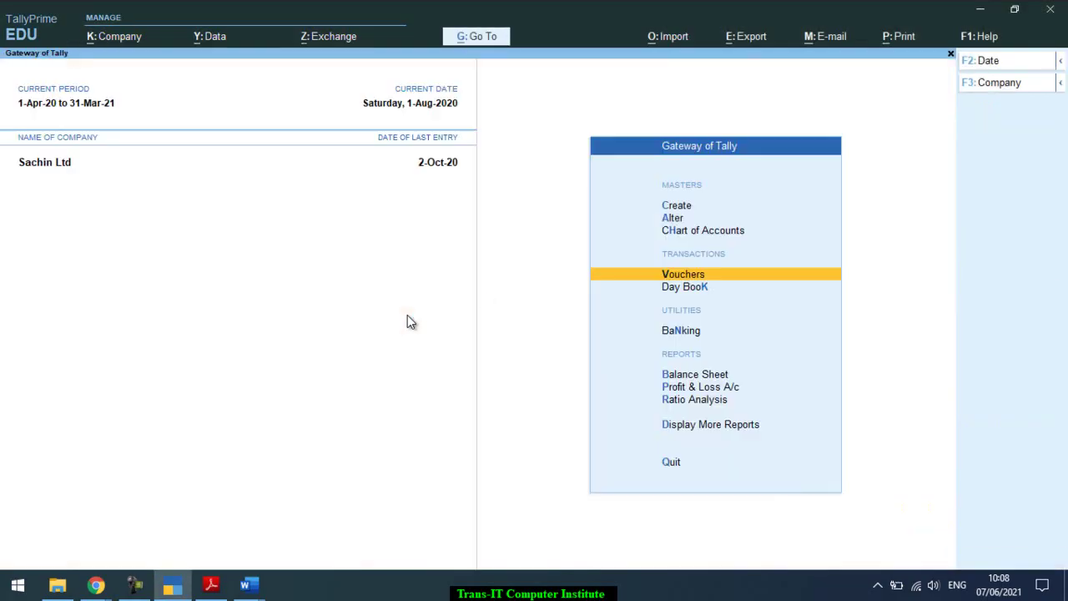
key(Escape)
key(n)
key(d)
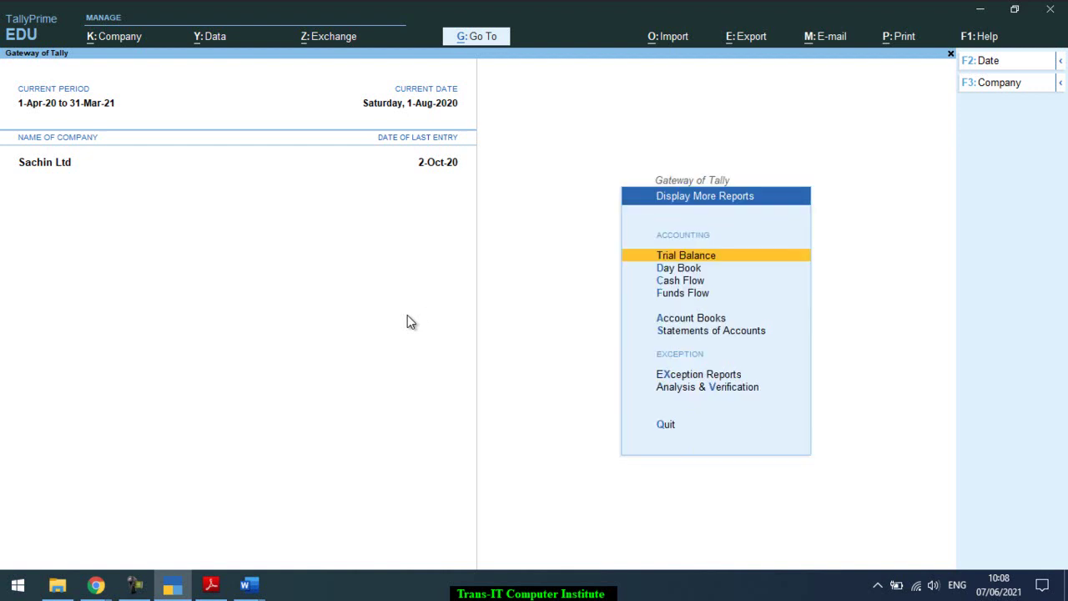
key(s)
key(s)
key(s)
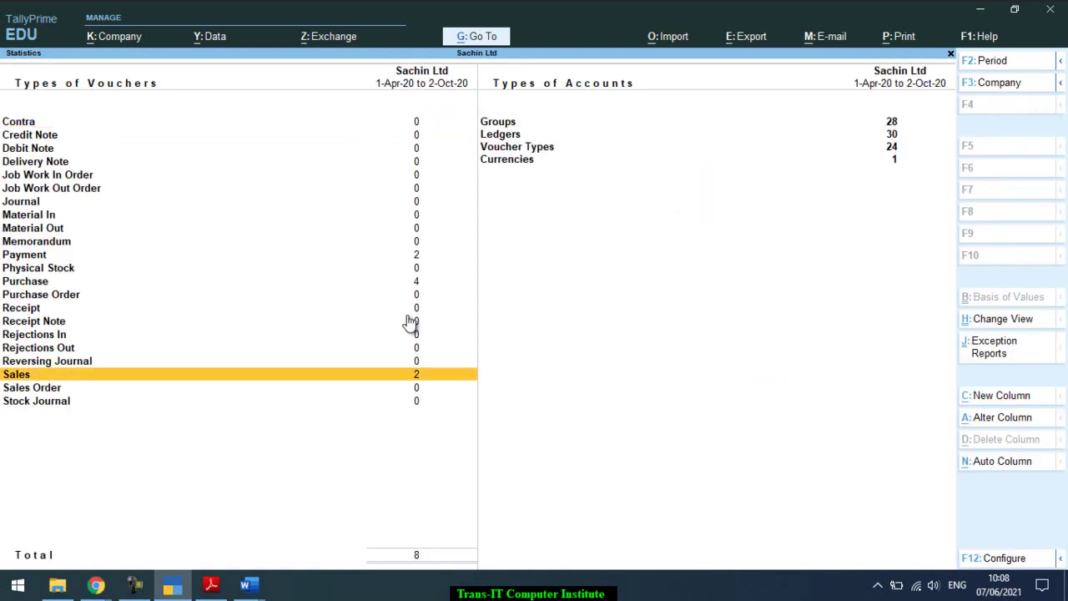
key(Return)
key(Return)
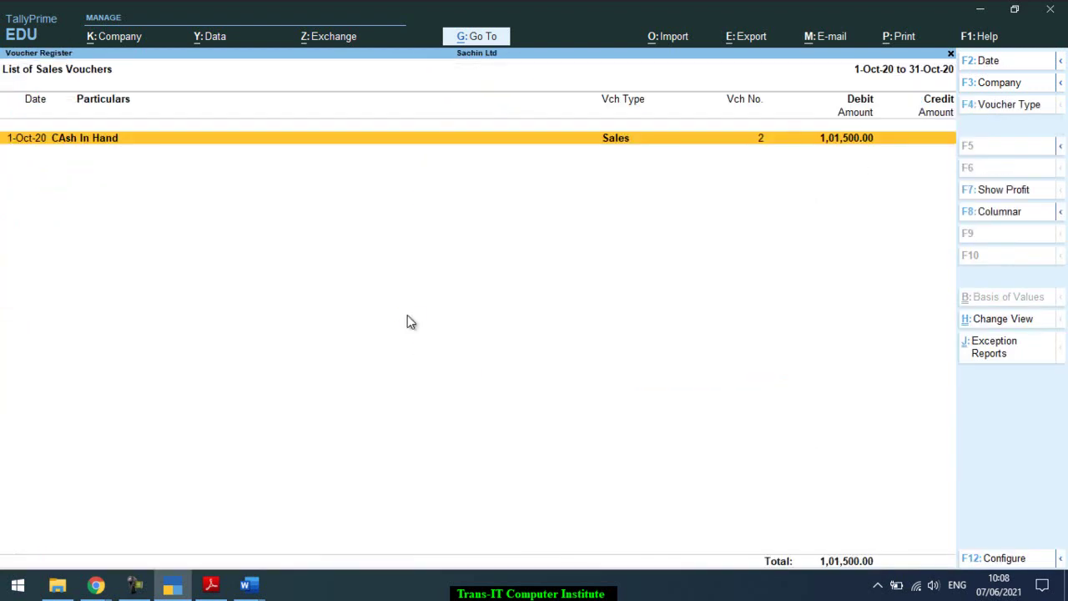
- Go back to the monthly sales register and view the list of sales vouchers for May
key(Escape)
key(Escape)
key(Up)
key(Up)
key(Down)
key(Down)
key(Return)
key(Up)
key(Up)
key(Up)
key(Up)
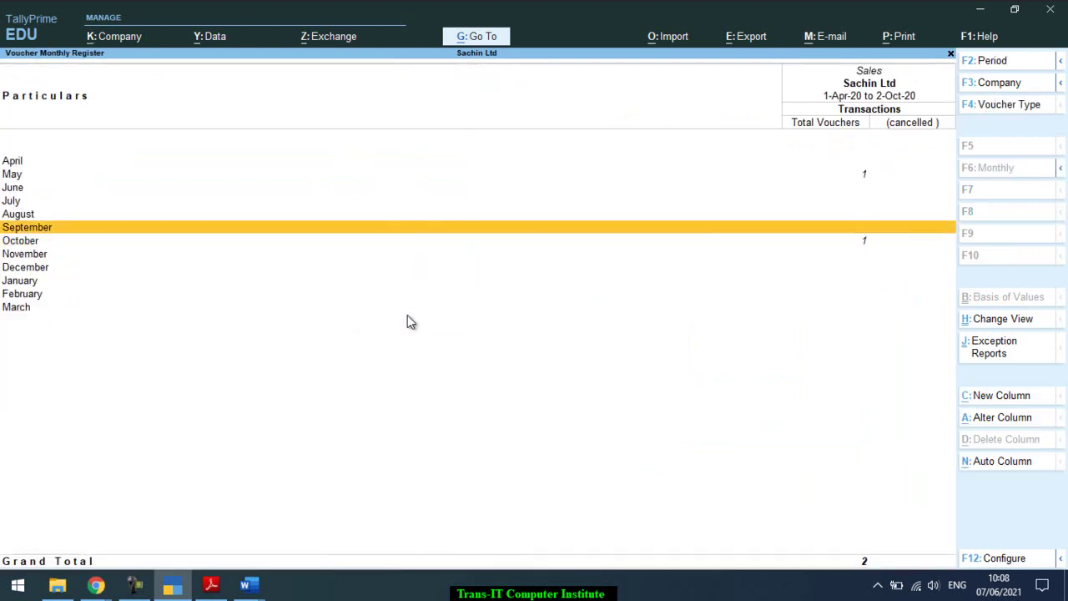
key(Up)
key(Return)
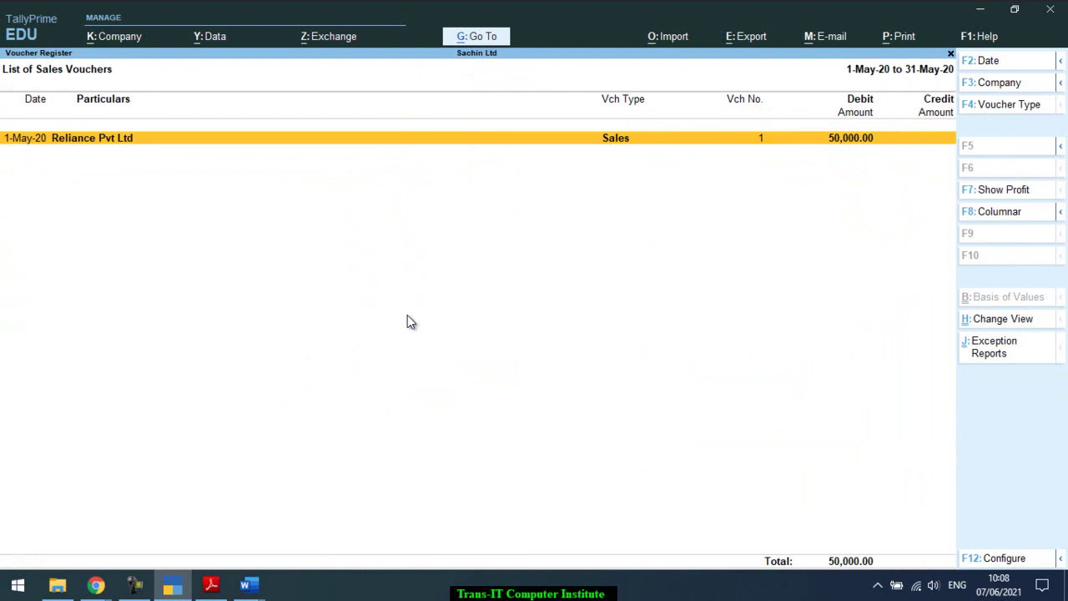
- Check the Receipt F-6 exercise in the PDF, then close the sales reports in TallyPrime
key(alt)
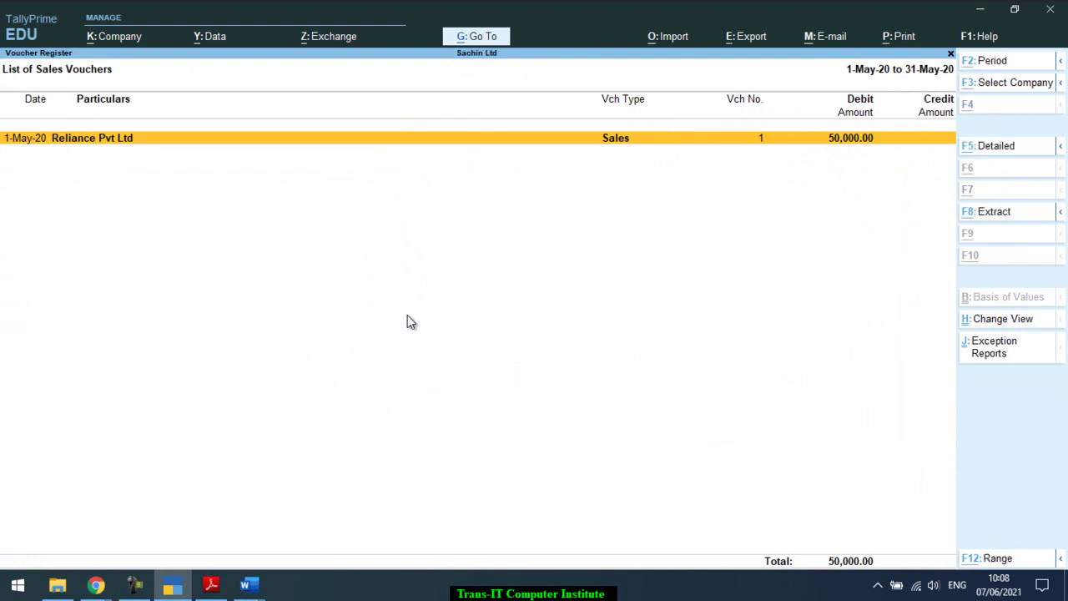
key(alt+Tab)
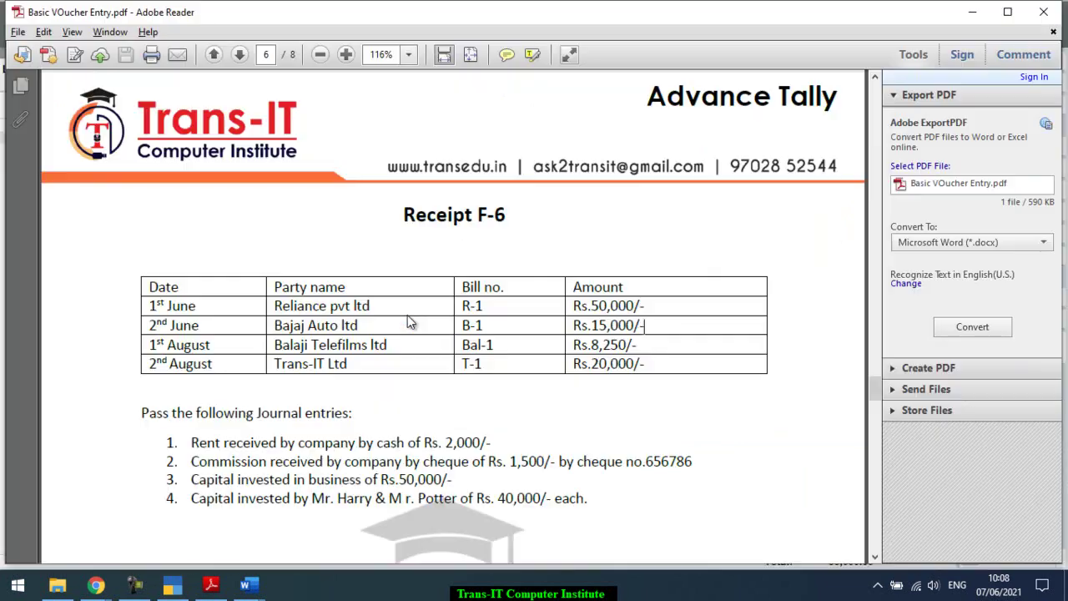
key(alt+Tab)
key(Escape)
key(Escape)
key(Escape)
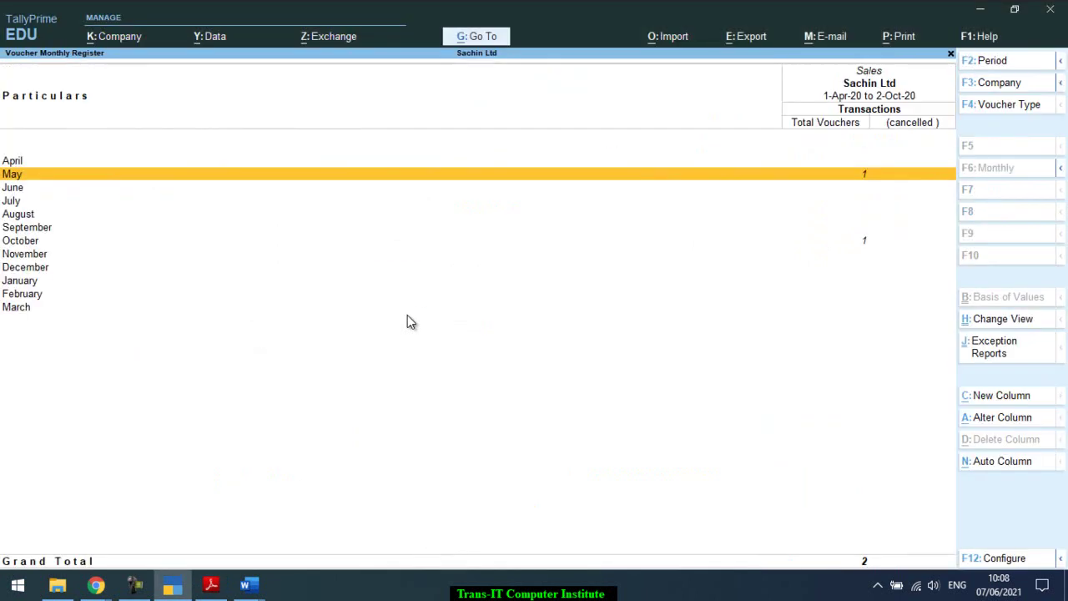
key(Escape)
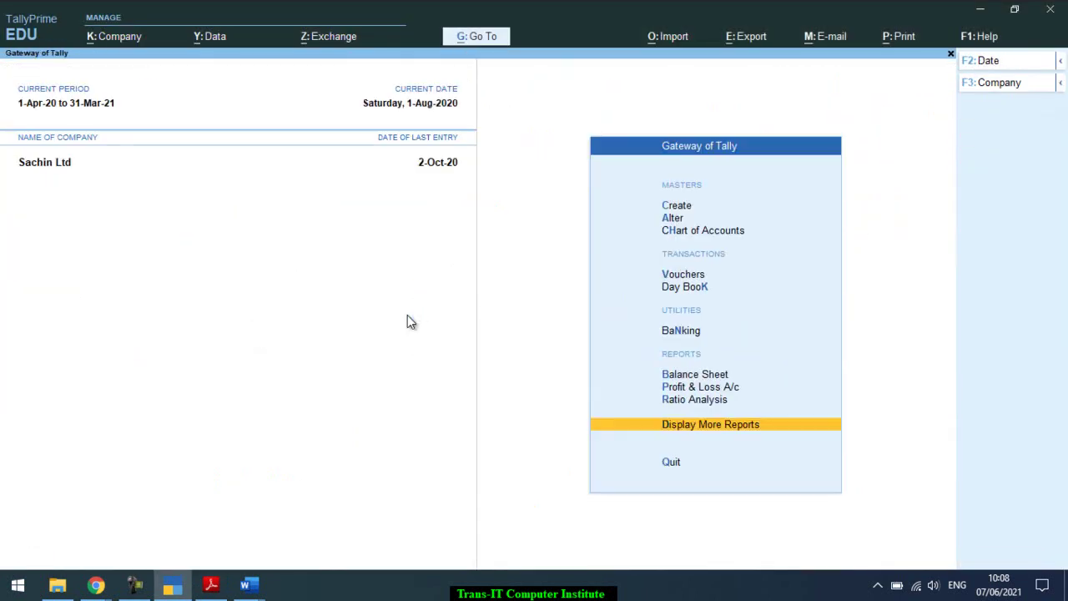
- Reopen the Statistics report and drill down through Sales to the May vouchers
key(Return)
key(s)
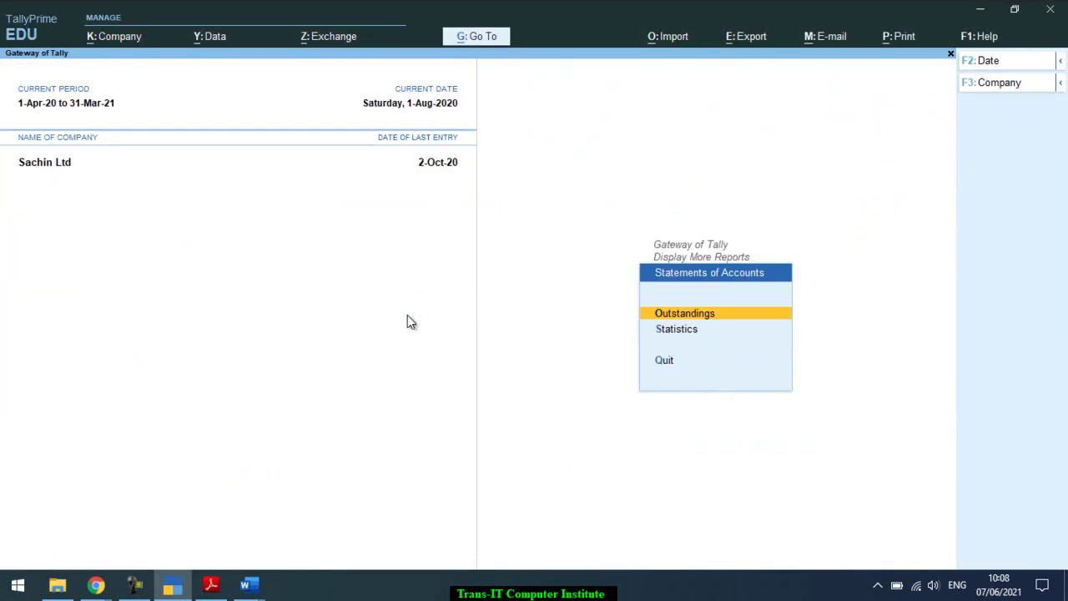
key(s)
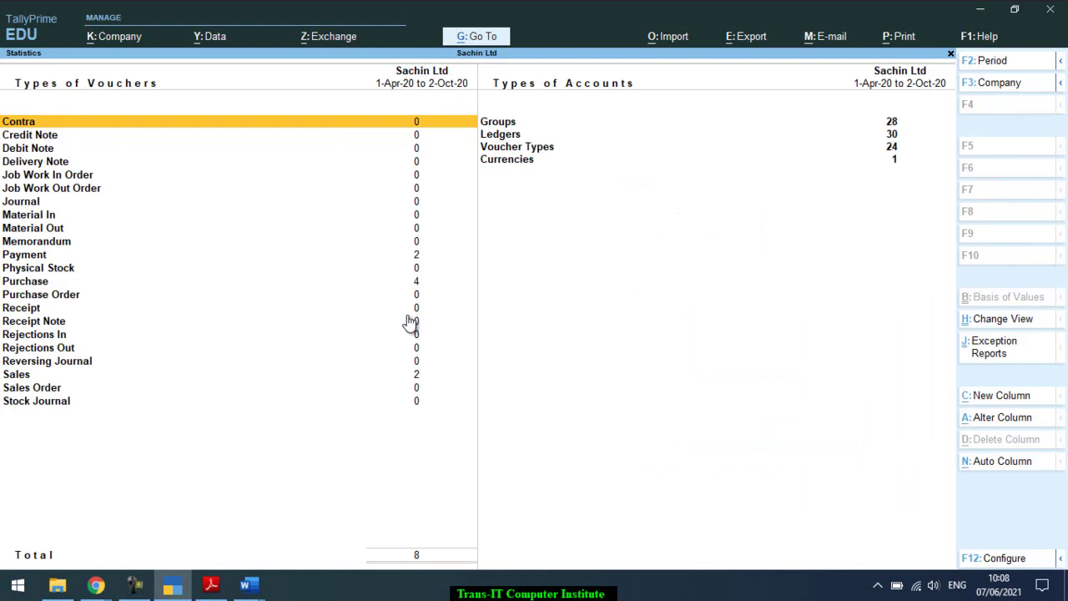
key(s)
key(Return)
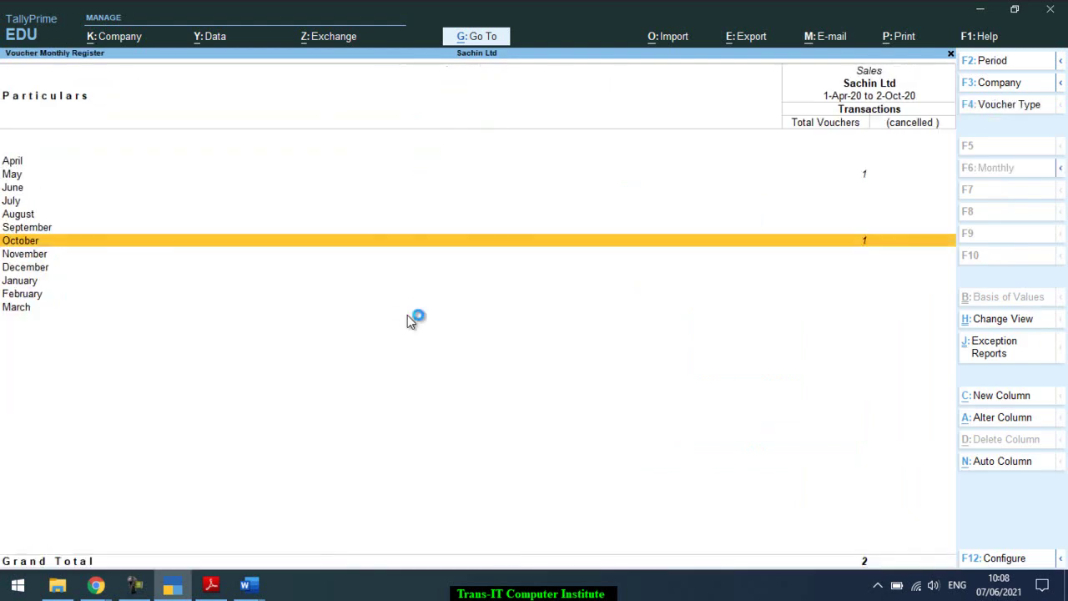
key(Up)
key(Up)
key(Up)
key(Up)
key(Up)
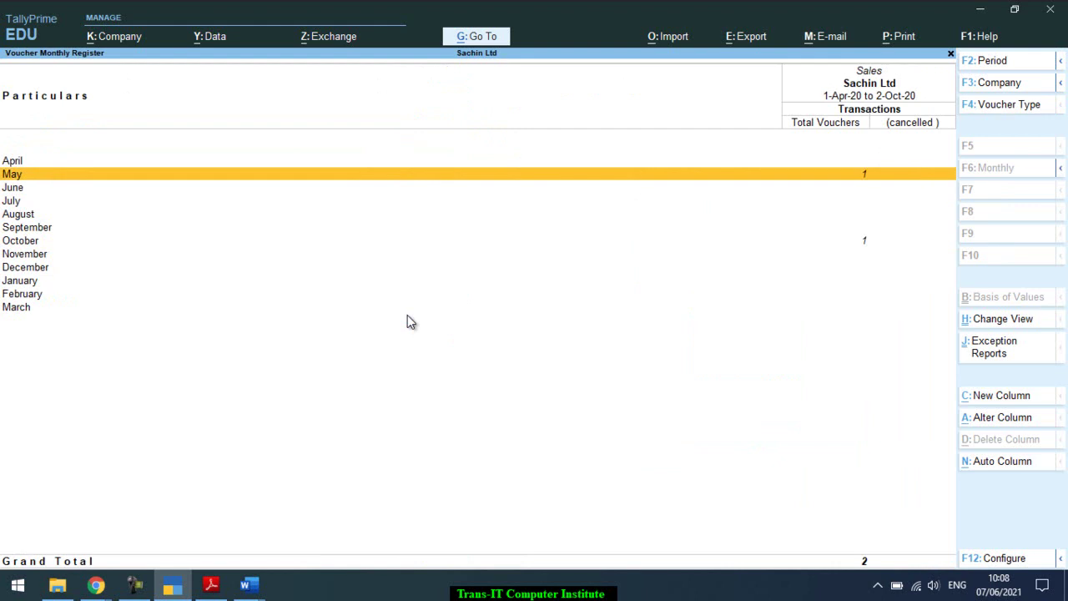
key(Return)
- Return to the Gateway of Tally and start a blank receipt voucher
key(Escape)
key(Escape)
key(Escape)
key(Escape)
key(Escape)
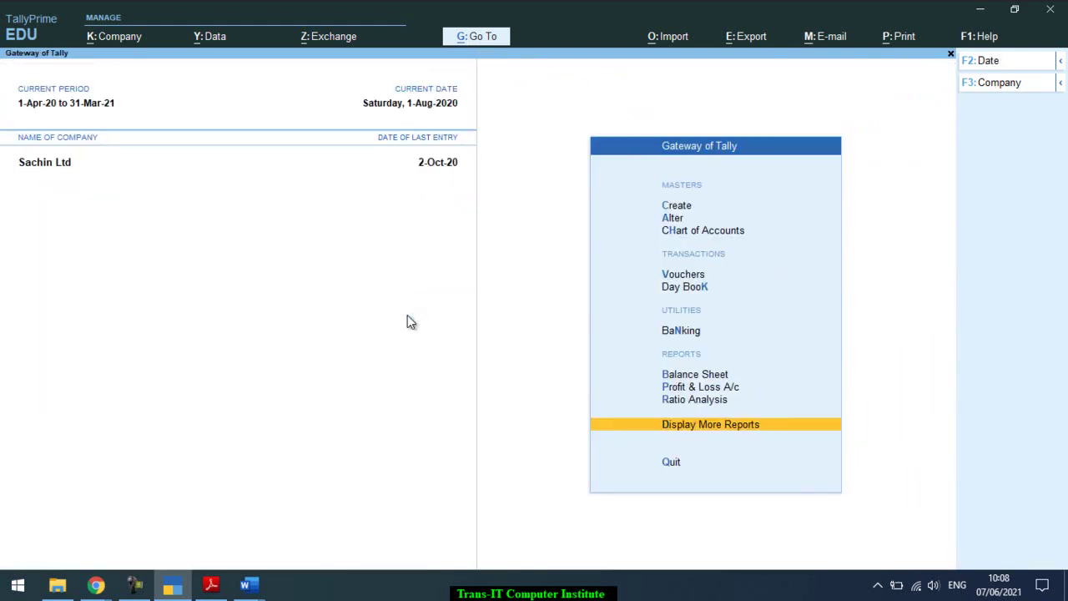
key(Up)
key(Up)
key(Up)
key(Up)
key(Up)
key(Up)
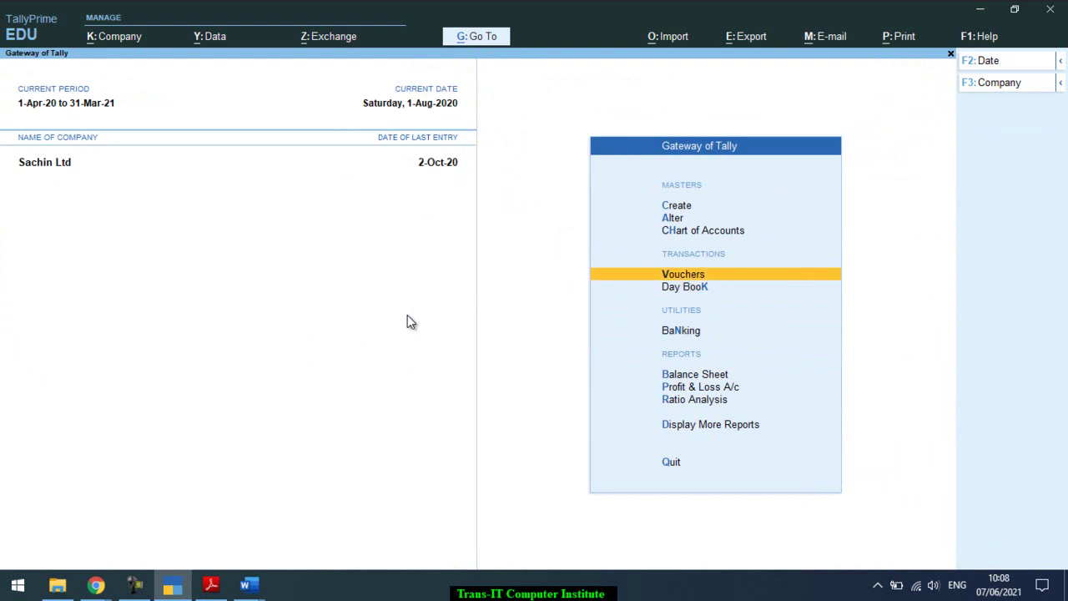
key(Return)
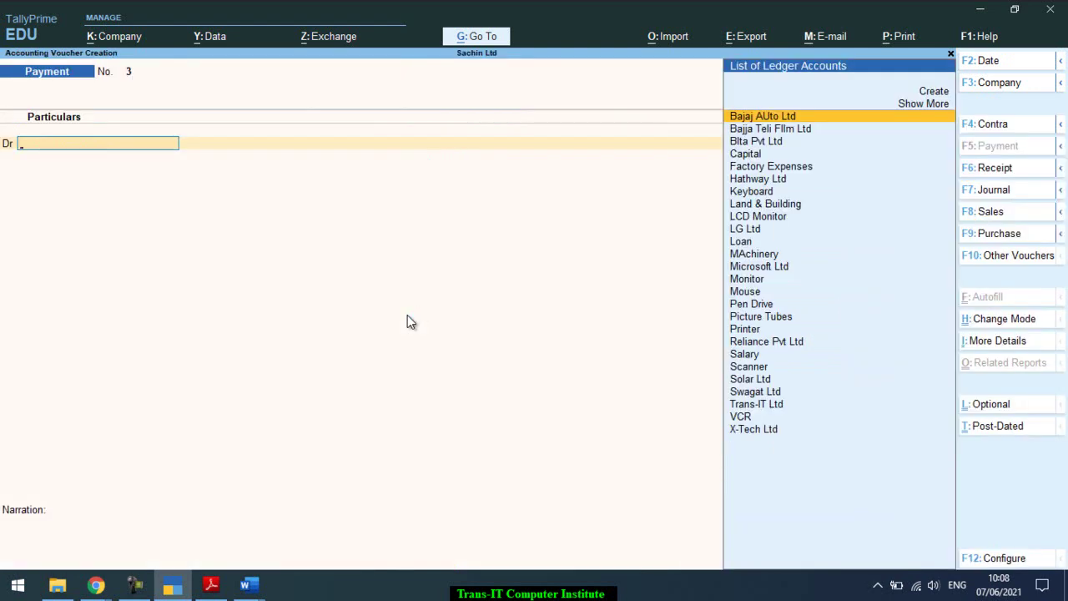
click(981, 171)
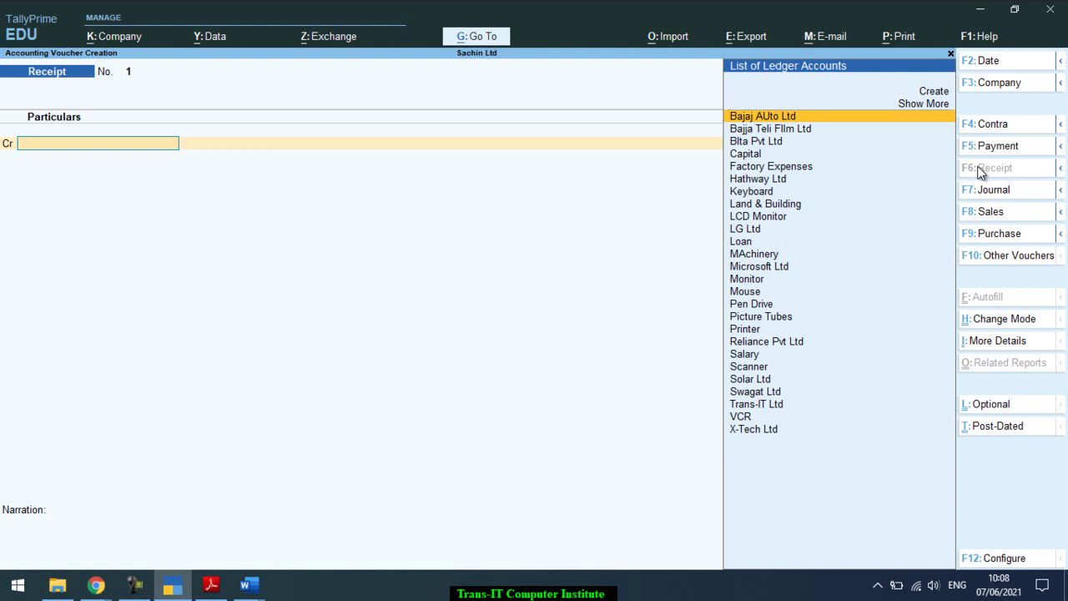
- Switch to the Voucher document in Word and read through the Receipt Voucher notes at its end
key(alt+Tab)
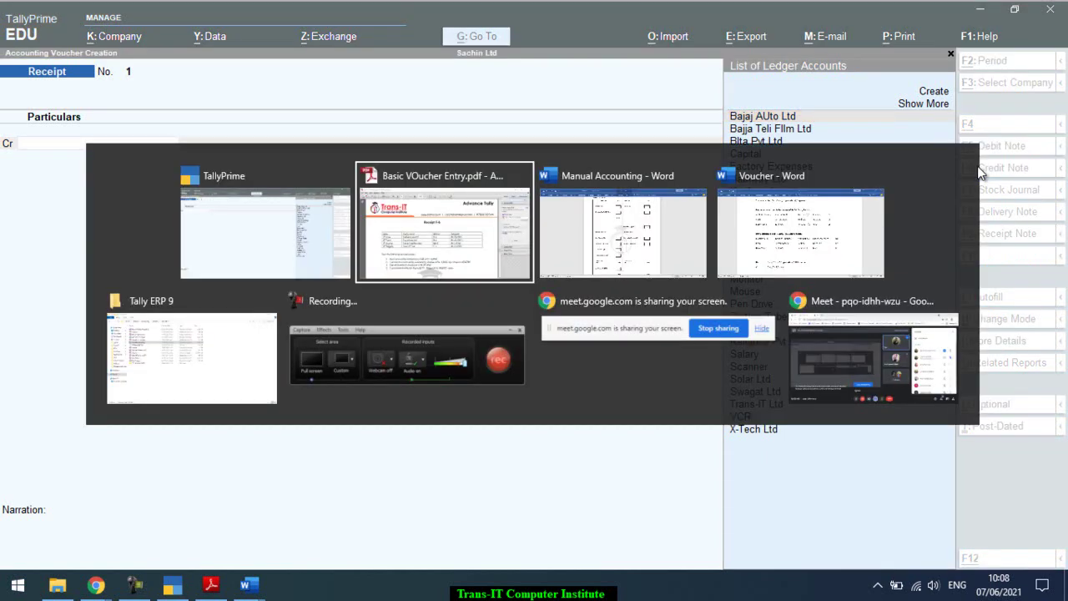
key(alt+Tab)
key(alt+Tab)
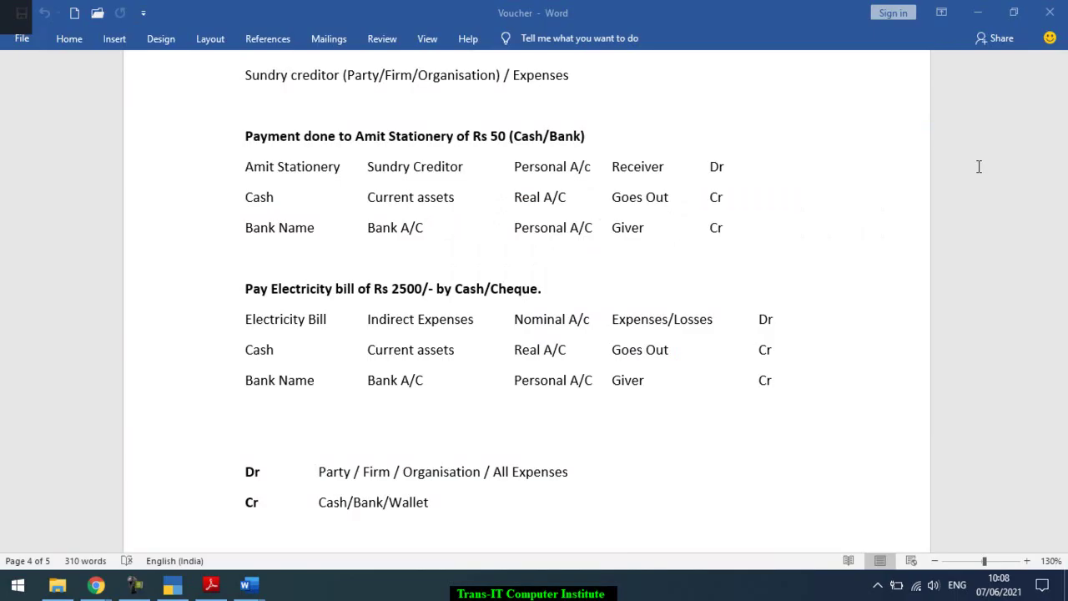
key(ctrl+End)
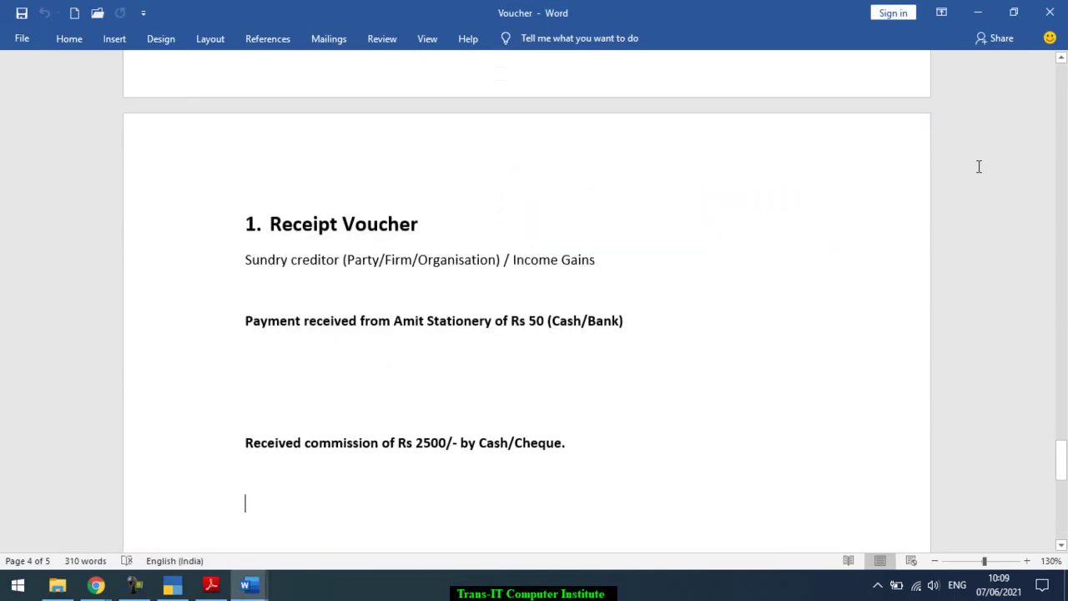
key(Return)
key(Return)
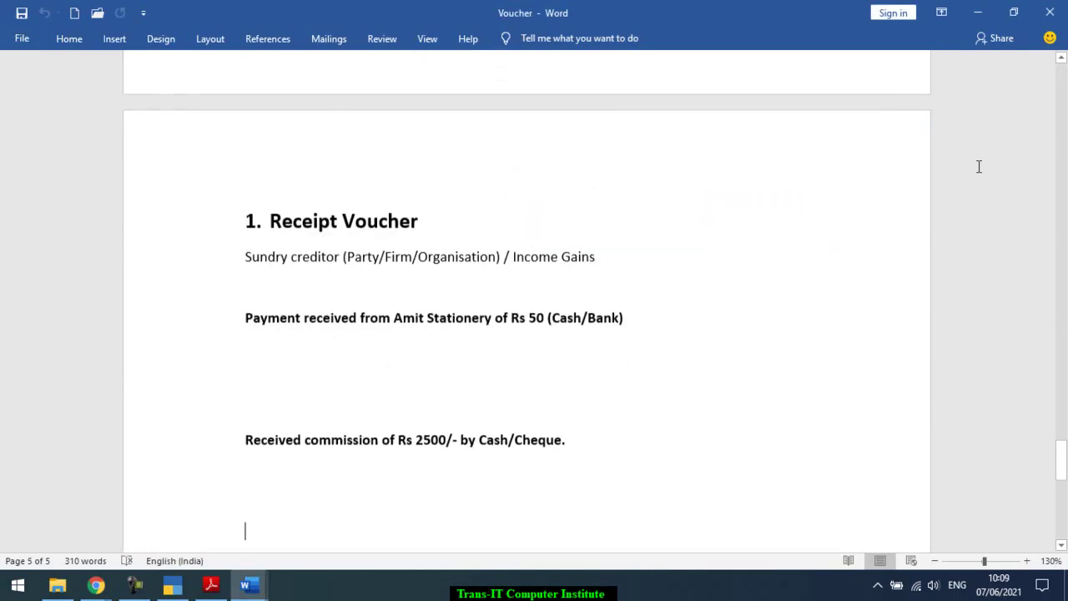
text(Dr)
key(Tab)
key(Down)
key(Down)
key(Down)
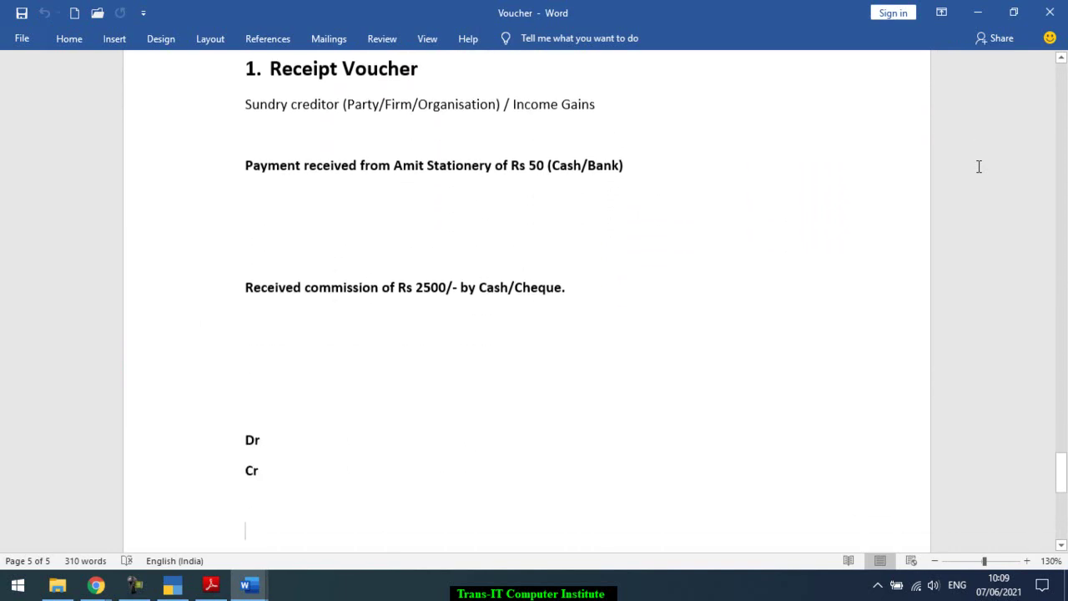
- Review the Dr and Cr rules below the payment voucher examples, highlighting each label
key(Page_Up)
key(Page_Up)
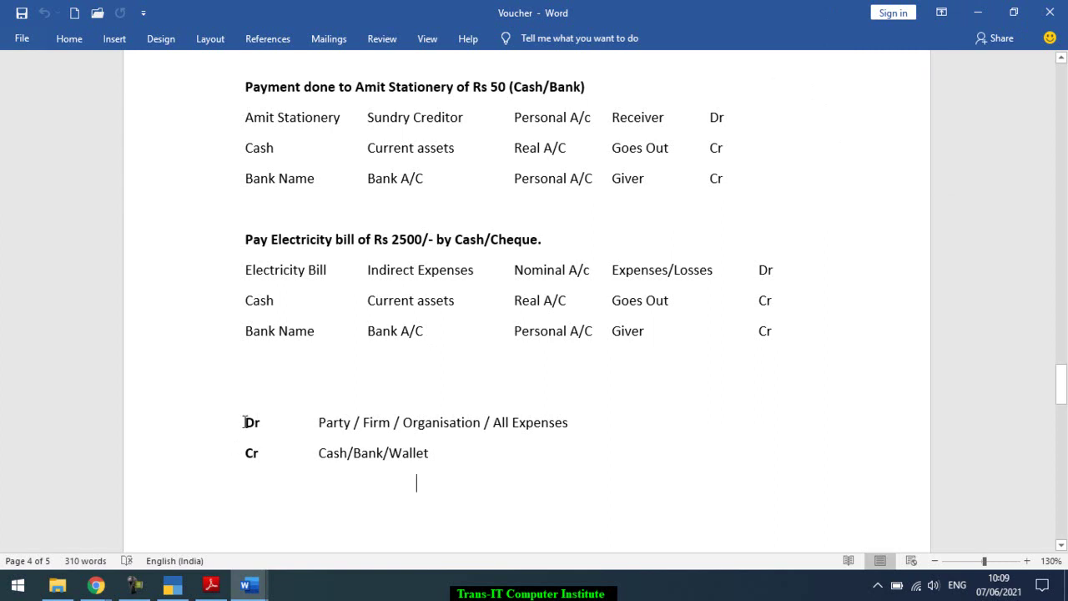
drag(243, 422, 262, 427)
click(245, 427)
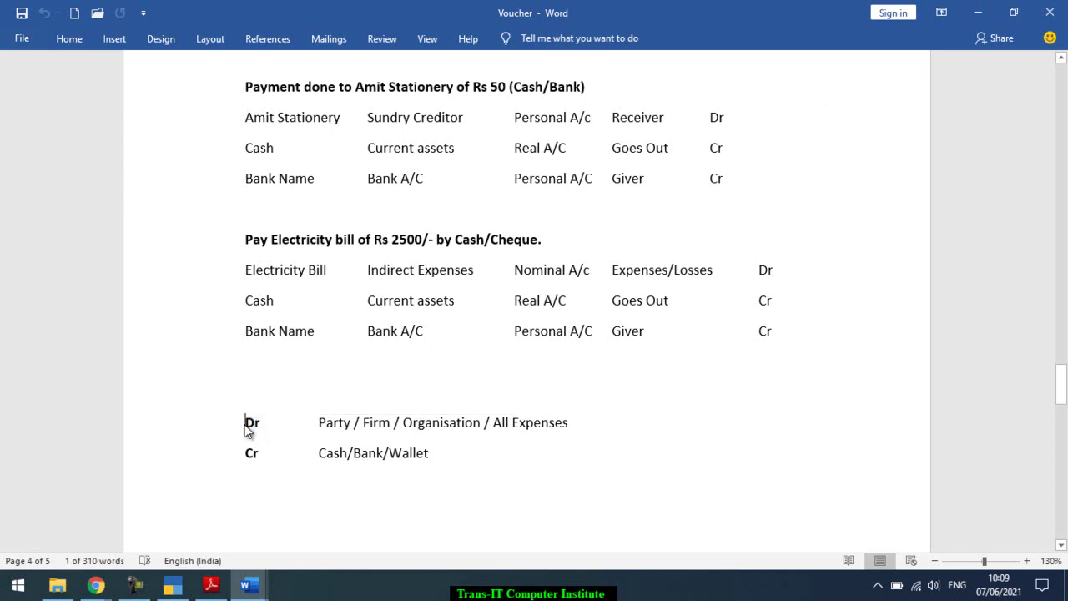
drag(245, 428, 271, 427)
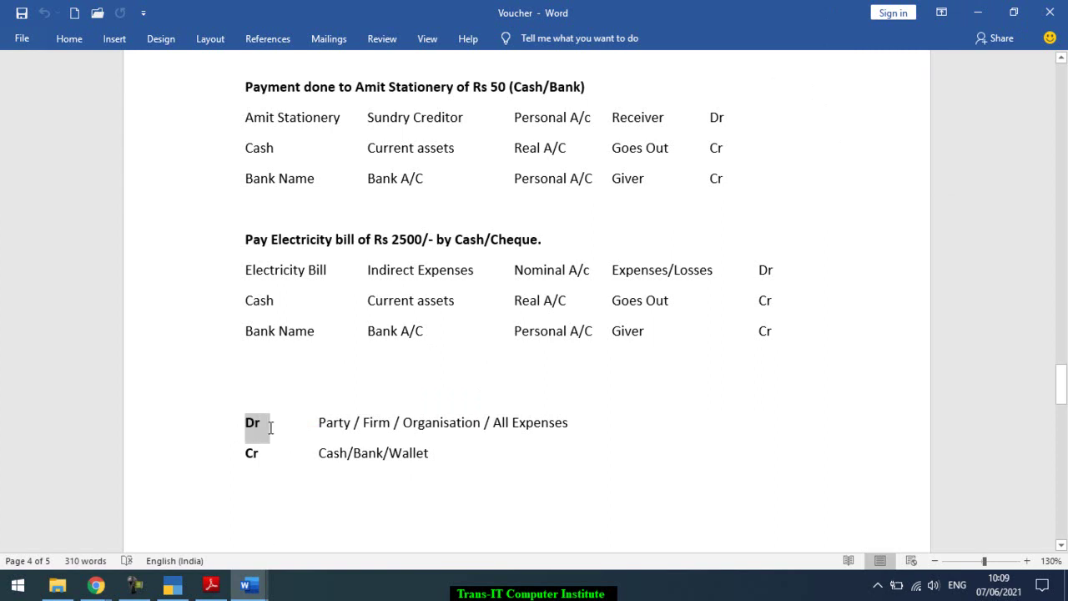
drag(243, 458, 258, 463)
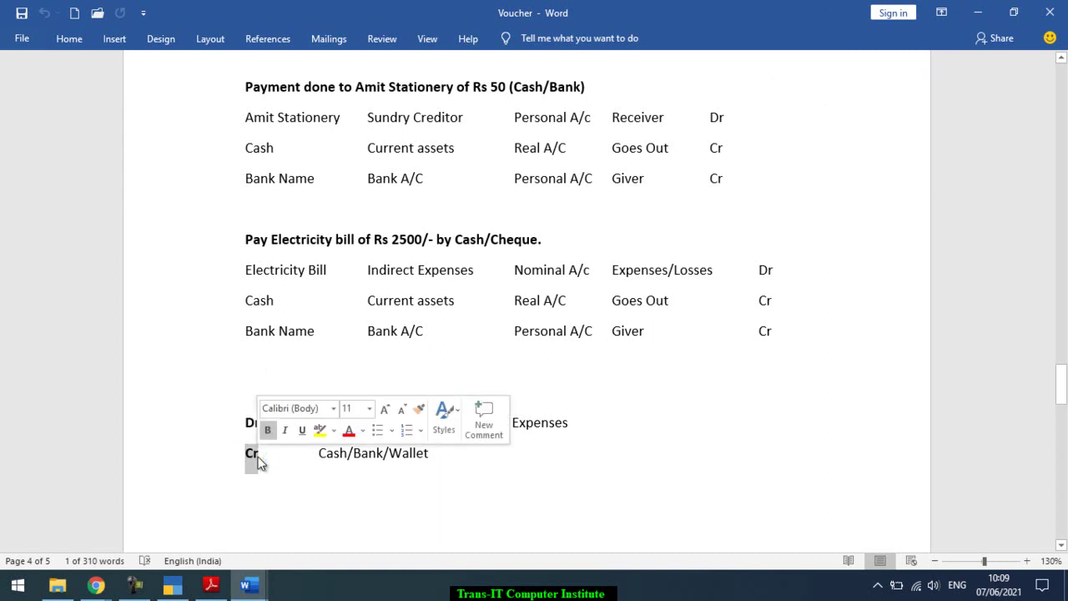
- Check the Receipt F-6 exercise in the PDF and credit the Reliance Pvt Ltd ledger in the TallyPrime receipt voucher
key(alt+Tab)
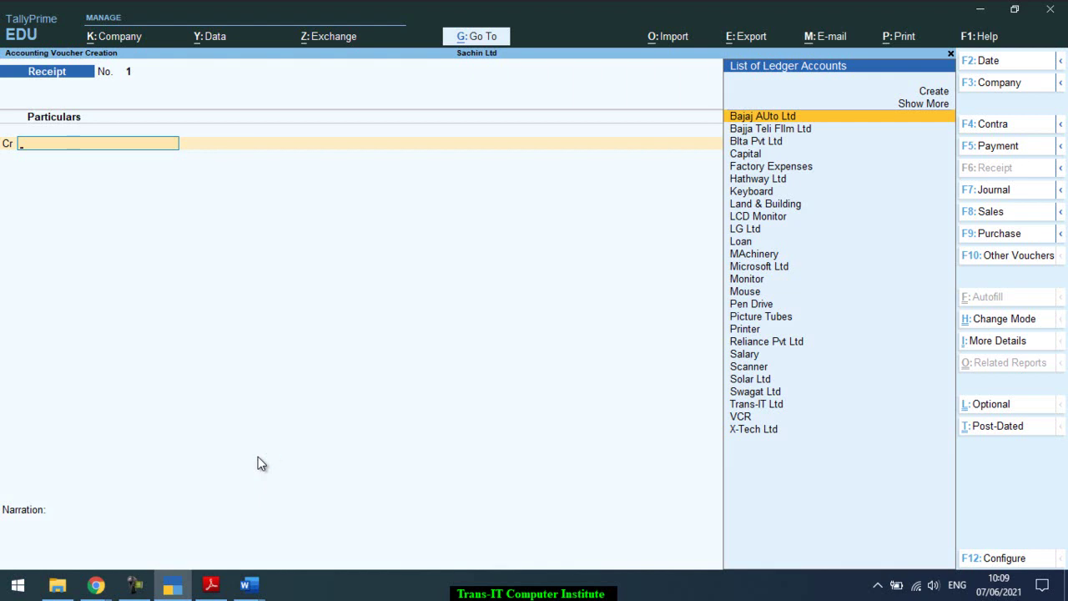
key(alt+Tab)
key(Tab)
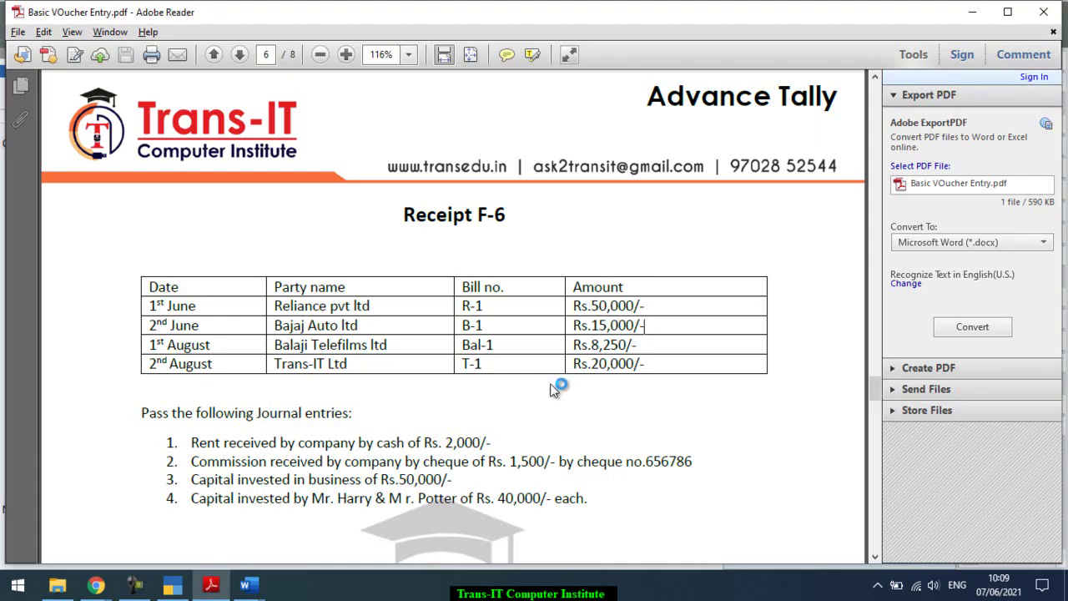
key(alt+Tab)
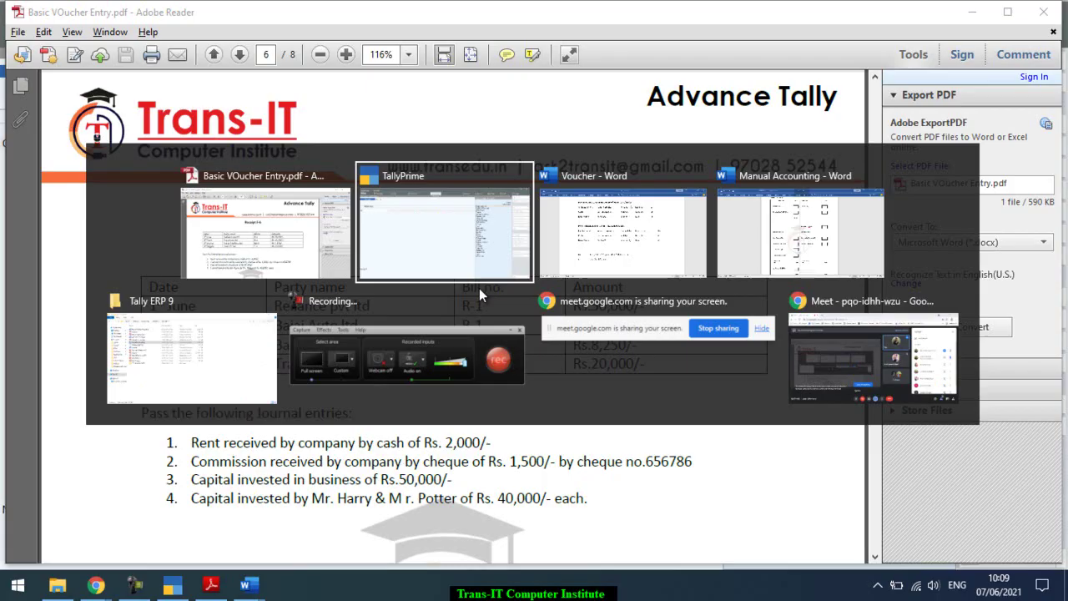
text(Re)
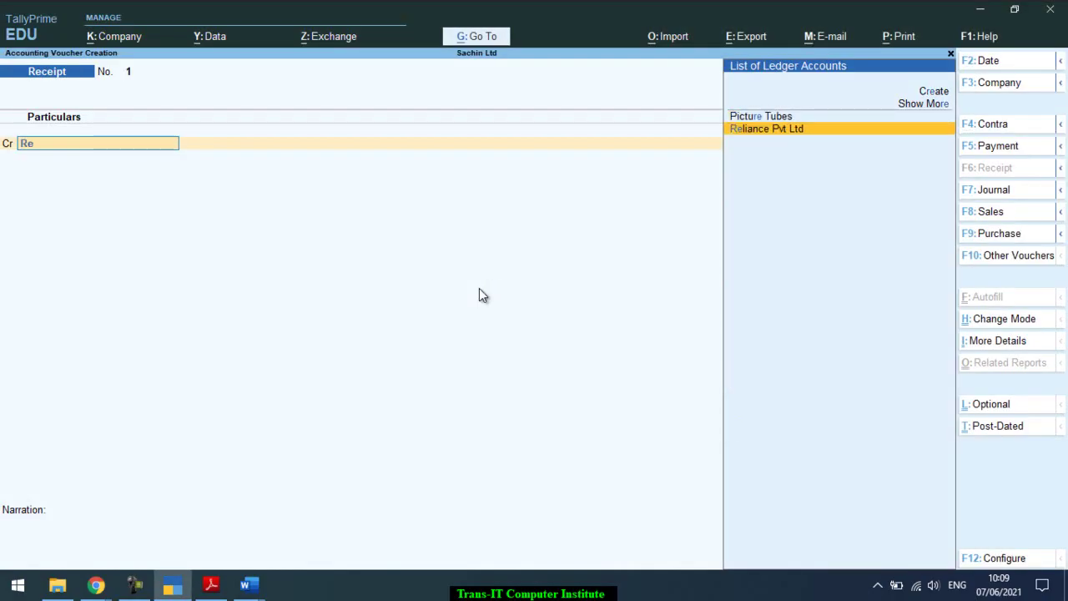
key(Return)
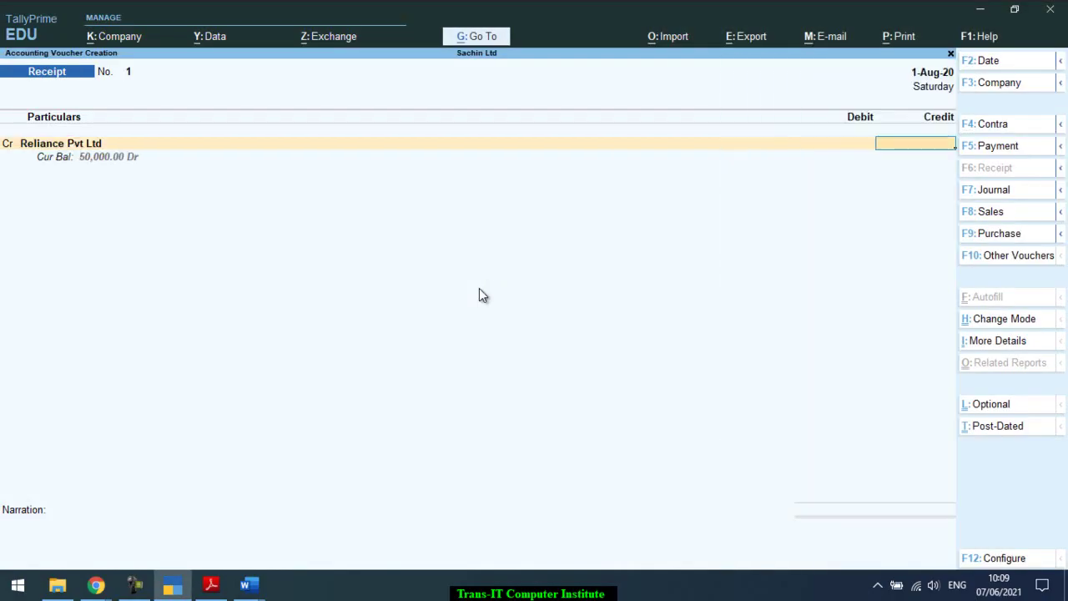
- Credit Reliance Pvt Ltd with 50,000, allocate it as Agst Ref to bill R-1, and accept a Dr line
text(50000)
key(Return)
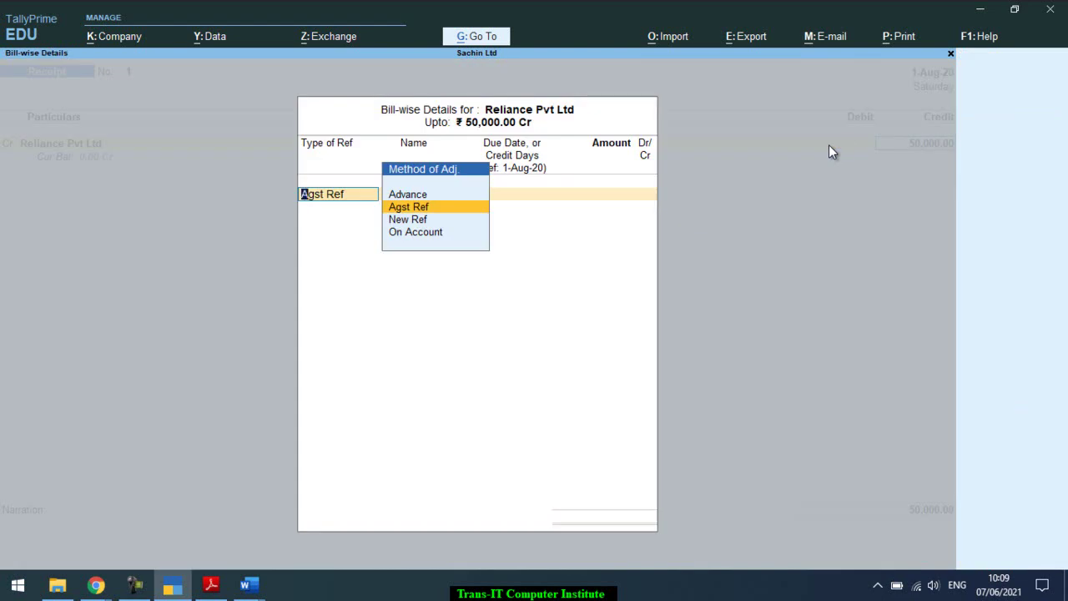
key(Return)
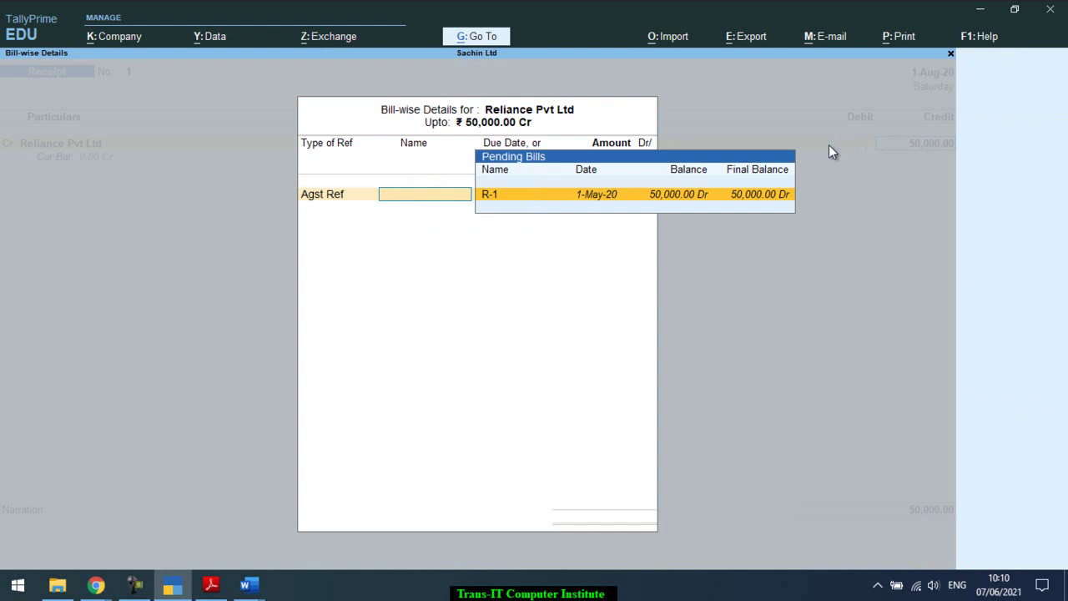
key(Return)
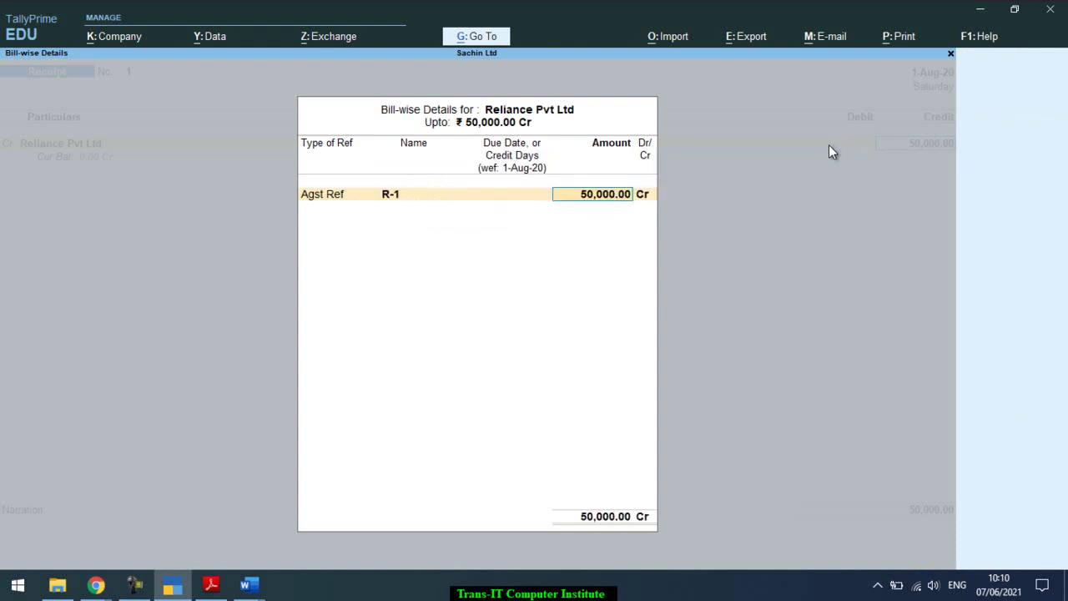
key(Return)
key(Return)
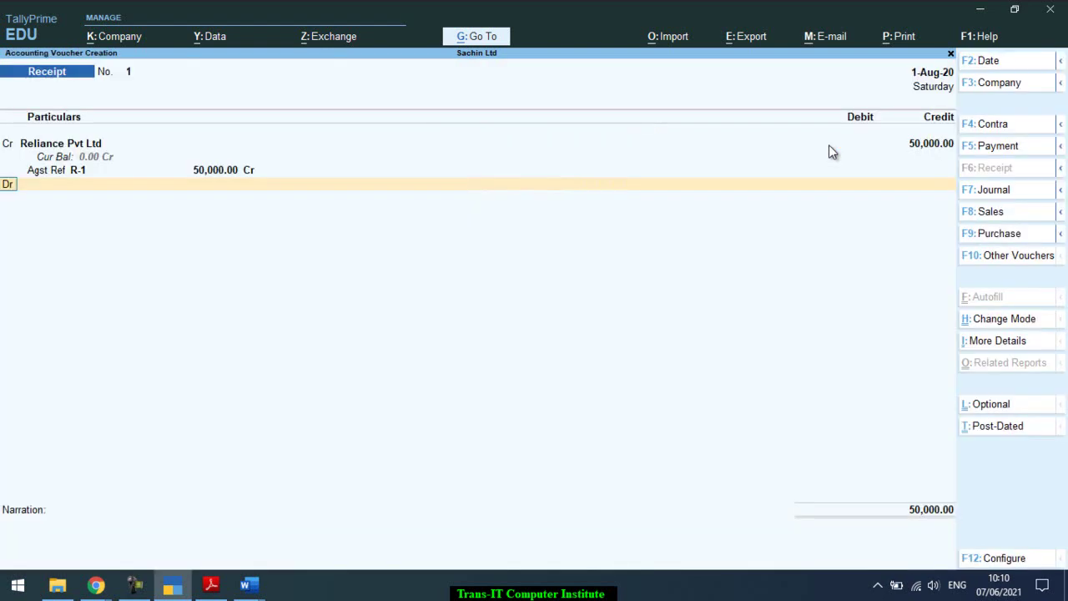
key(Return)
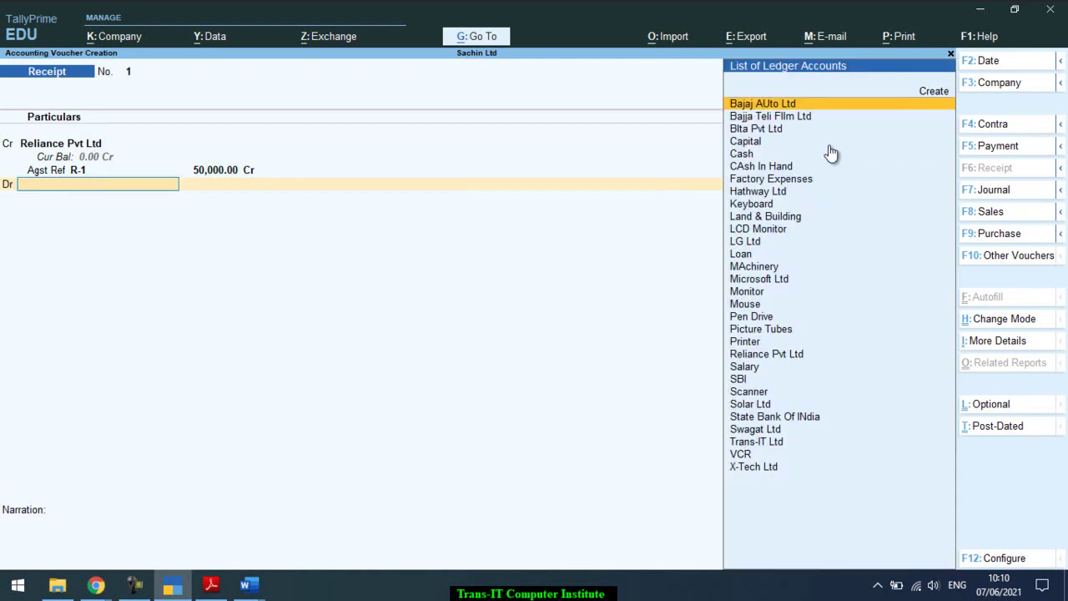
text(Cas)
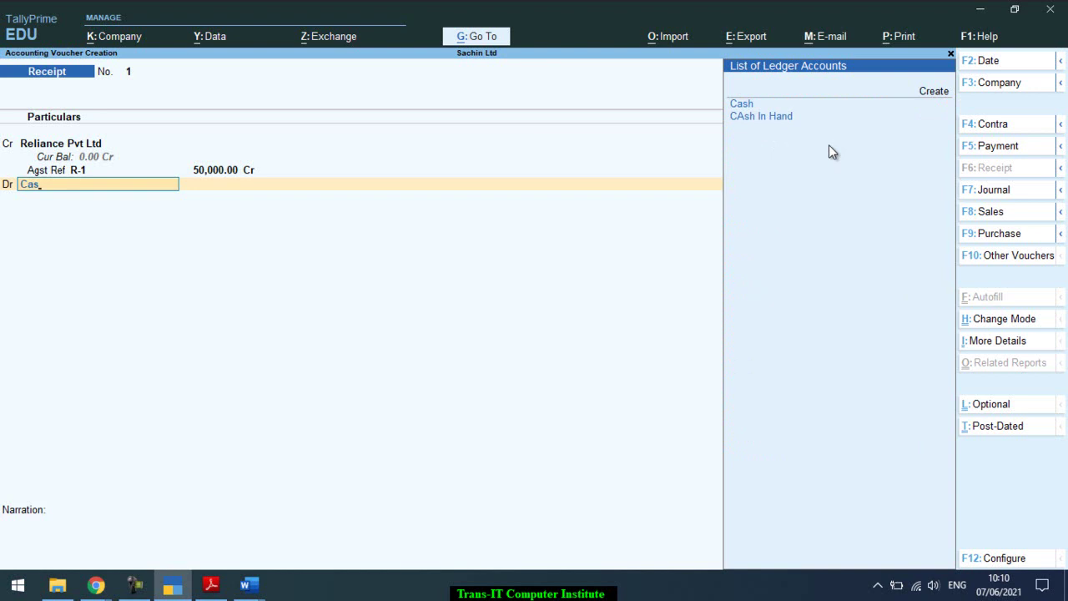
key(Down)
key(Return)
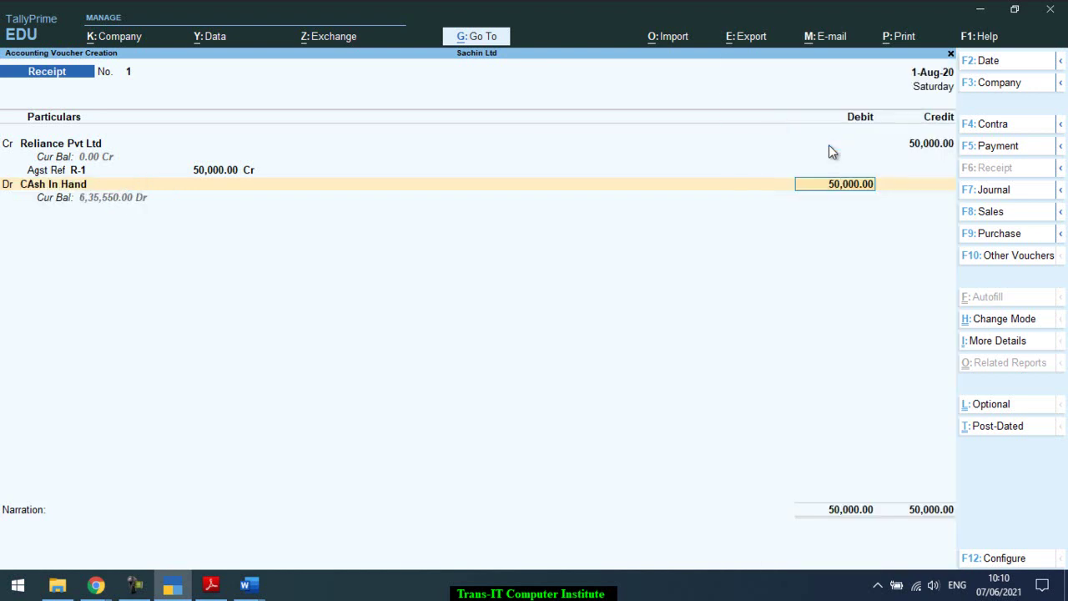
key(BackSpace)
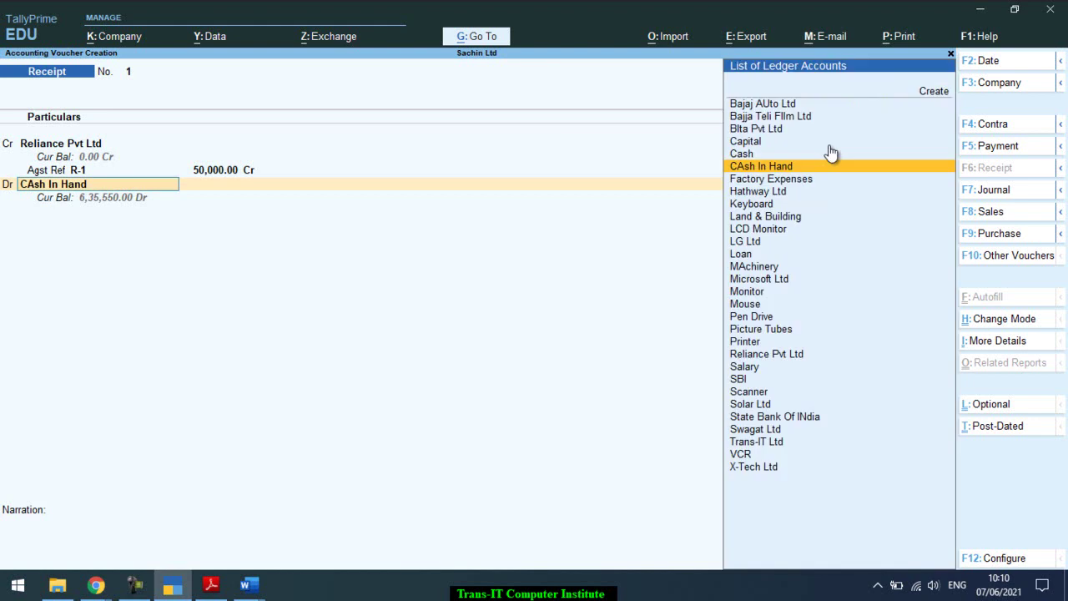
- Debit the State Bank Of INdia ledger on the second line of the receipt voucher
text(Sb)
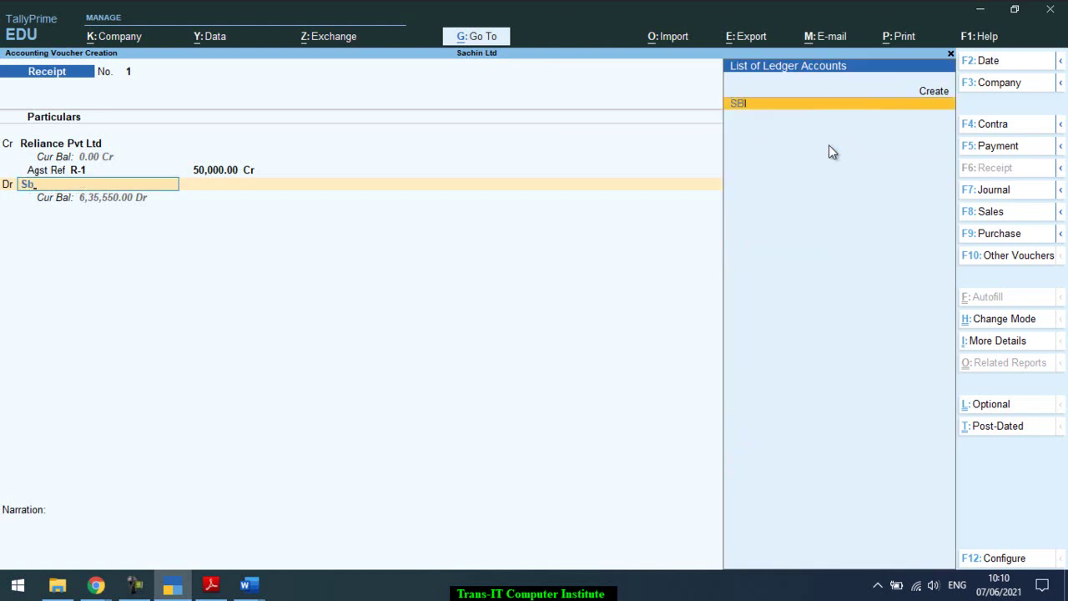
key(Return)
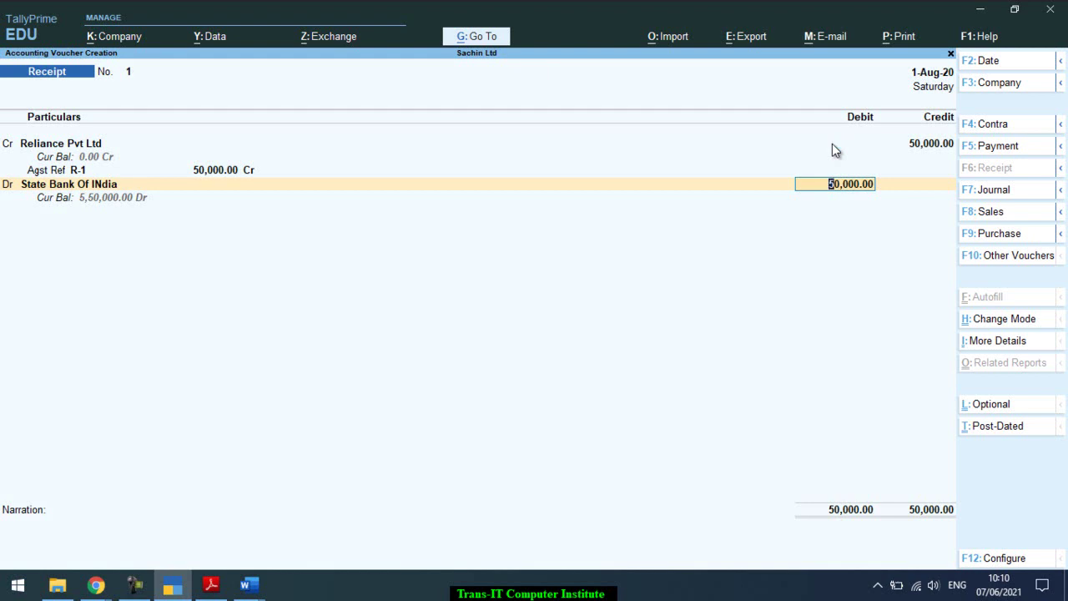
text(Being AMount rcd)
key(BackSpace)
key(BackSpace)
key(BackSpace)
key(BackSpace)
key(BackSpace)
key(BackSpace)
key(BackSpace)
key(BackSpace)
key(BackSpace)
key(BackSpace)
key(BackSpace)
key(BackSpace)
key(BackSpace)
key(BackSpace)
key(BackSpace)
key(BackSpace)
- Set the State Bank Of INdia debit to 50,000 and accept its Cheque/DD bank allocation for the full amount
text(50,000.0)
key(BackSpace)
key(Return)
key(Return)
key(Return)
key(Return)
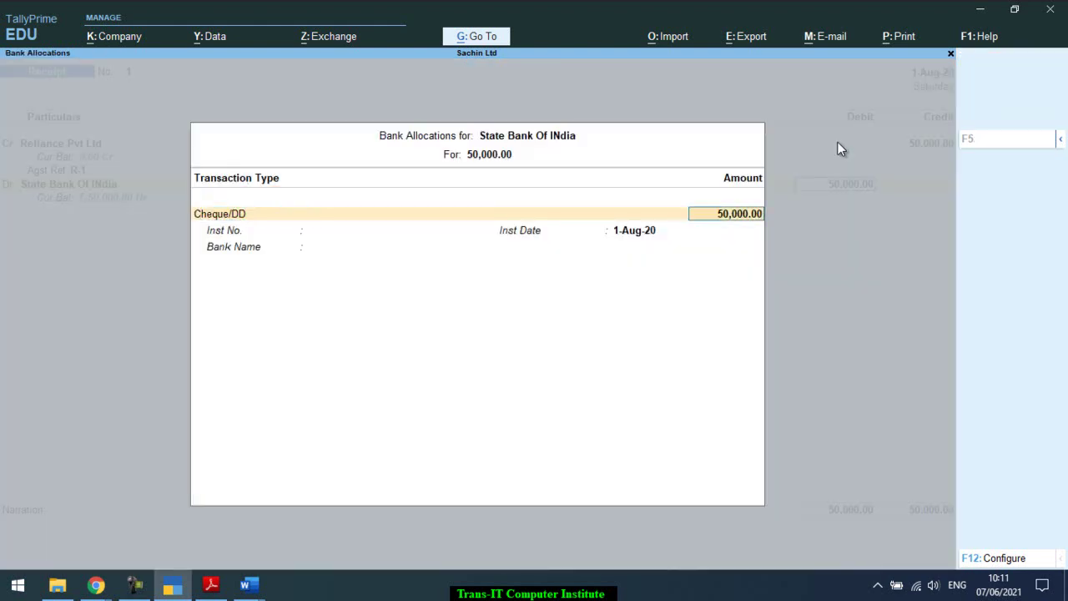
key(Return)
key(Return)
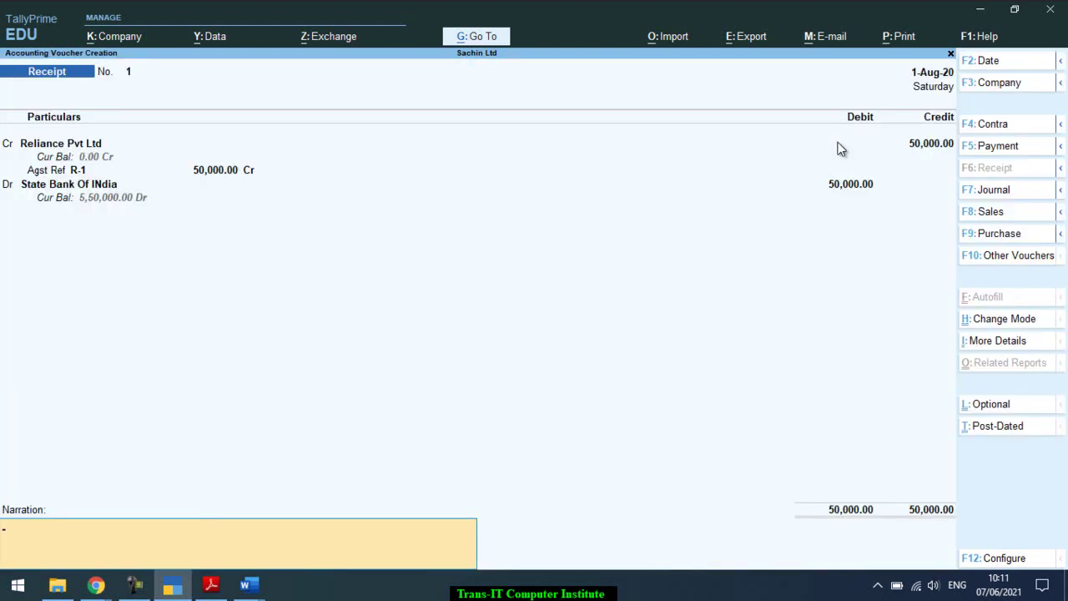
- Enter the narration "Being Amount rcd" and save the Reliance Pvt Ltd receipt voucher
text(Being Amount rcd)
key(Return)
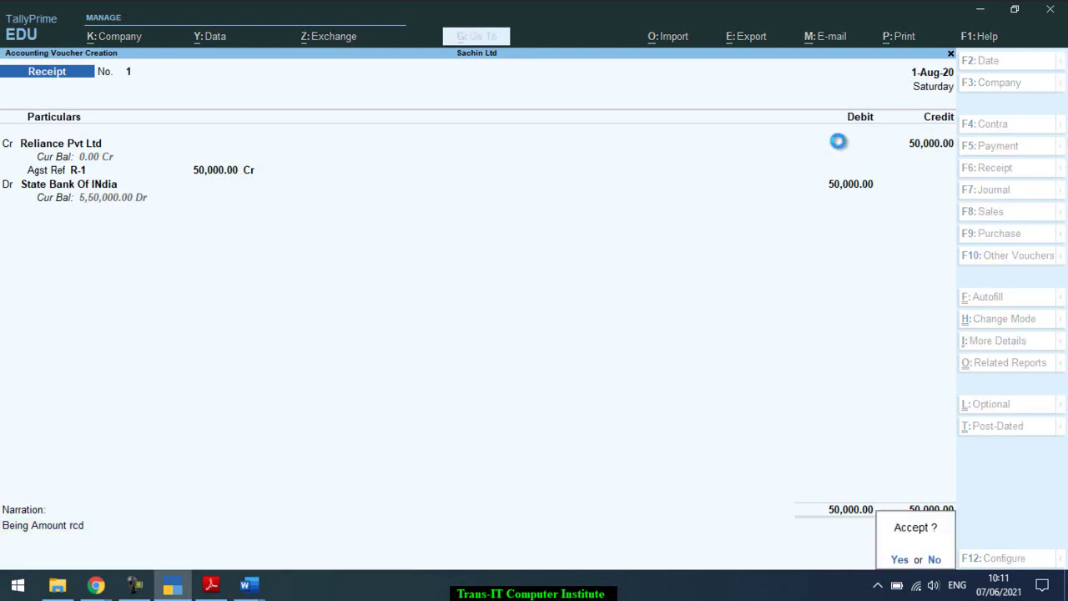
key(Return)
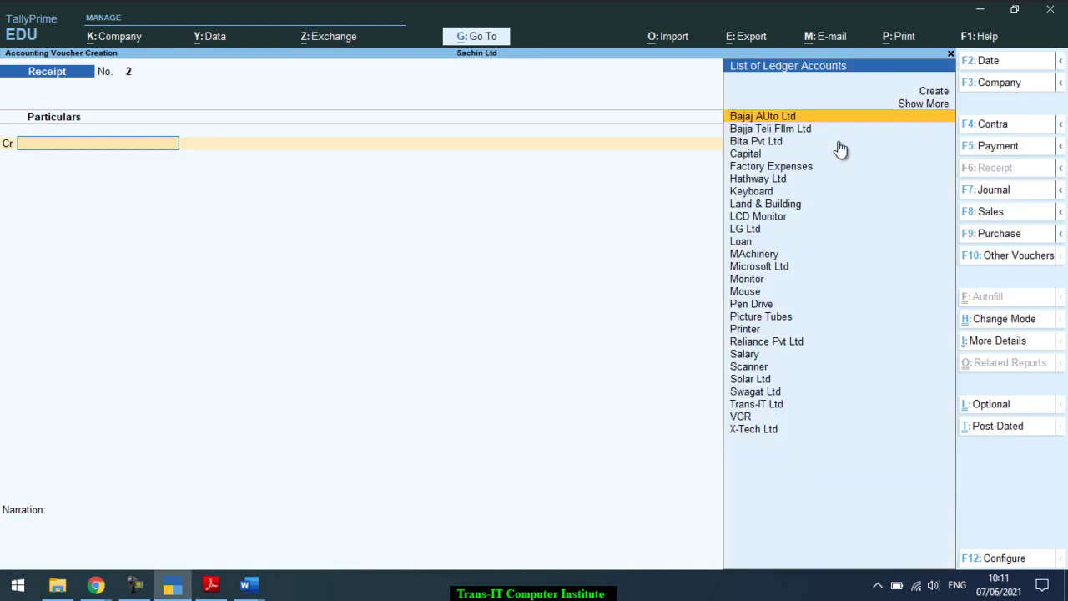
- Check the rent entry in the Receipt F-6 PDF and create a Rent Rcd ledger under Indirect Incomes from the TallyPrime receipt voucher
key(alt+Tab)
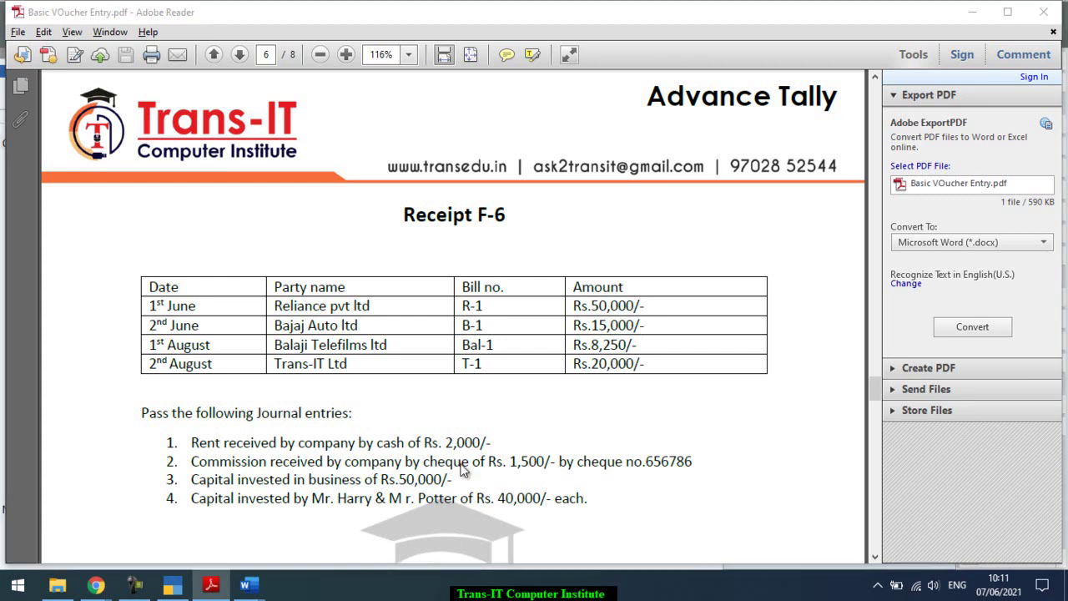
key(alt+Tab)
key(alt+c)
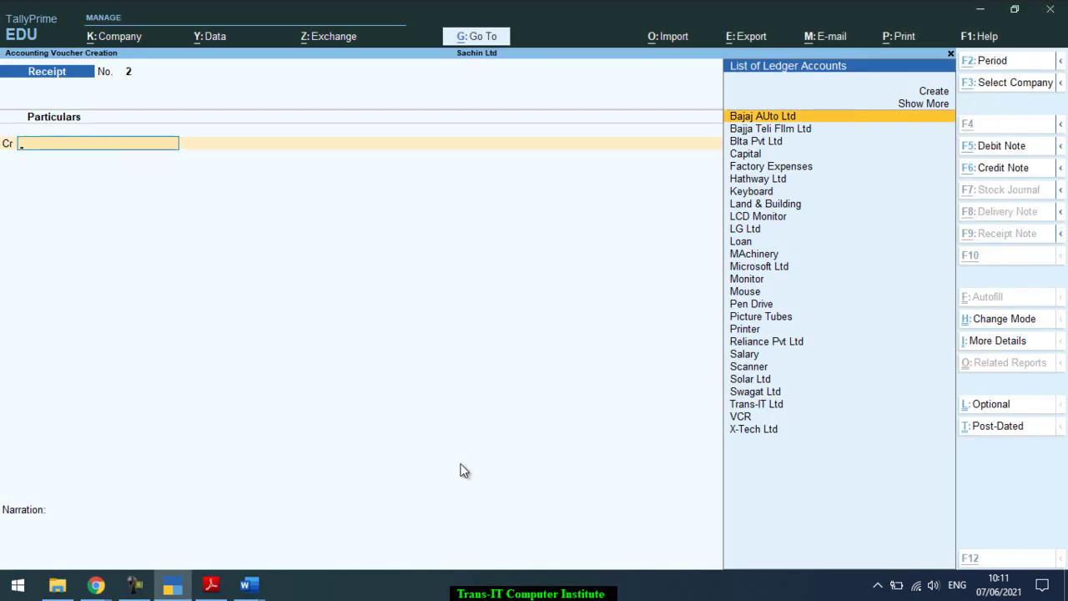
text(Re)
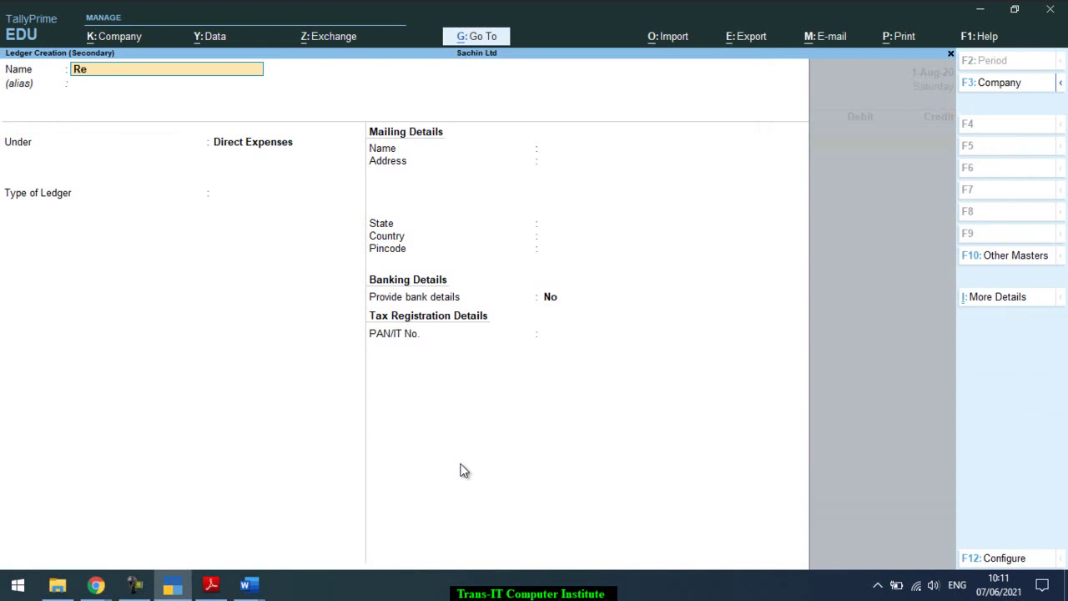
text(nt Rcd)
key(Return)
key(Return)
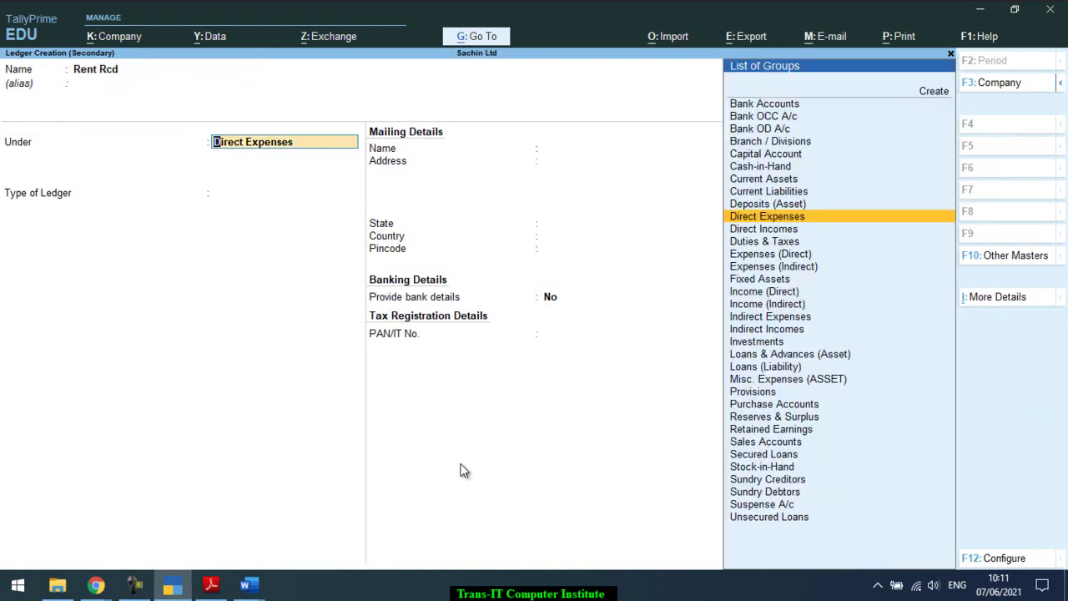
text(In)
key(Down)
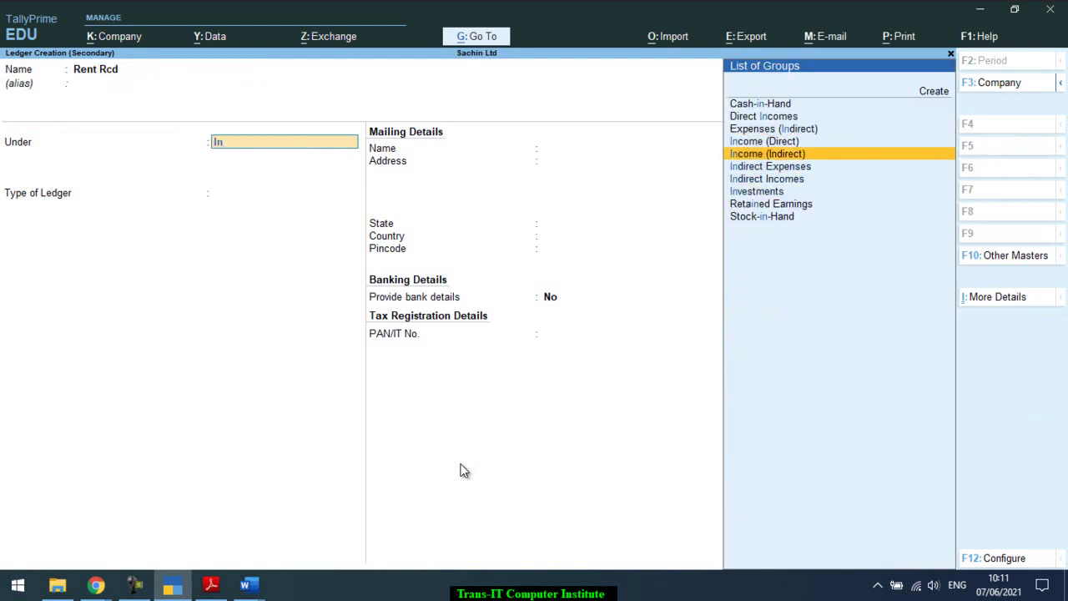
key(Down)
key(Down)
key(Return)
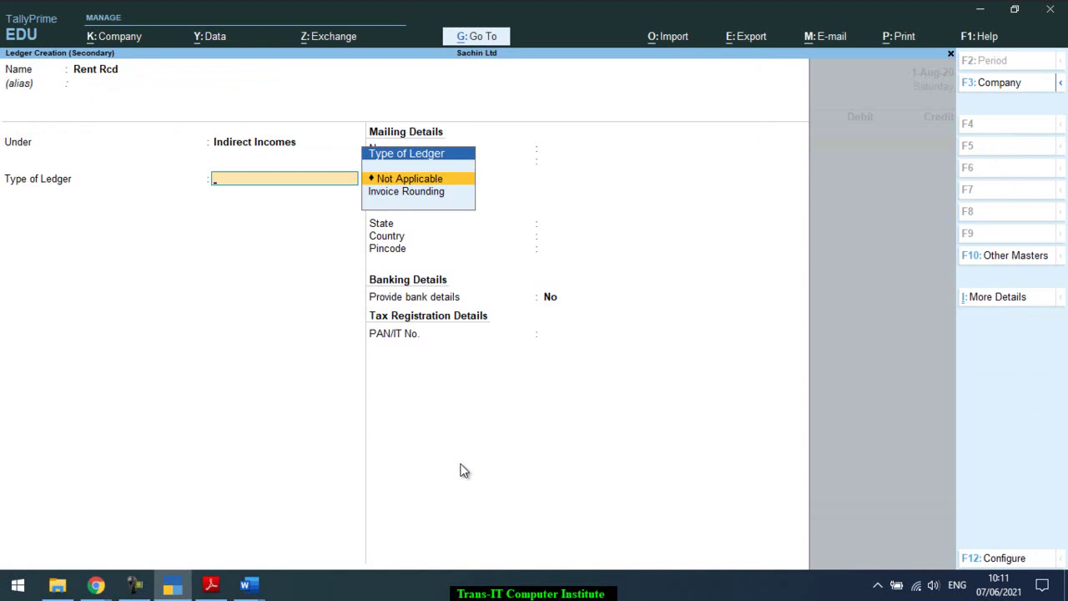
key(ctrl+a)
- Credit Rent Rcd with 2,500 and debit CAsh In Hand for the same amount
key(Return)
text(2500)
key(Return)
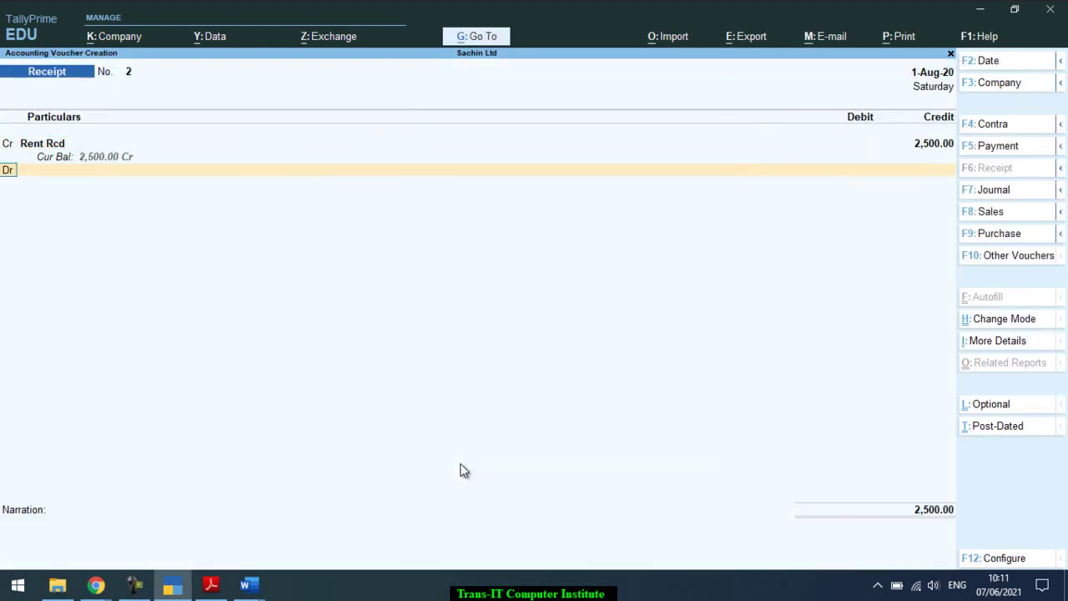
key(Return)
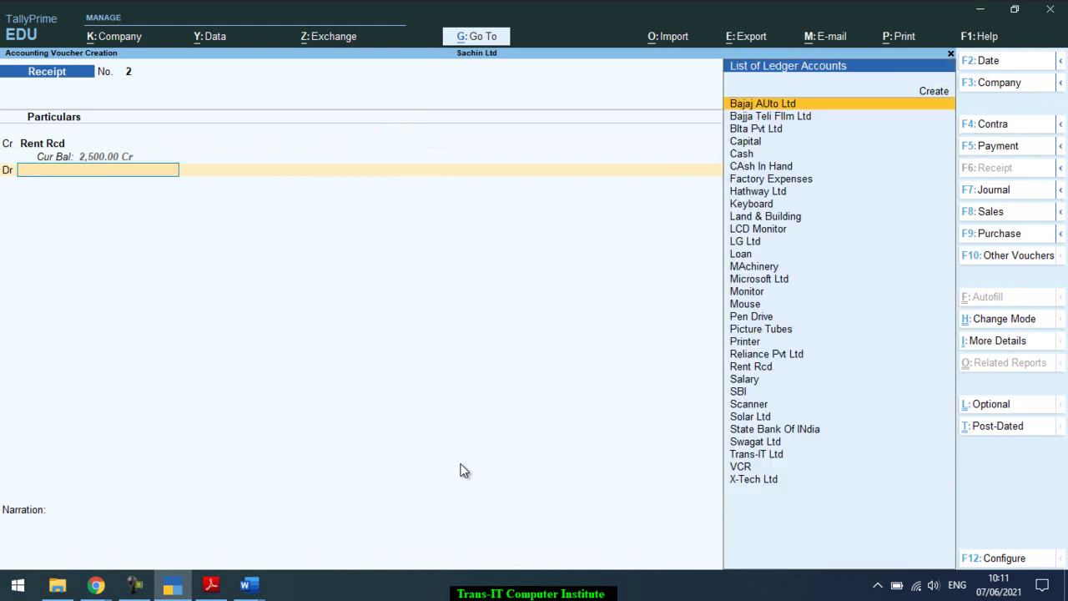
text(Cash)
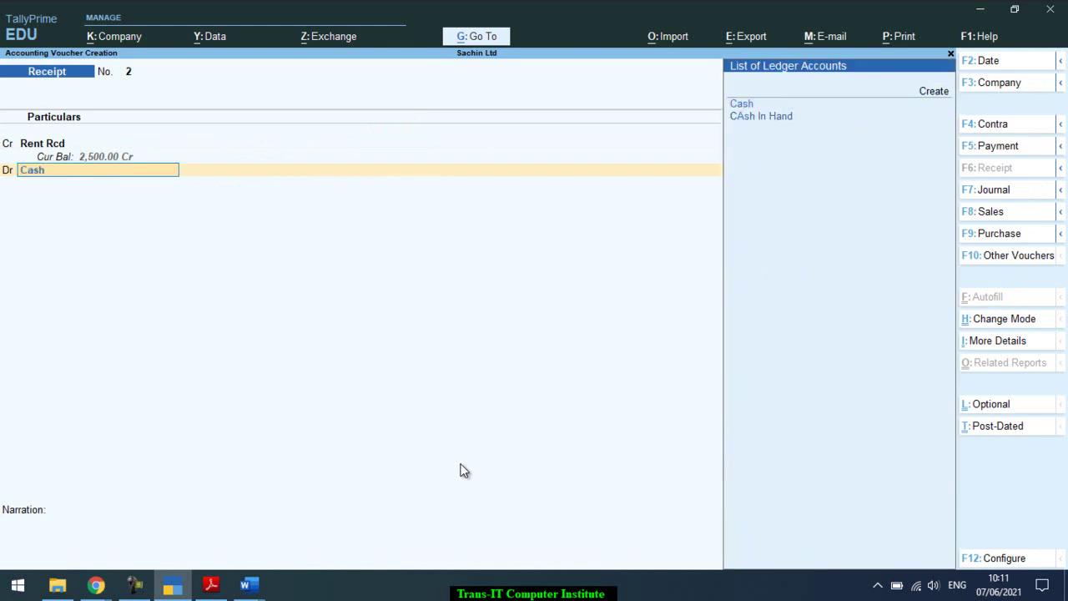
key(Down)
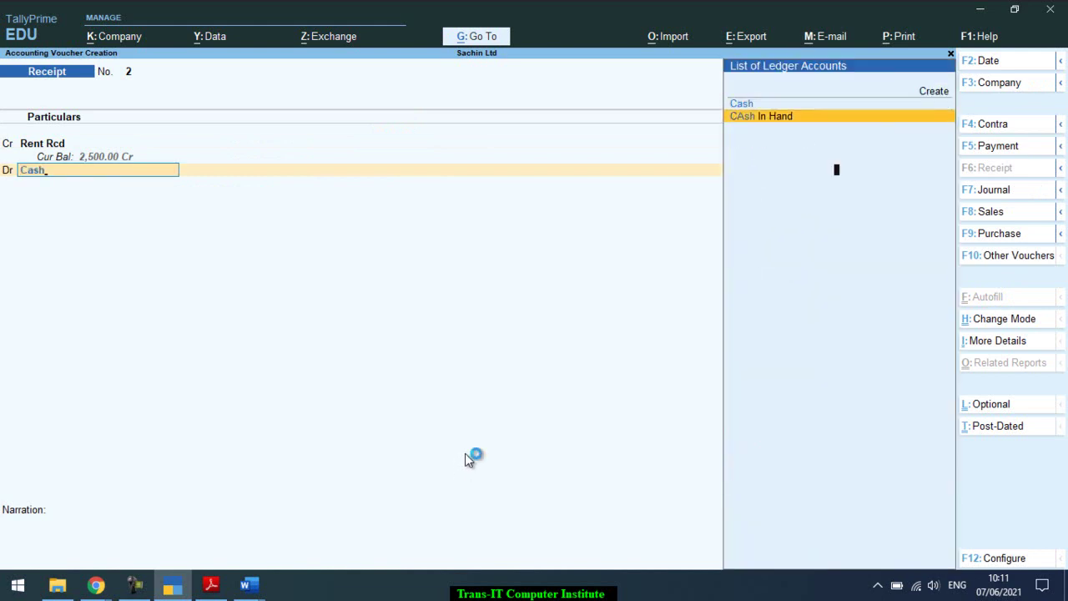
key(Return)
key(Return)
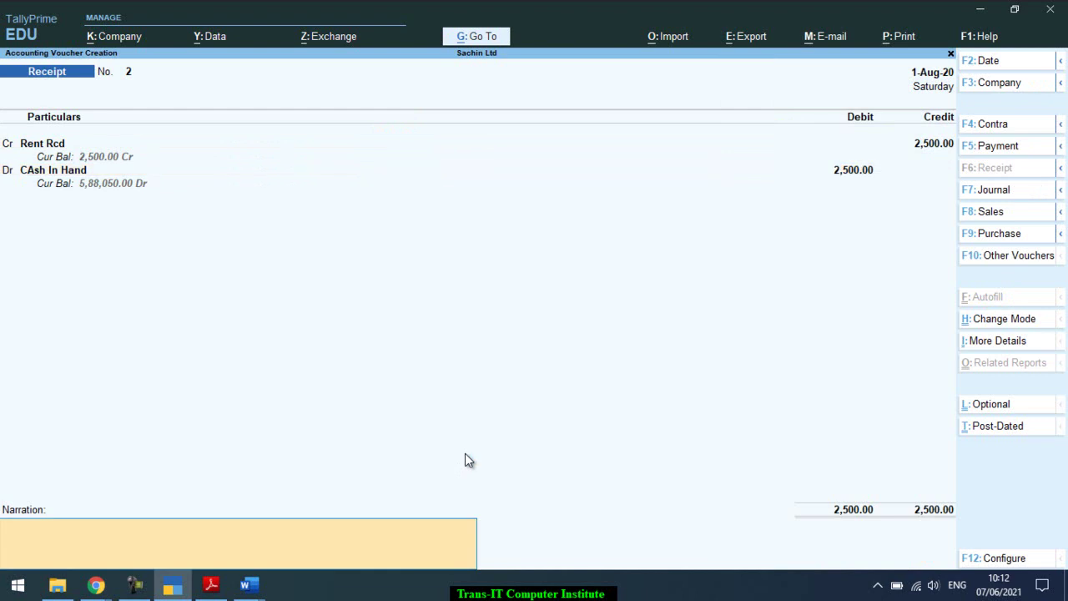
- Recall the previous narration and save the rent receipt voucher
key(ctrl+r)
key(Return)
key(Return)
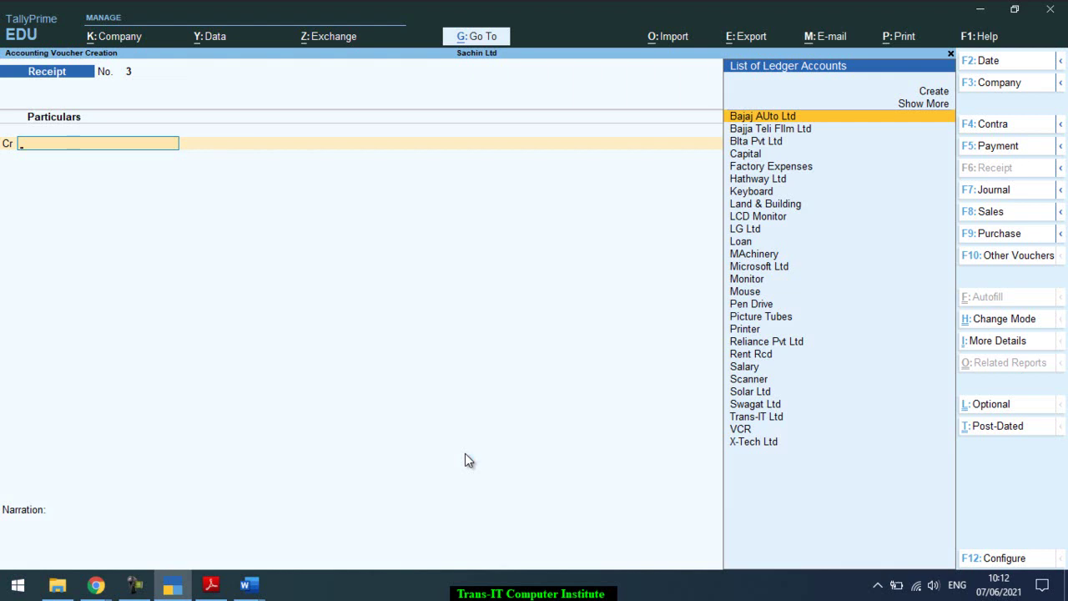
- Check the capital entries in the PDF and create a ledger in the first investor's name under Capital Account in TallyPrime
key(alt+Tab)
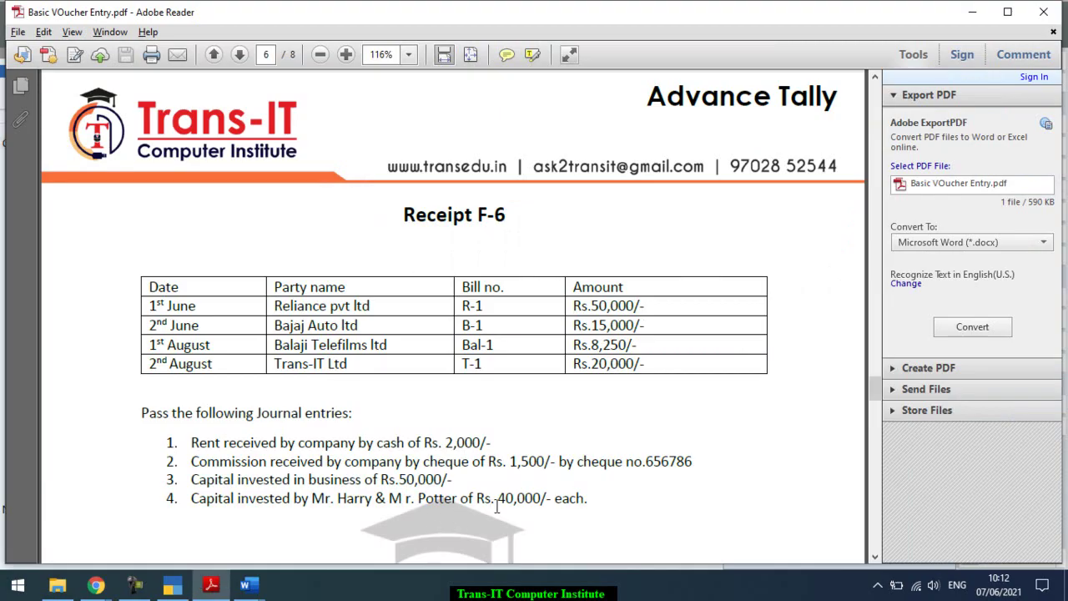
key(alt+Tab)
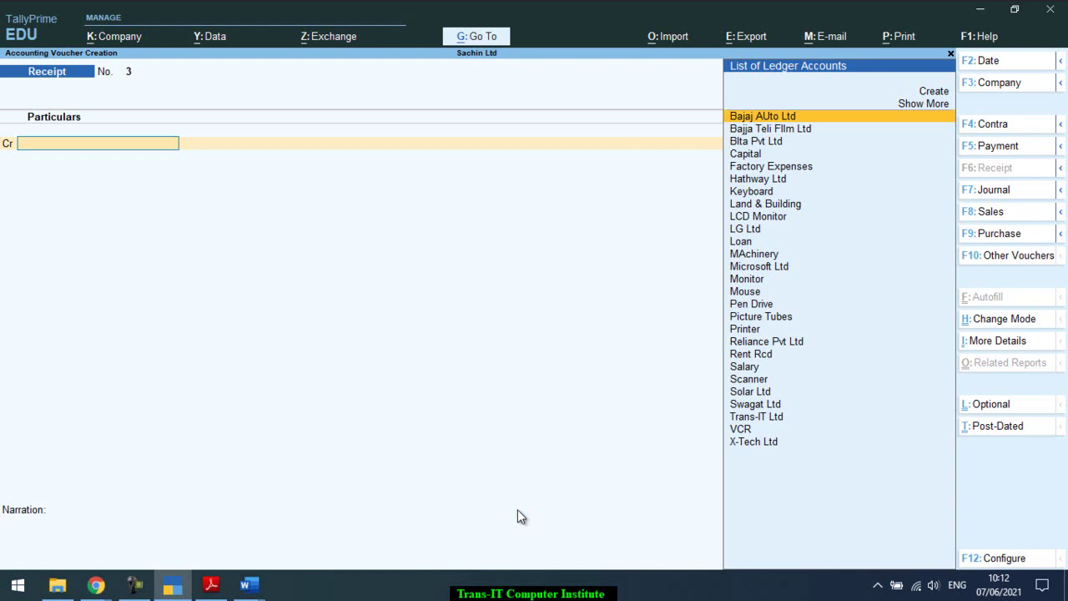
key(alt+c)
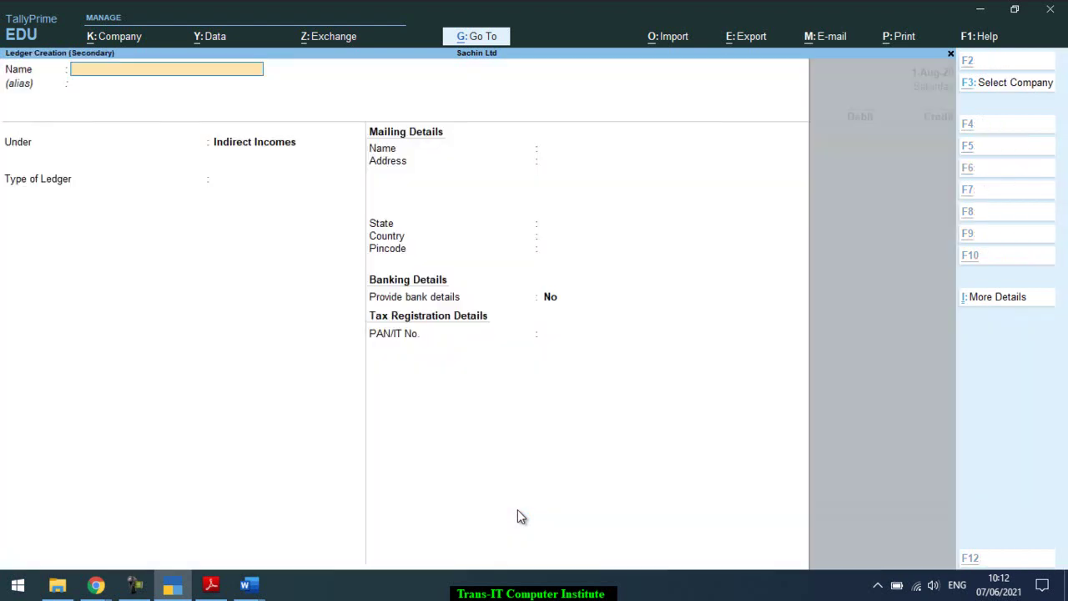
text(Mr HArry)
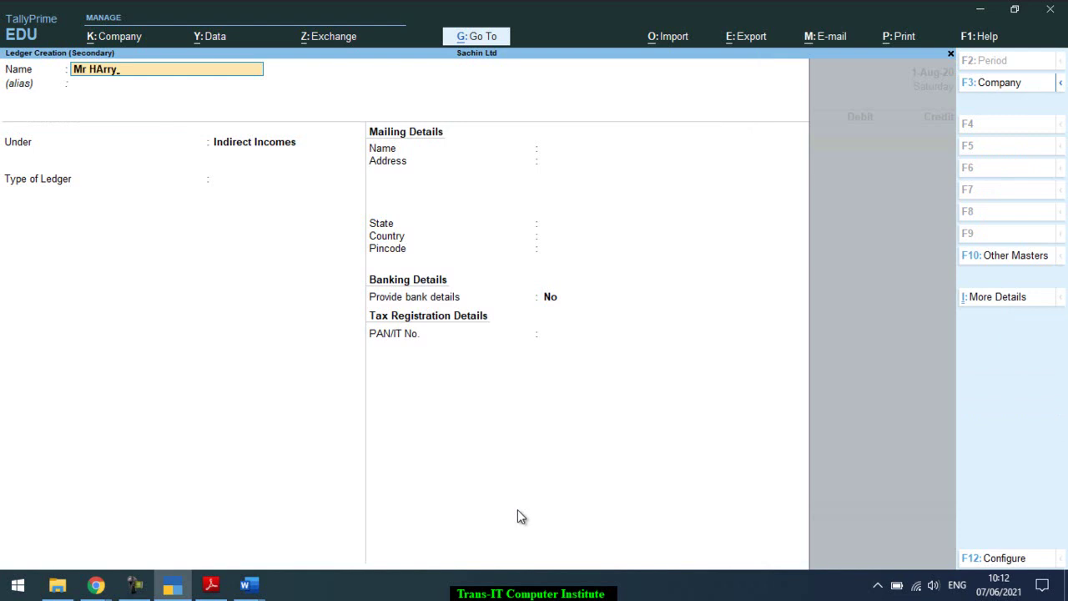
key(Return)
key(Return)
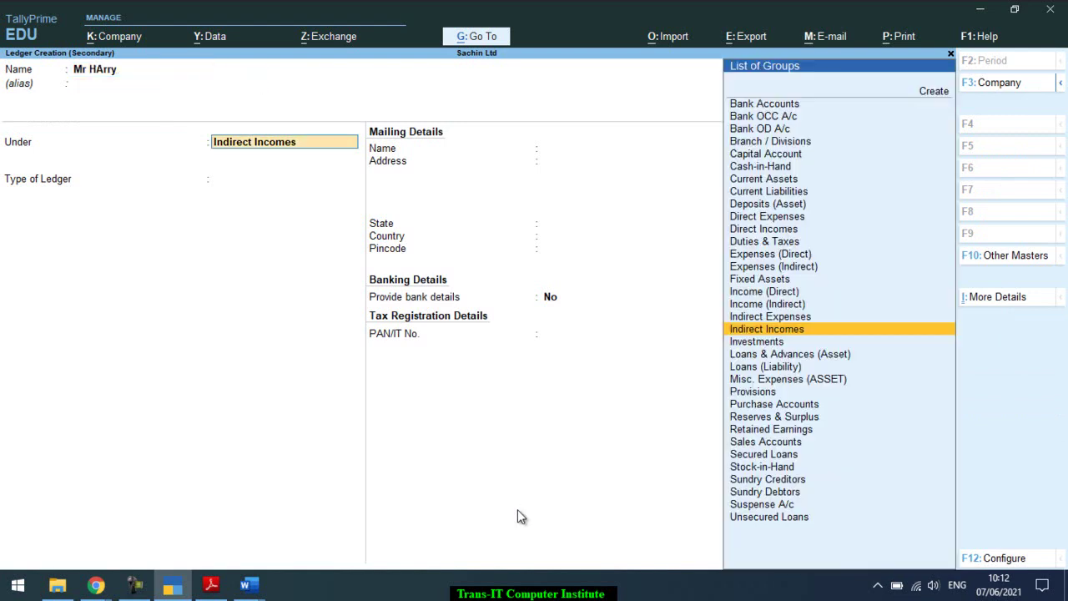
text(Capi)
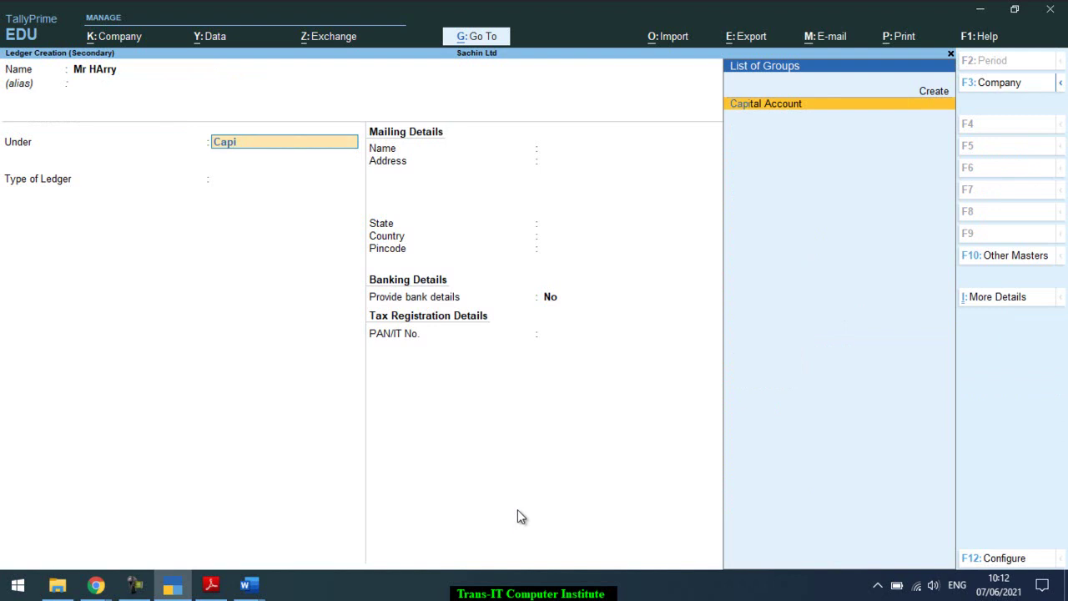
key(Return)
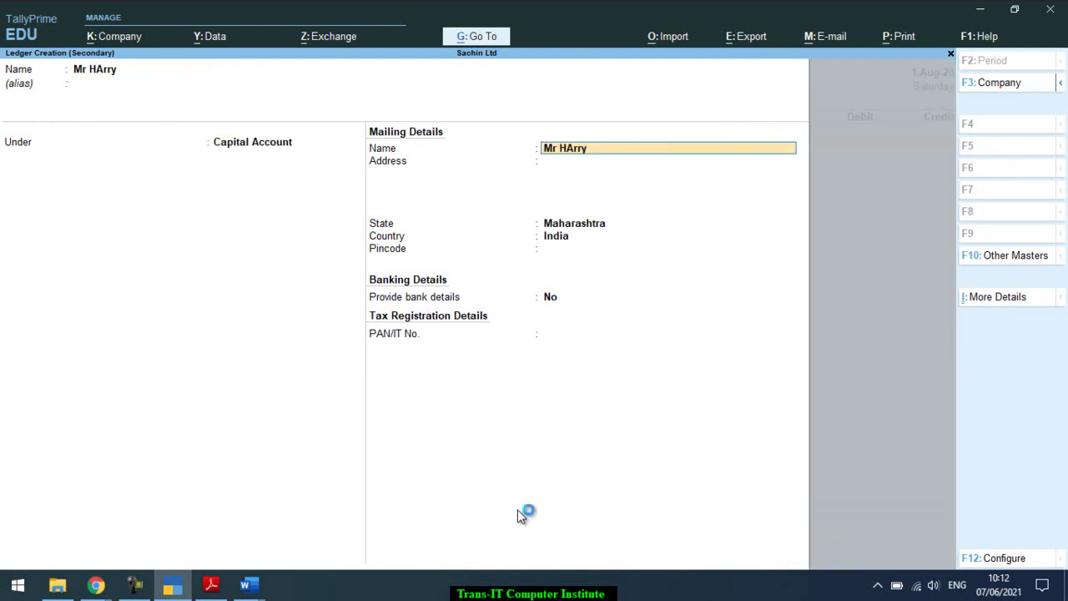
key(ctrl+a)
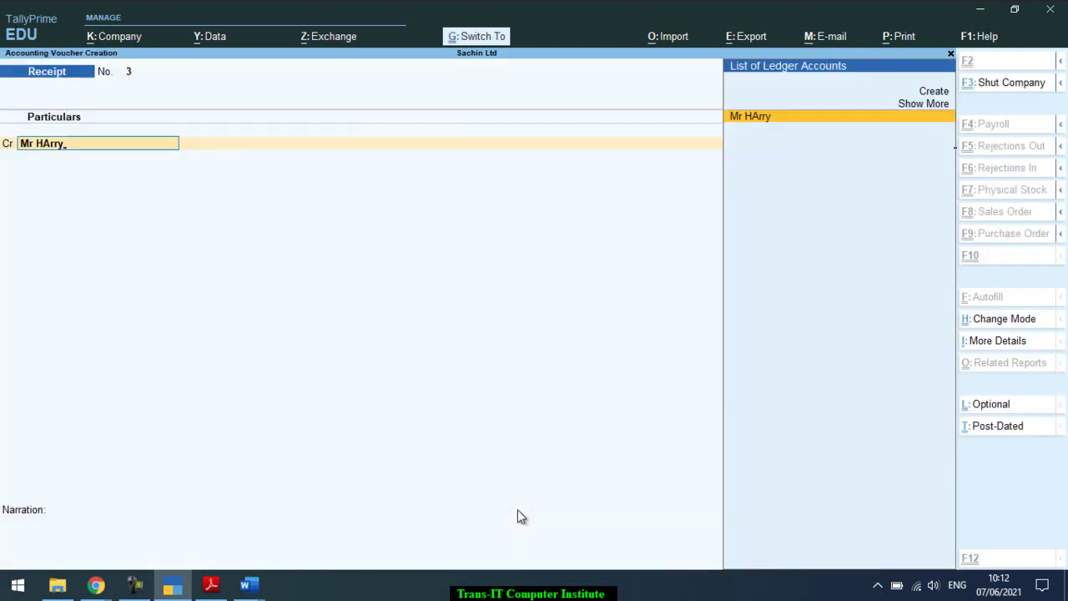
- Credit the first investor's capital ledger with 40,000 and make the second voucher line a credit entry
text(40000)
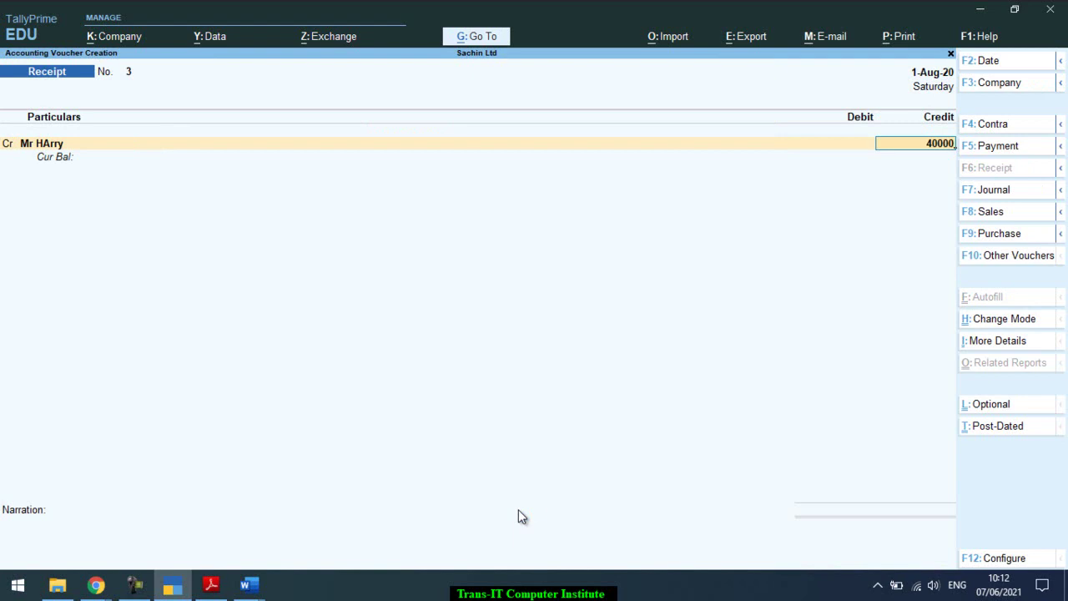
key(Return)
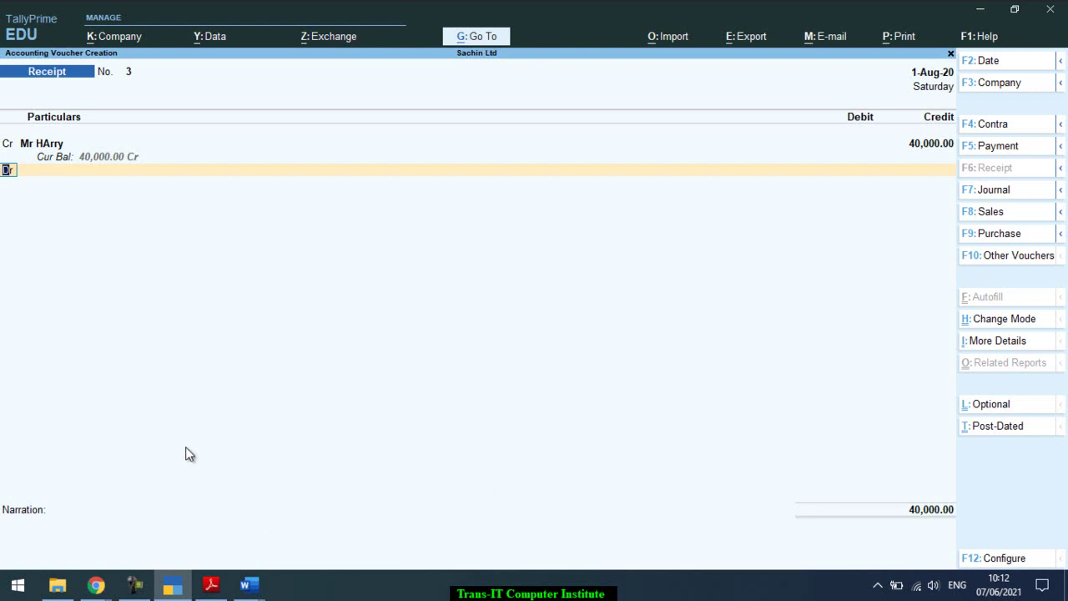
text(c)
key(Return)
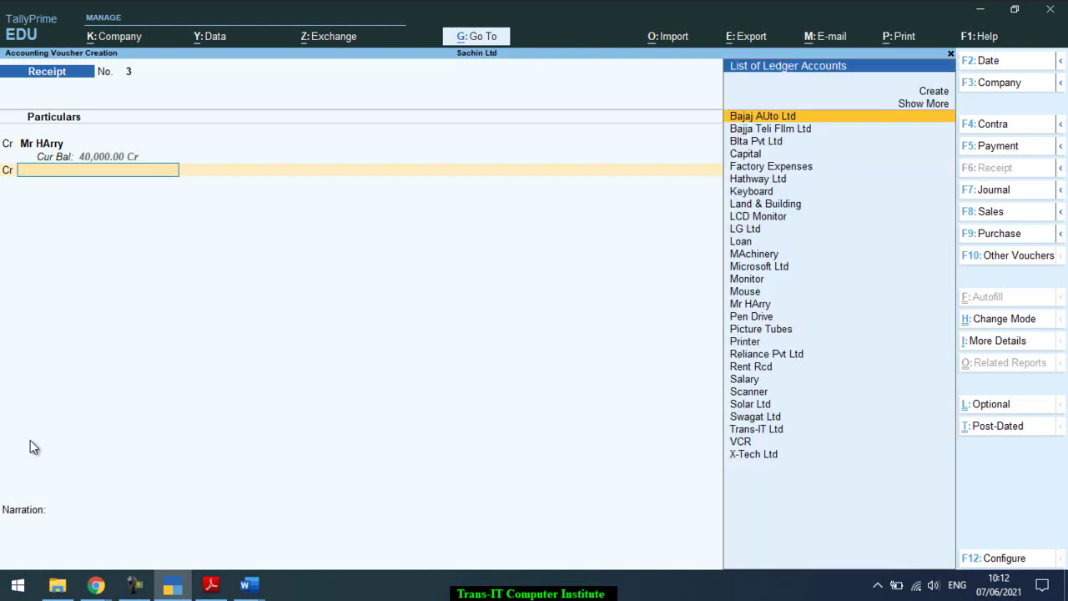
- Create a ledger in the second investor's name under Capital Account from the receipt voucher
key(alt+c)
text(Mr)
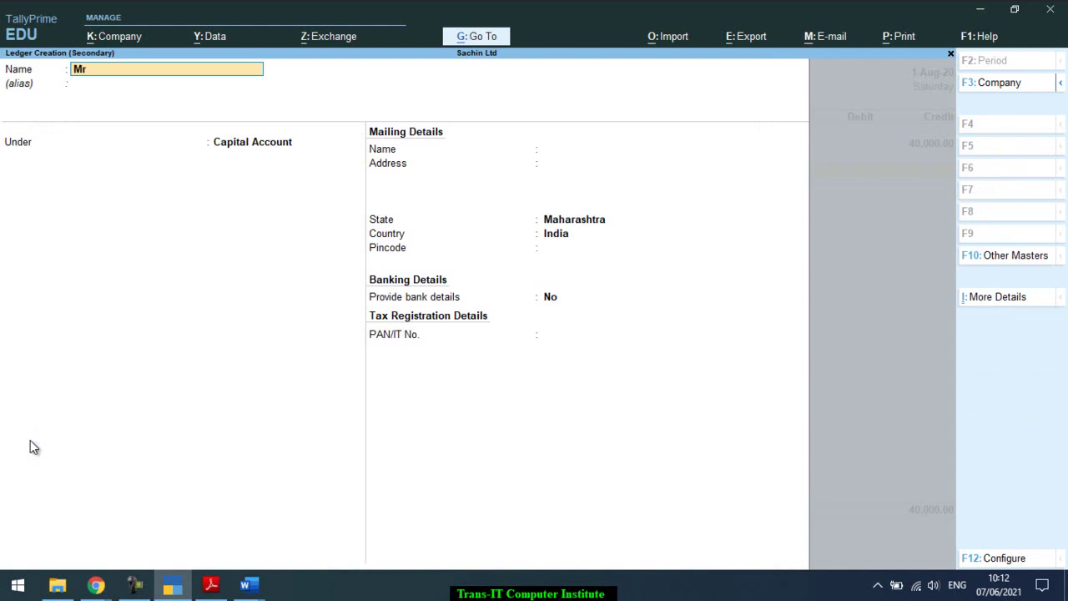
text( Potter4)
key(BackSpace)
key(Return)
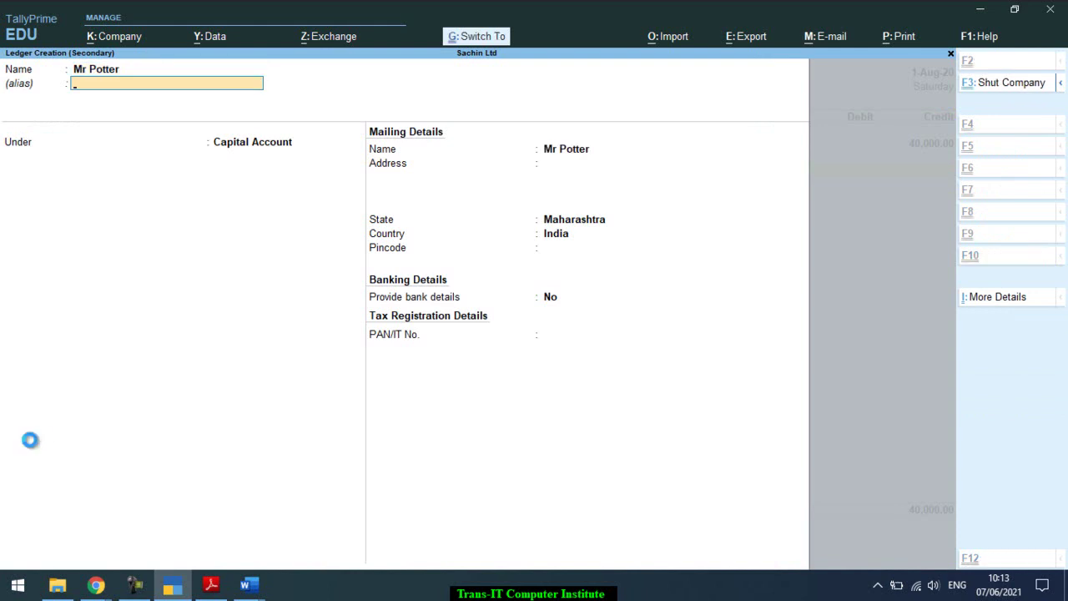
key(ctrl+a)
- Credit the second investor's ledger with 40,000 and debit CAsh In Hand for 80,000
text(4)
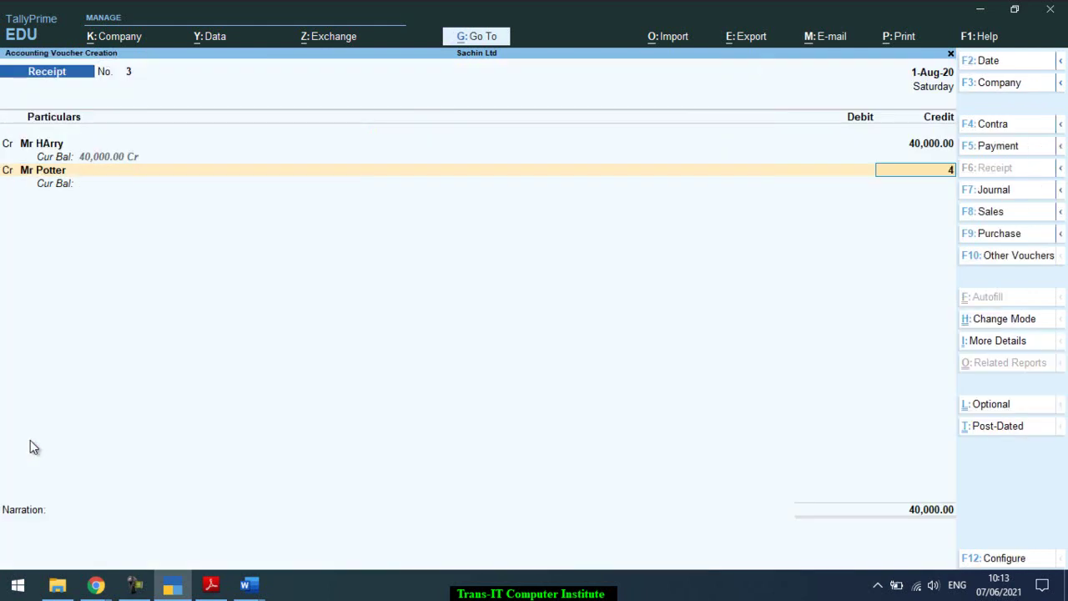
text(0,000000)
key(Return)
key(Return)
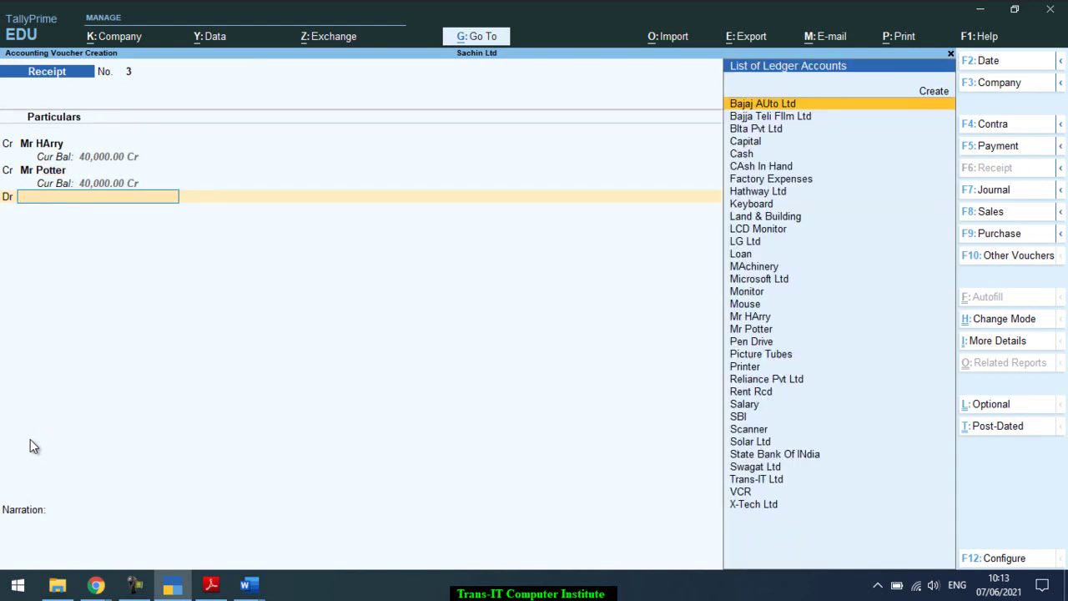
text(Cash)
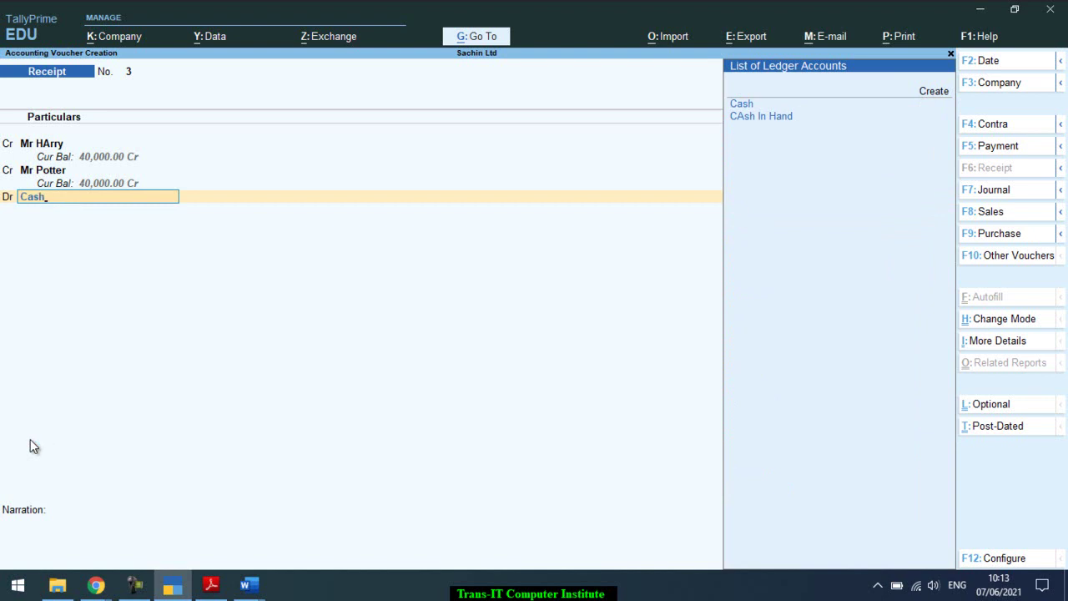
key(Down)
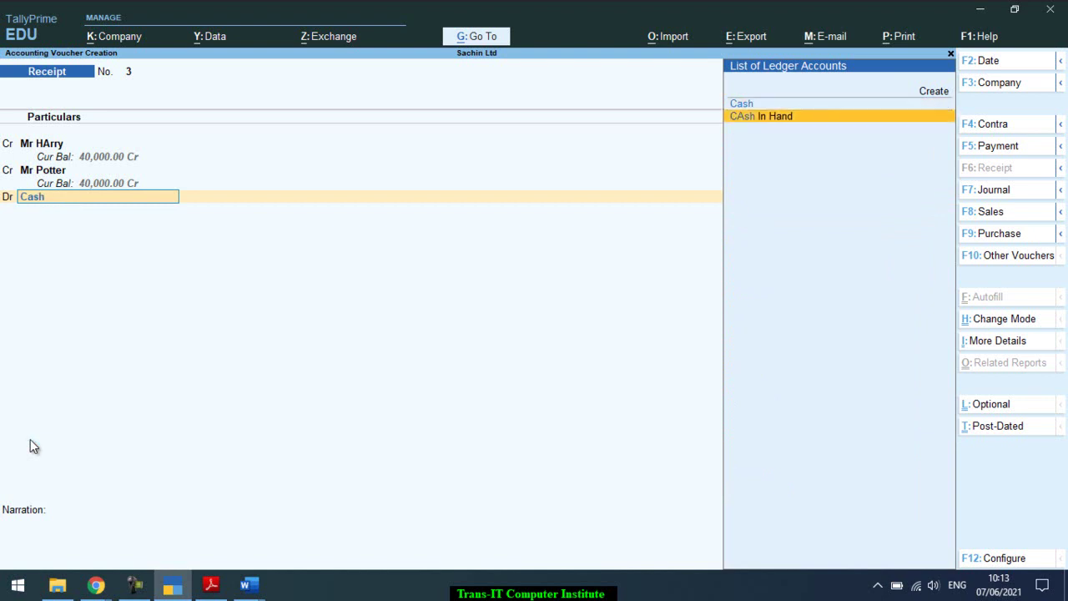
key(Return)
key(Return)
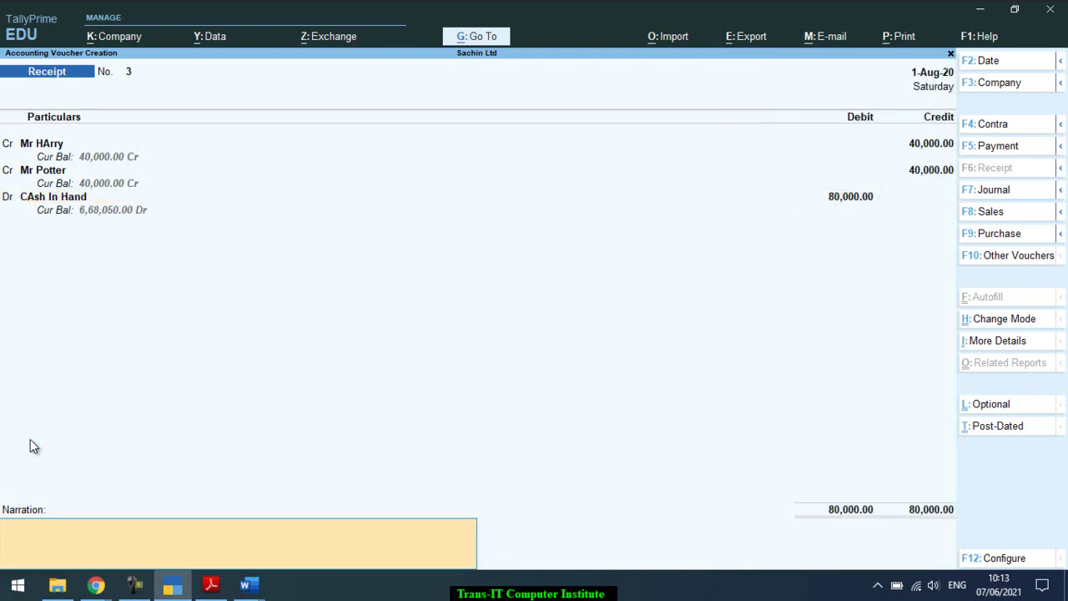
- Save the receipt voucher with the narration "Being Capital Invested" and return to the Gateway of Tally
text(Being Capital Invested)
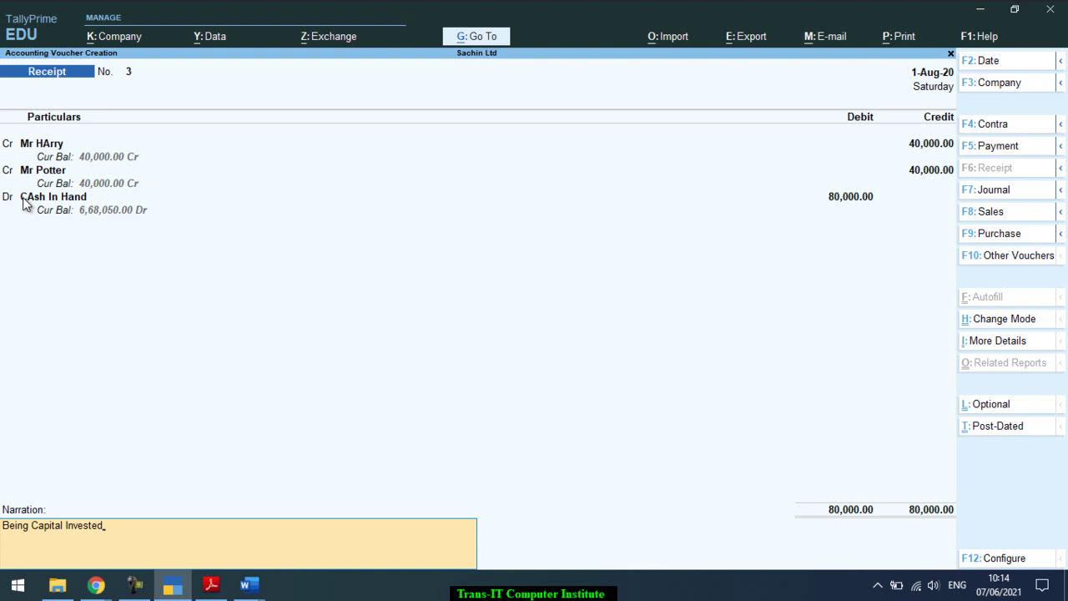
key(ctrl)
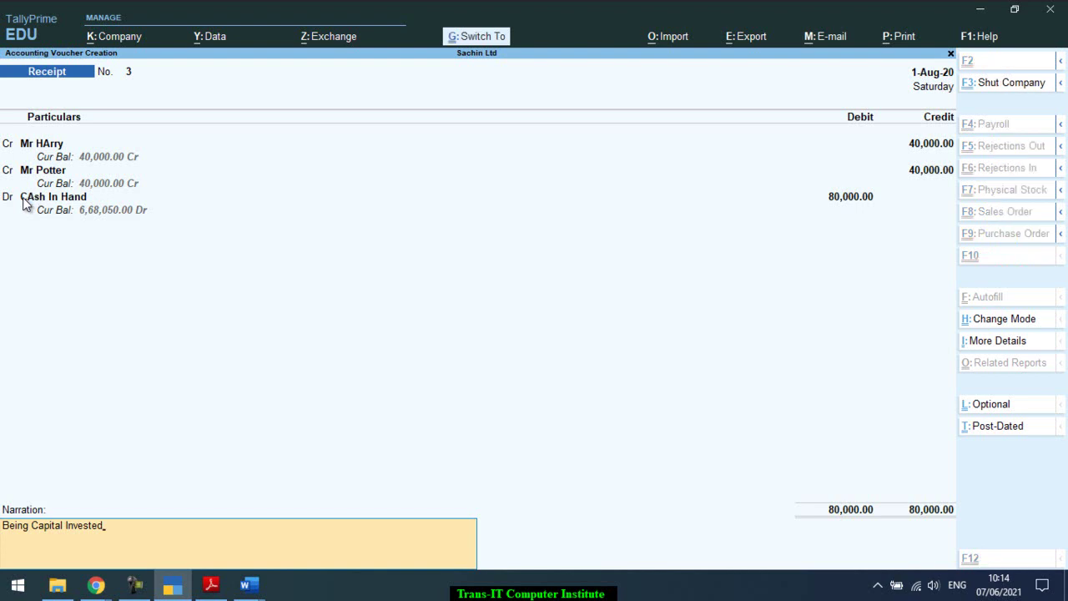
key(ctrl+a)
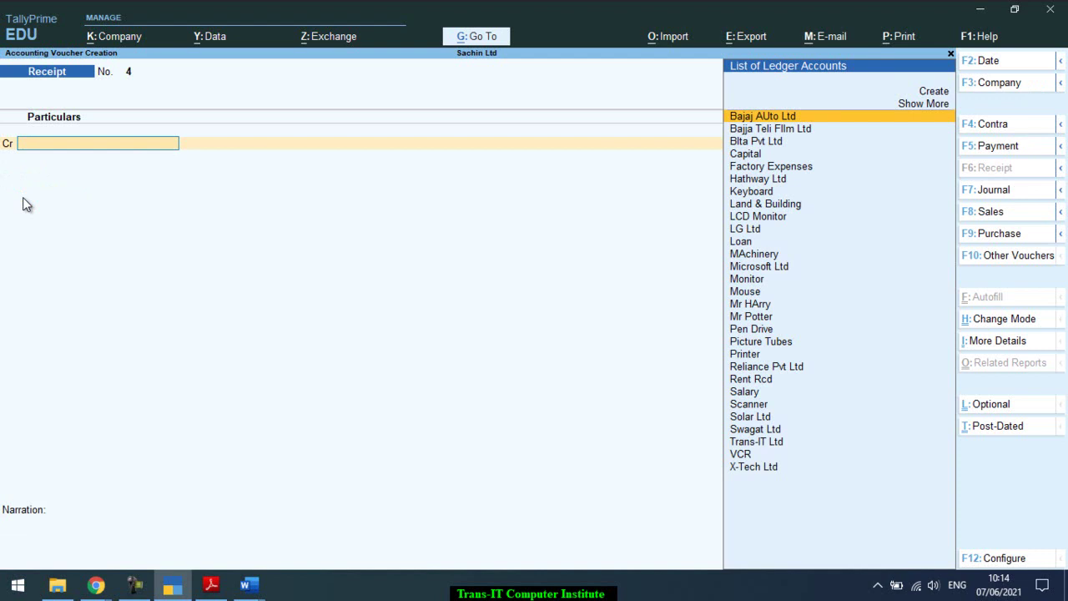
key(Escape)
key(Return)
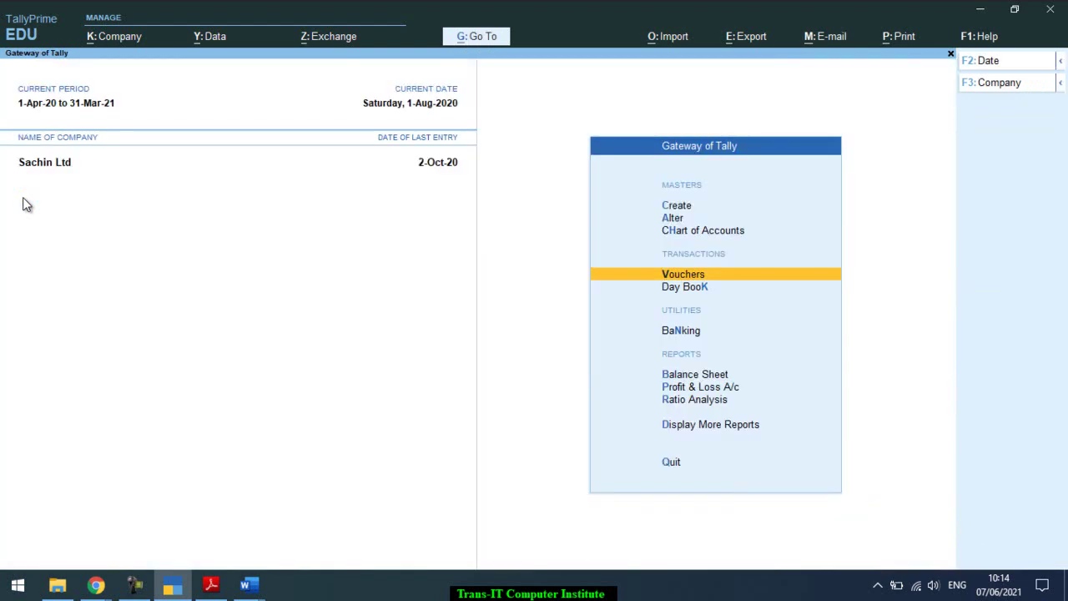